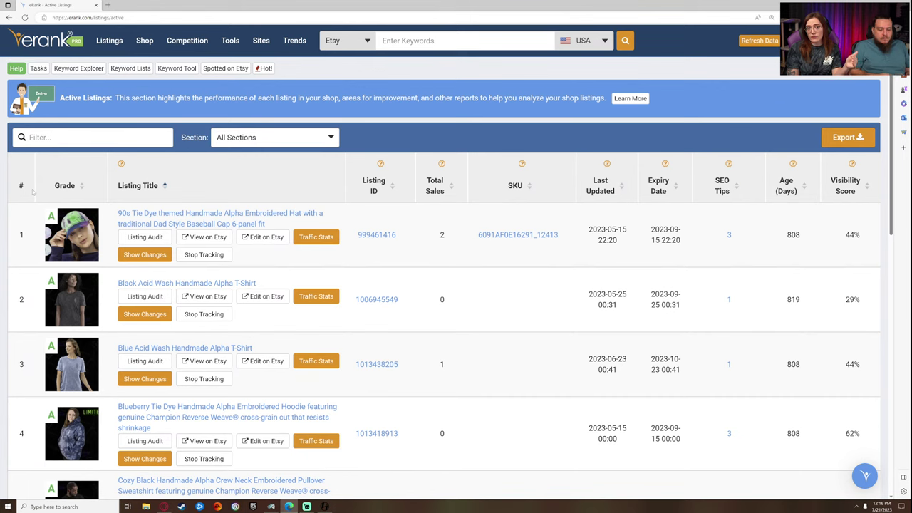
# Step: Zoom the browser in one level, then back out one level so more table columns fit
pyautogui.hotkey('ctrl', '+')
pyautogui.hotkey('ctrl', '+')
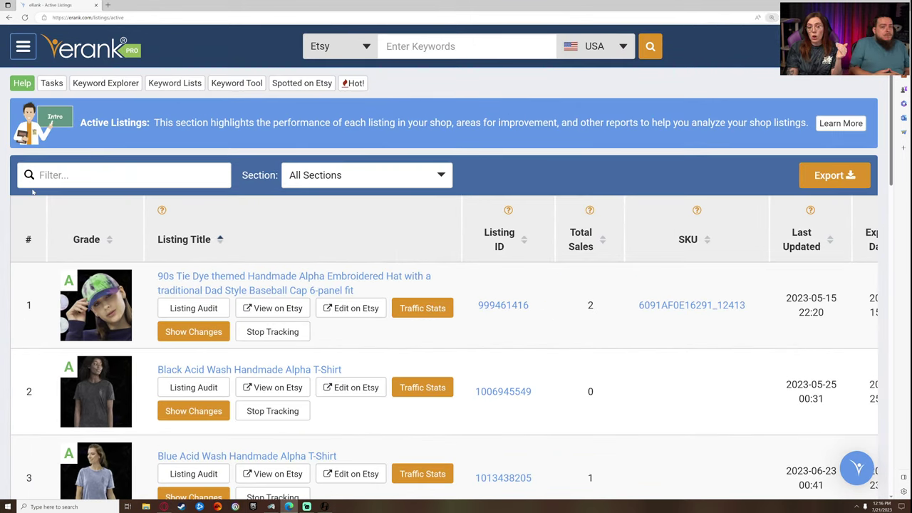
pyautogui.hotkey('ctrl', '-')
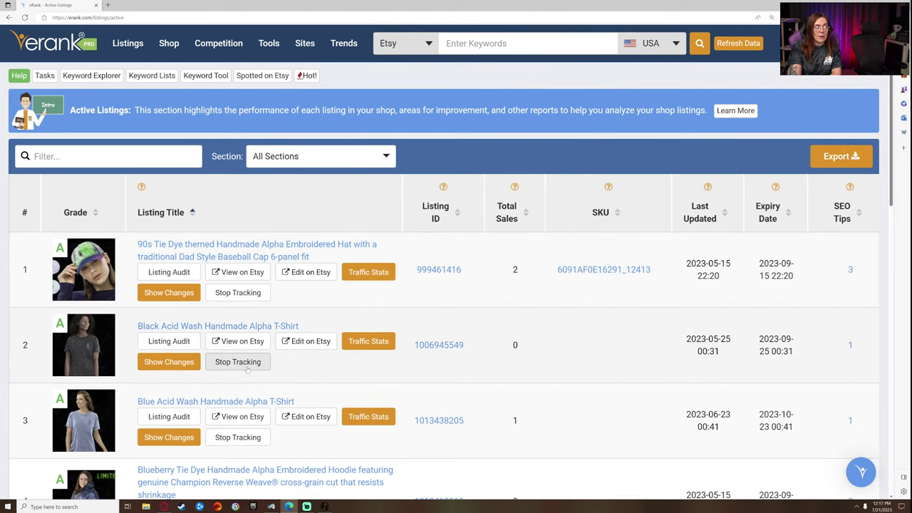
# Step: Turn on Track Changes for the Green Acid Wash Handmade Alpha T-Shirt in row 10
pyautogui.scroll(-6, 403, 407)
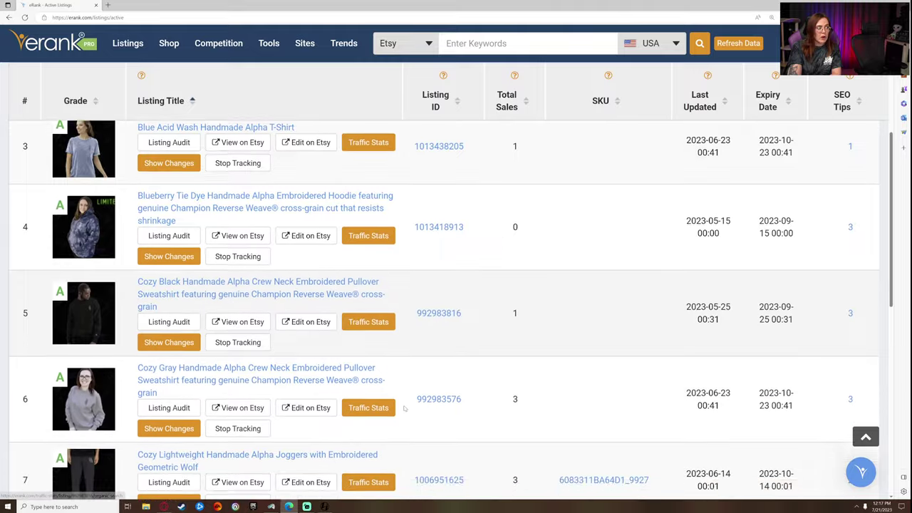
pyautogui.scroll(-3, 404, 407)
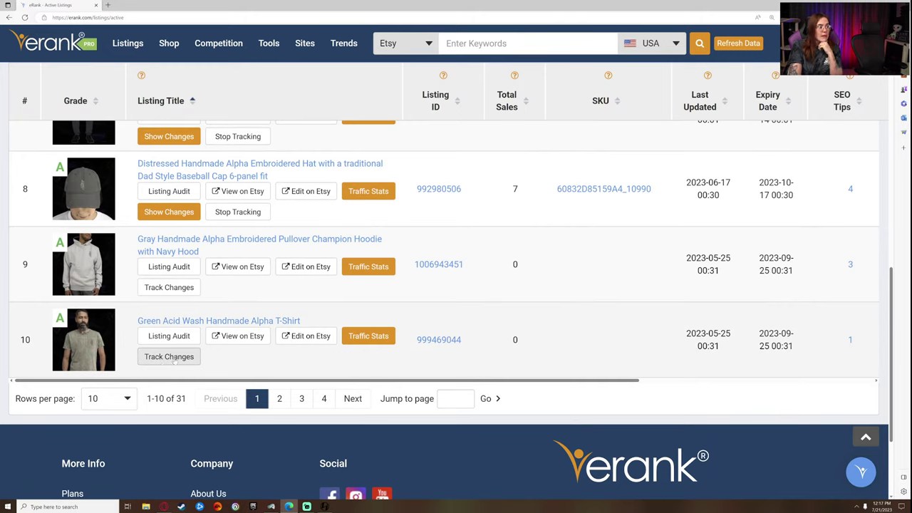
pyautogui.click(171, 359)
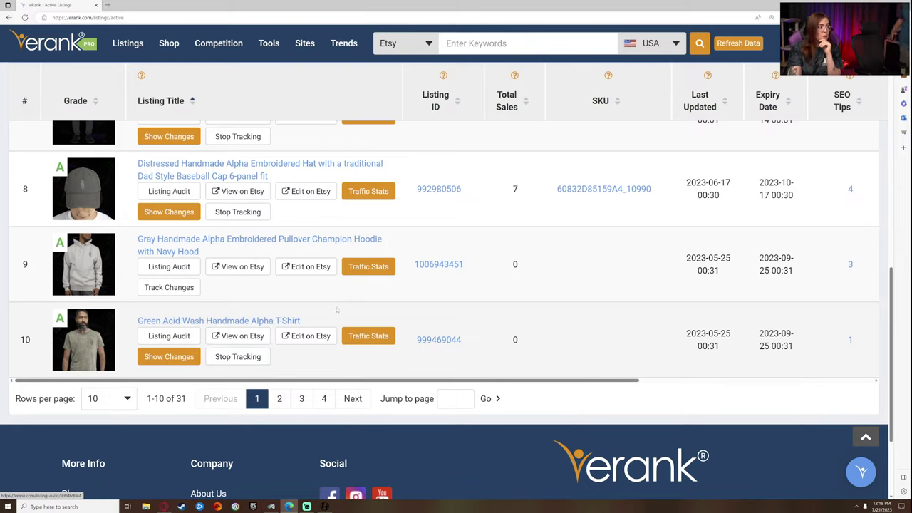
# Step: Browse listing pages 2 and 1 to reach the Blueberry Tie Dye hoodie's snapshot history
pyautogui.click(279, 398)
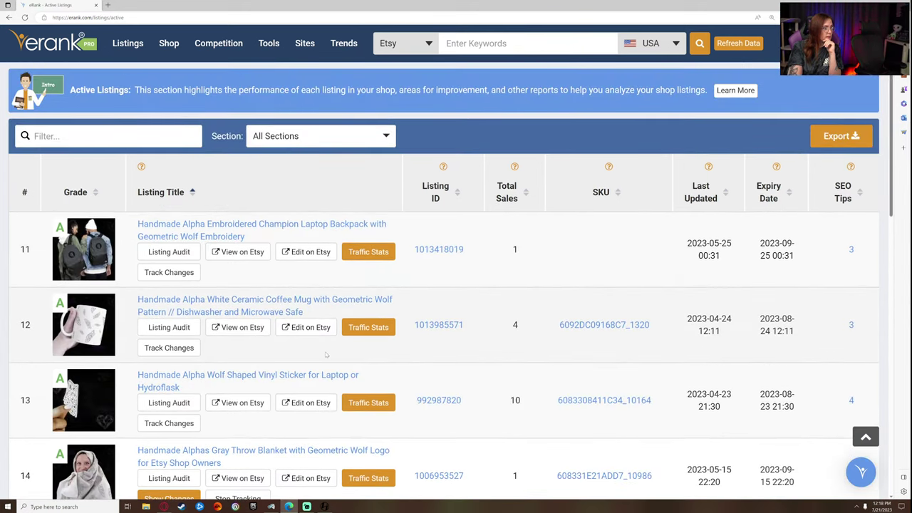
pyautogui.scroll(-2, 326, 353)
pyautogui.scroll(-6, 325, 354)
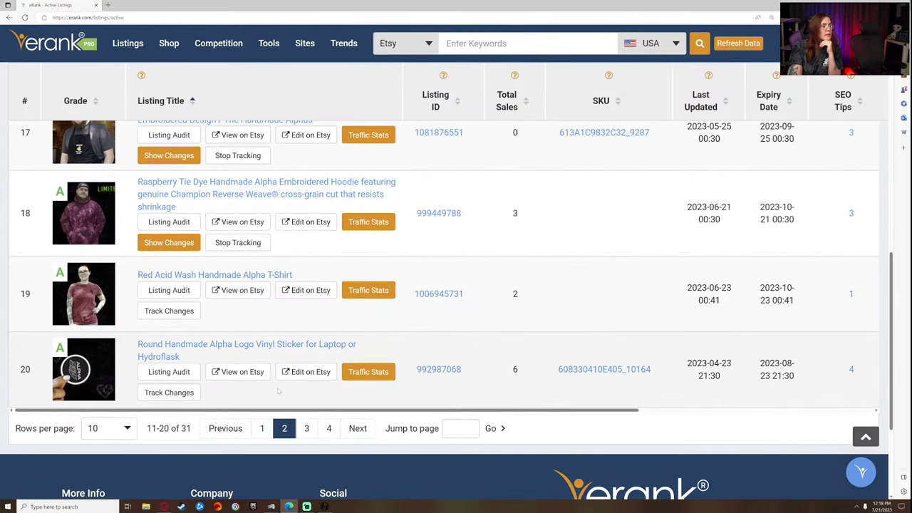
pyautogui.scroll(8, 330, 393)
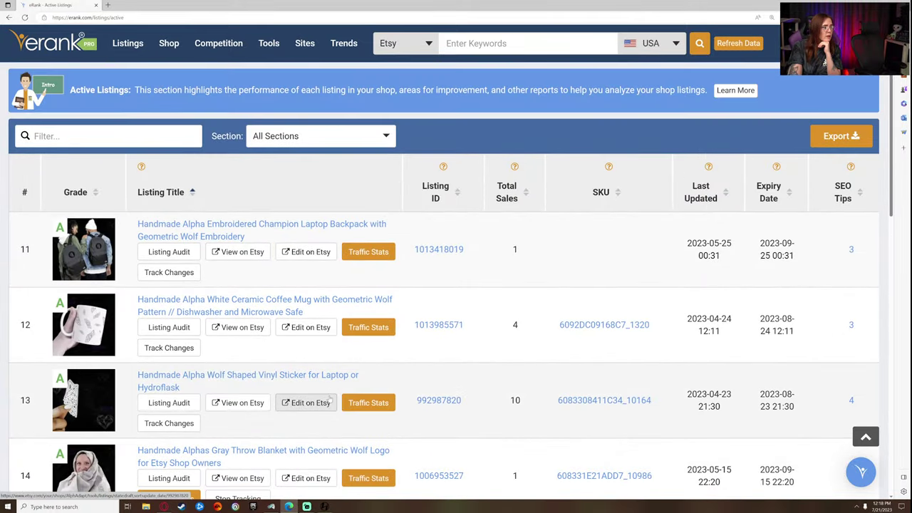
pyautogui.scroll(-10, 330, 399)
pyautogui.scroll(-1, 422, 403)
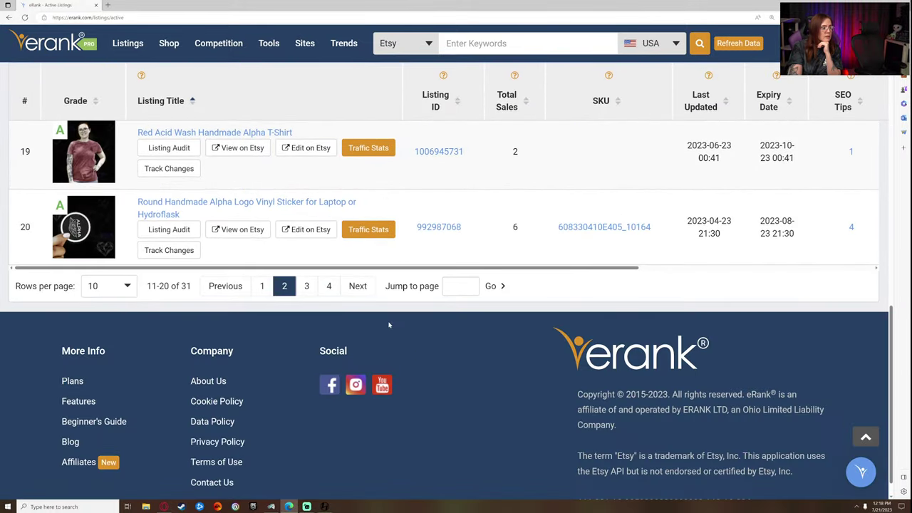
pyautogui.click(261, 286)
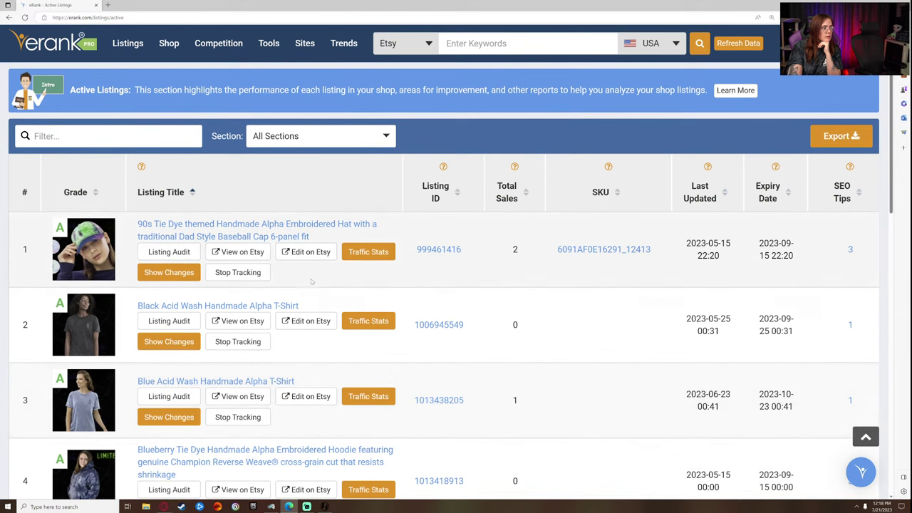
pyautogui.scroll(-3, 306, 335)
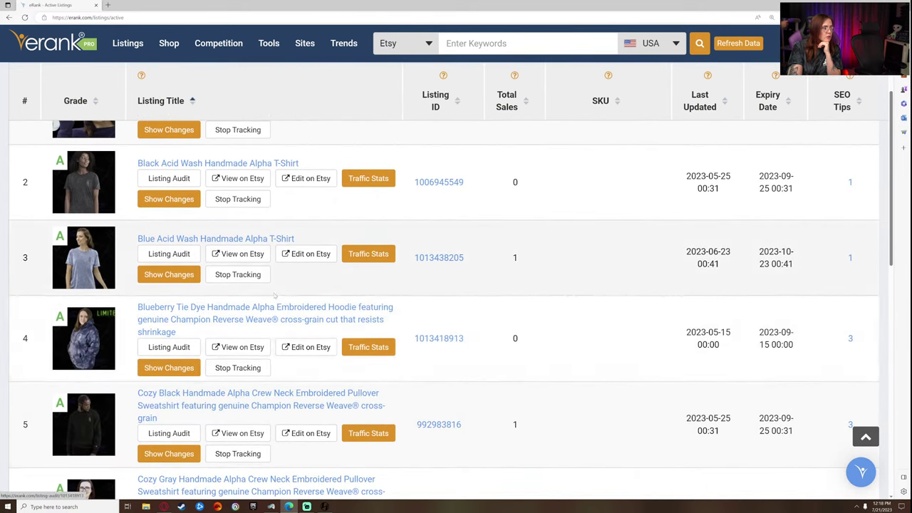
pyautogui.scroll(-5, 292, 365)
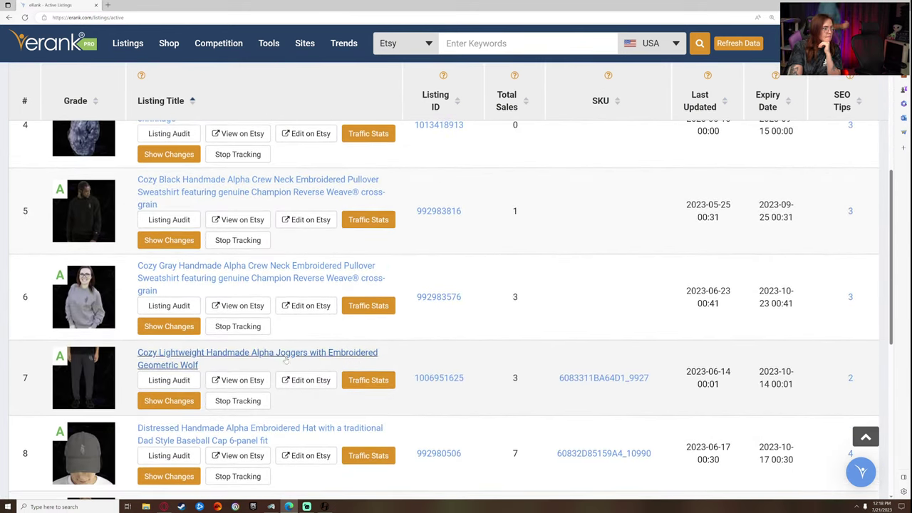
pyautogui.scroll(8, 306, 368)
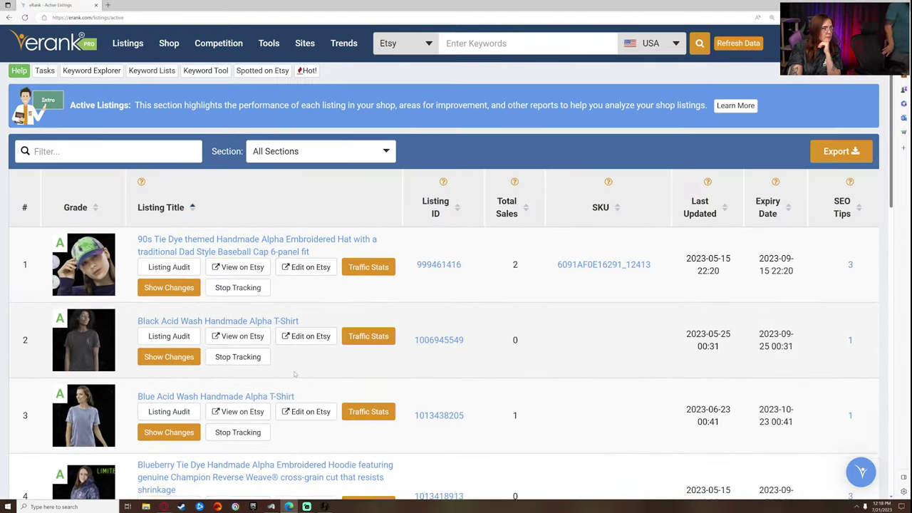
pyautogui.scroll(-3, 238, 378)
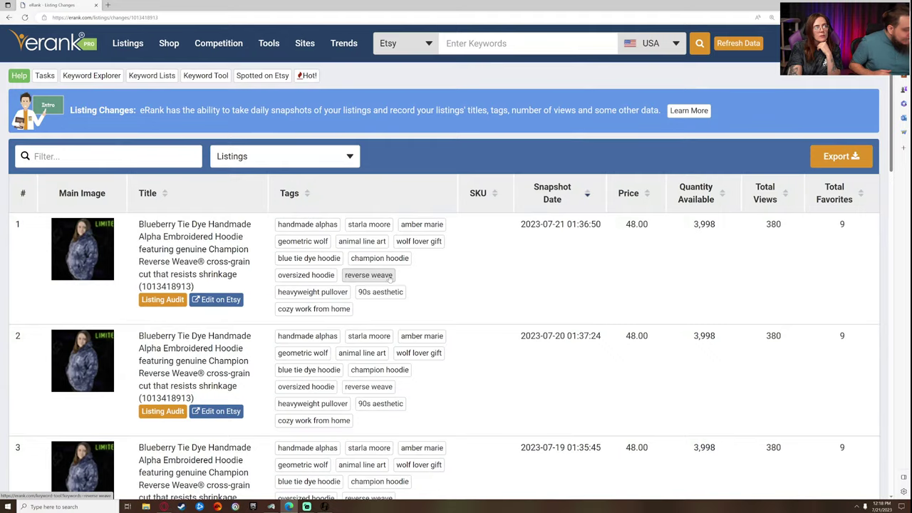
# Step: On page 2 of the hoodie's snapshots, highlight the 2023-07-08 date where views rose to 380
pyautogui.scroll(-3, 691, 348)
pyautogui.scroll(-12, 697, 343)
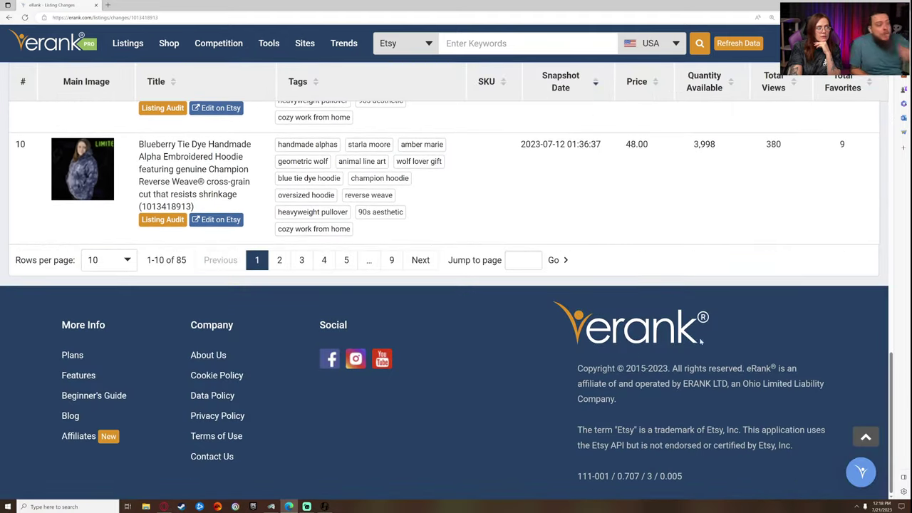
pyautogui.scroll(1, 285, 335)
pyautogui.click(280, 331)
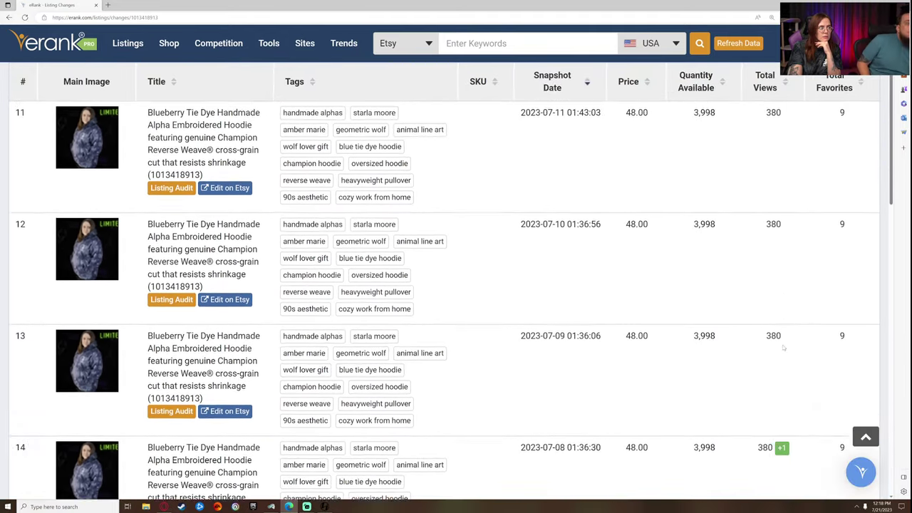
pyautogui.scroll(-6, 835, 347)
pyautogui.scroll(4, 836, 347)
pyautogui.scroll(1, 835, 348)
pyautogui.scroll(-2, 819, 339)
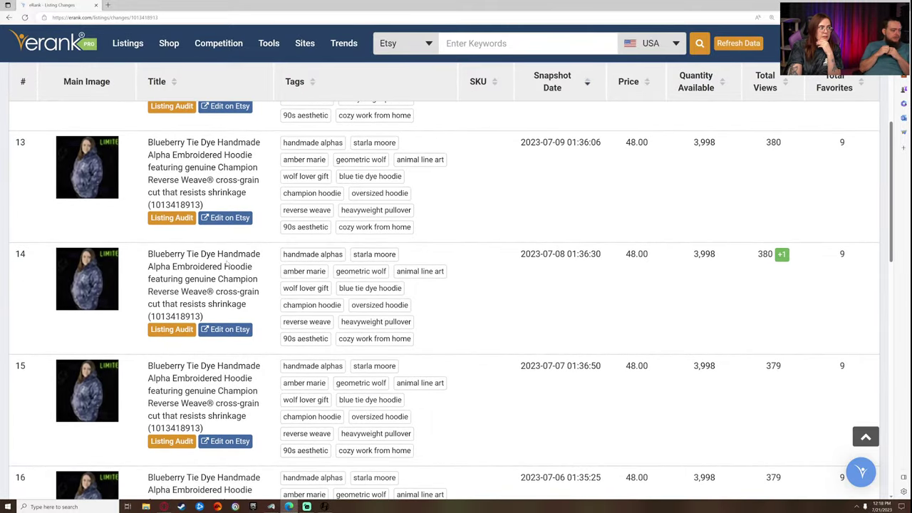
pyautogui.moveTo(532, 253); pyautogui.dragTo(605, 258)
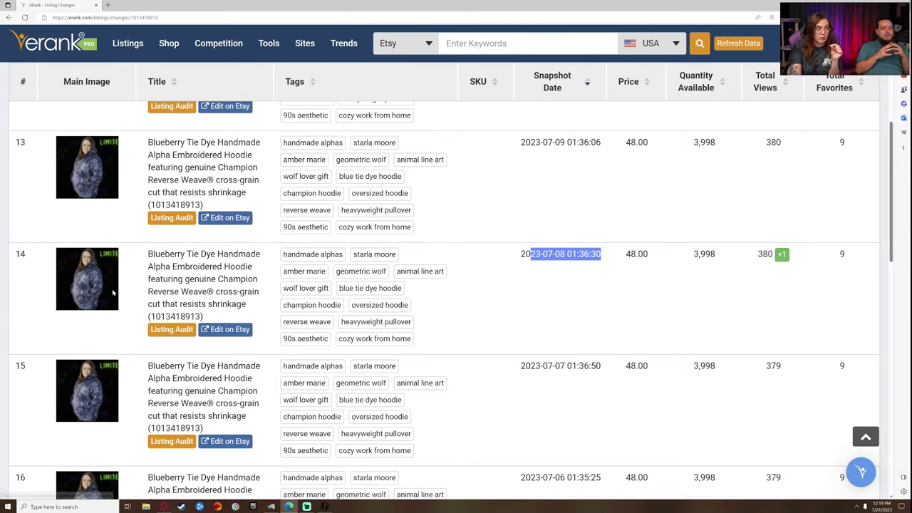
# Step: Highlight the hoodie's title text in row 14, then bring up the Listings reports menu
pyautogui.moveTo(172, 266); pyautogui.dragTo(232, 304)
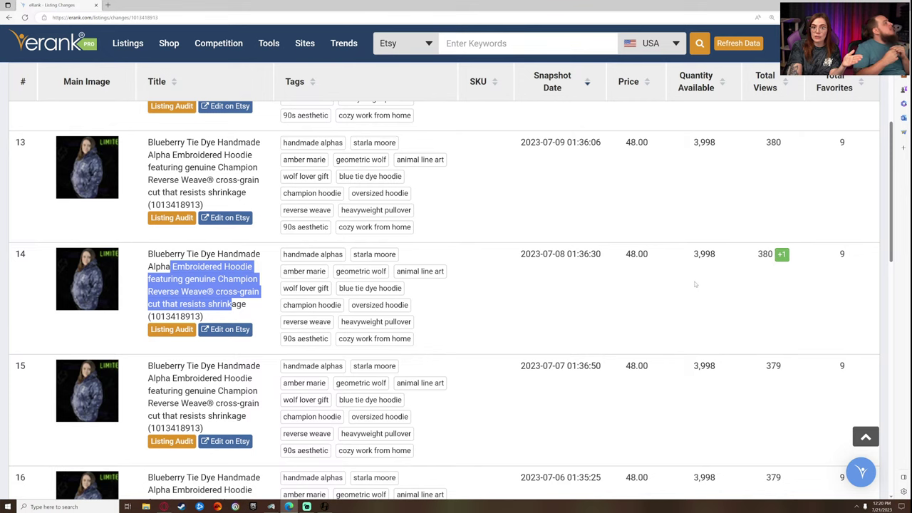
pyautogui.scroll(1, 552, 413)
pyautogui.scroll(10, 547, 415)
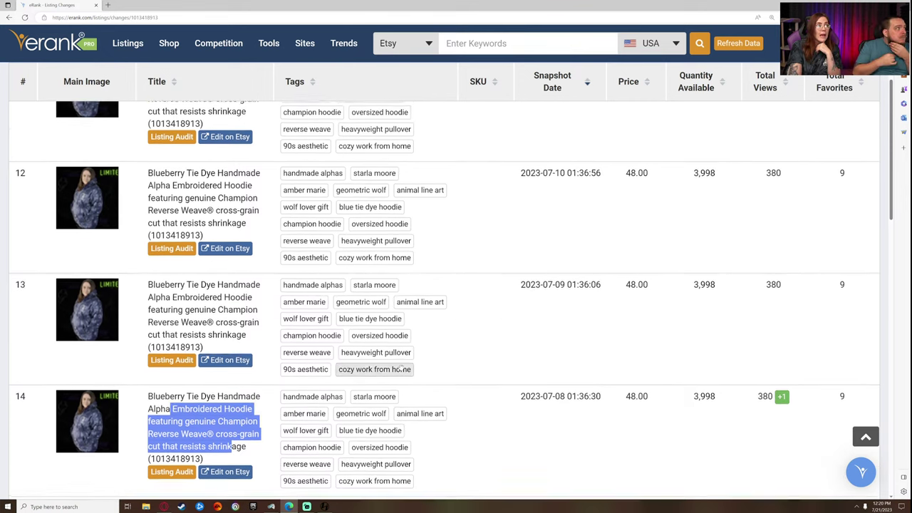
pyautogui.moveTo(142, 43)
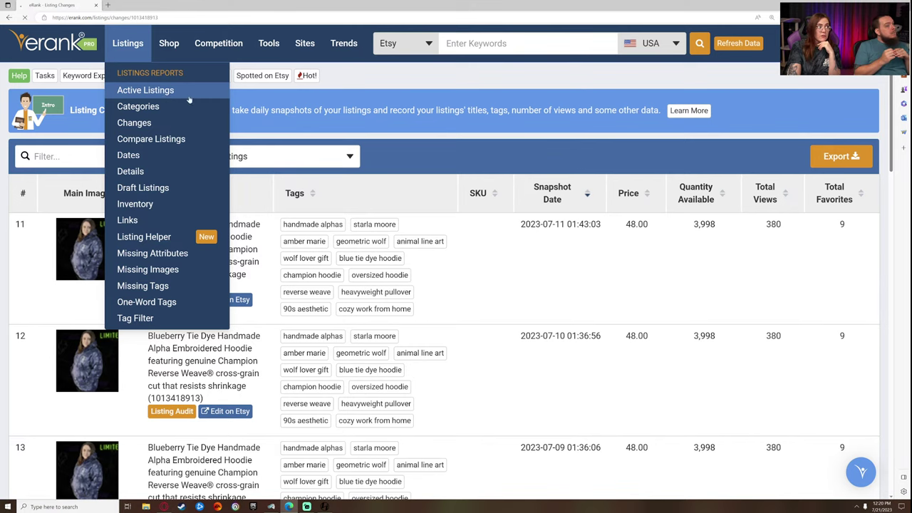
# Step: Return to Active Listings and confirm Yes to refresh the shop's listing data
pyautogui.click(166, 93)
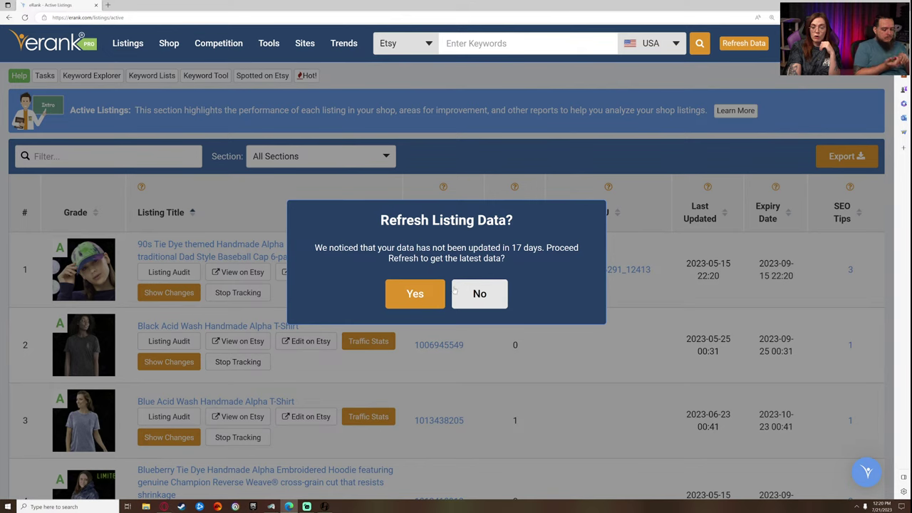
pyautogui.click(417, 293)
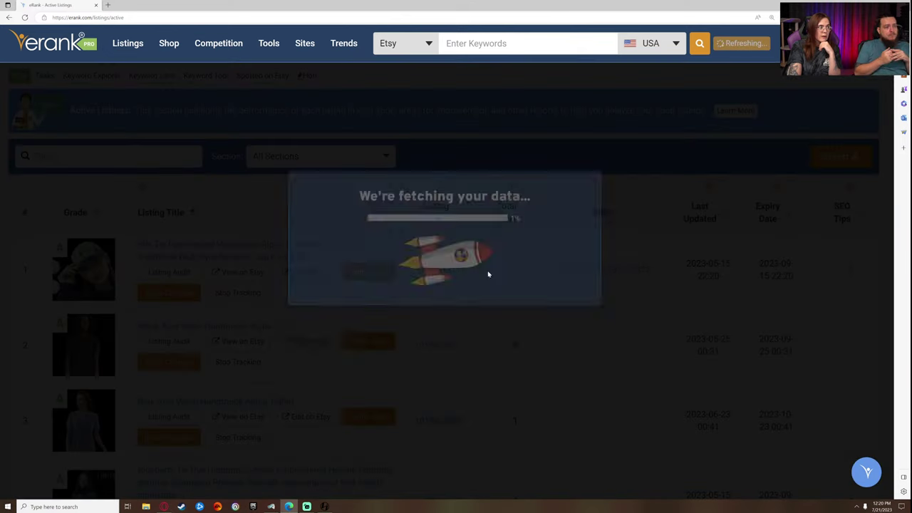
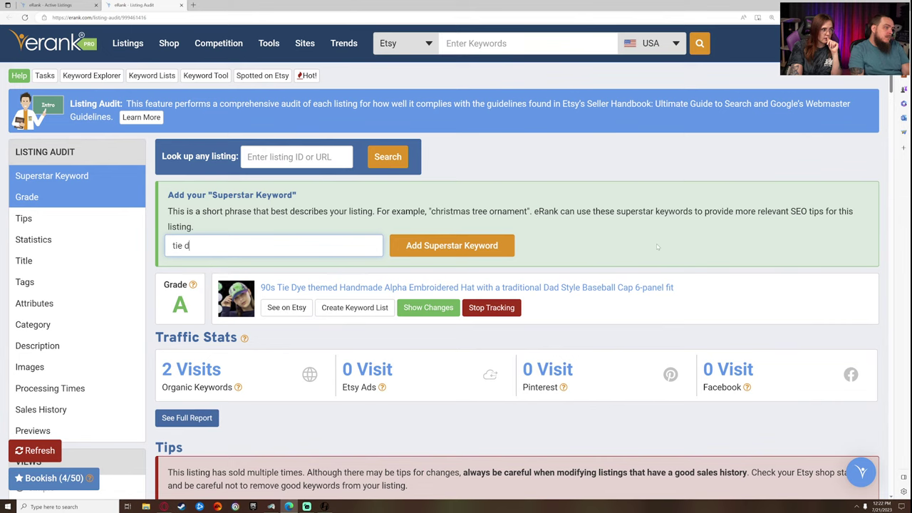
# Step: Save 'tie dye hat' as the listing's superstar keyword, extending the saved 'tie dye'
pyautogui.press('Return')
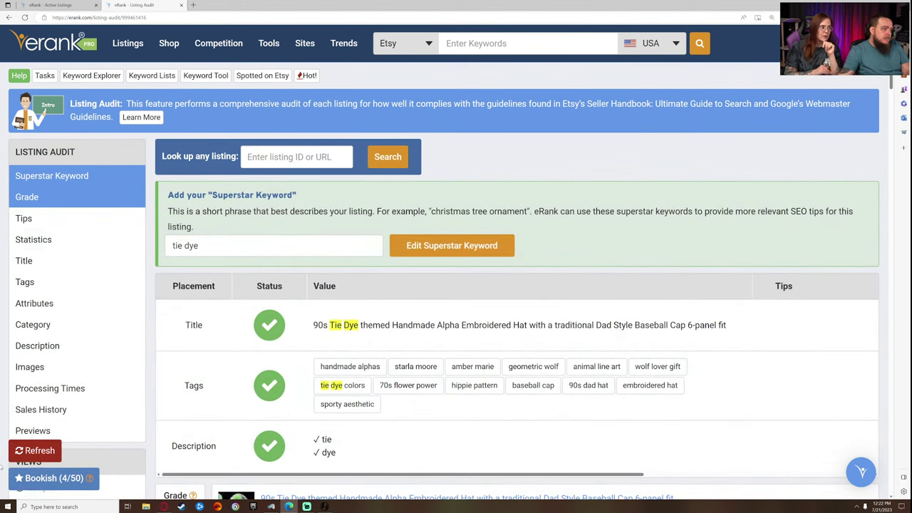
pyautogui.click(260, 248)
pyautogui.write('hat')
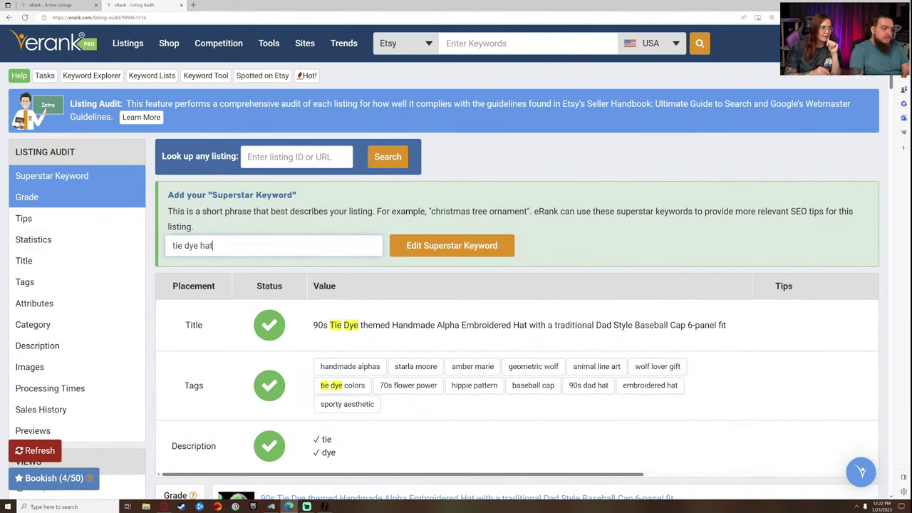
pyautogui.press('Return')
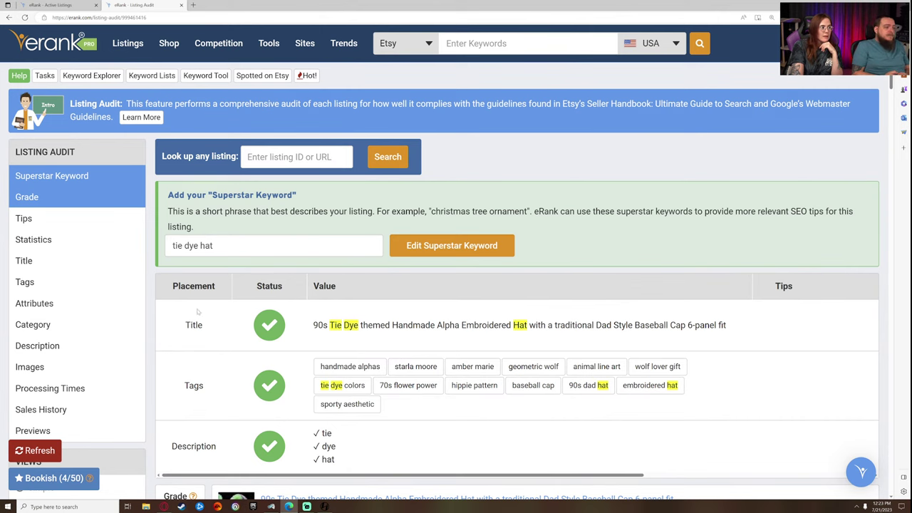
pyautogui.scroll(-1, 294, 307)
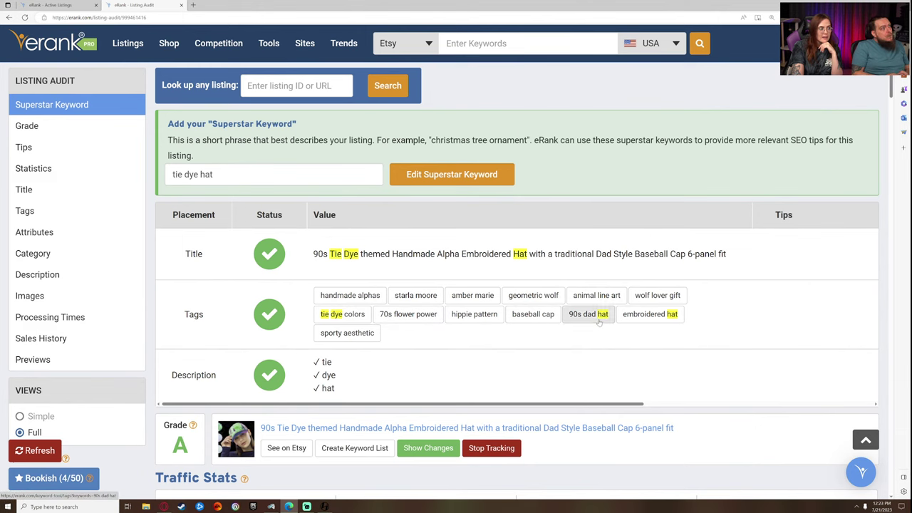
pyautogui.scroll(-1, 664, 323)
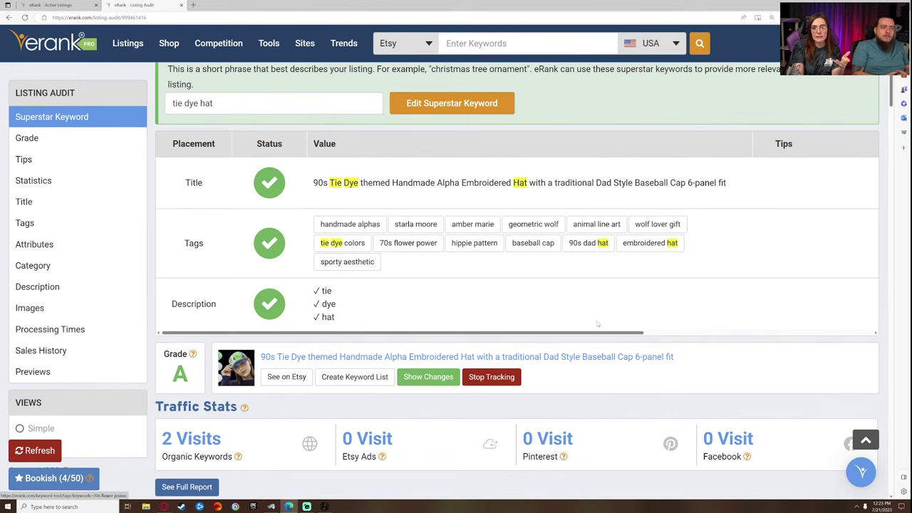
pyautogui.scroll(2, 403, 206)
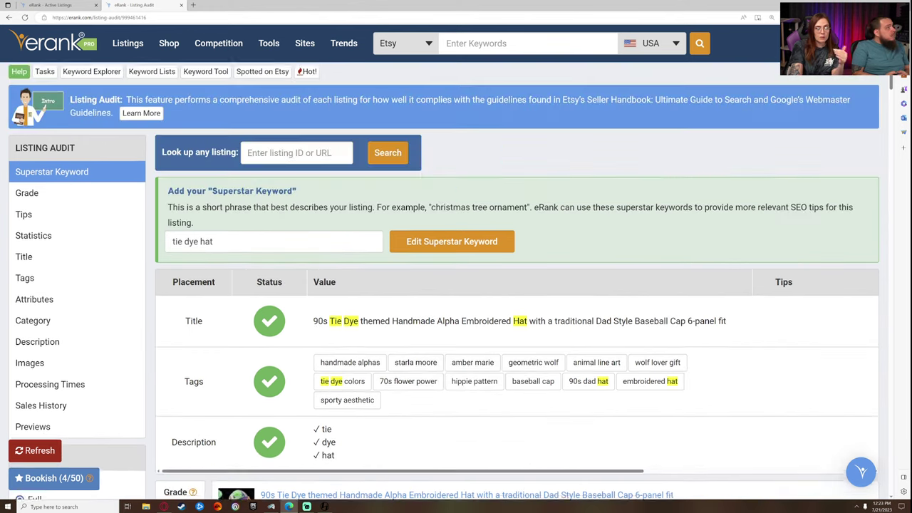
pyautogui.scroll(-1, 410, 314)
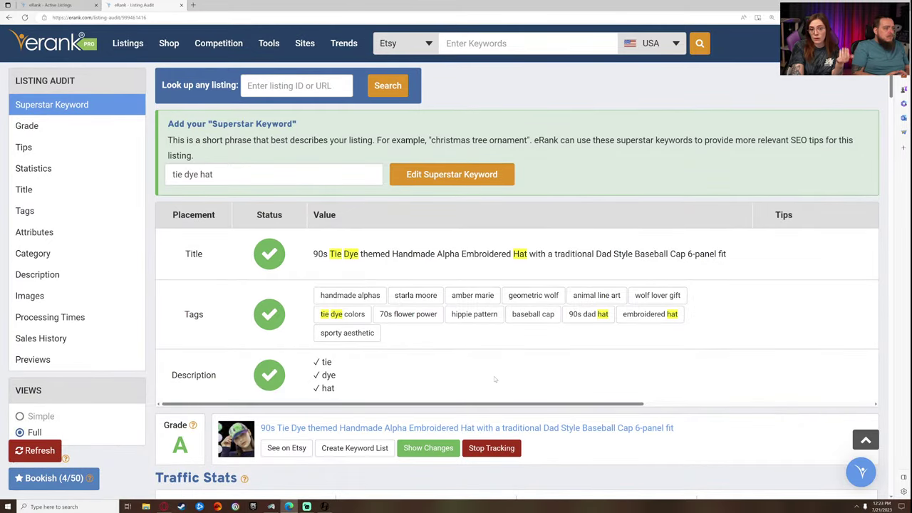
pyautogui.scroll(-2, 535, 373)
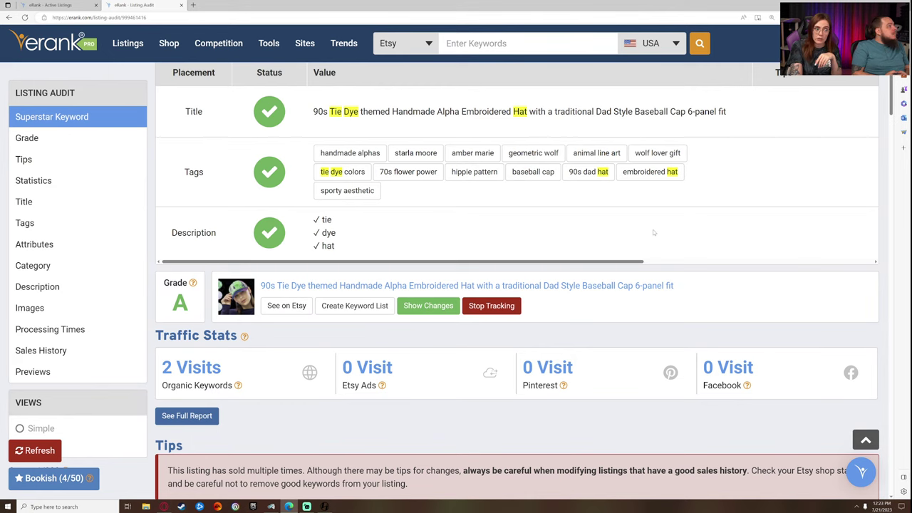
pyautogui.scroll(-2, 350, 311)
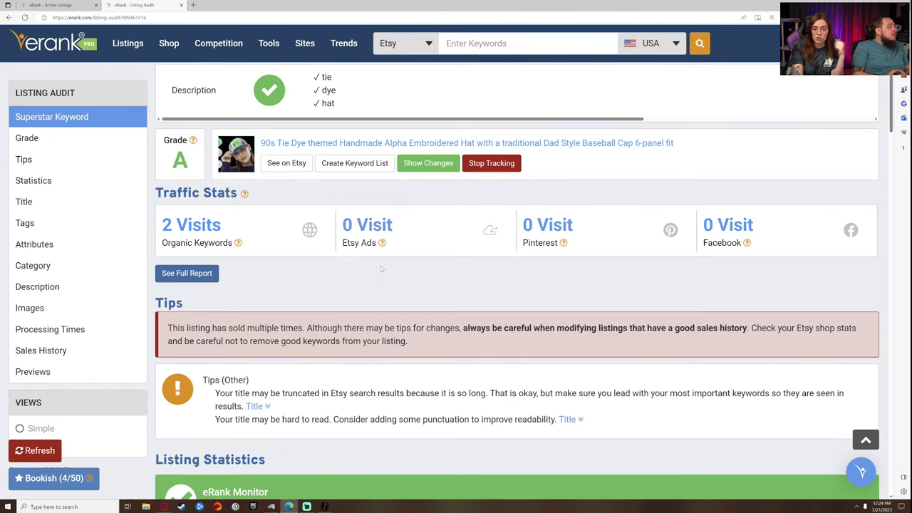
pyautogui.scroll(-1, 395, 285)
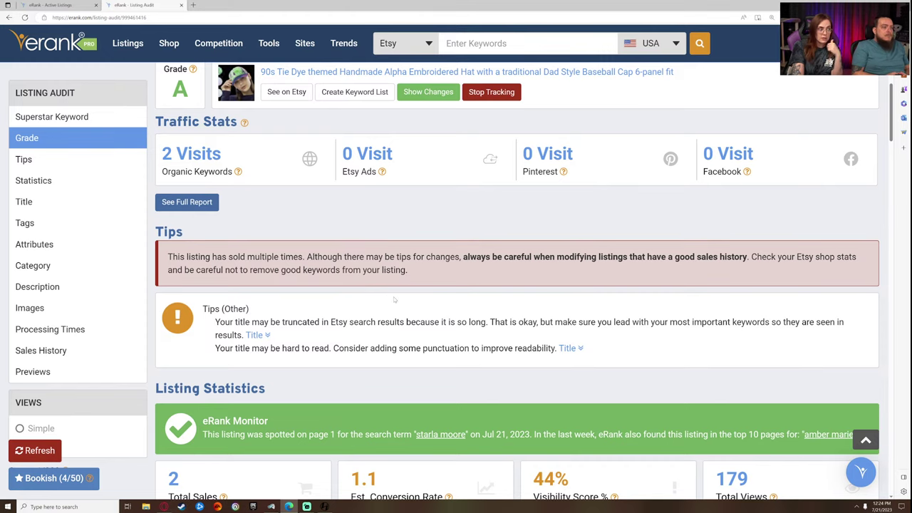
pyautogui.scroll(-1, 393, 300)
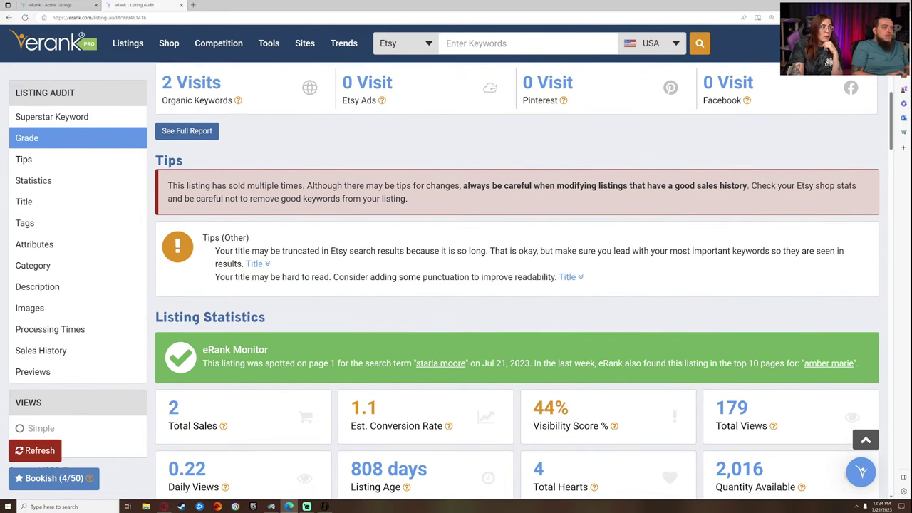
pyautogui.moveTo(219, 251); pyautogui.dragTo(529, 251)
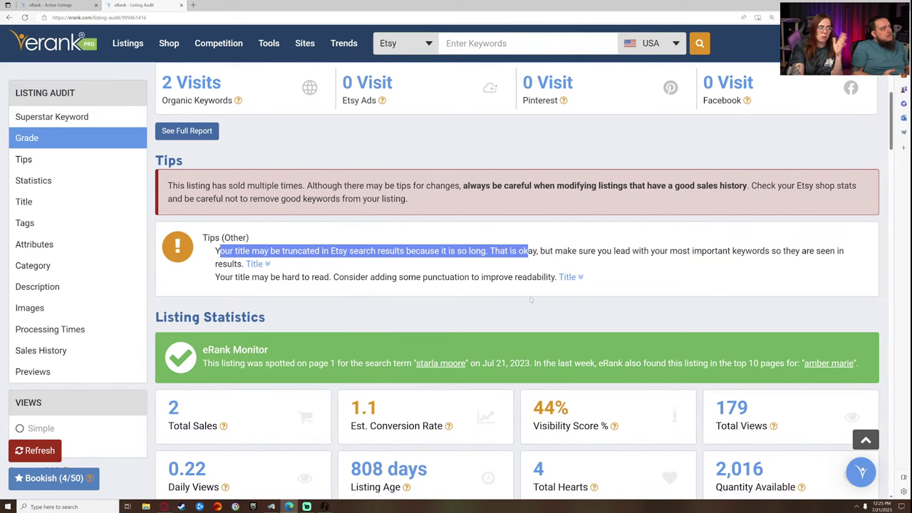
pyautogui.scroll(-2, 568, 298)
pyautogui.scroll(-1, 567, 311)
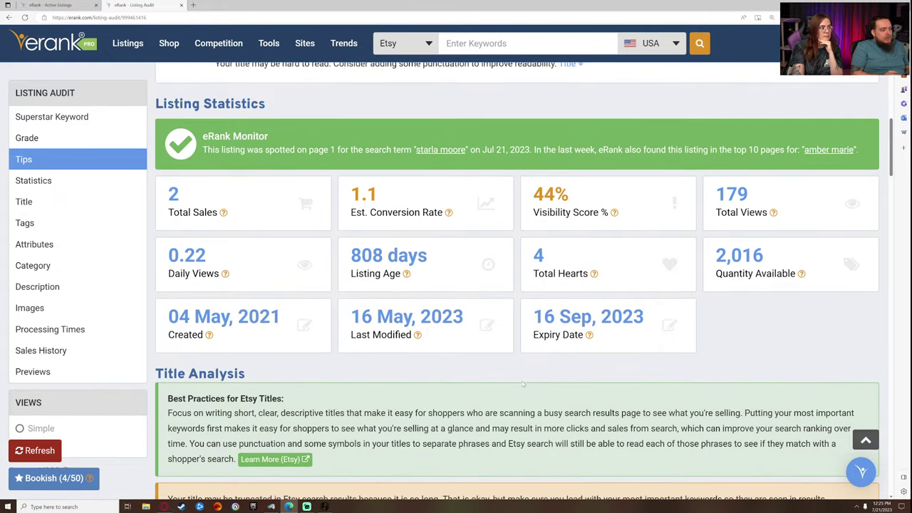
pyautogui.scroll(7, 522, 384)
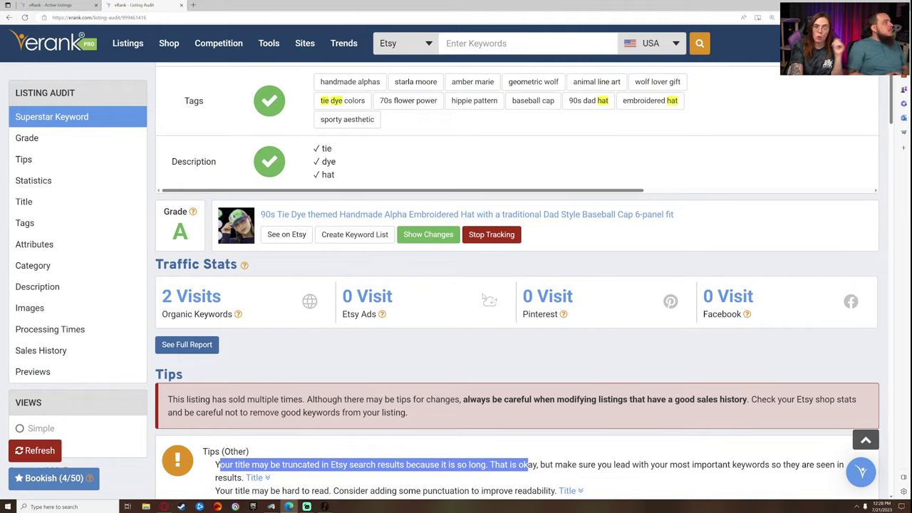
pyautogui.scroll(-3, 492, 335)
pyautogui.scroll(-3, 516, 341)
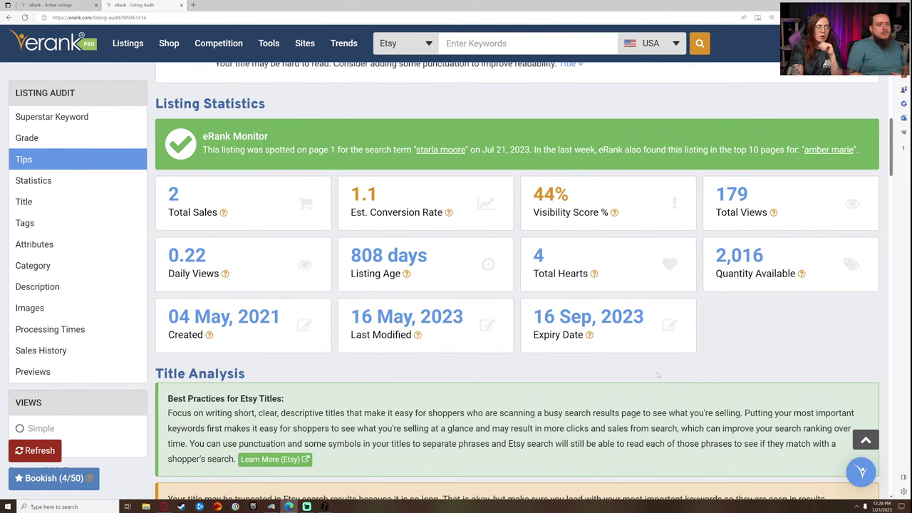
pyautogui.scroll(-3, 629, 419)
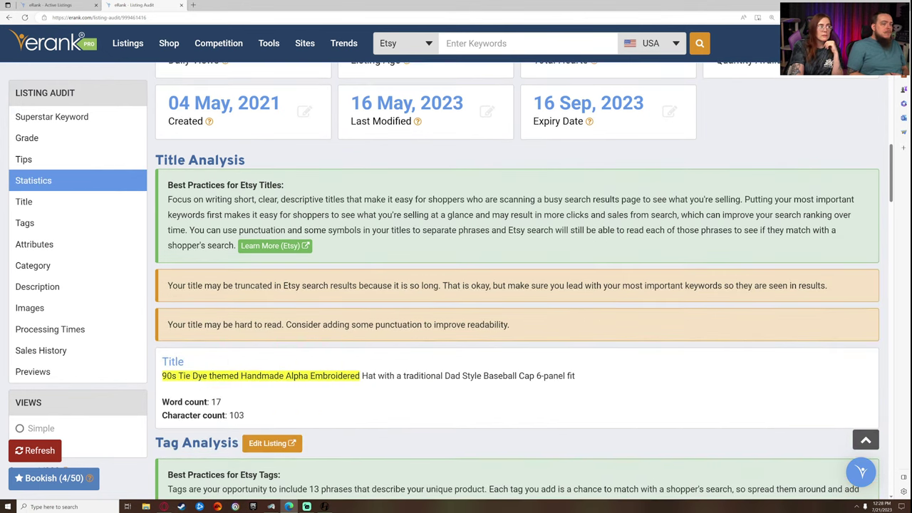
pyautogui.moveTo(187, 285); pyautogui.dragTo(493, 285)
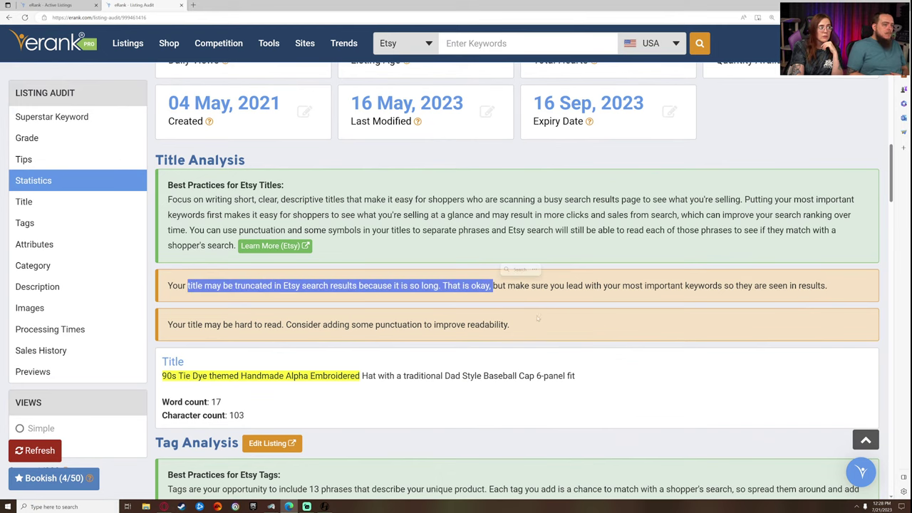
pyautogui.scroll(-1, 539, 316)
pyautogui.moveTo(204, 254); pyautogui.dragTo(402, 255)
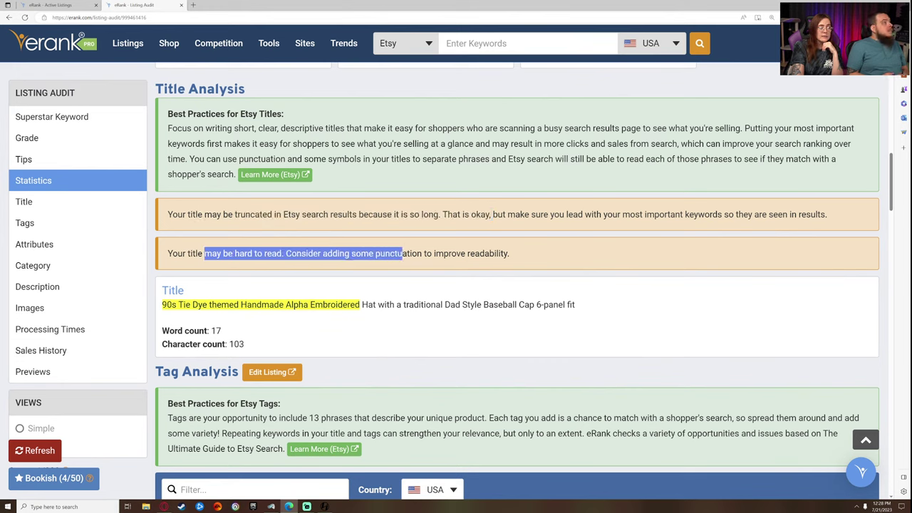
pyautogui.moveTo(316, 310)
pyautogui.click(541, 330)
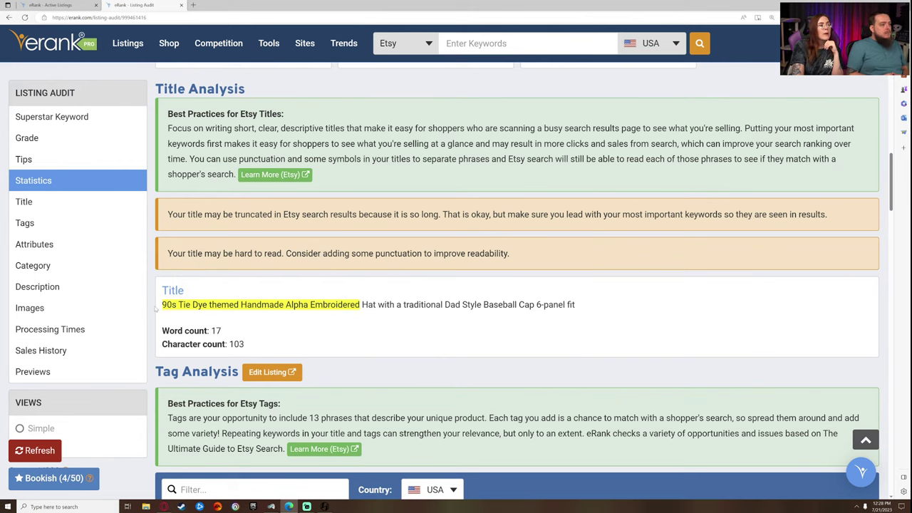
pyautogui.moveTo(156, 307); pyautogui.dragTo(410, 321)
pyautogui.click(618, 329)
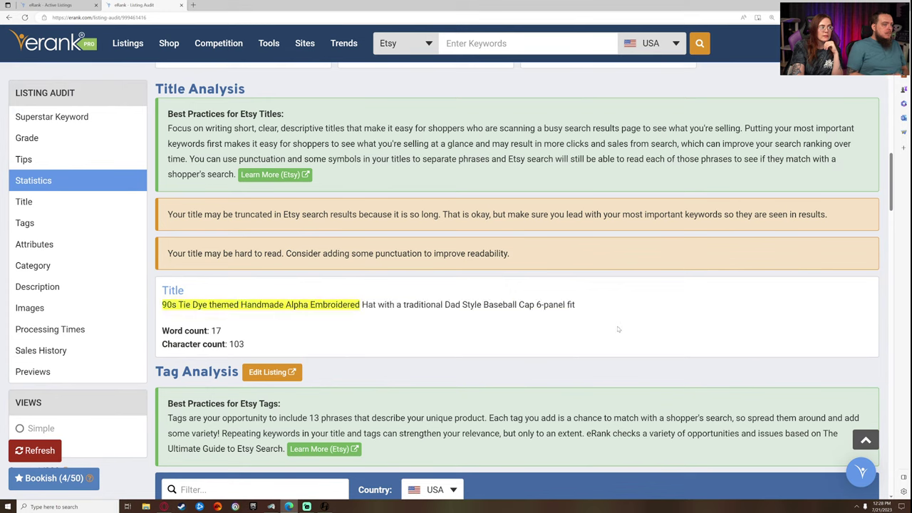
pyautogui.moveTo(186, 311)
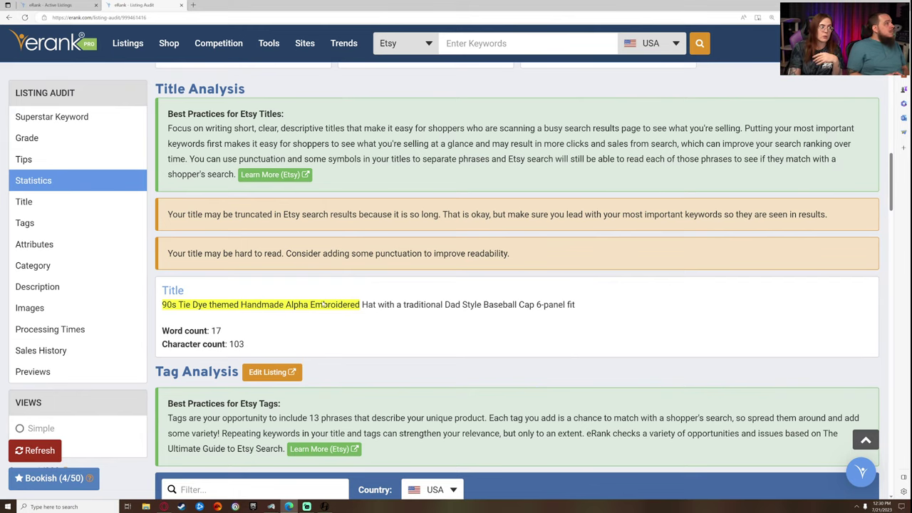
pyautogui.scroll(-2, 371, 299)
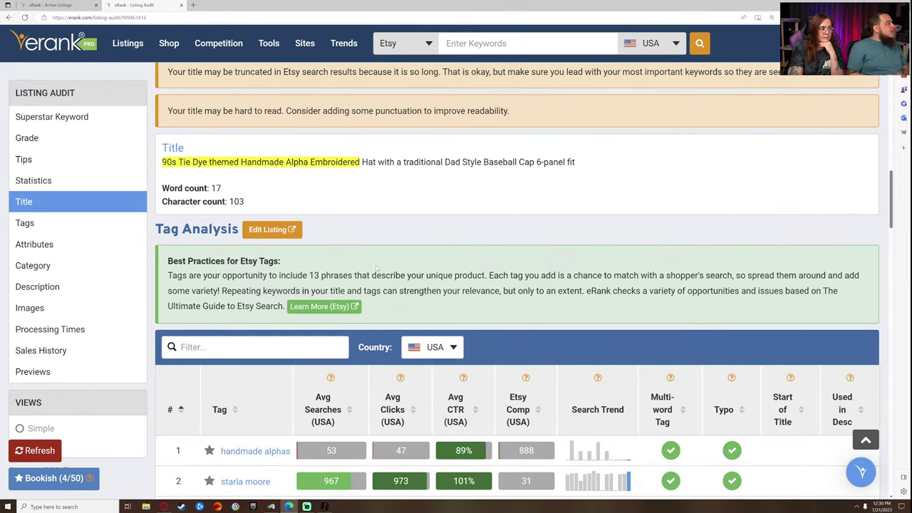
pyautogui.scroll(-3, 371, 299)
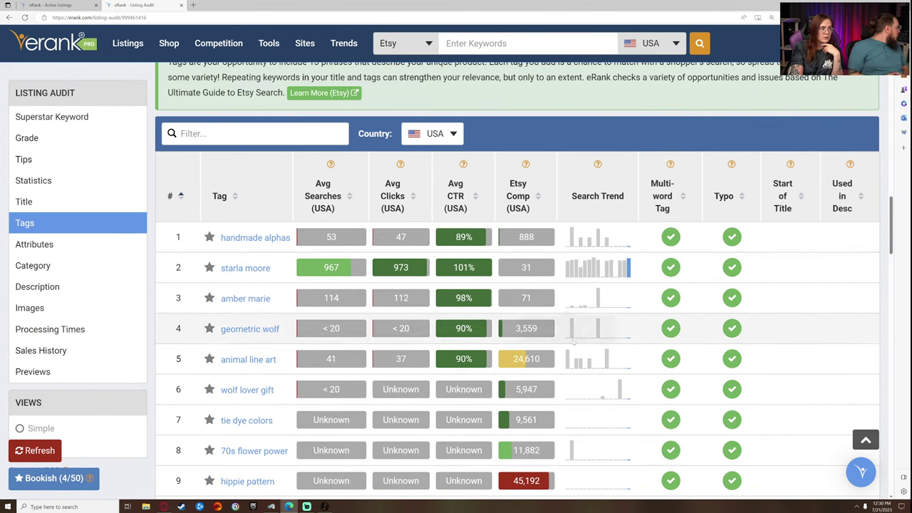
pyautogui.scroll(-3, 478, 378)
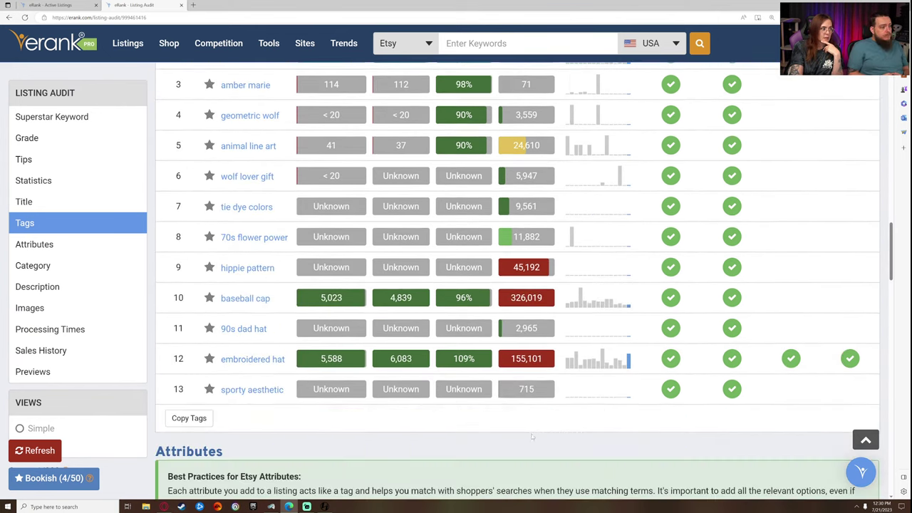
pyautogui.scroll(1, 570, 420)
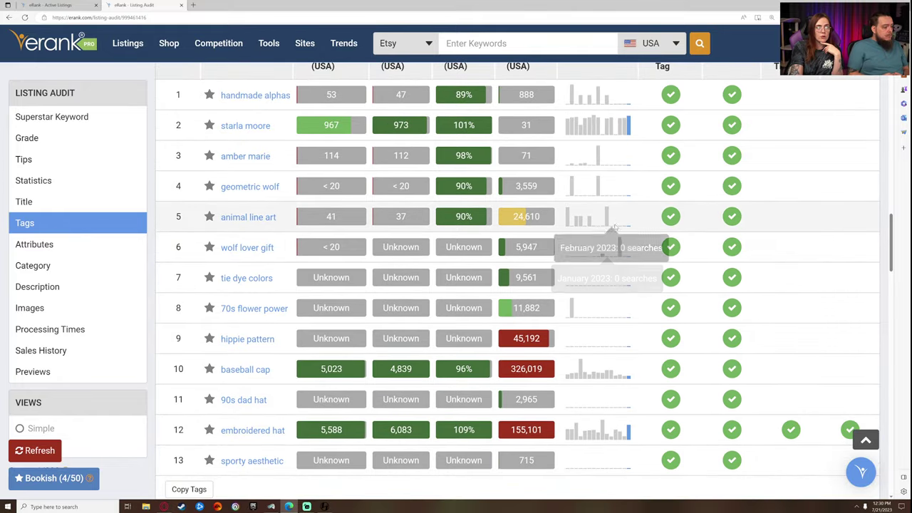
pyautogui.moveTo(602, 368)
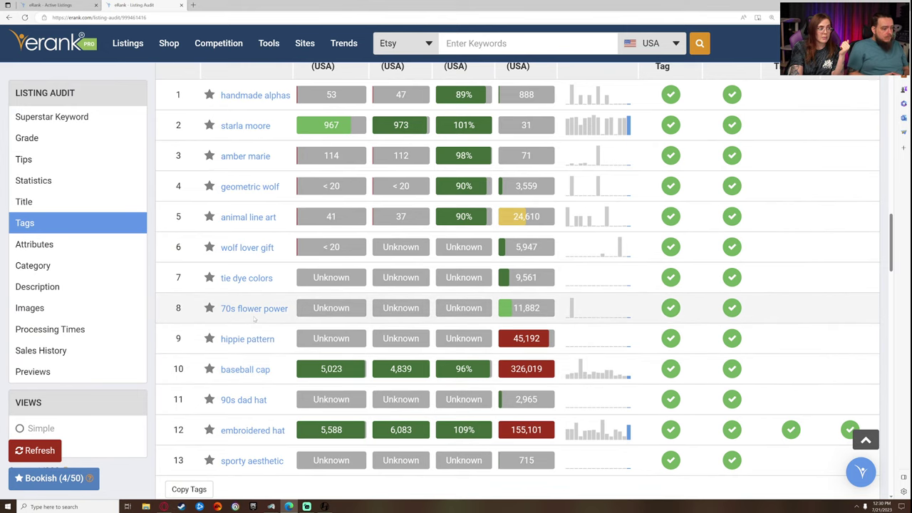
pyautogui.moveTo(571, 307)
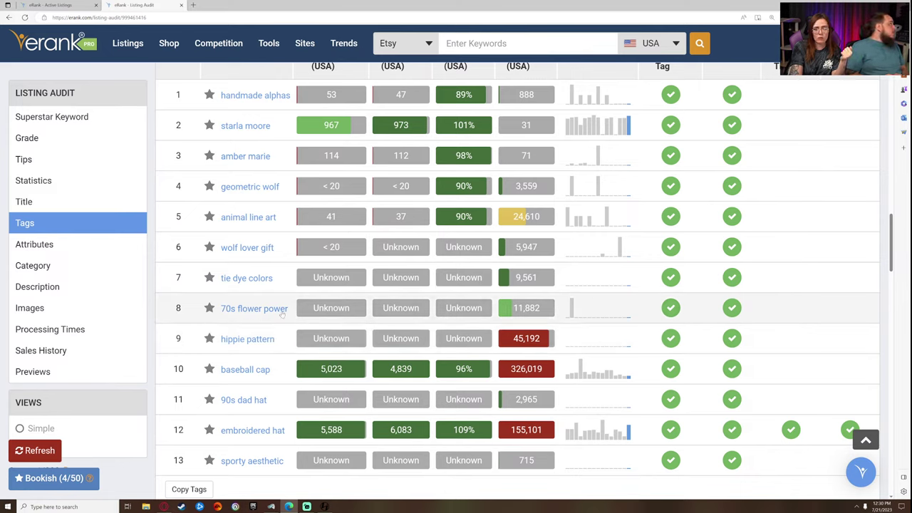
pyautogui.moveTo(618, 322)
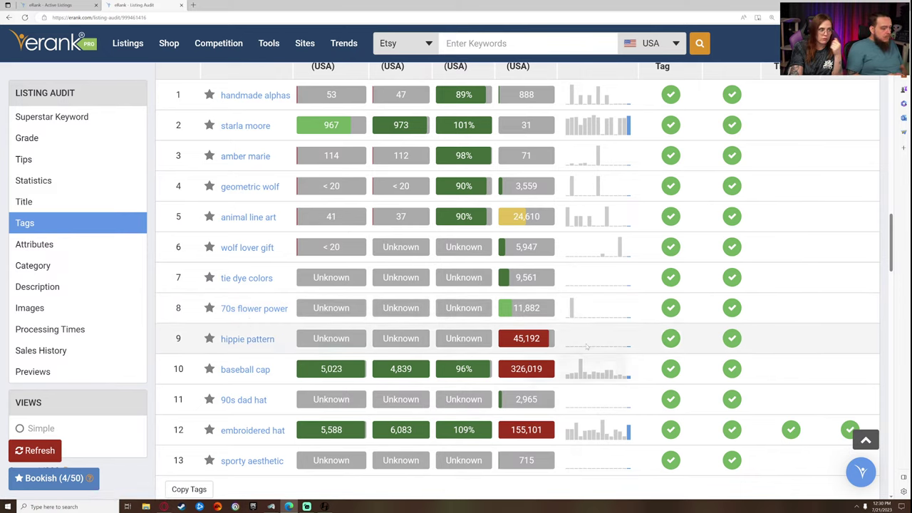
pyautogui.moveTo(589, 383)
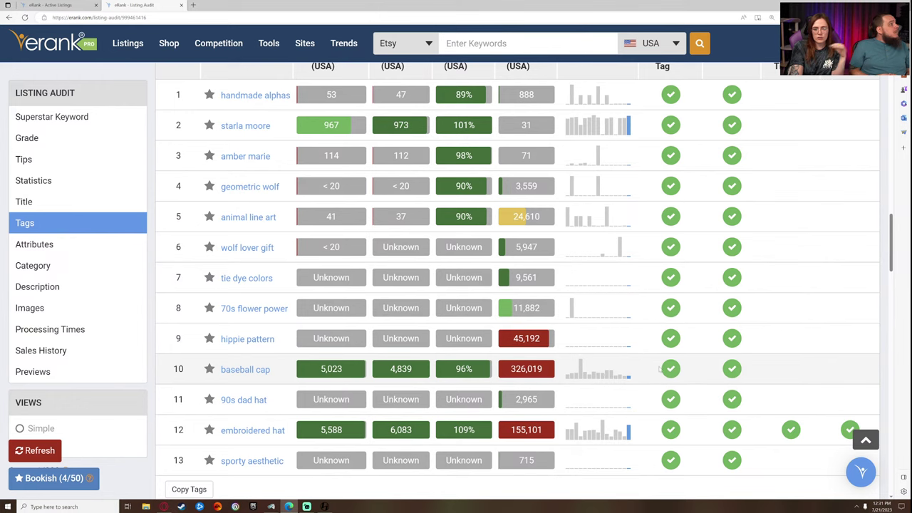
# Step: Scroll the audit down to the Boho & hippie attributes and Baseball & Trucker Caps category
pyautogui.scroll(-2, 665, 376)
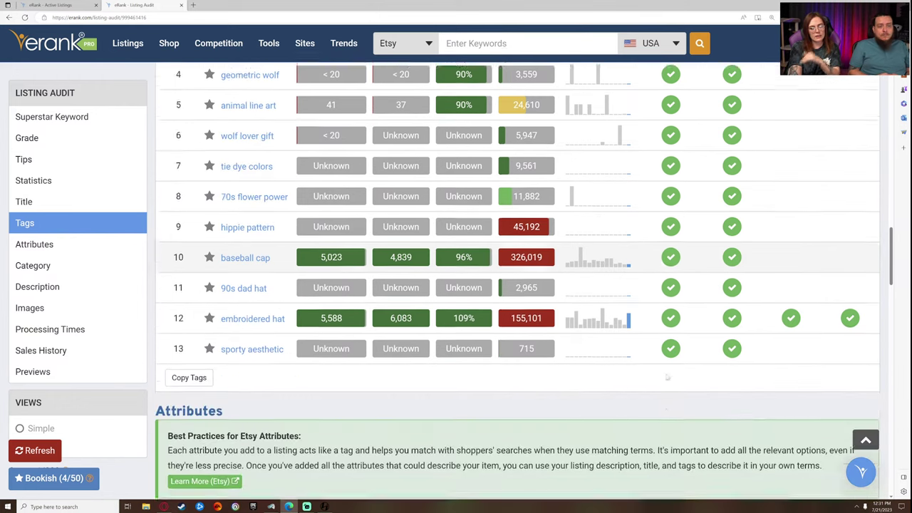
pyautogui.scroll(-4, 666, 377)
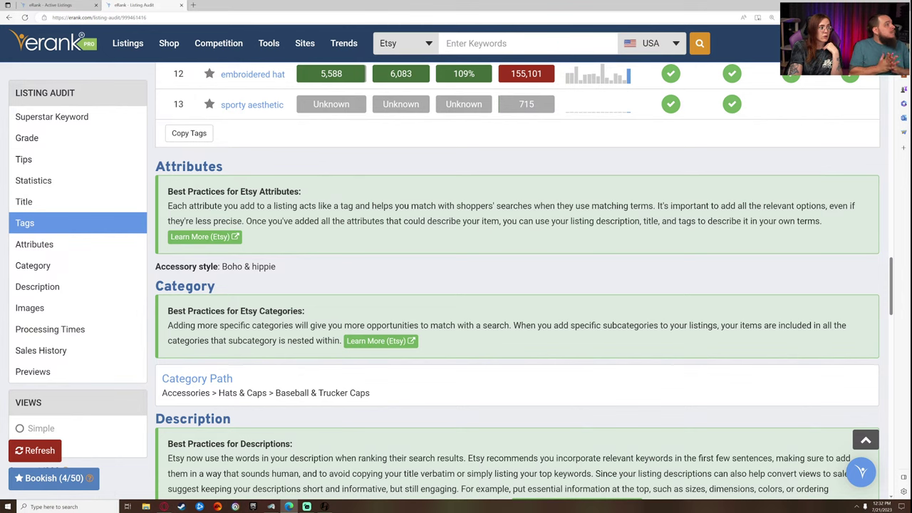
# Step: Review the audit's Description, Images, Sales History and Previews, then bring up the Listings reports menu
pyautogui.scroll(-6, 251, 246)
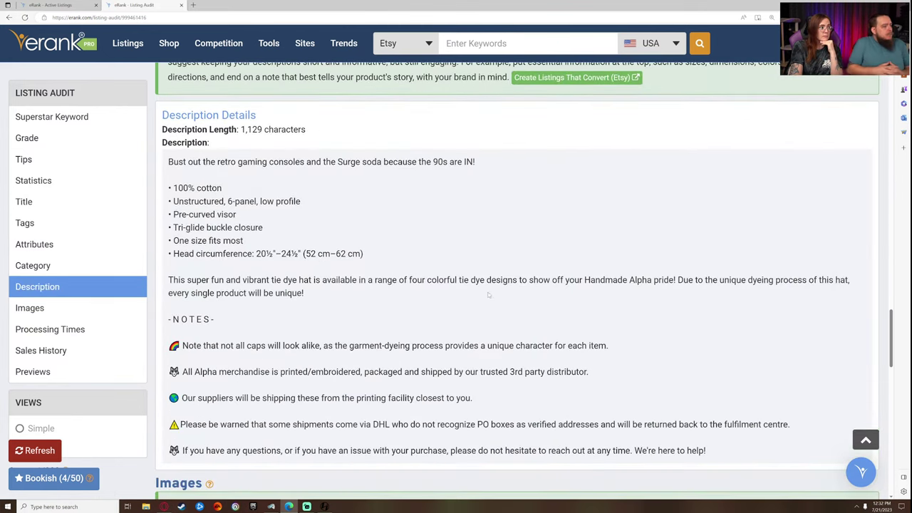
pyautogui.scroll(-5, 244, 300)
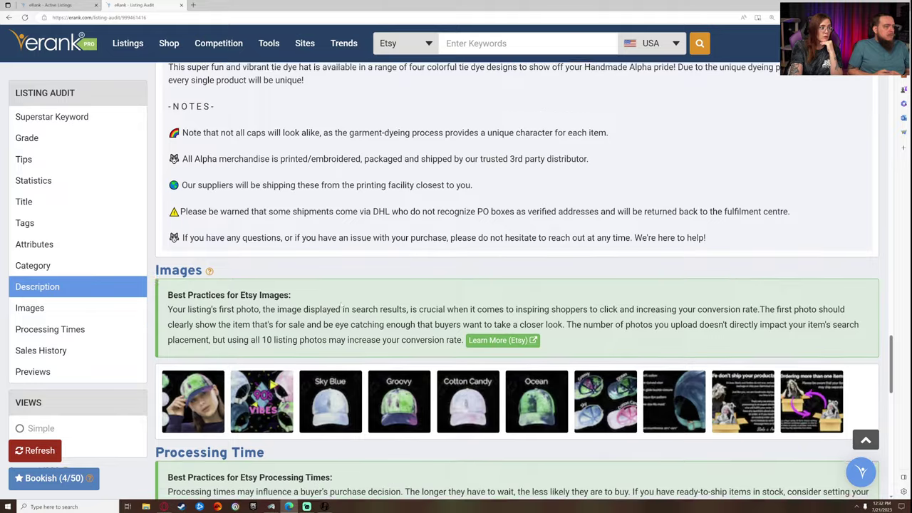
pyautogui.scroll(-6, 464, 318)
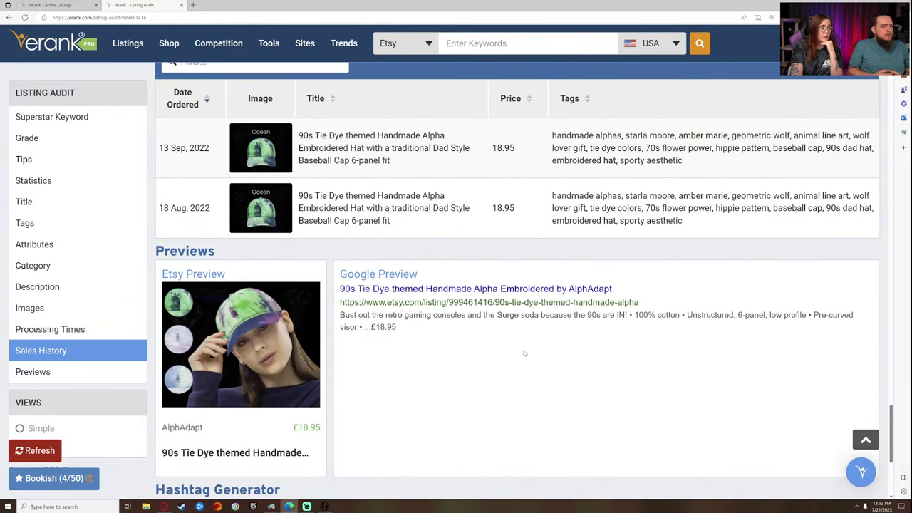
pyautogui.scroll(-4, 525, 352)
pyautogui.scroll(20, 536, 369)
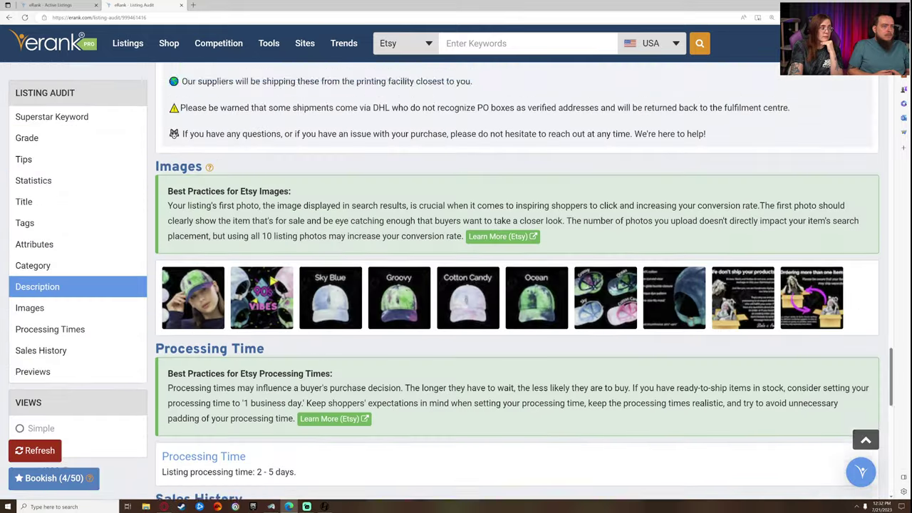
pyautogui.scroll(20, 527, 375)
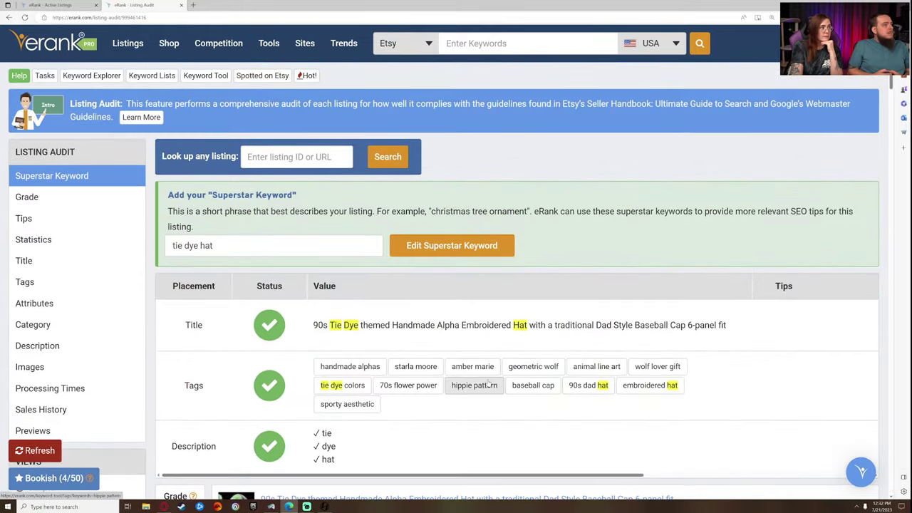
pyautogui.click(129, 45)
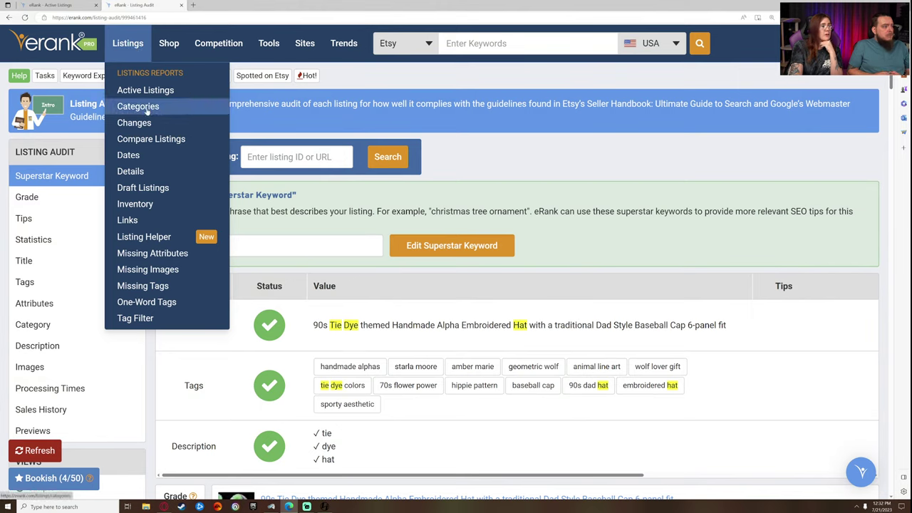
# Step: Open the Compare Listings tool with its four empty listing ID or URL fields
pyautogui.click(162, 140)
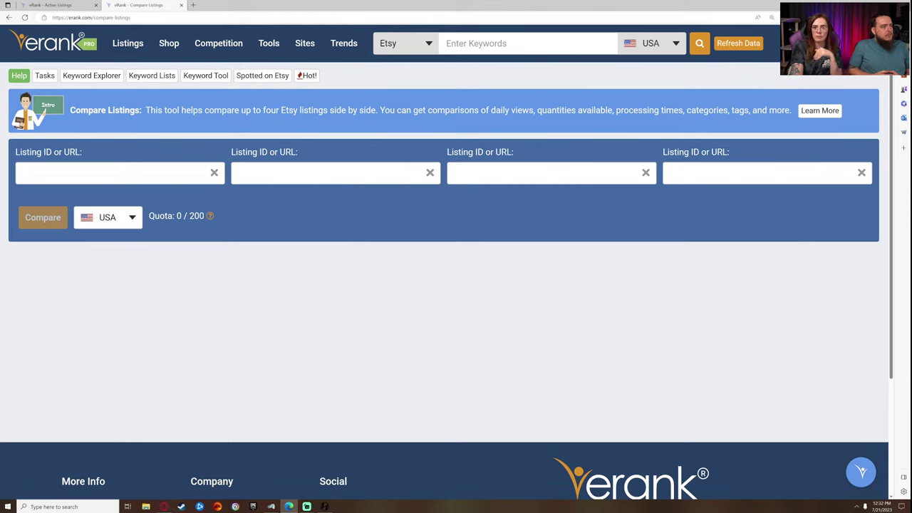
pyautogui.moveTo(128, 50)
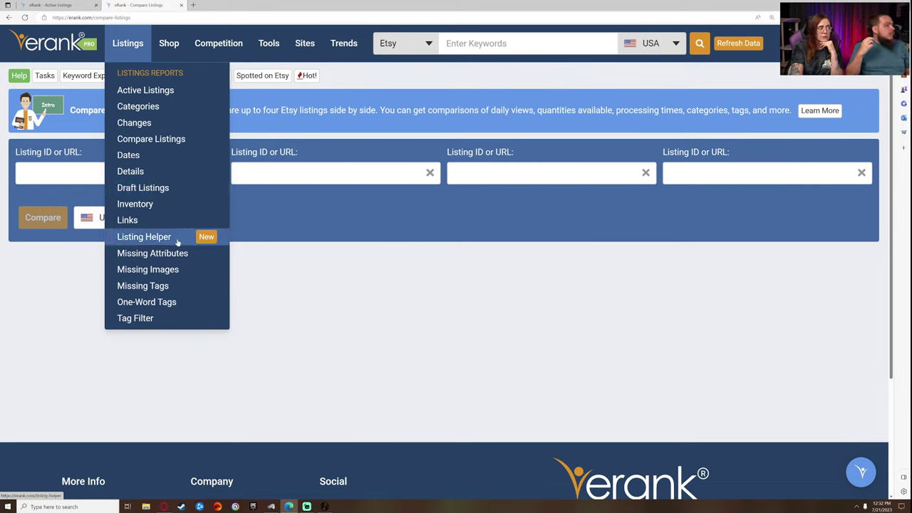
# Step: Open the Listing Links report showing each active listing's ID and Etsy URL
pyautogui.click(138, 221)
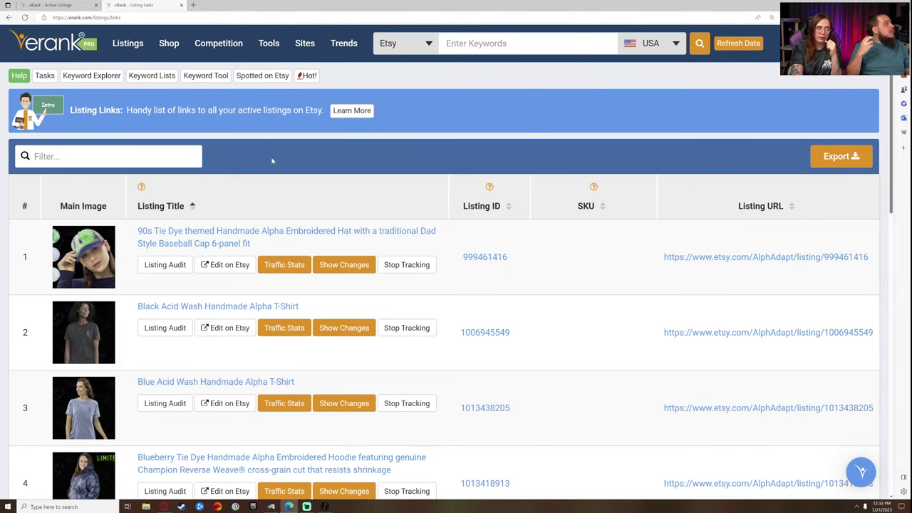
pyautogui.click(127, 43)
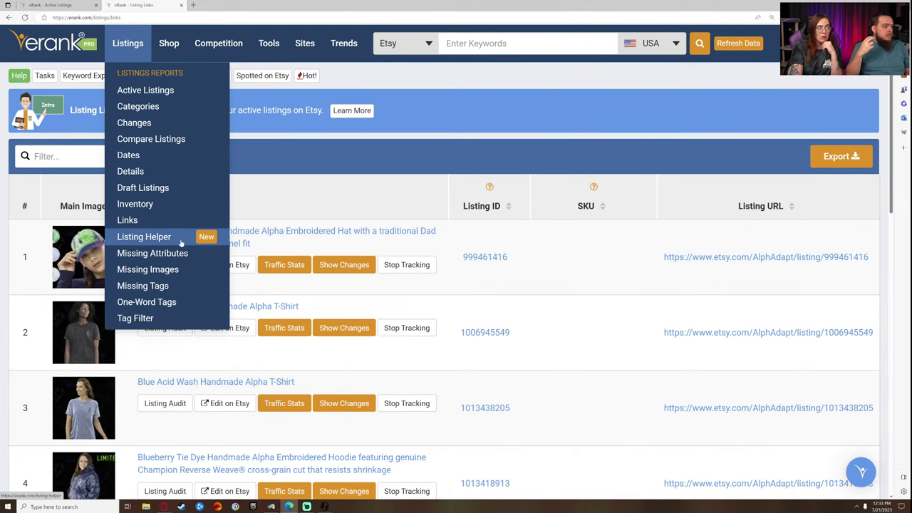
# Step: Open the AI Listing Helper and place the cursor in its short product description box
pyautogui.click(178, 238)
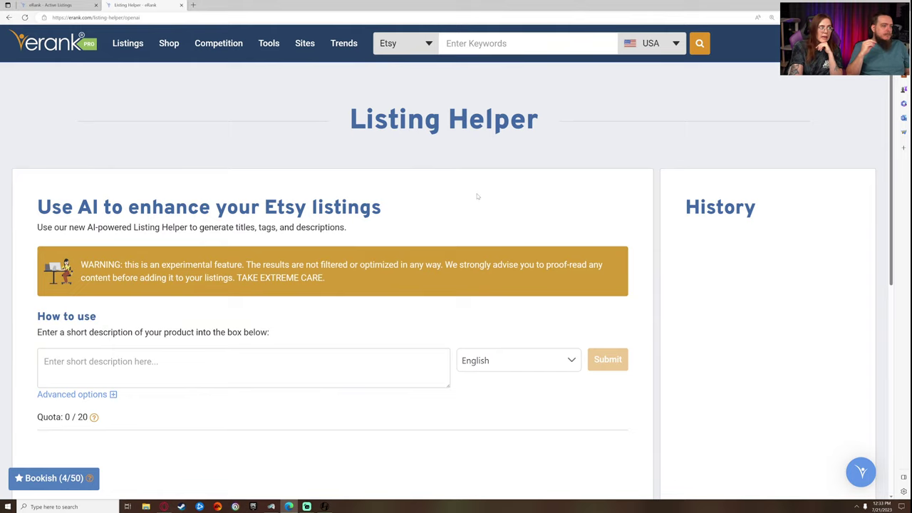
pyautogui.scroll(-1, 511, 208)
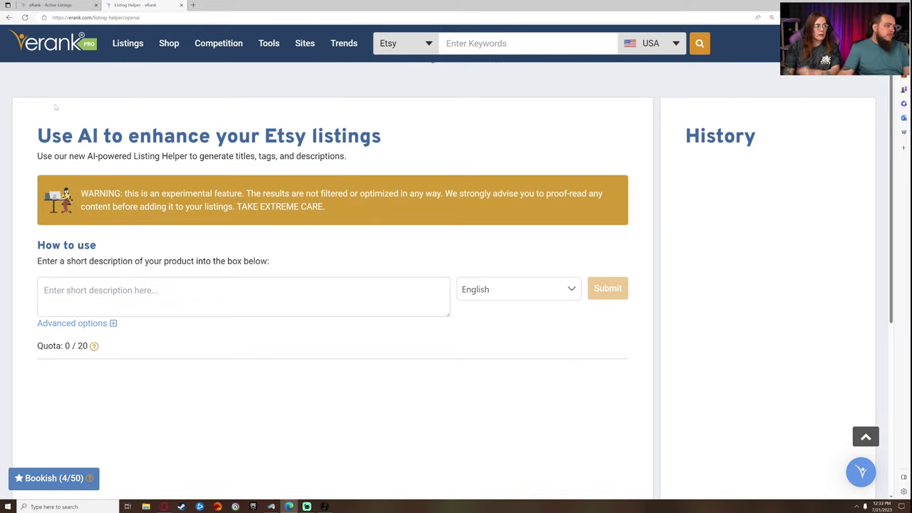
pyautogui.click(44, 290)
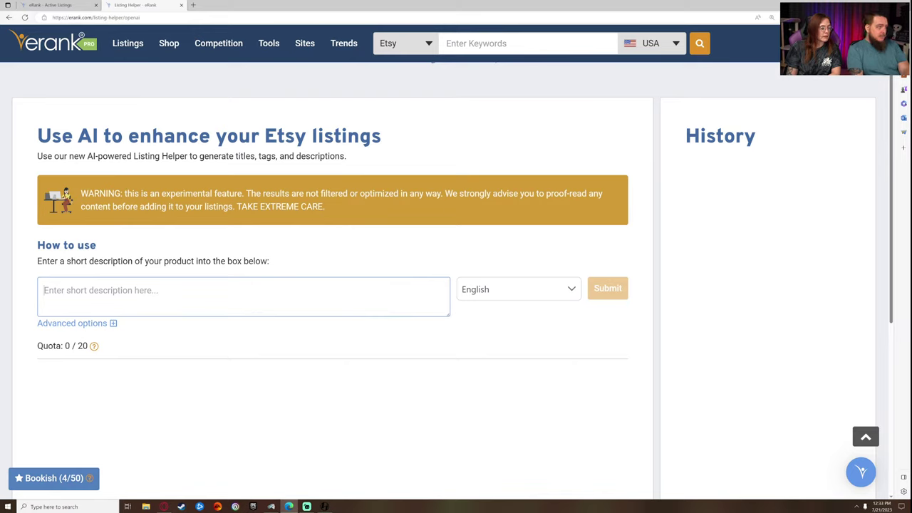
# Step: Submit the description 'Tie dye hat with a multi-colored bill and a small embroidered pancake on the front'
pyautogui.write('Tie dye')
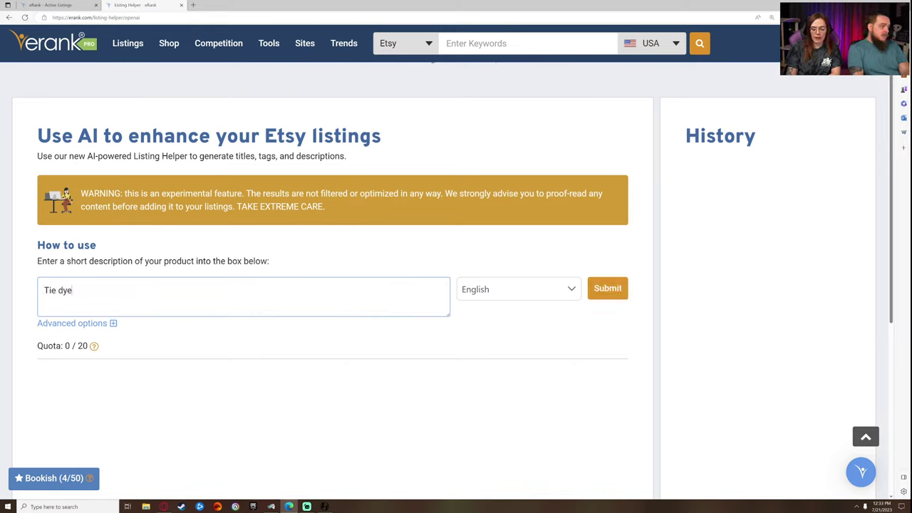
pyautogui.write(' hat with a mui')
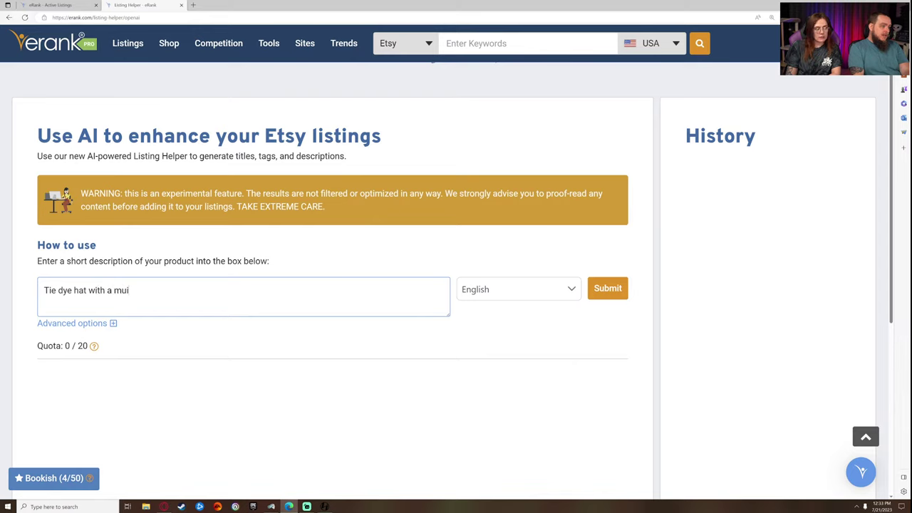
pyautogui.write('llti-colored')
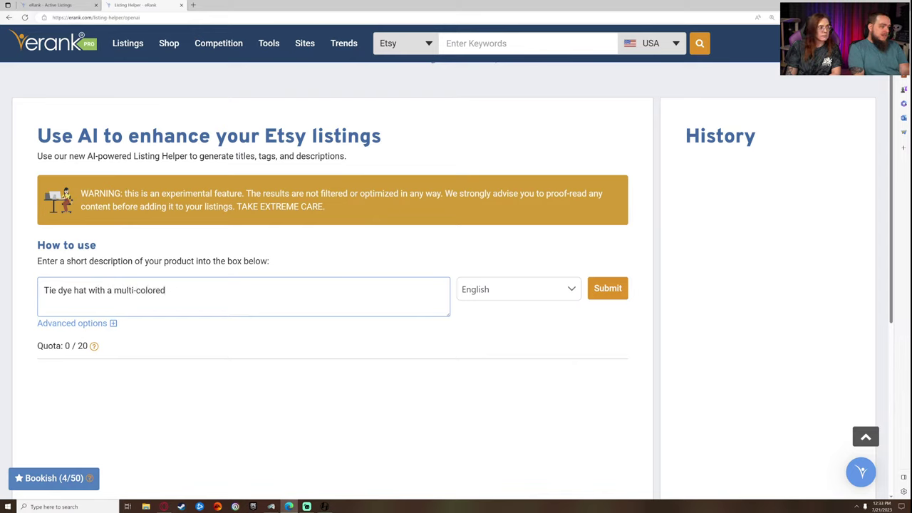
pyautogui.write(' bill a')
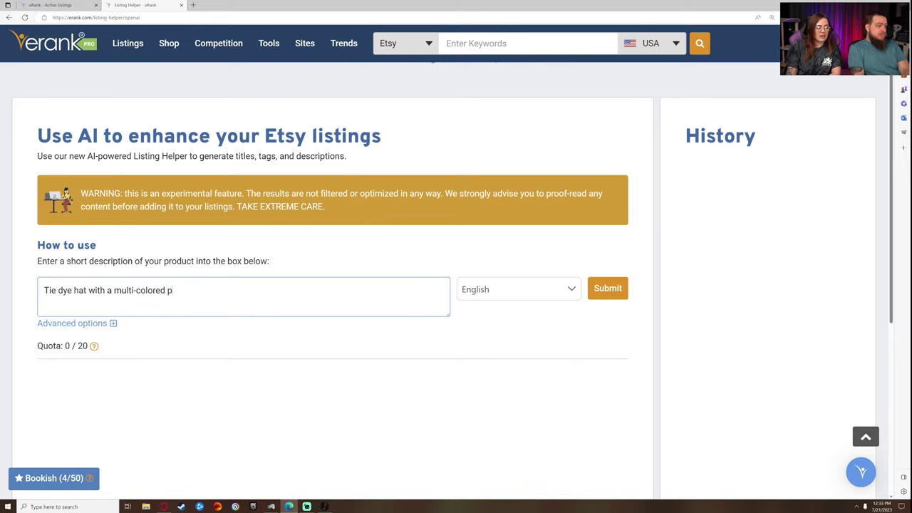
pyautogui.write('nd ')
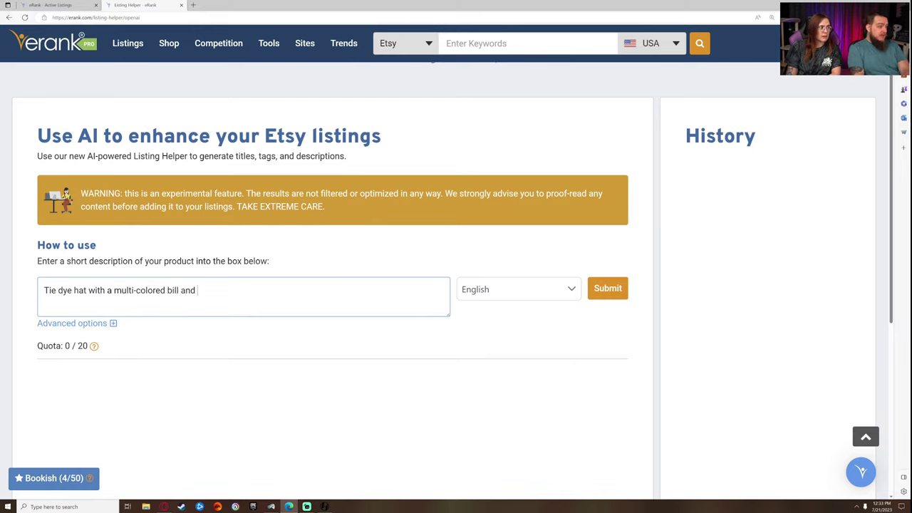
pyautogui.write('a small pancake on the f')
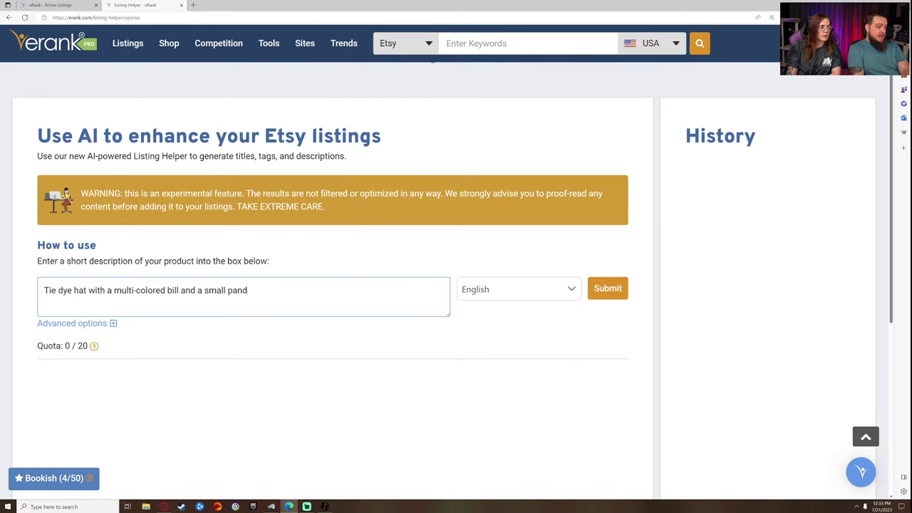
pyautogui.write('ront')
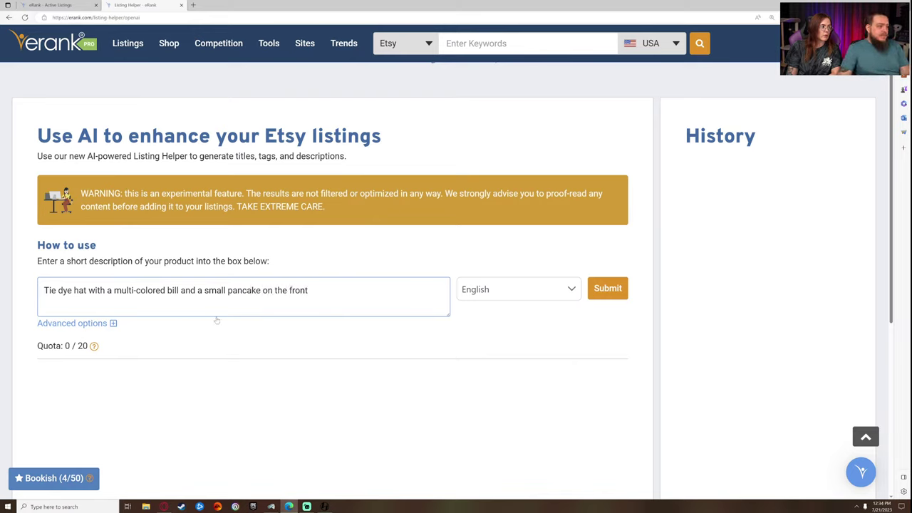
pyautogui.click(228, 290)
pyautogui.write('embroide')
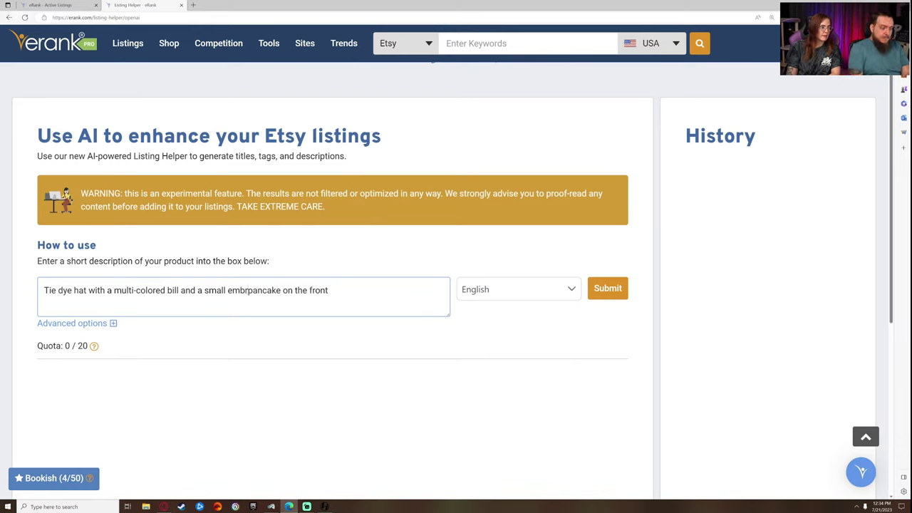
pyautogui.write('red')
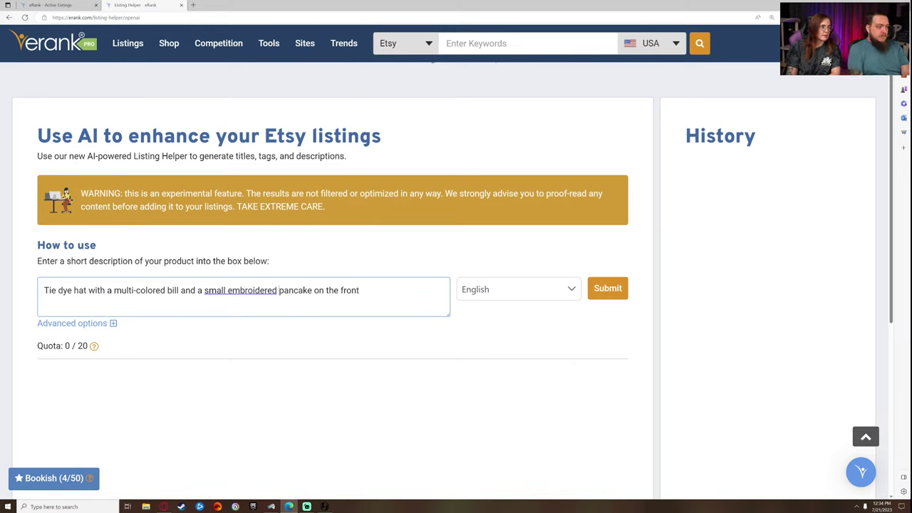
pyautogui.rightClick(131, 290)
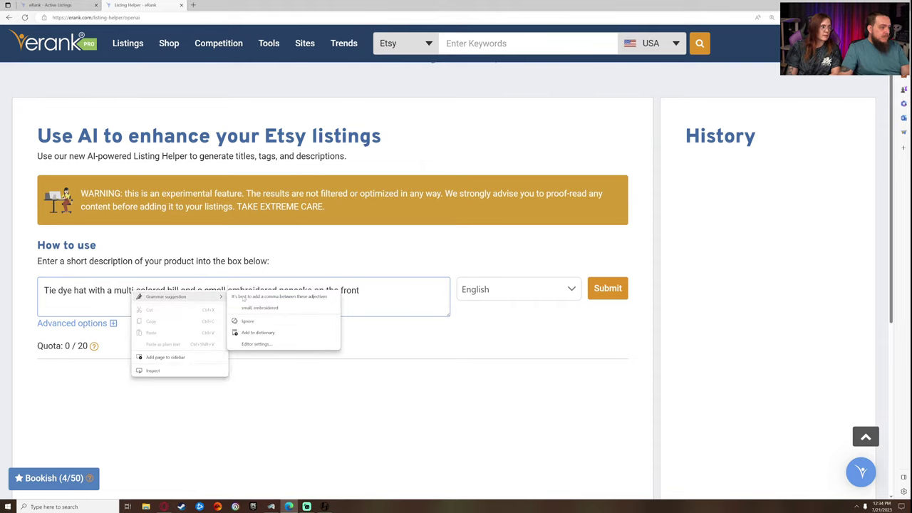
pyautogui.click(356, 292)
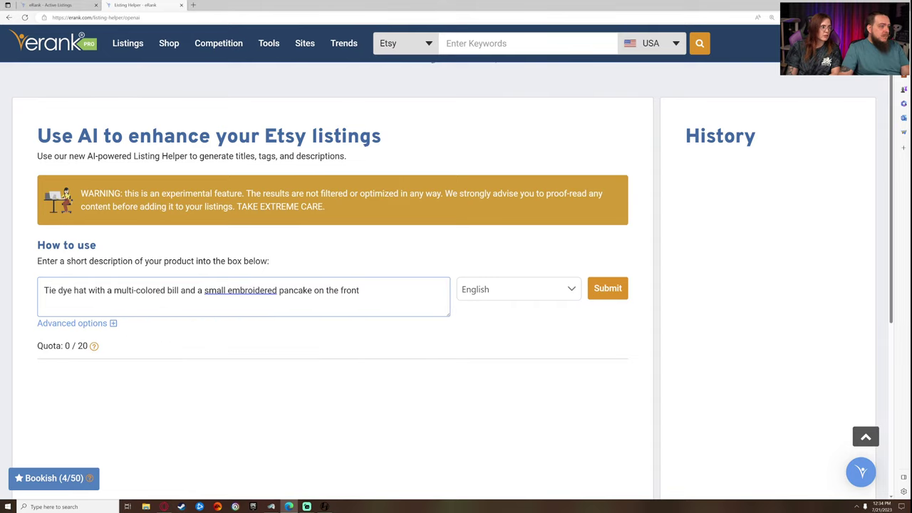
pyautogui.click(604, 288)
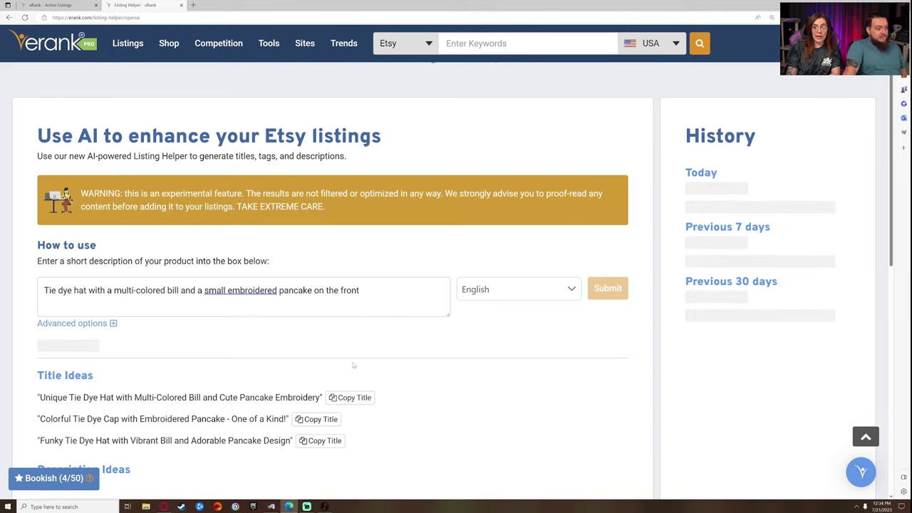
# Step: Scroll through the three generated title ideas and three description ideas for the tie dye hat
pyautogui.scroll(-4, 346, 360)
pyautogui.scroll(4, 340, 343)
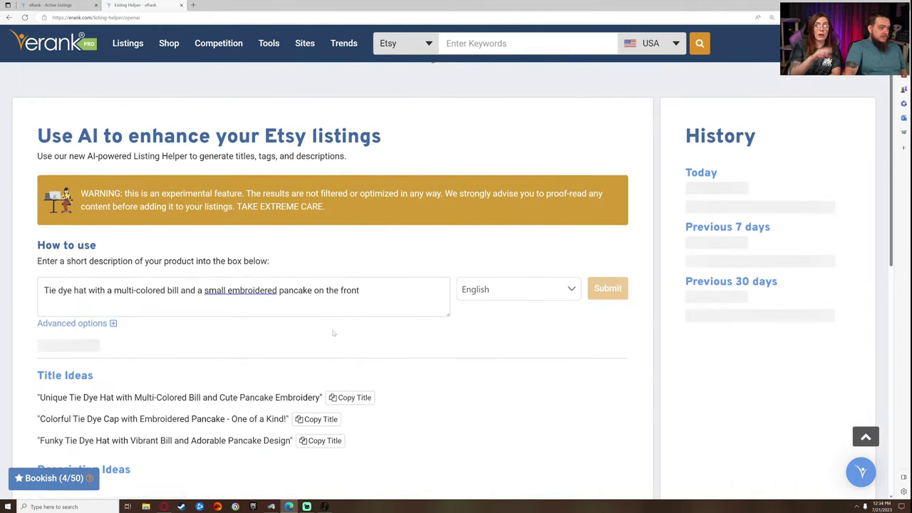
pyautogui.scroll(-1, 112, 329)
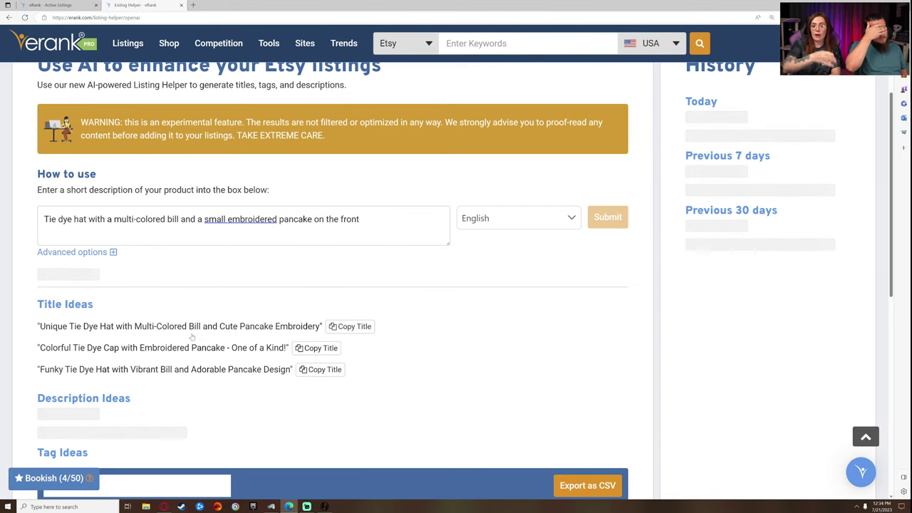
pyautogui.scroll(-2, 163, 320)
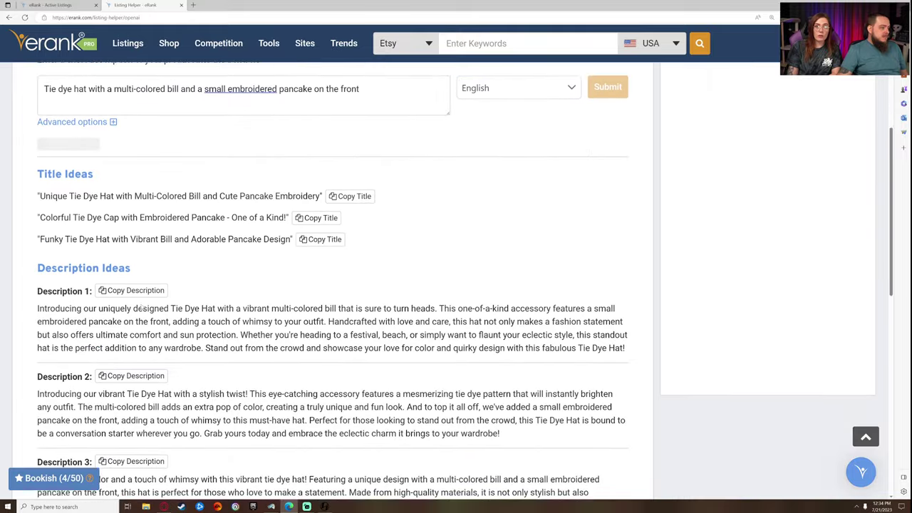
pyautogui.scroll(-4, 140, 308)
pyautogui.scroll(2, 247, 243)
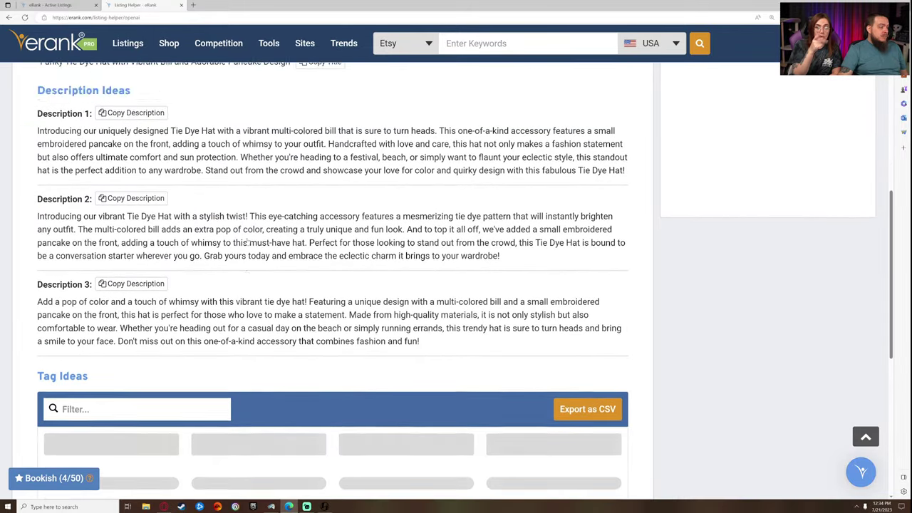
pyautogui.scroll(4, 247, 242)
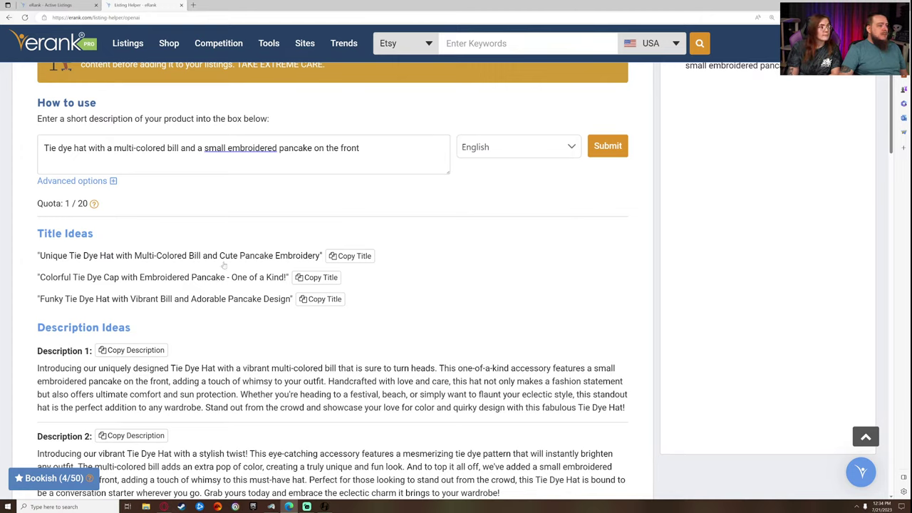
pyautogui.scroll(-1, 135, 354)
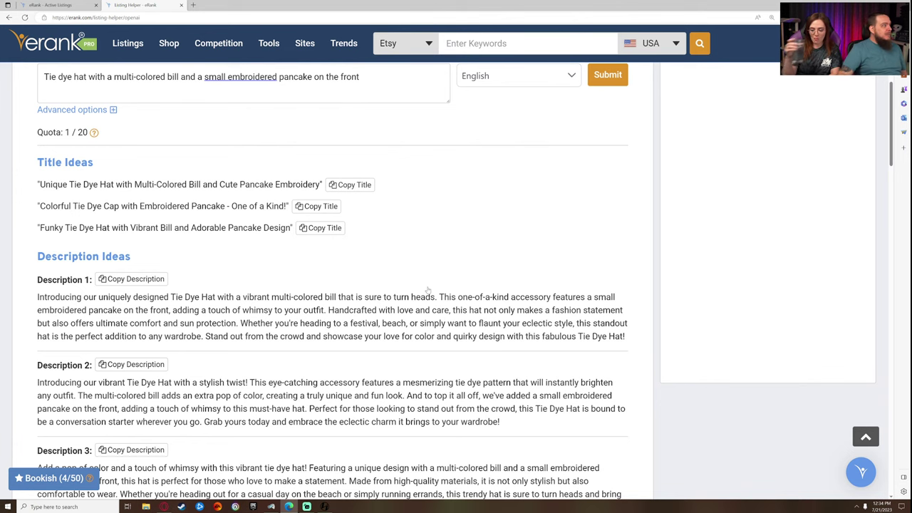
pyautogui.scroll(3, 428, 290)
# Step: Highlight the phrase 'sun protection' in the first generated description idea
pyautogui.scroll(-5, 570, 279)
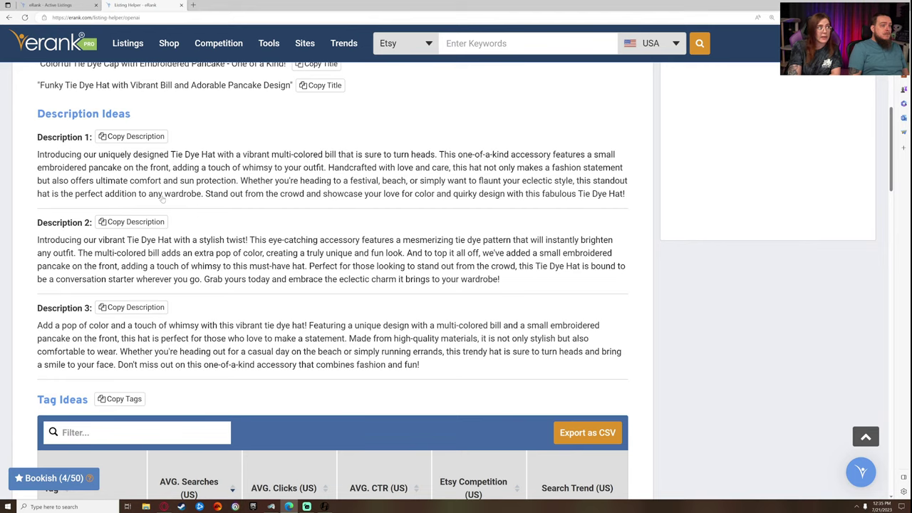
pyautogui.moveTo(180, 182); pyautogui.dragTo(238, 187)
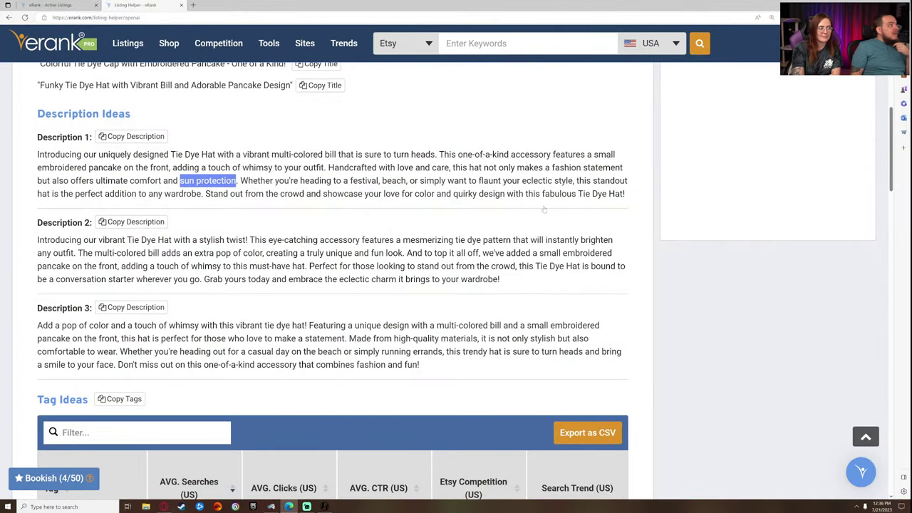
pyautogui.scroll(-3, 386, 325)
pyautogui.scroll(-1, 381, 322)
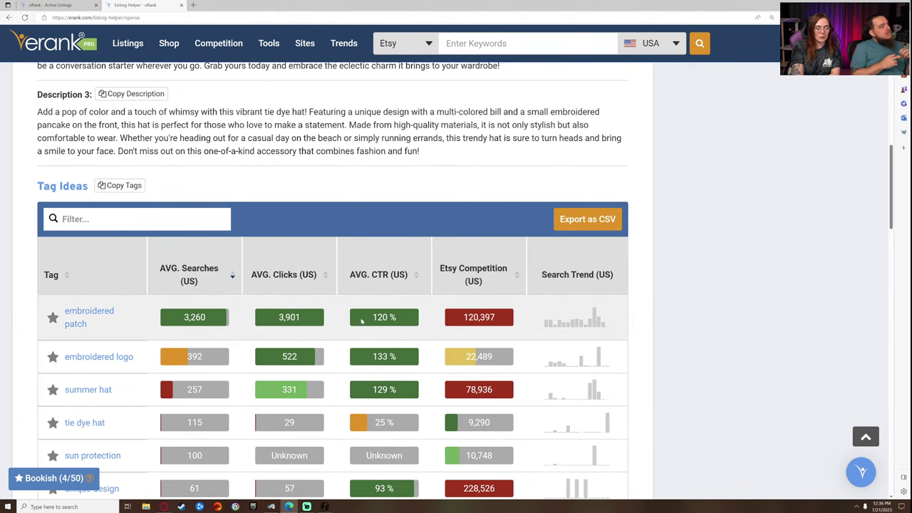
pyautogui.scroll(9, 229, 257)
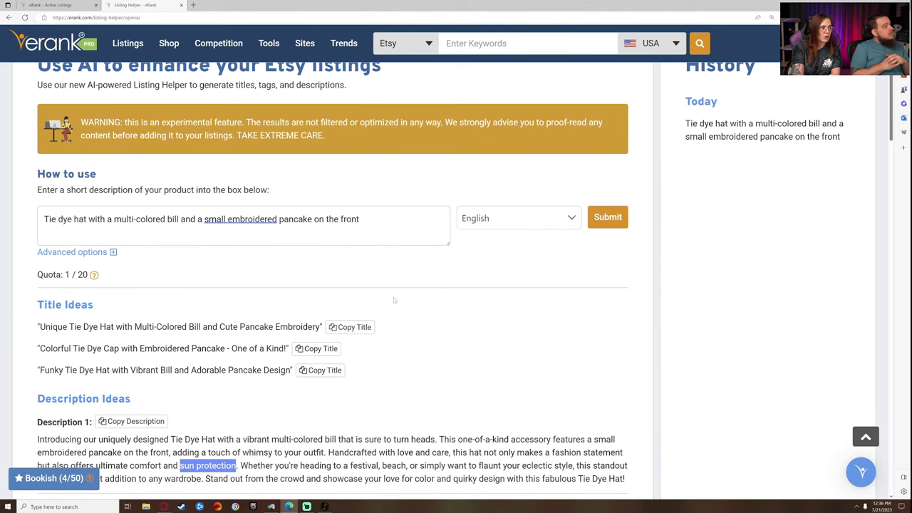
pyautogui.scroll(-10, 394, 300)
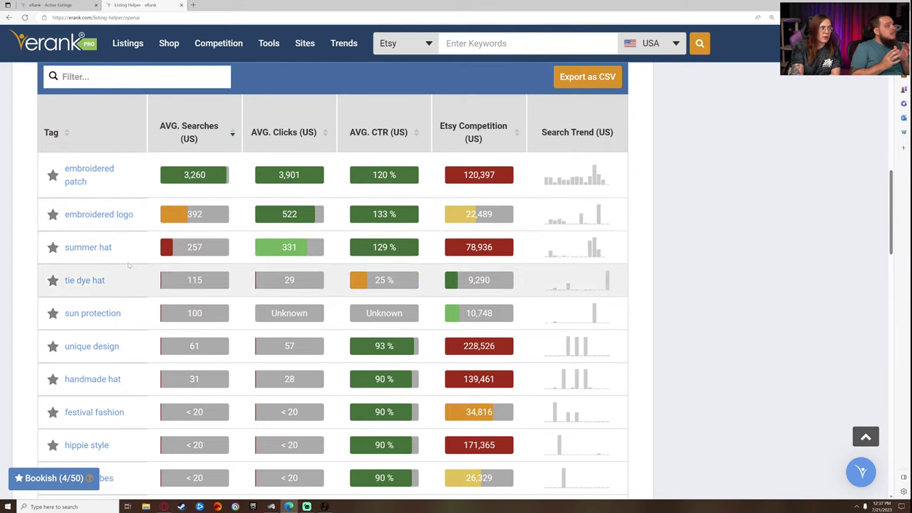
pyautogui.scroll(-2, 143, 232)
pyautogui.scroll(1, 186, 228)
pyautogui.scroll(-7, 228, 256)
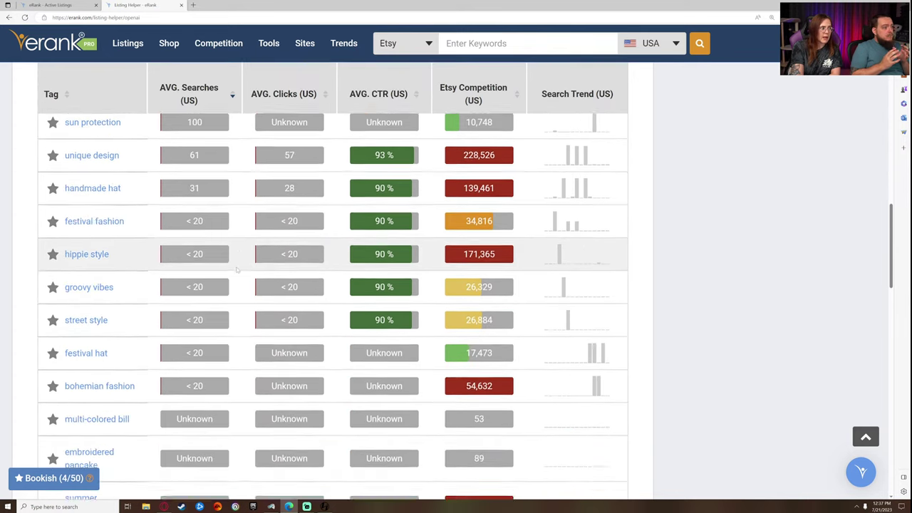
pyautogui.scroll(-4, 238, 284)
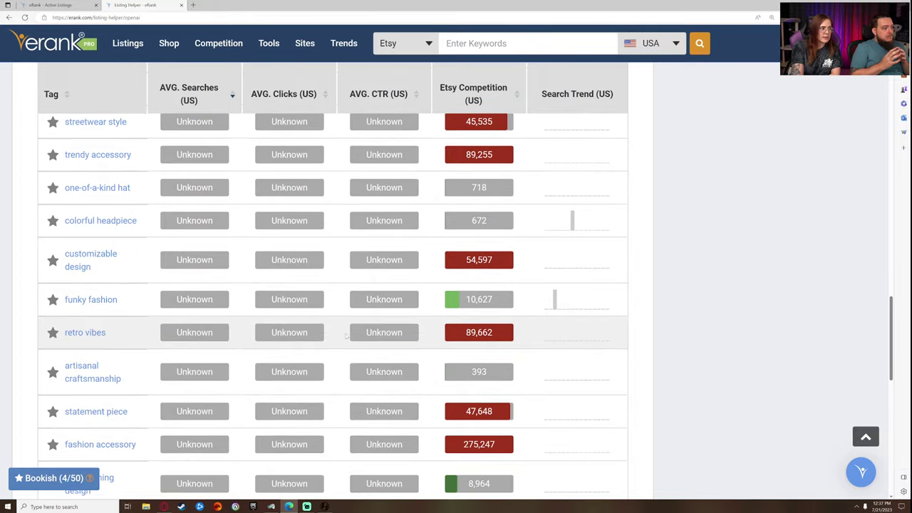
pyautogui.scroll(10, 262, 320)
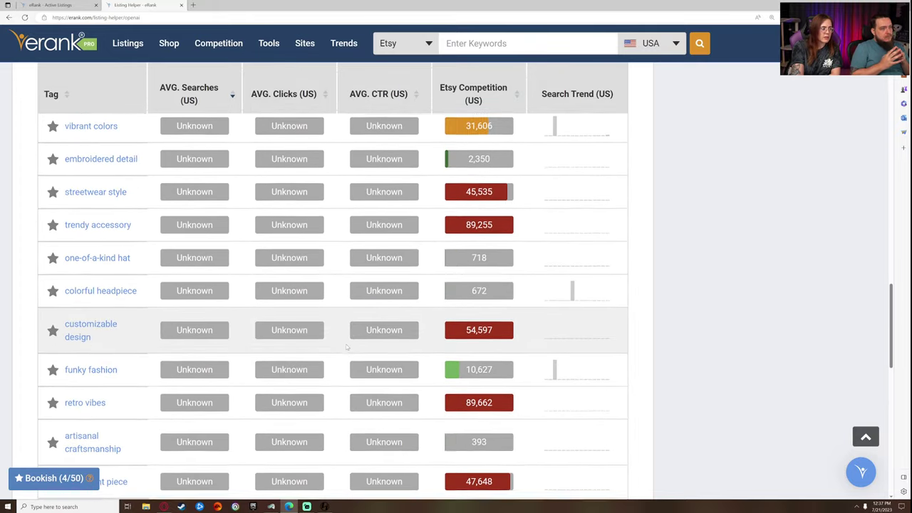
pyautogui.scroll(1, 346, 349)
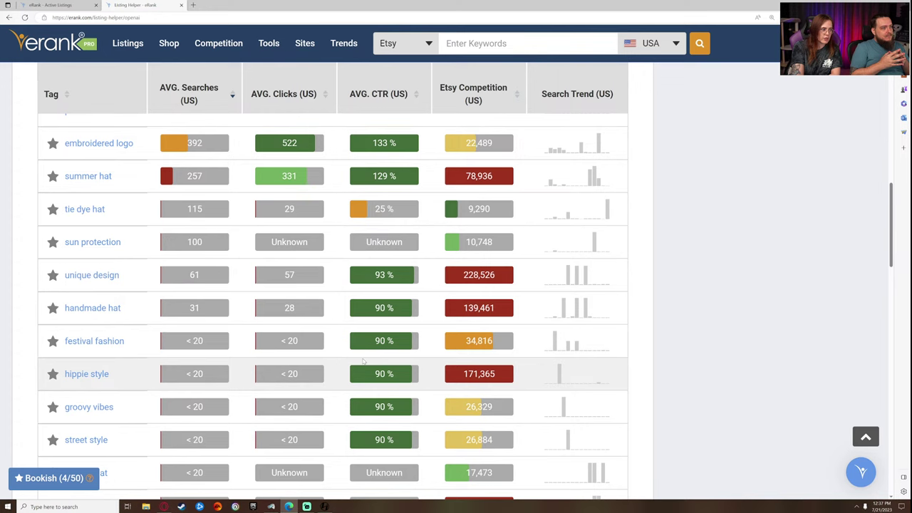
pyautogui.scroll(2, 347, 323)
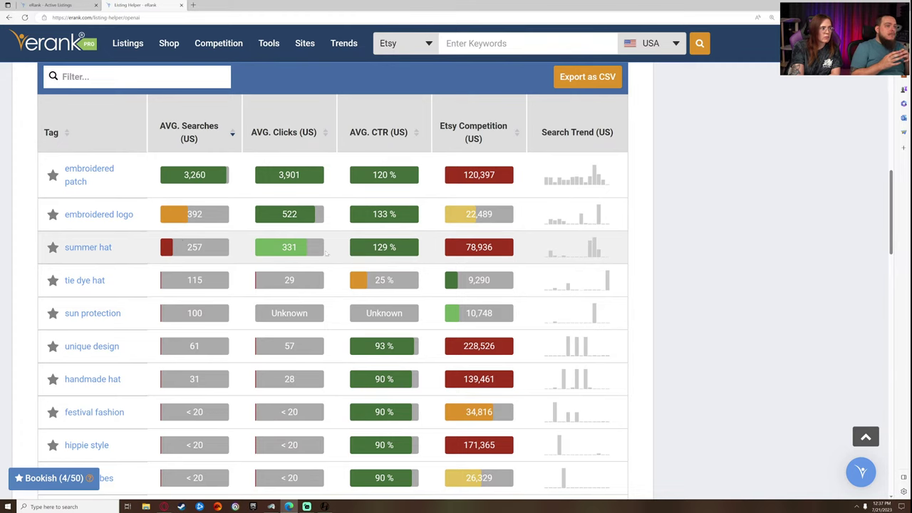
pyautogui.scroll(3, 420, 278)
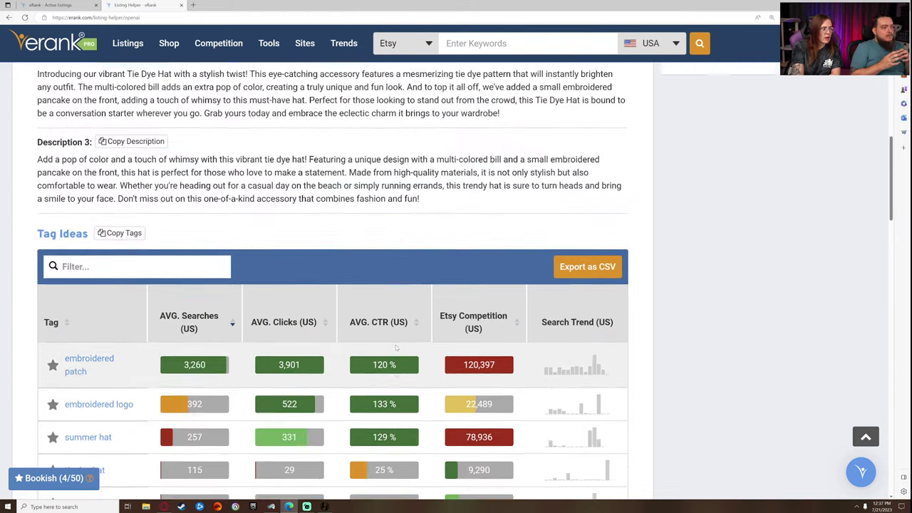
pyautogui.scroll(-3, 393, 346)
pyautogui.scroll(-20, 393, 346)
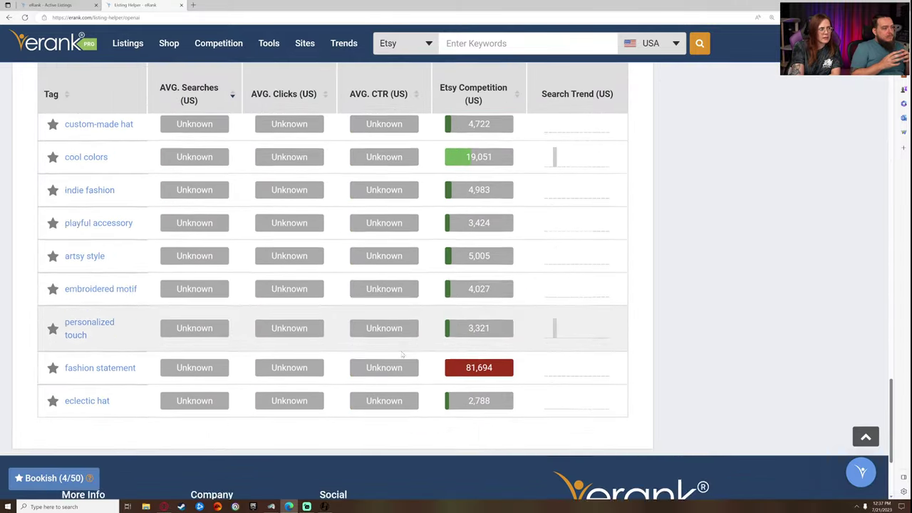
pyautogui.scroll(20, 402, 356)
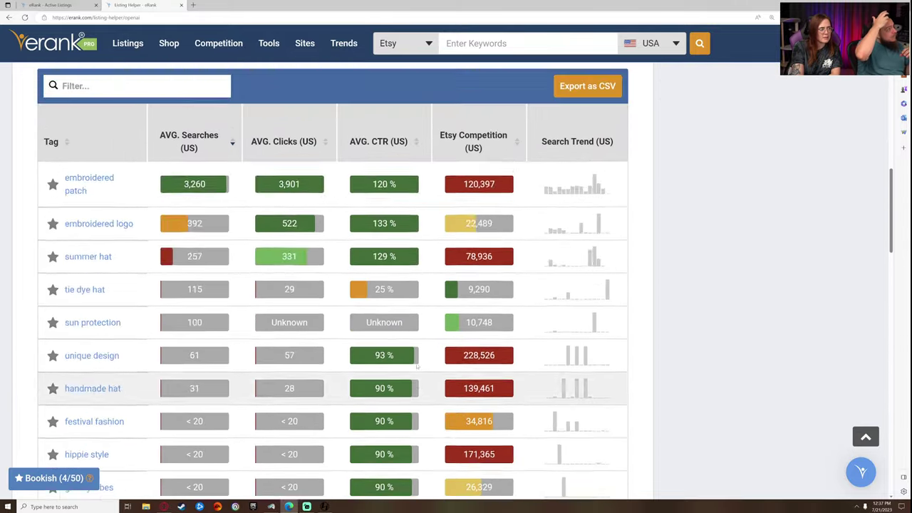
pyautogui.scroll(3, 406, 371)
pyautogui.scroll(-1, 406, 371)
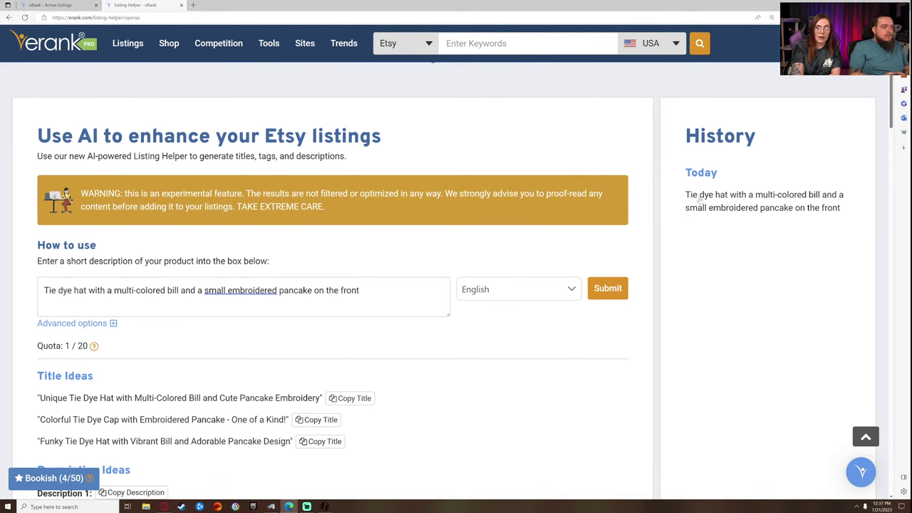
pyautogui.scroll(-2, 346, 351)
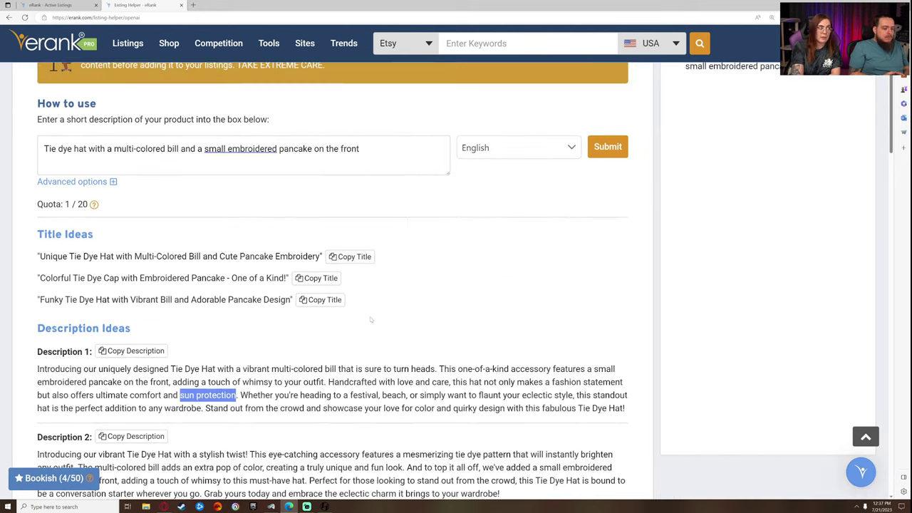
pyautogui.scroll(3, 370, 320)
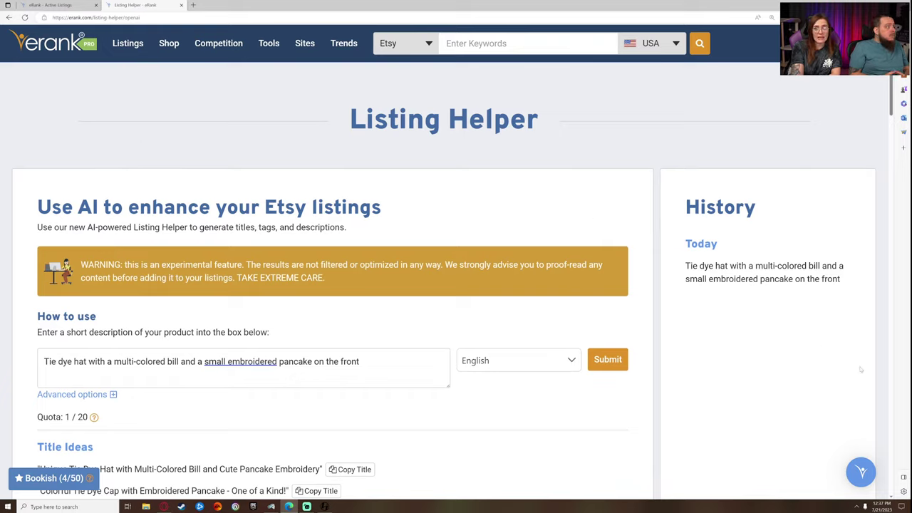
pyautogui.click(860, 471)
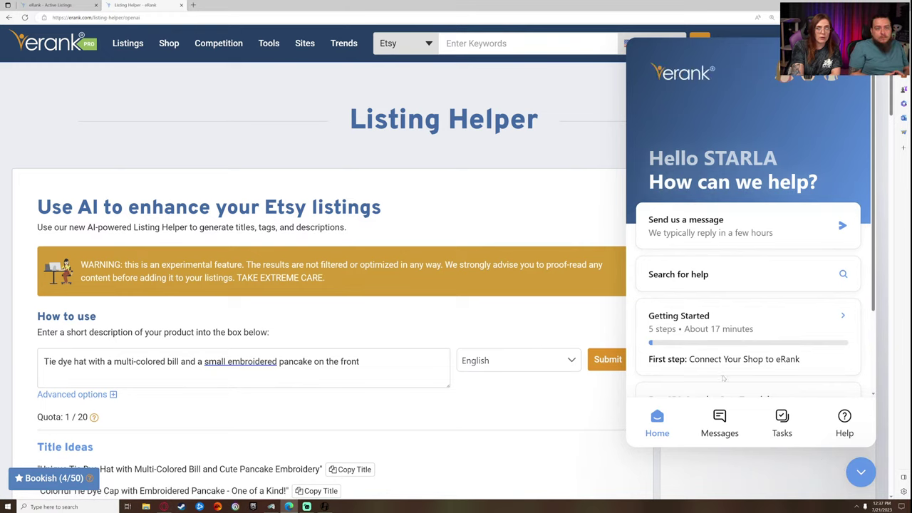
pyautogui.scroll(-2, 719, 303)
pyautogui.click(718, 422)
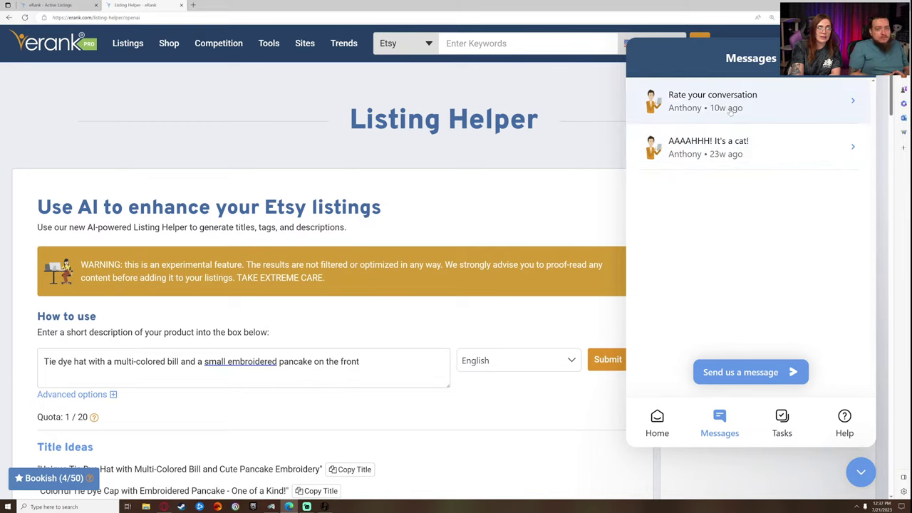
pyautogui.click(860, 476)
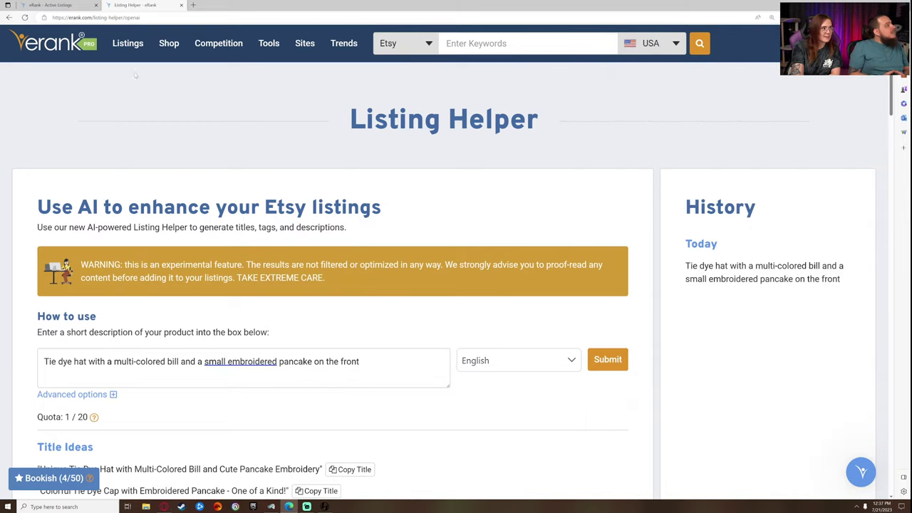
pyautogui.moveTo(139, 56)
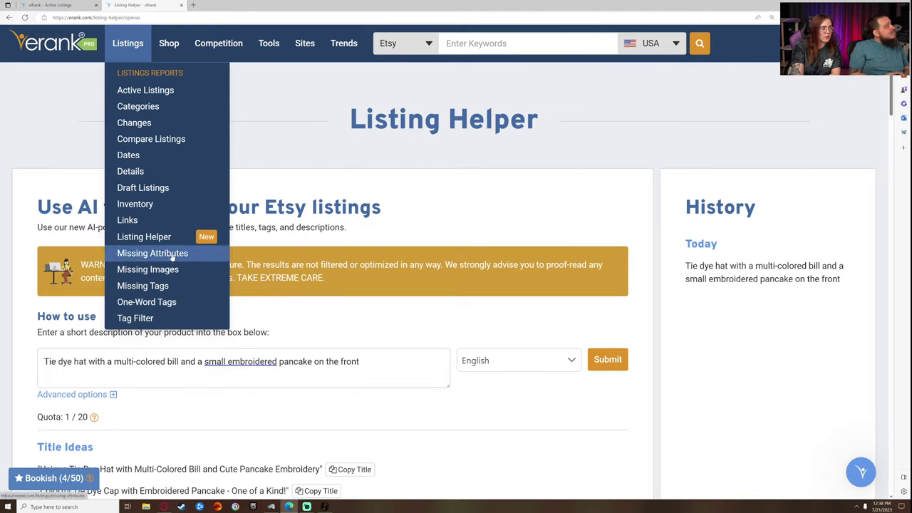
# Step: Open the Missing Attributes report, which shows no issues for the shop's listings
pyautogui.click(166, 255)
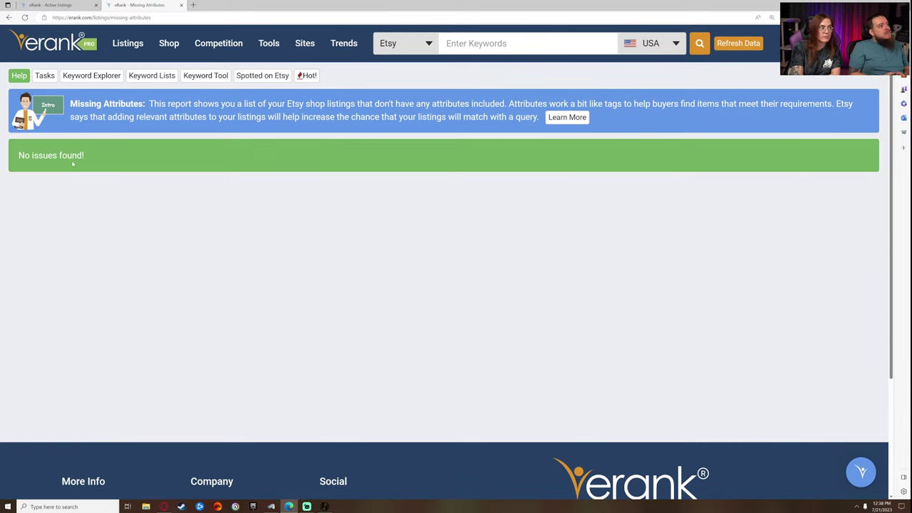
pyautogui.moveTo(128, 59)
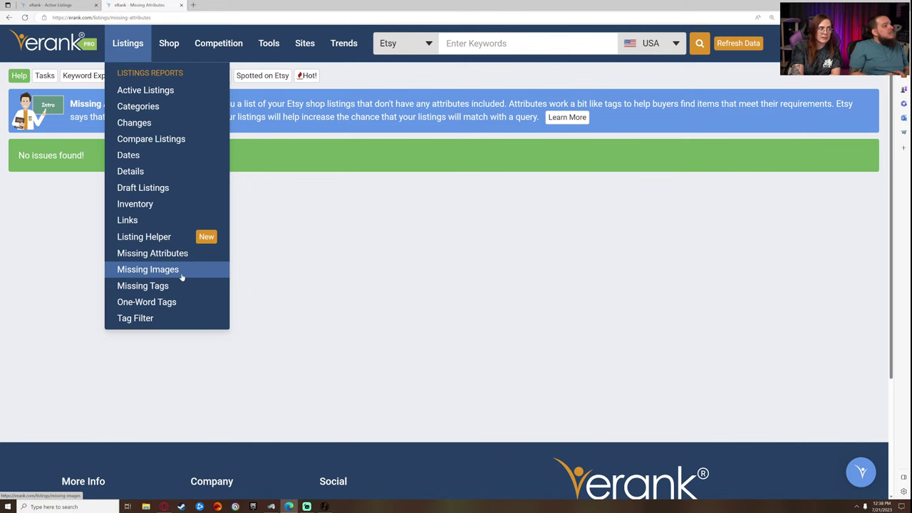
# Step: Open the Missing Images report and scroll through the listings with fewer than 10 photos
pyautogui.click(171, 269)
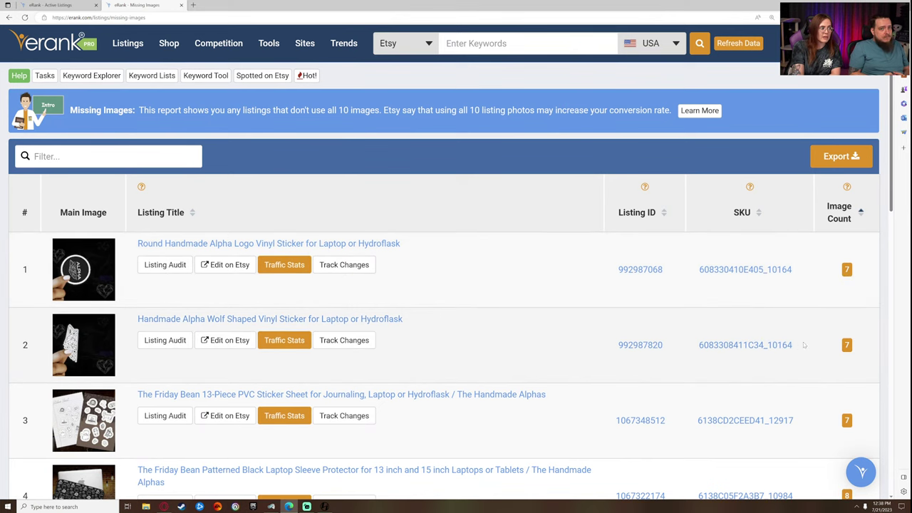
pyautogui.scroll(-3, 323, 342)
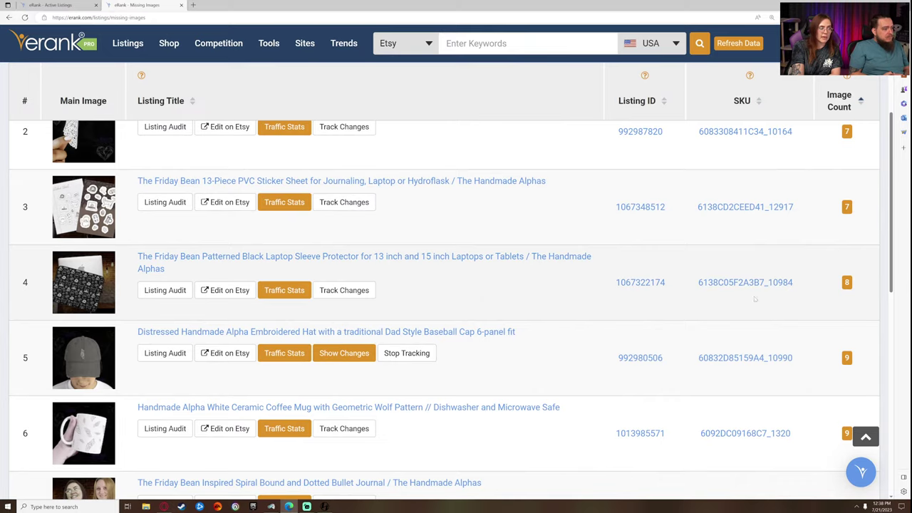
pyautogui.scroll(3, 819, 335)
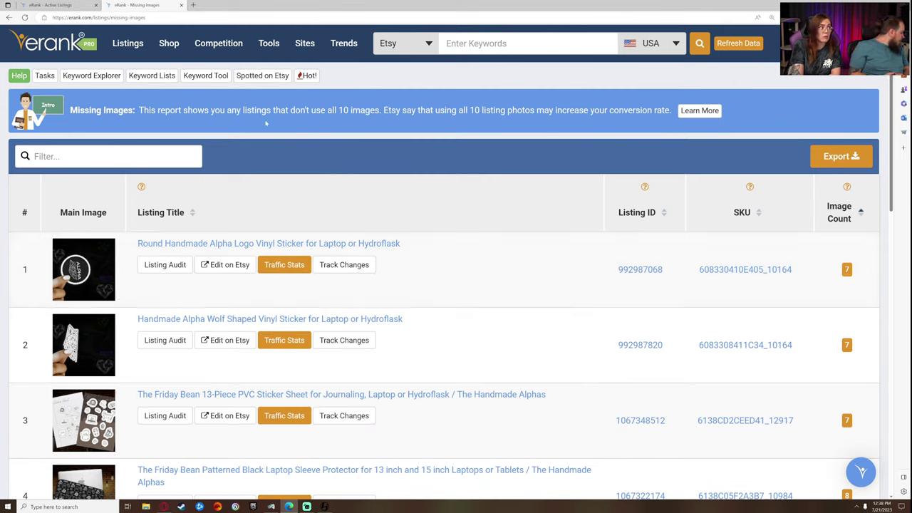
pyautogui.moveTo(125, 47)
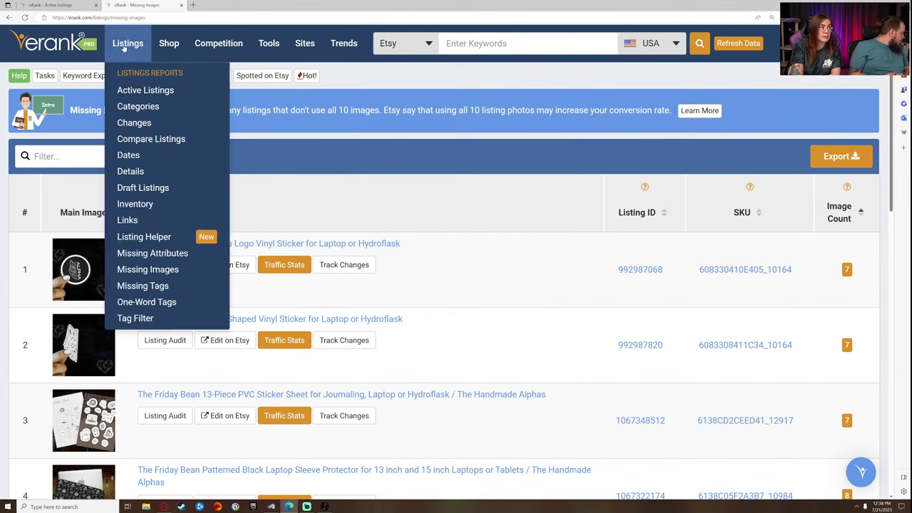
# Step: View the One-Word Tags report's flagged bullet journal listing, then switch to the Tag Filter report
pyautogui.click(169, 302)
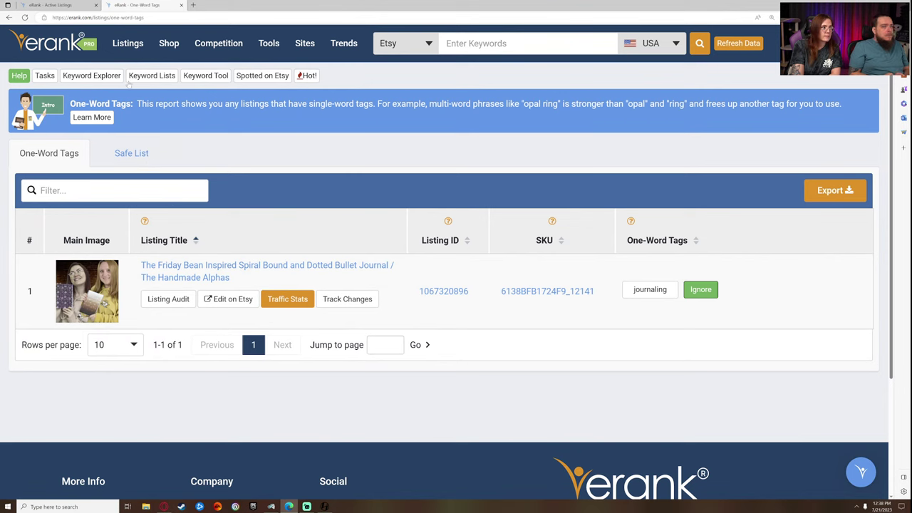
pyautogui.moveTo(128, 43)
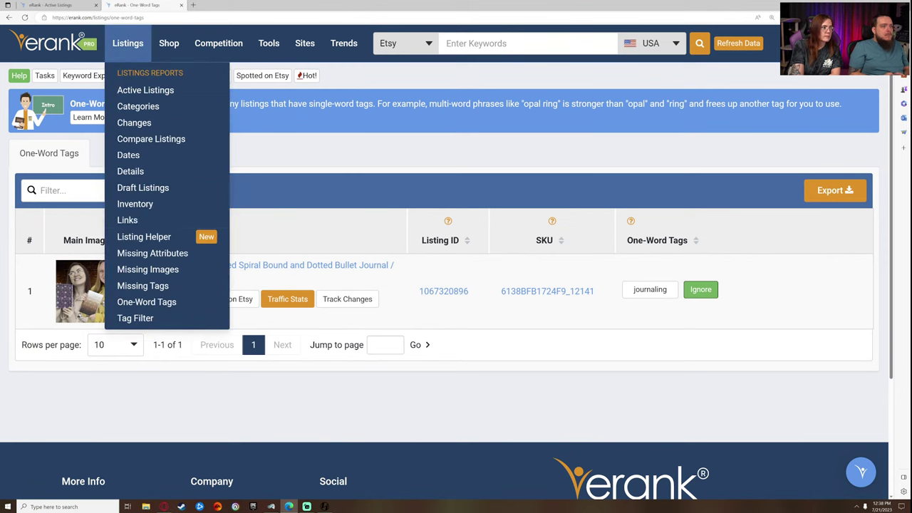
pyautogui.click(163, 318)
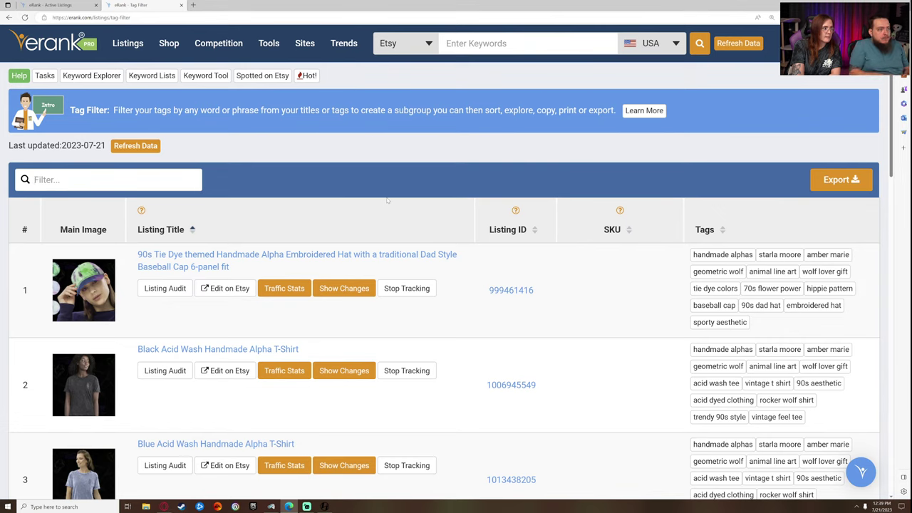
# Step: Try filtering the tags by 'hat', 'cap' and '90s', clearing each filter afterwards
pyautogui.write('hat')
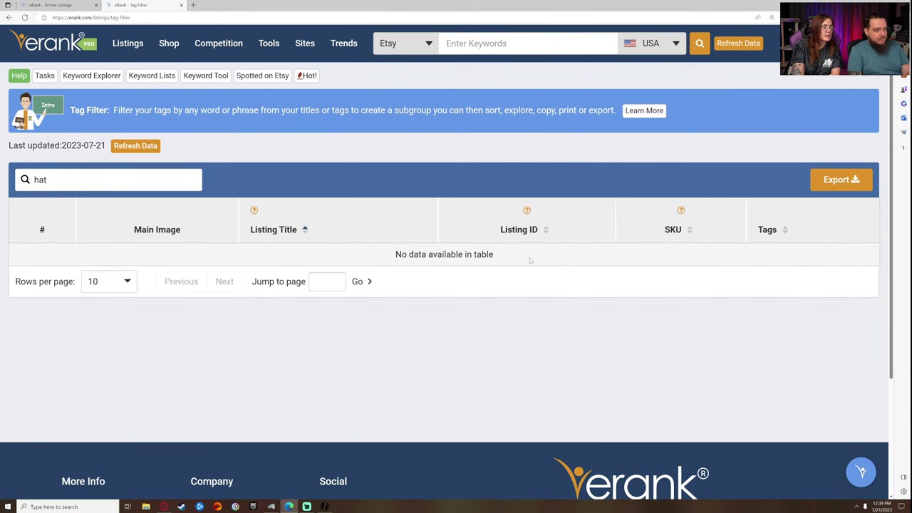
pyautogui.press('BackSpace')
pyautogui.press('BackSpace')
pyautogui.press('BackSpace')
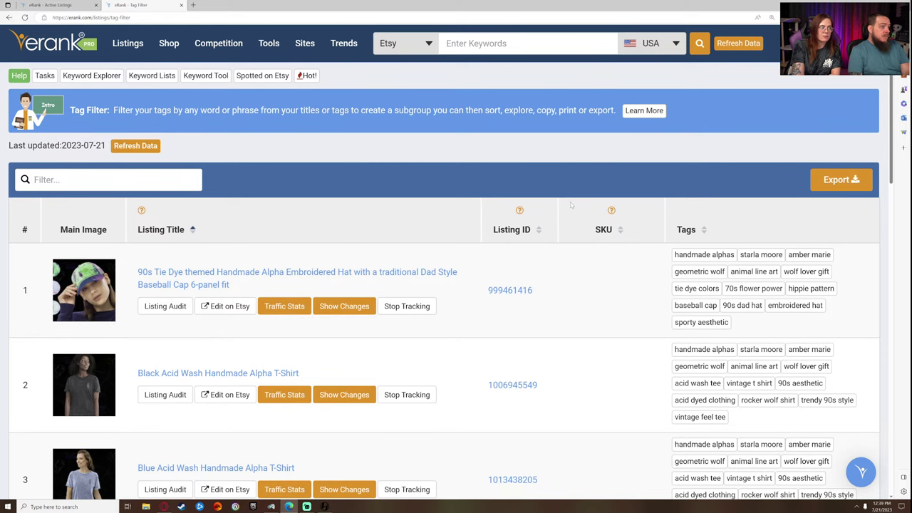
pyautogui.write('cap')
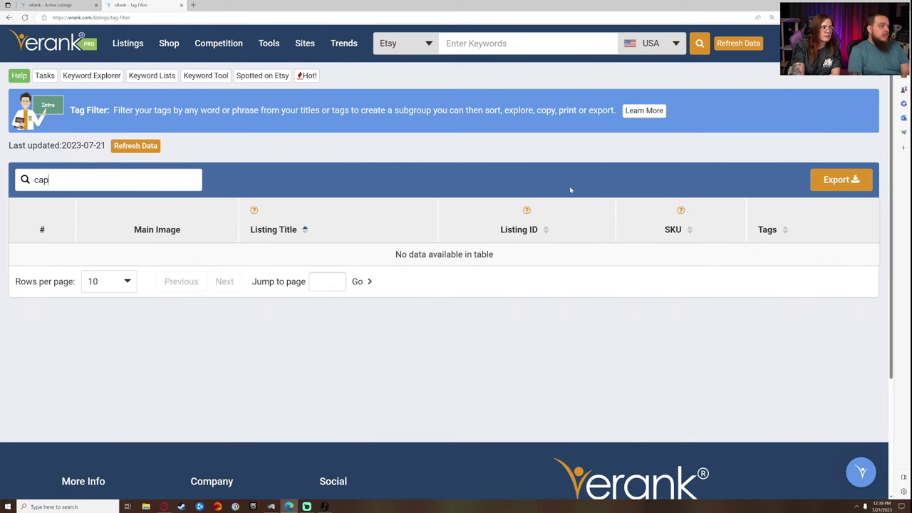
pyautogui.press('BackSpace')
pyautogui.press('BackSpace')
pyautogui.press('BackSpace')
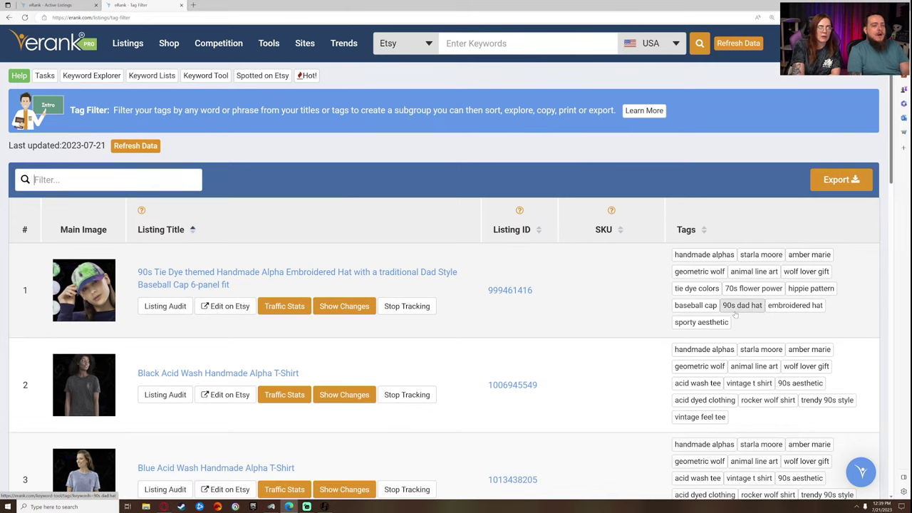
pyautogui.write('90s')
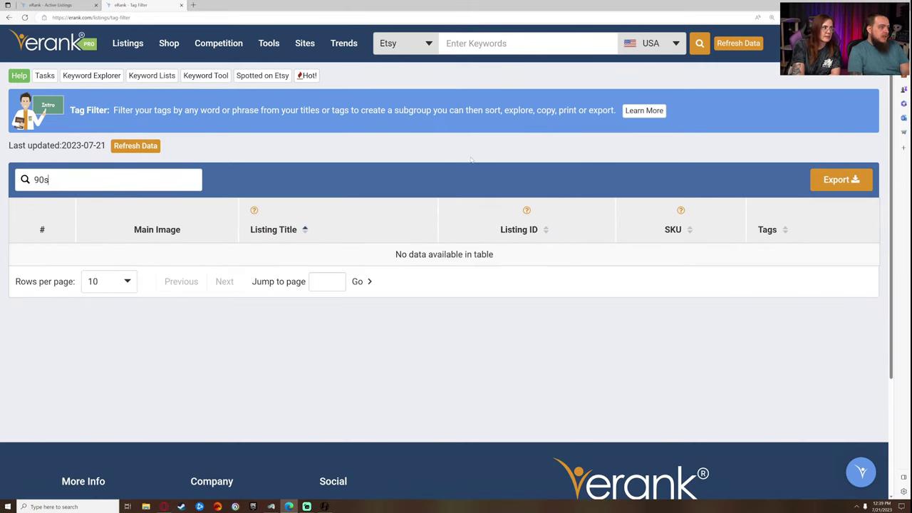
pyautogui.press('BackSpace')
pyautogui.press('BackSpace')
pyautogui.press('BackSpace')
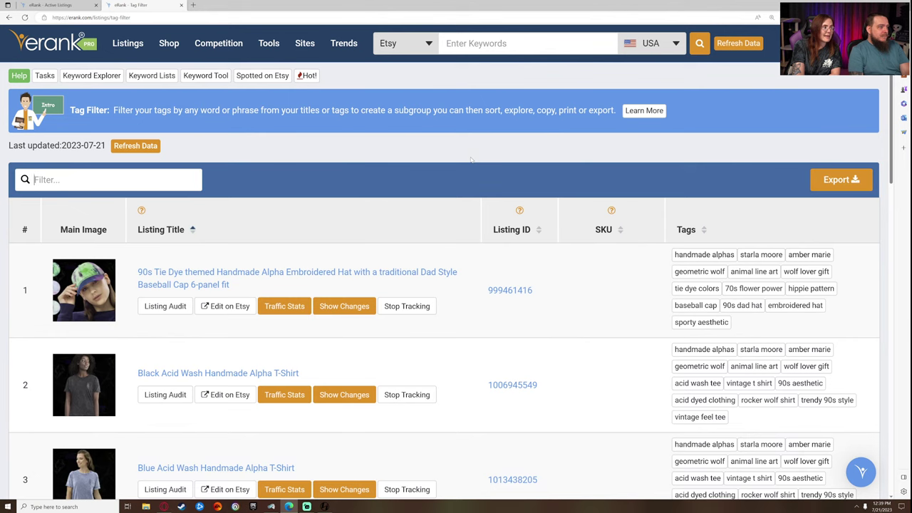
# Step: Filter the tags by '90s dad hat' to show the two matching hat listings
pyautogui.write('90s dad')
pyautogui.write('hat')
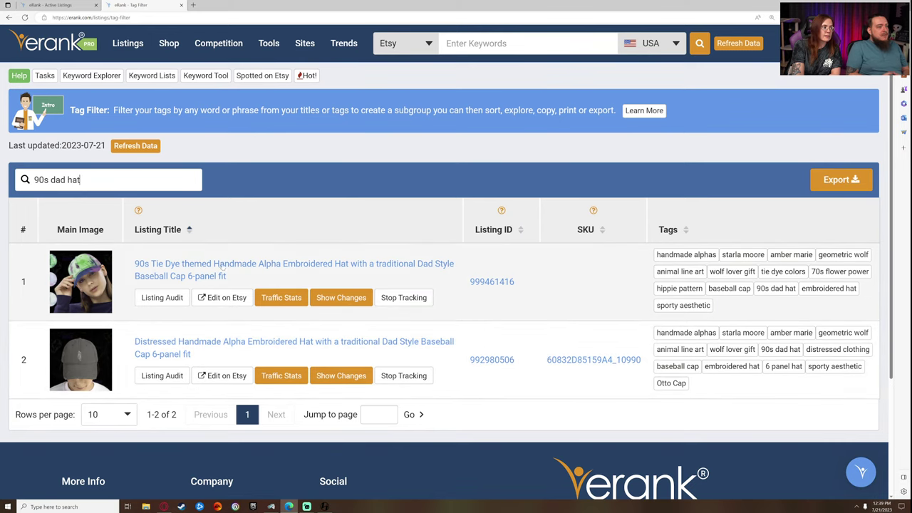
pyautogui.moveTo(161, 55)
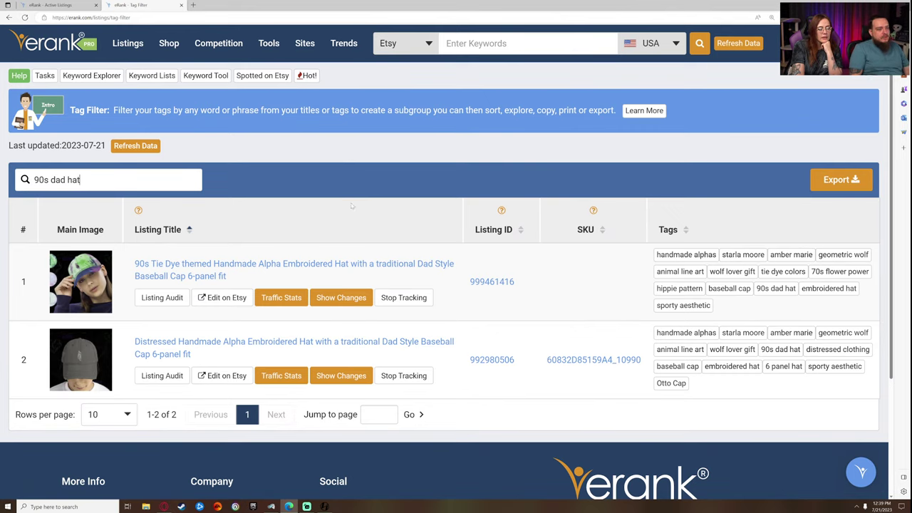
pyautogui.click(168, 44)
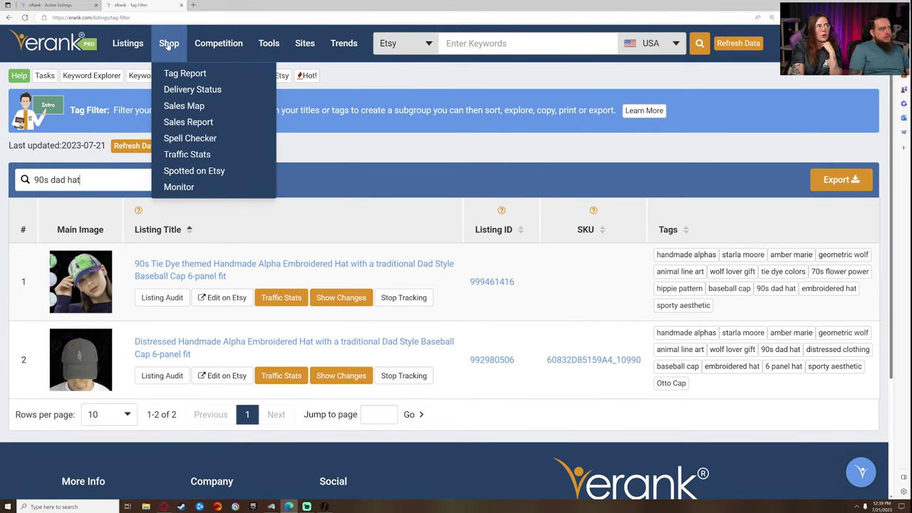
# Step: Open the Tag Report and scroll through its table of 147 tags
pyautogui.click(195, 81)
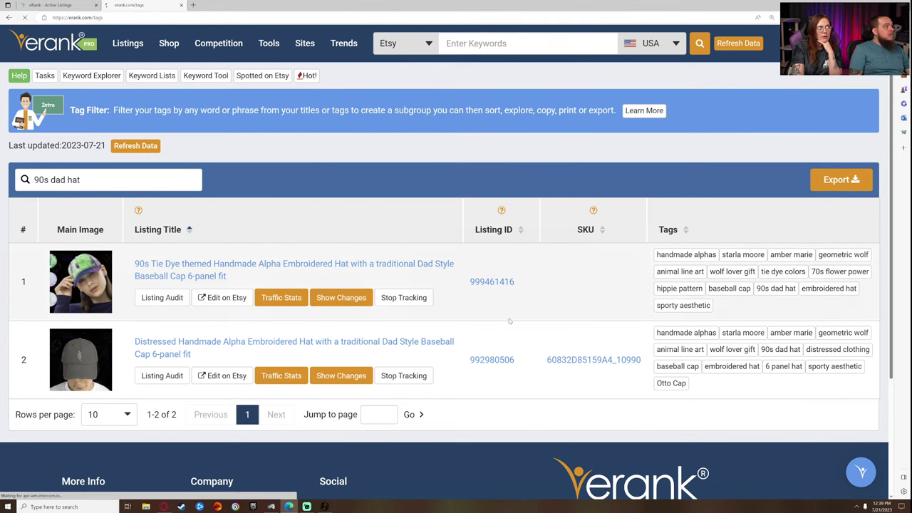
pyautogui.scroll(-2, 478, 229)
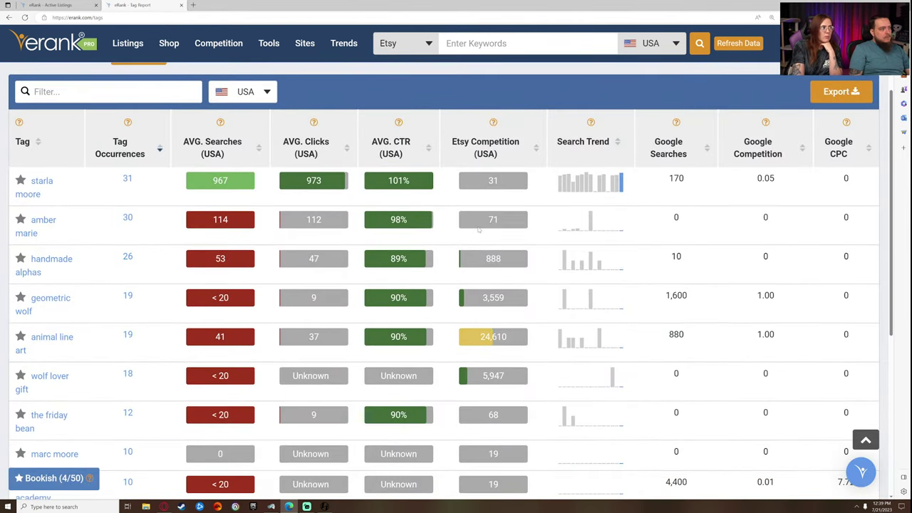
pyautogui.scroll(-5, 555, 399)
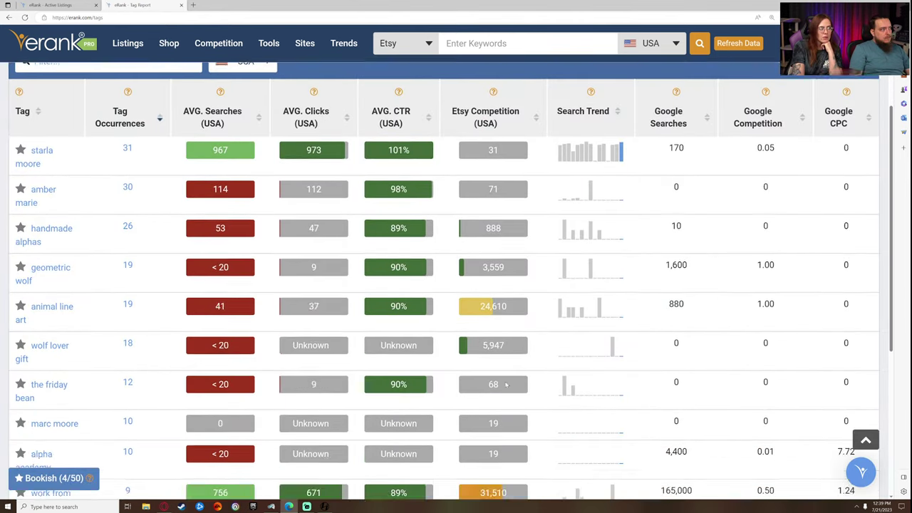
pyautogui.scroll(1, 539, 392)
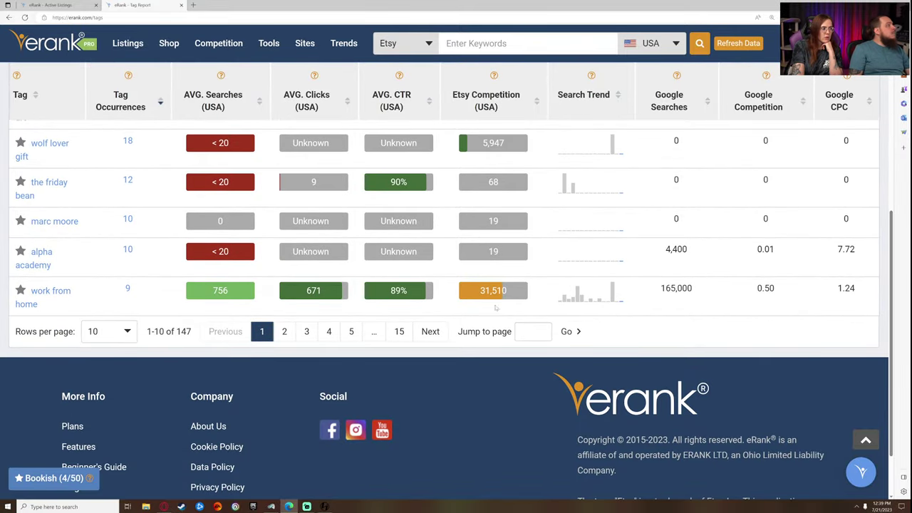
pyautogui.scroll(1, 608, 410)
pyautogui.scroll(5, 608, 410)
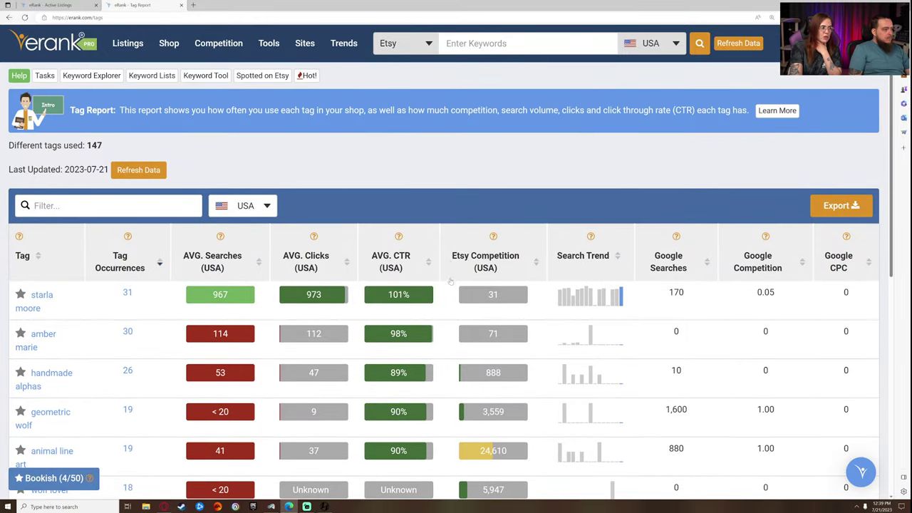
pyautogui.scroll(-4, 373, 355)
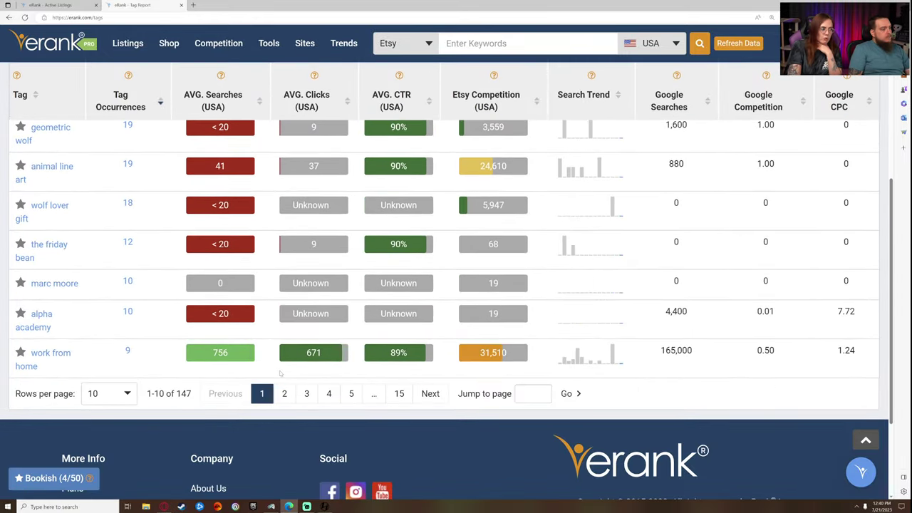
pyautogui.scroll(2, 428, 369)
pyautogui.scroll(2, 427, 369)
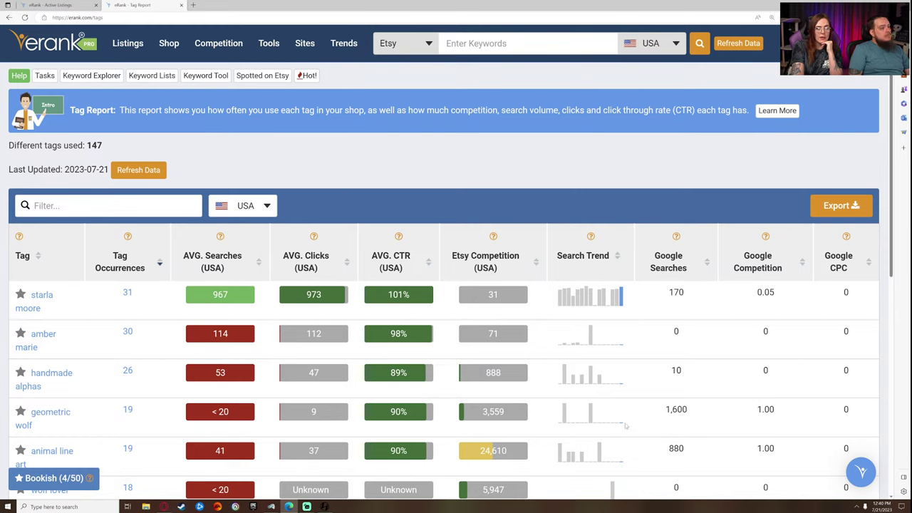
# Step: Inspect the Search Trend charts, then open the Delivery Status Report
pyautogui.moveTo(618, 421)
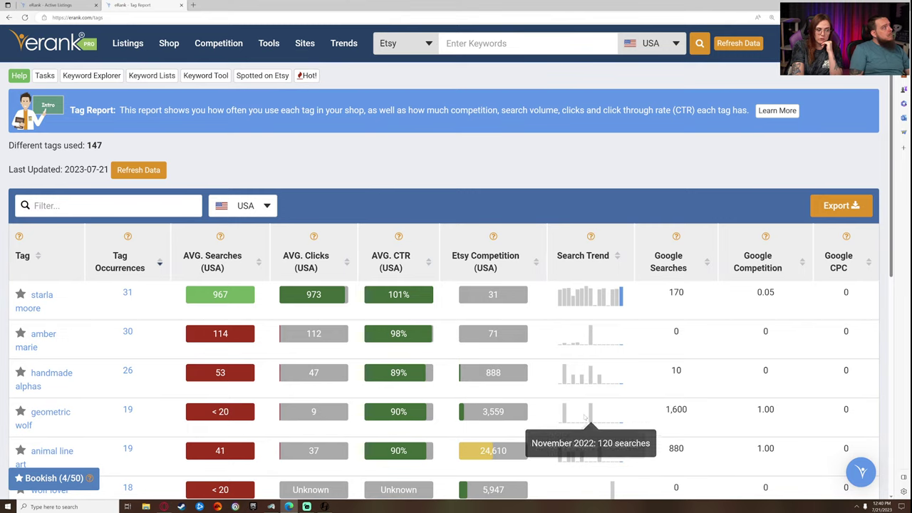
pyautogui.moveTo(564, 414)
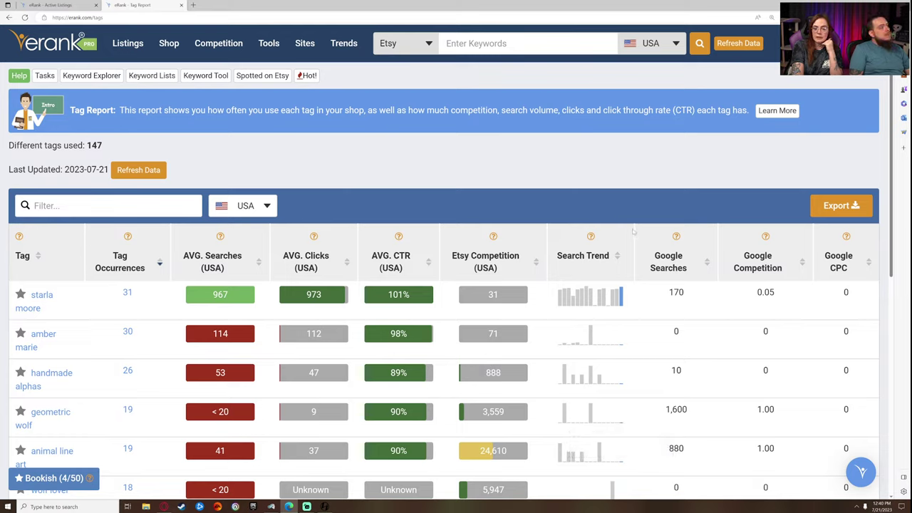
pyautogui.moveTo(188, 36)
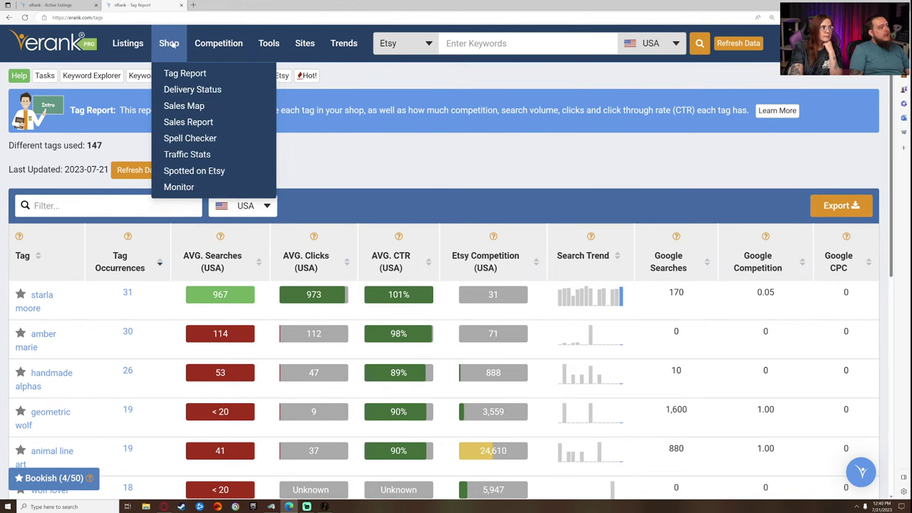
pyautogui.click(218, 91)
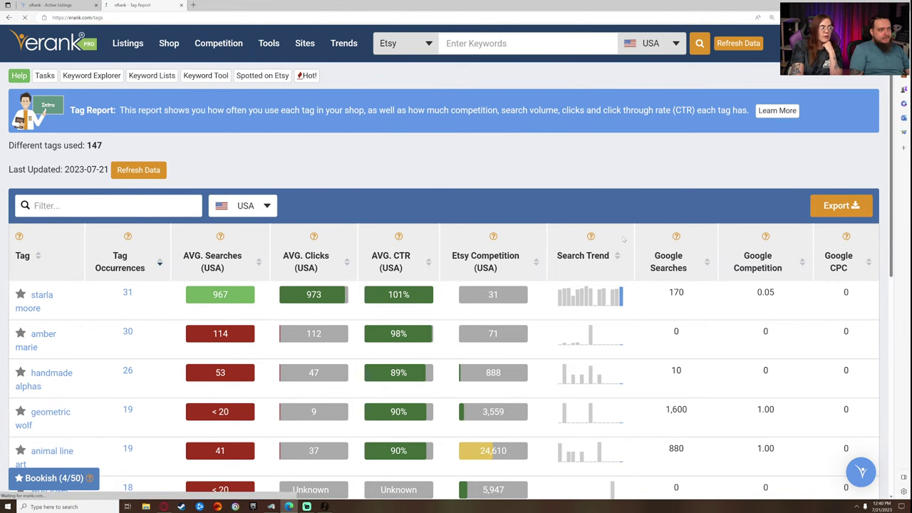
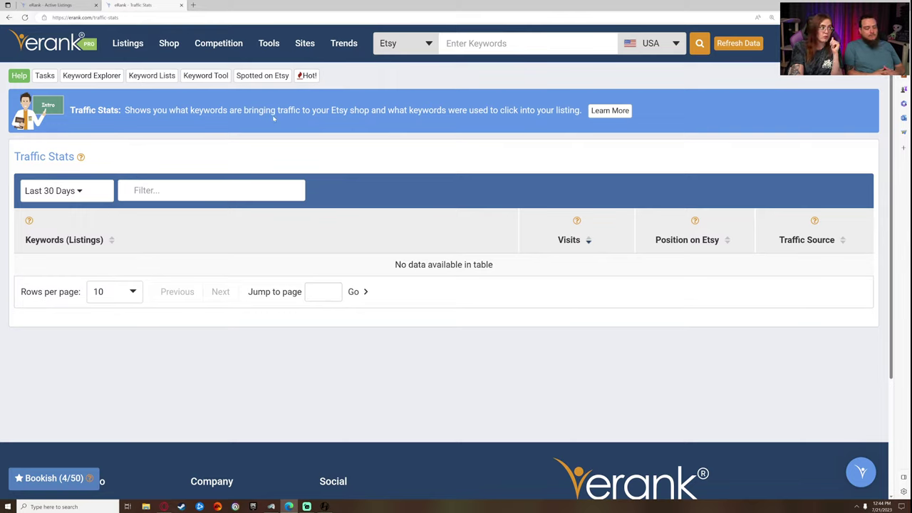
# Step: Review the Shop Monitor's tracked keywords, then bring up the Spotted on Etsy report
pyautogui.moveTo(168, 49)
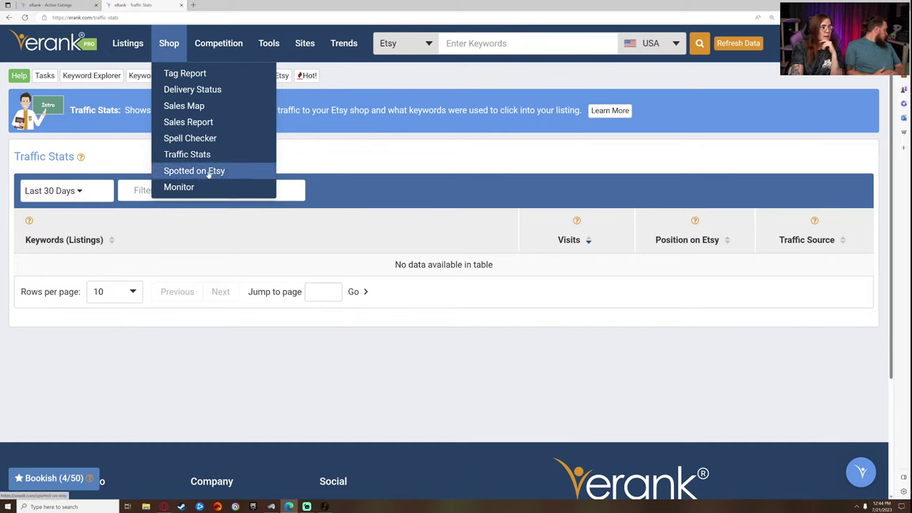
pyautogui.click(195, 188)
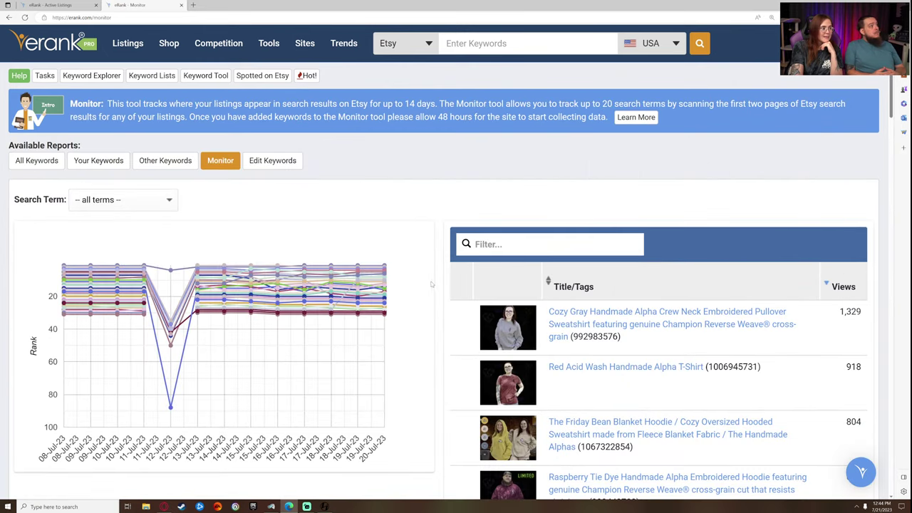
pyautogui.scroll(-5, 425, 310)
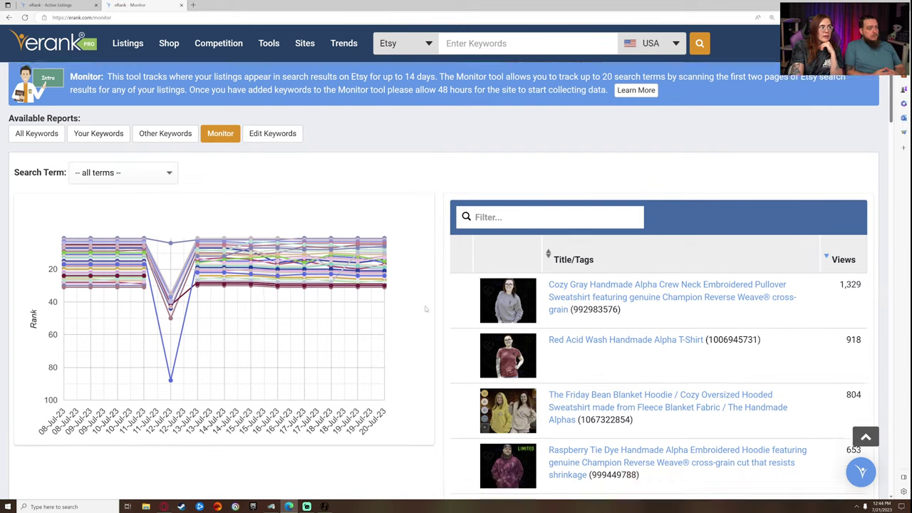
pyautogui.scroll(5, 431, 333)
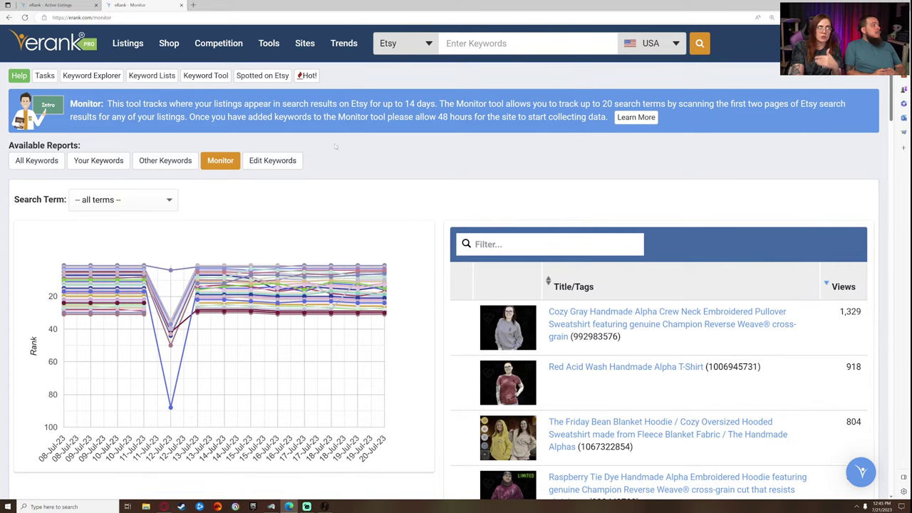
pyautogui.click(290, 160)
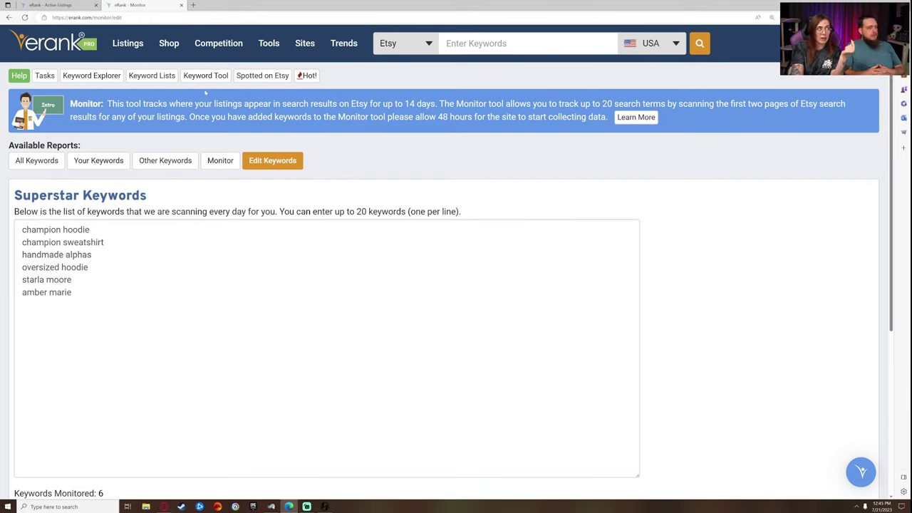
pyautogui.moveTo(167, 45)
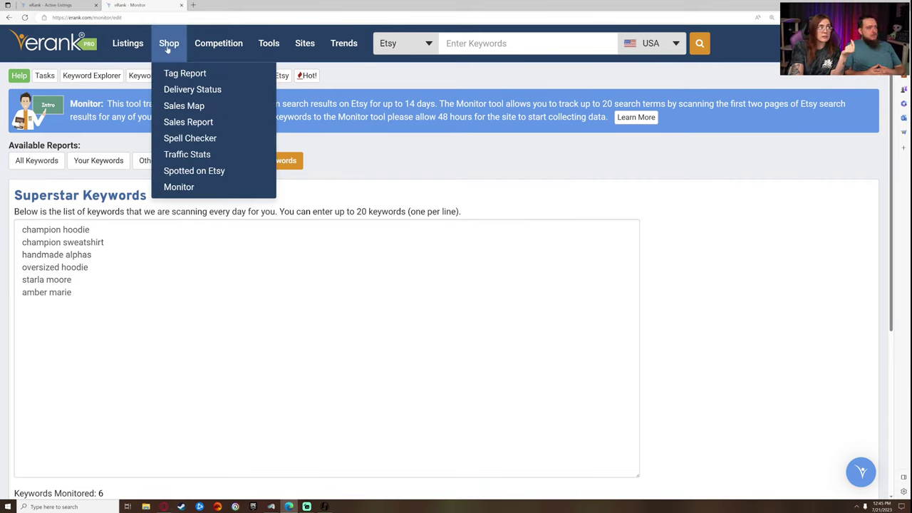
pyautogui.click(181, 171)
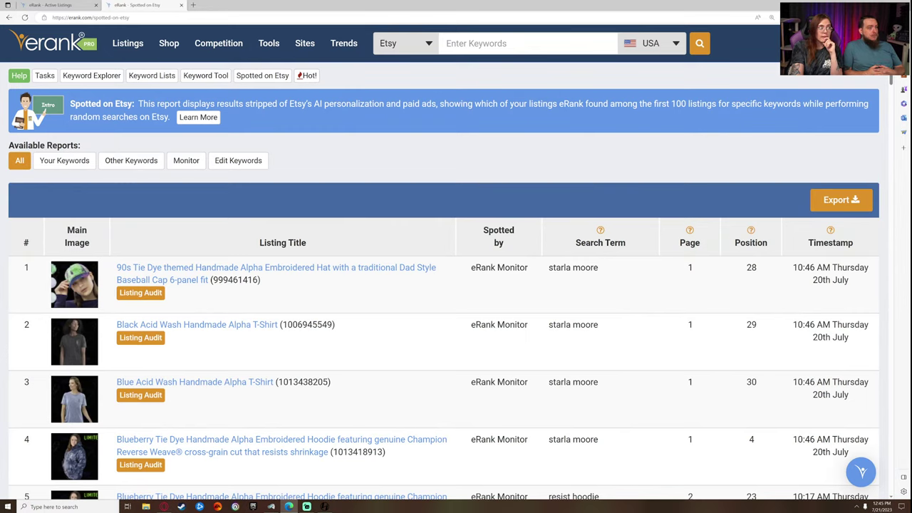
pyautogui.moveTo(553, 267); pyautogui.dragTo(600, 269)
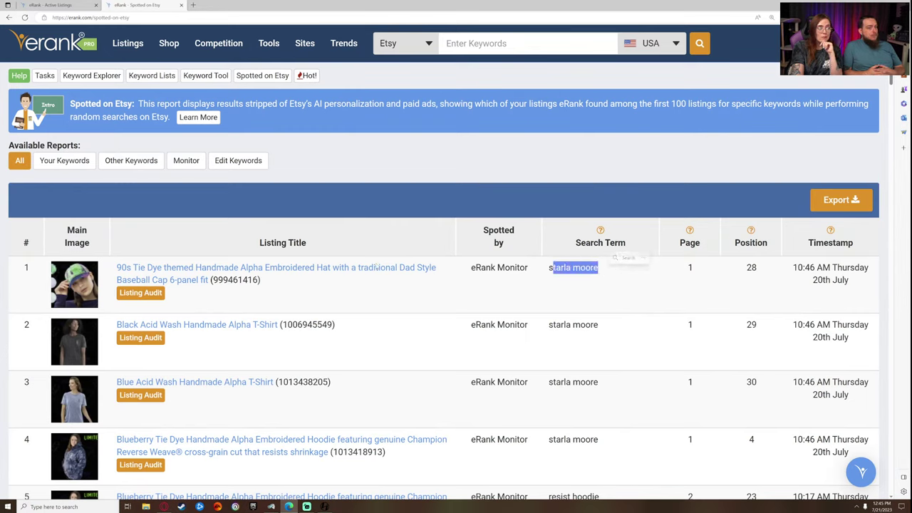
pyautogui.doubleClick(696, 271)
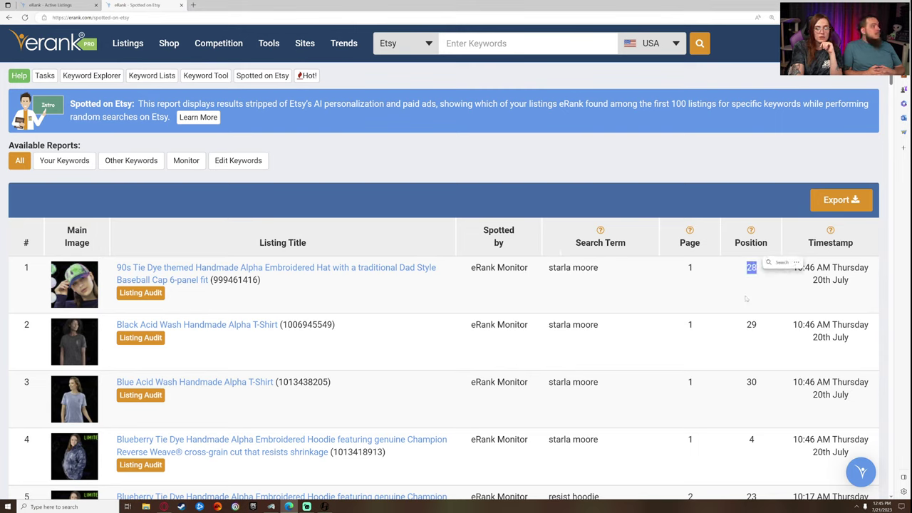
pyautogui.click(676, 198)
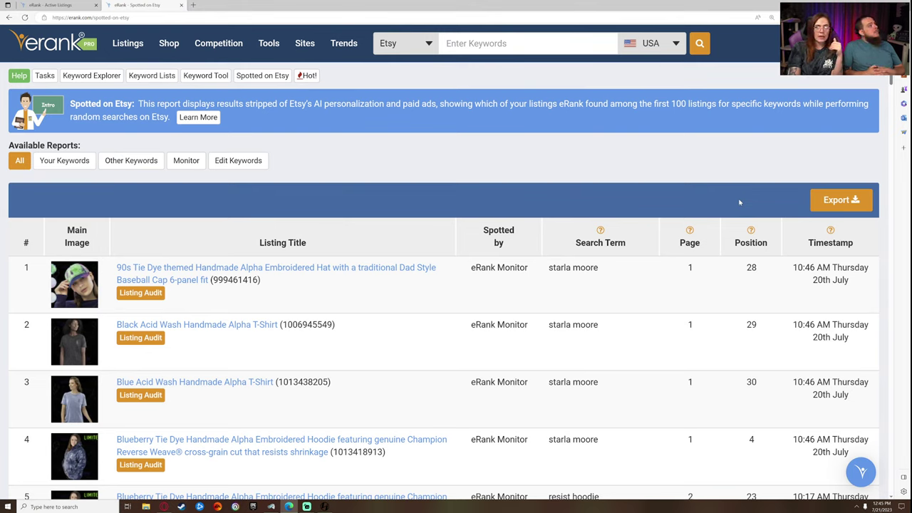
pyautogui.moveTo(675, 269); pyautogui.dragTo(712, 257)
pyautogui.click(690, 267)
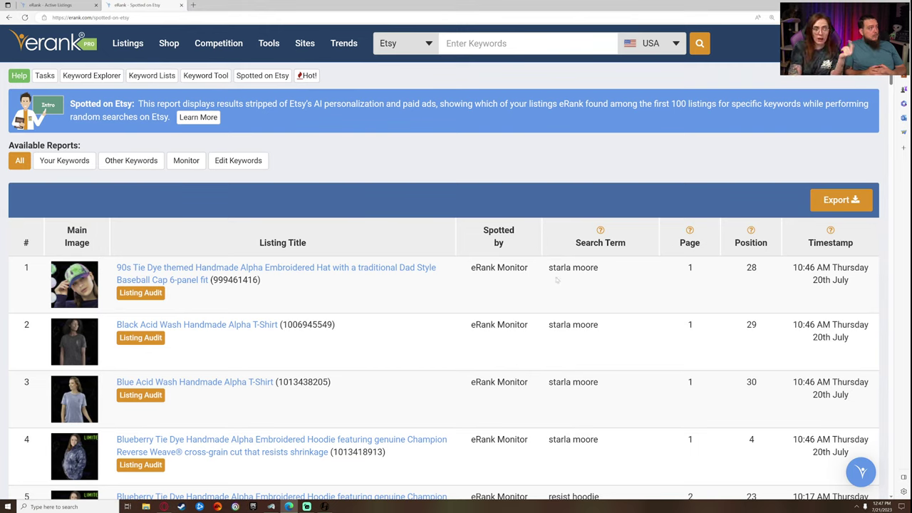
pyautogui.moveTo(548, 268); pyautogui.dragTo(595, 269)
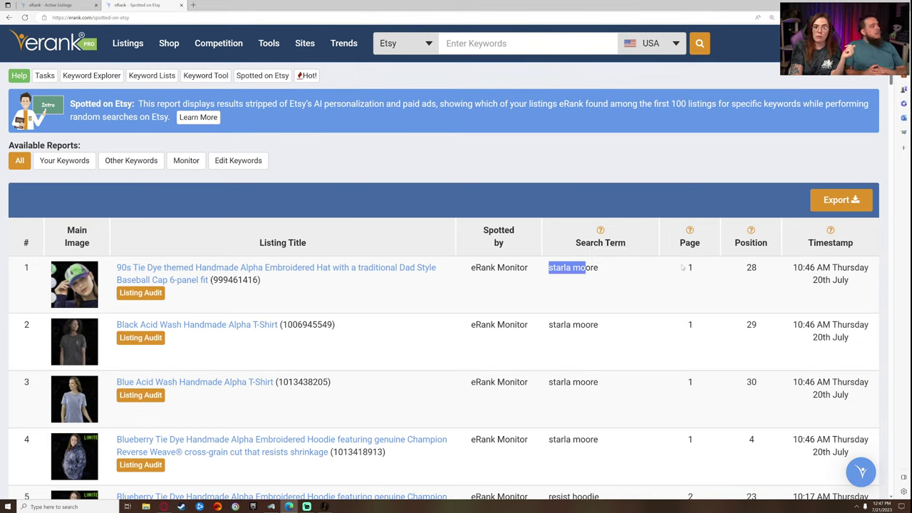
pyautogui.moveTo(686, 266); pyautogui.dragTo(698, 268)
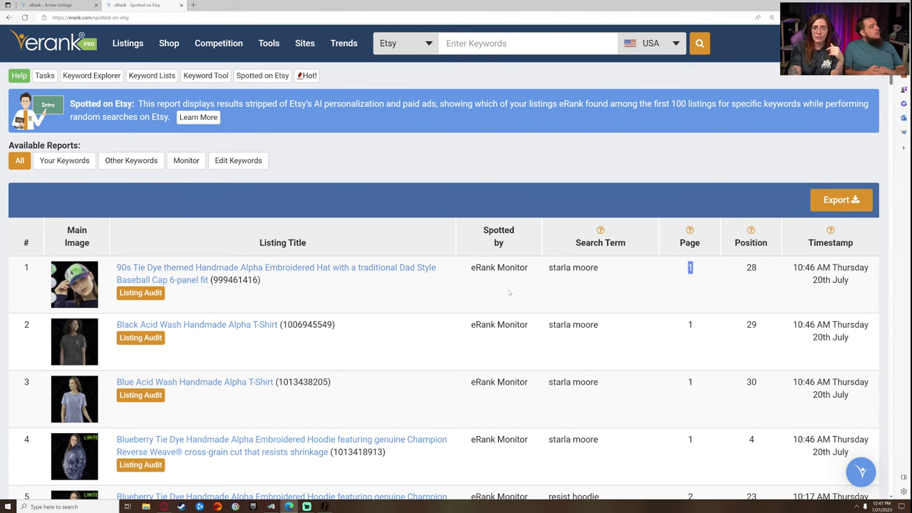
pyautogui.scroll(-8, 690, 400)
pyautogui.scroll(-18, 691, 399)
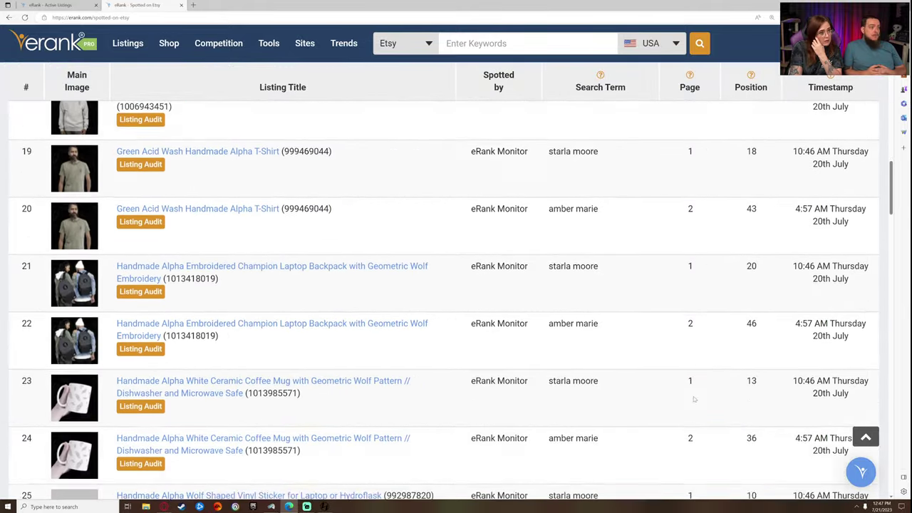
pyautogui.scroll(-19, 694, 403)
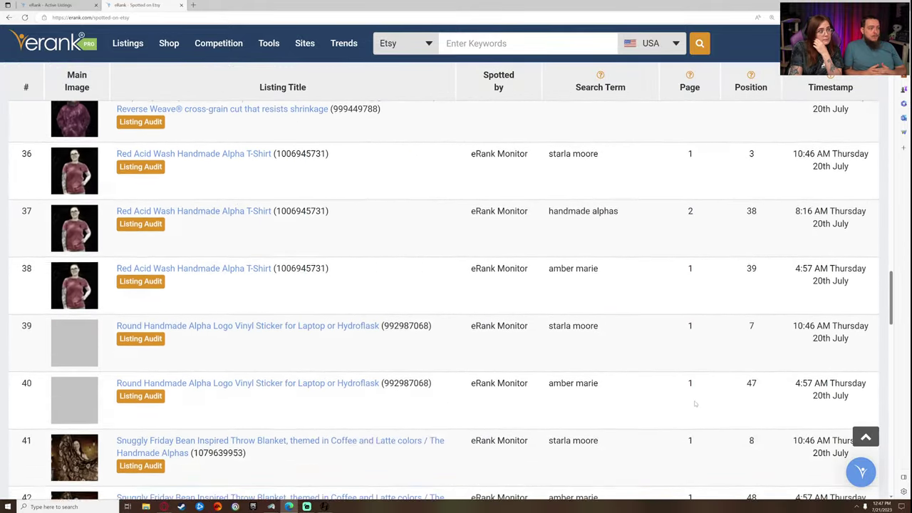
pyautogui.scroll(-17, 694, 403)
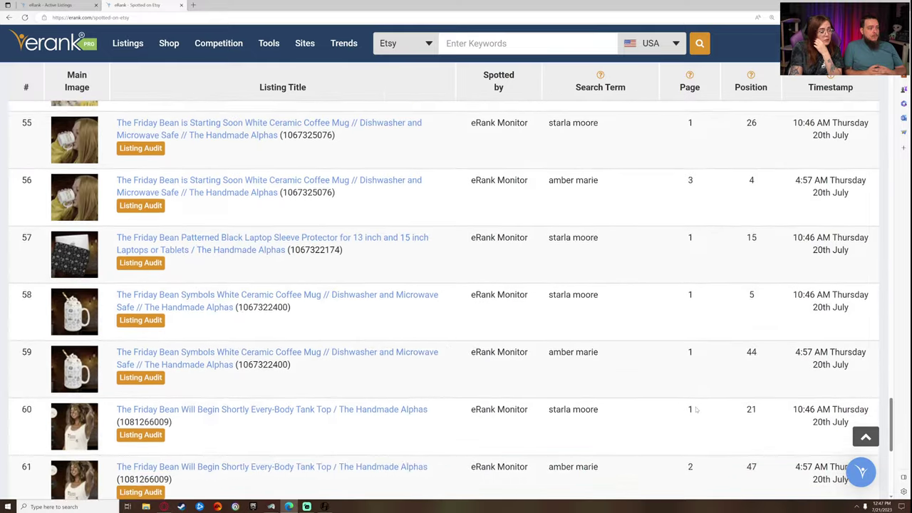
pyautogui.scroll(2, 502, 391)
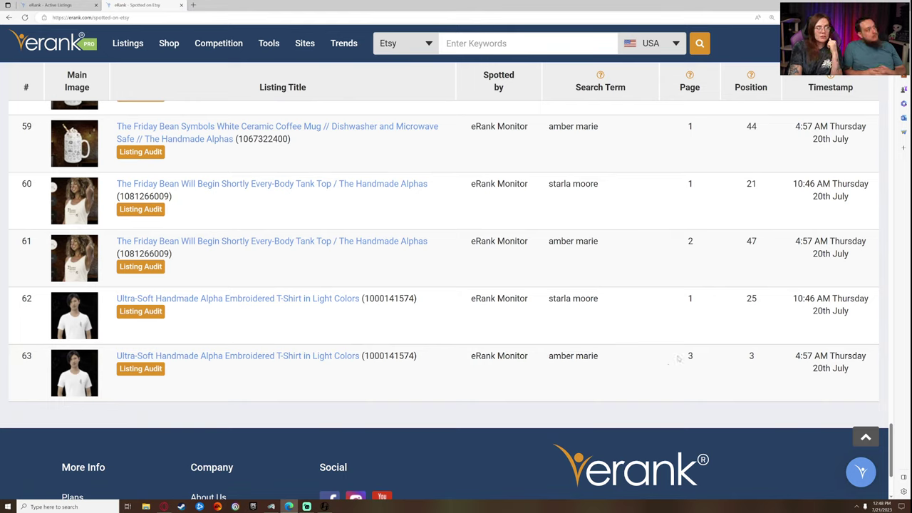
pyautogui.moveTo(598, 358); pyautogui.dragTo(544, 358)
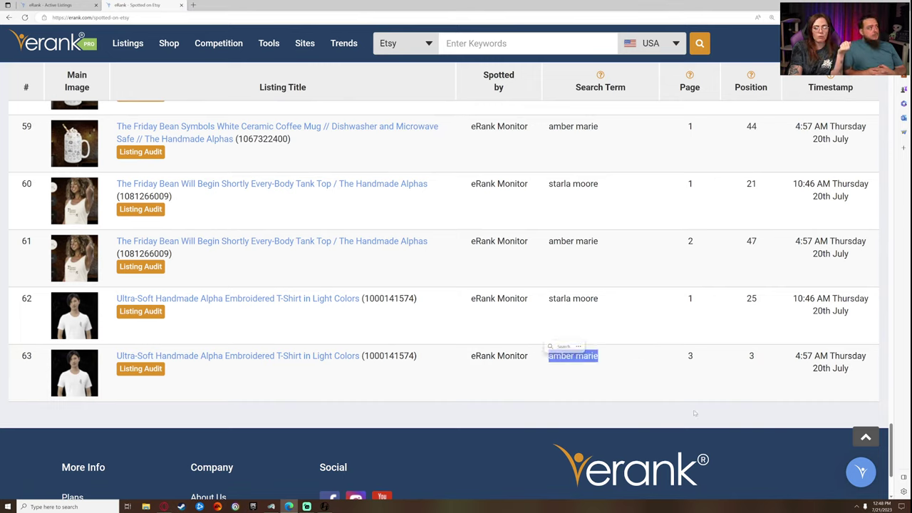
pyautogui.doubleClick(689, 355)
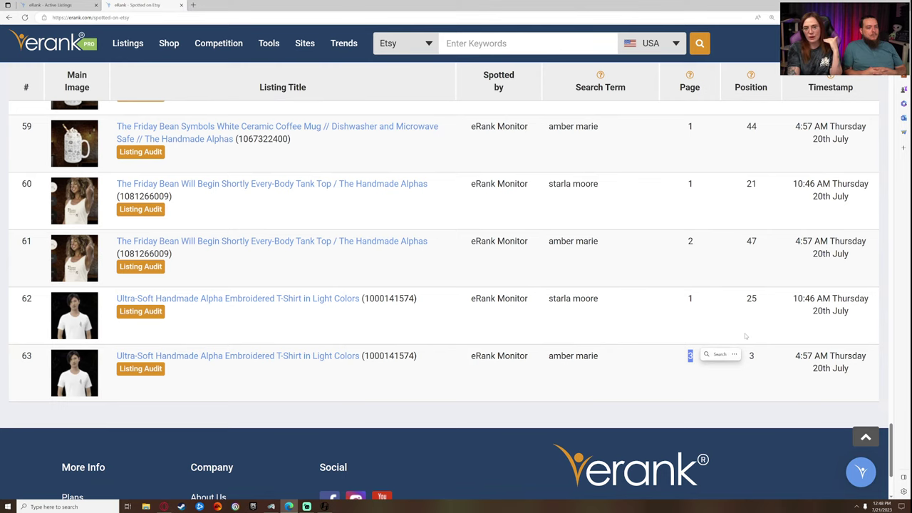
pyautogui.scroll(6, 727, 285)
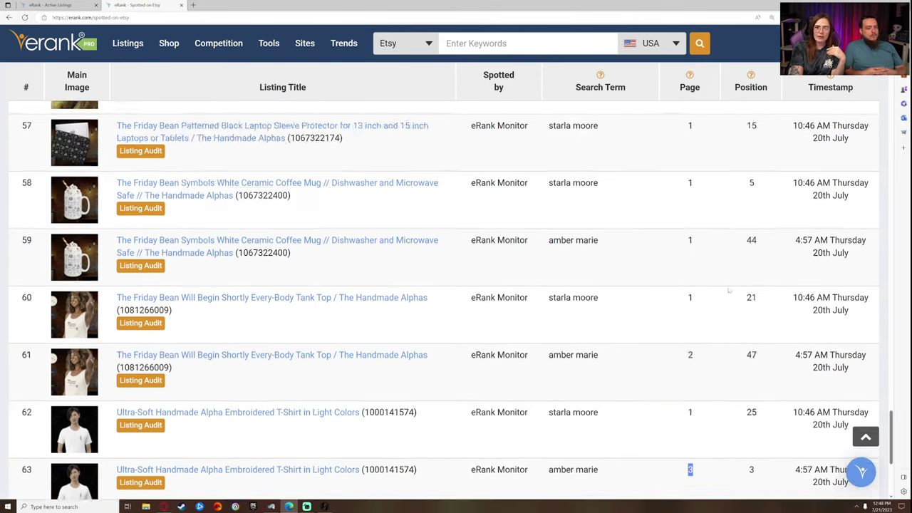
pyautogui.scroll(15, 721, 310)
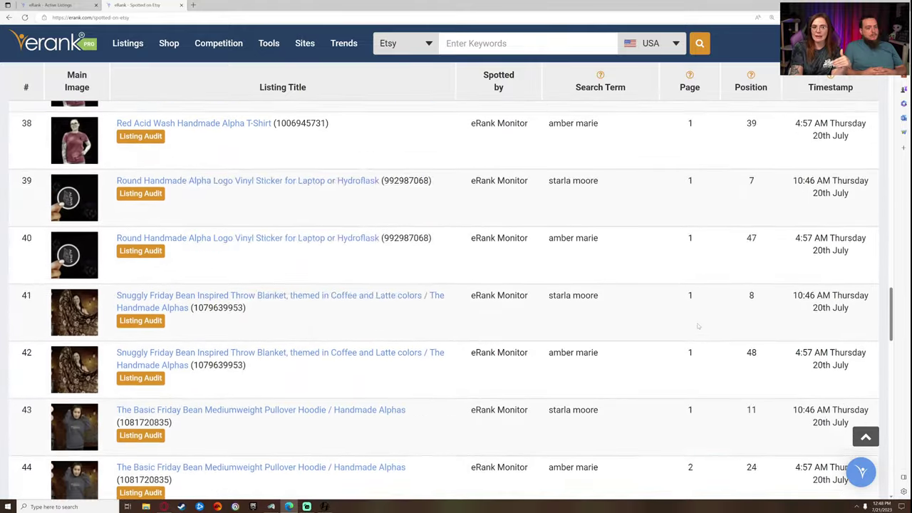
pyautogui.scroll(16, 698, 327)
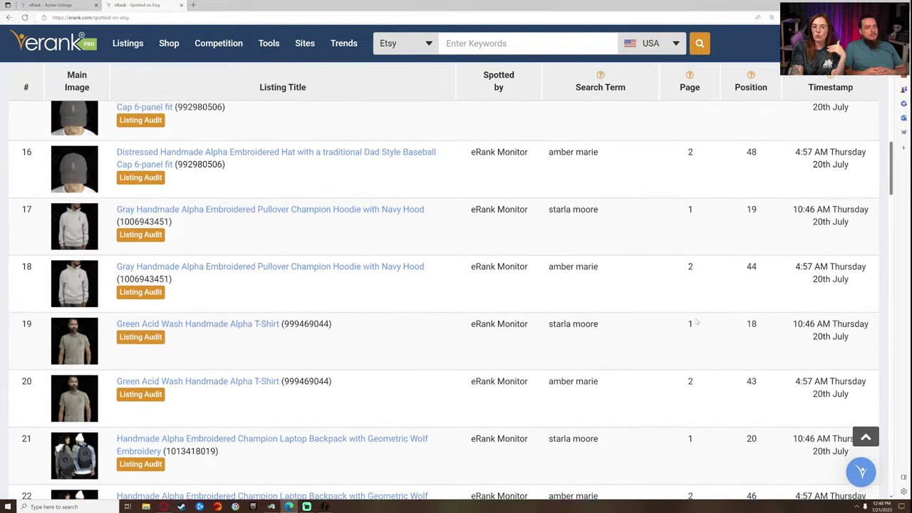
pyautogui.scroll(11, 698, 335)
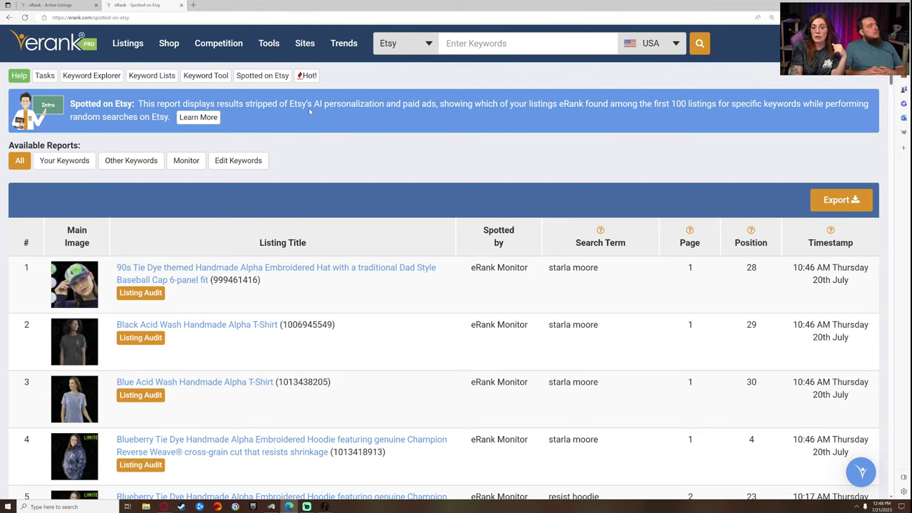
# Step: Open the Top Sellers ranking and scroll to Most Sales Yesterday
pyautogui.moveTo(161, 45)
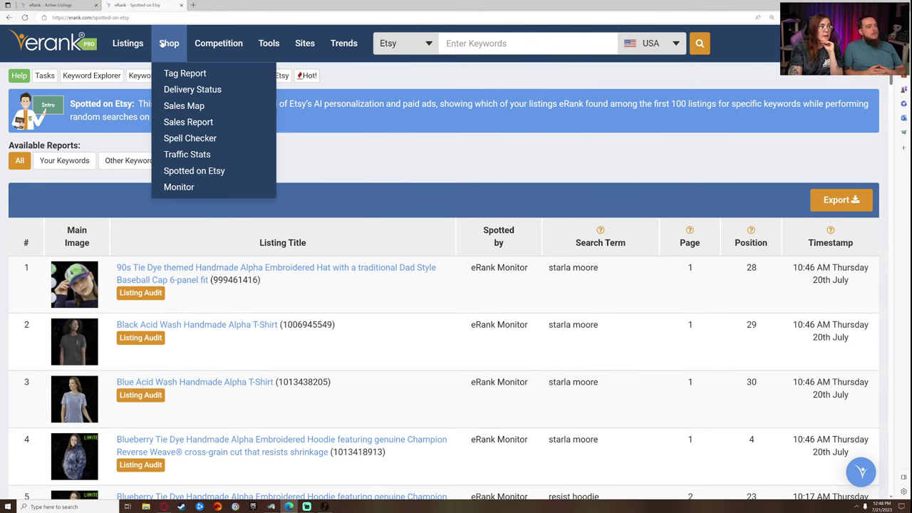
pyautogui.moveTo(235, 43)
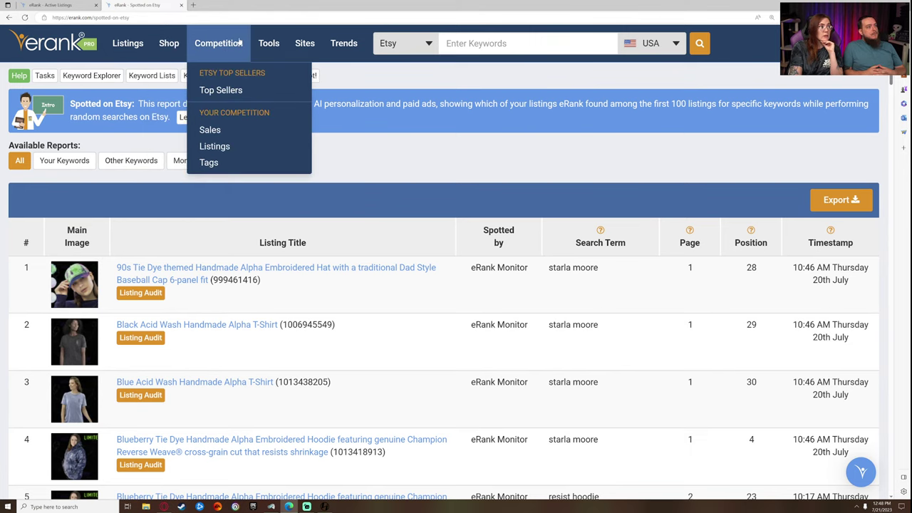
pyautogui.click(226, 93)
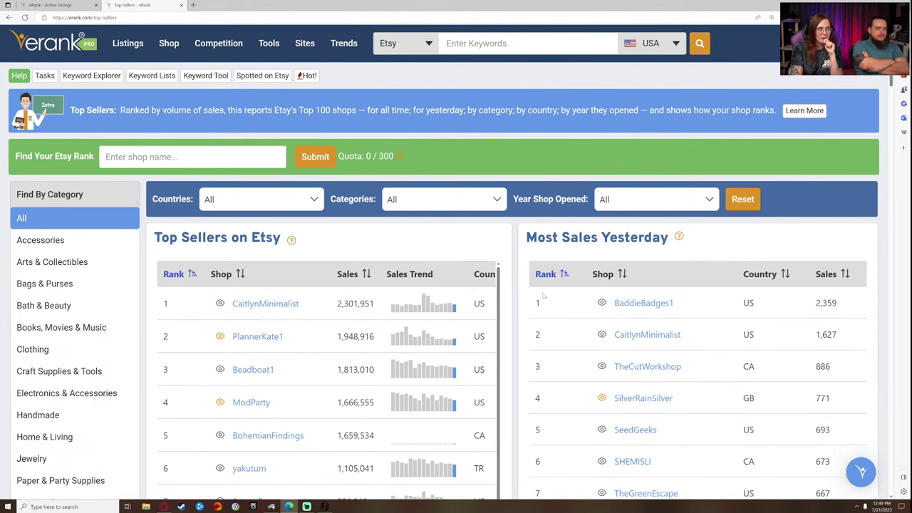
pyautogui.scroll(-1, 523, 290)
pyautogui.scroll(-2, 523, 290)
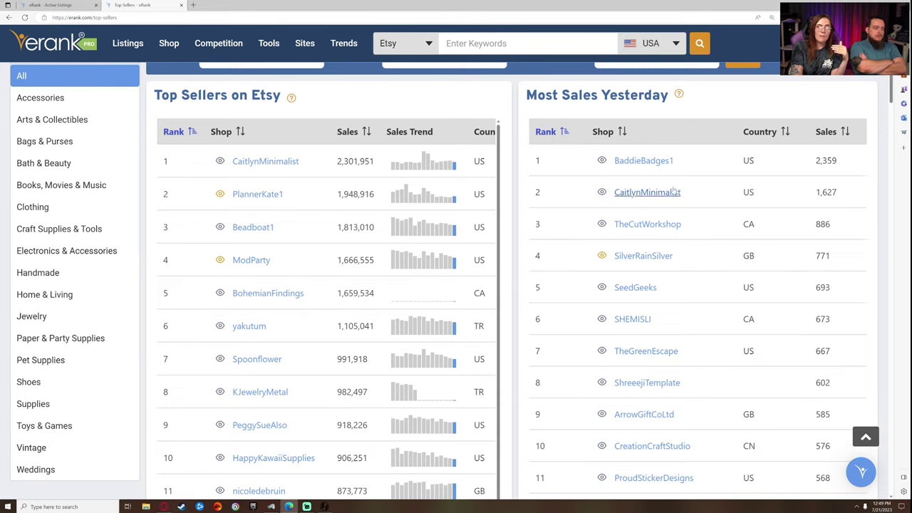
# Step: Track CaitlynMinimalist, with 1,627 sales yesterday, in competitor sales and confirm
pyautogui.moveTo(812, 191); pyautogui.dragTo(839, 197)
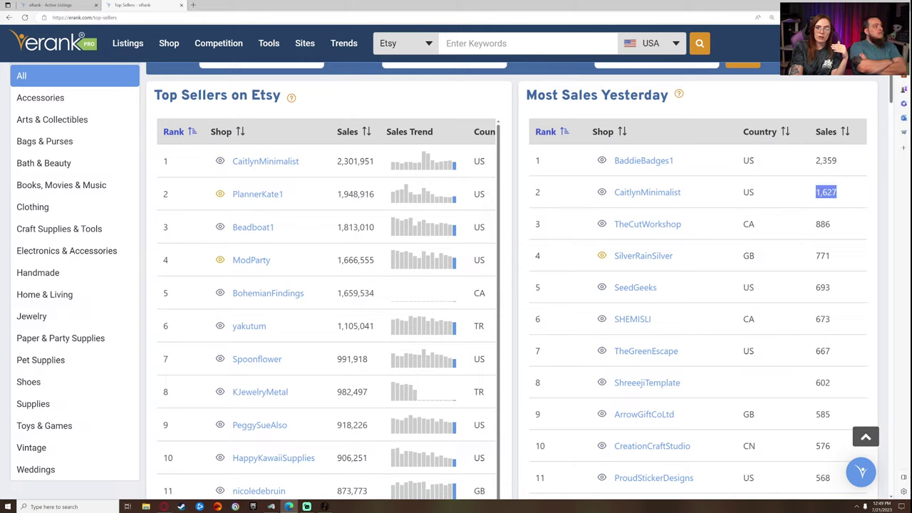
pyautogui.click(882, 218)
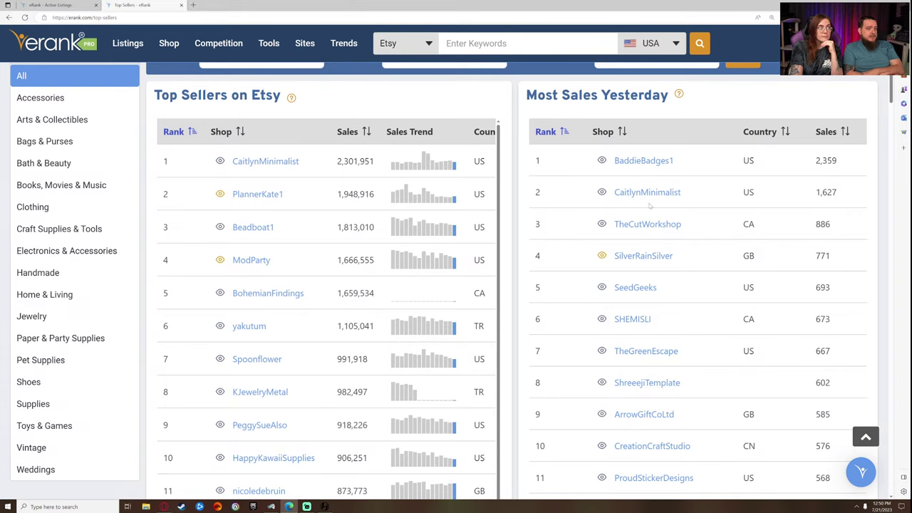
pyautogui.click(602, 192)
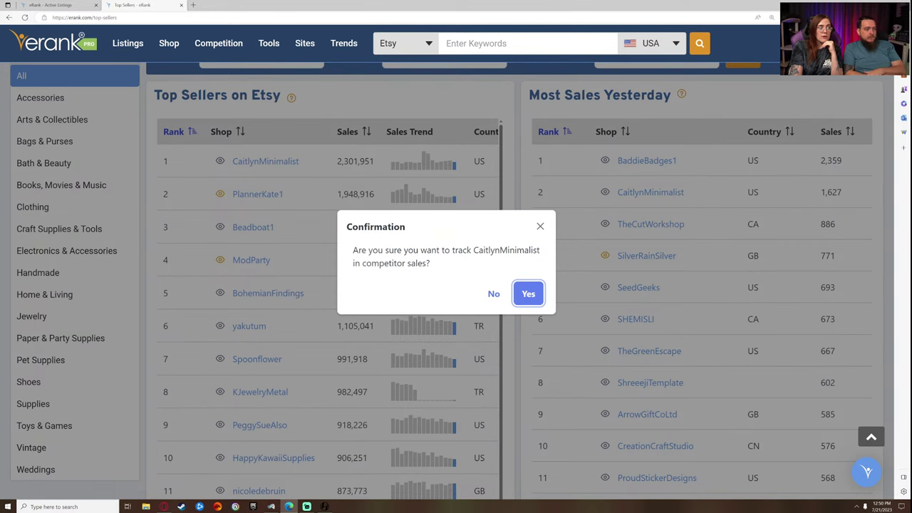
pyautogui.click(528, 293)
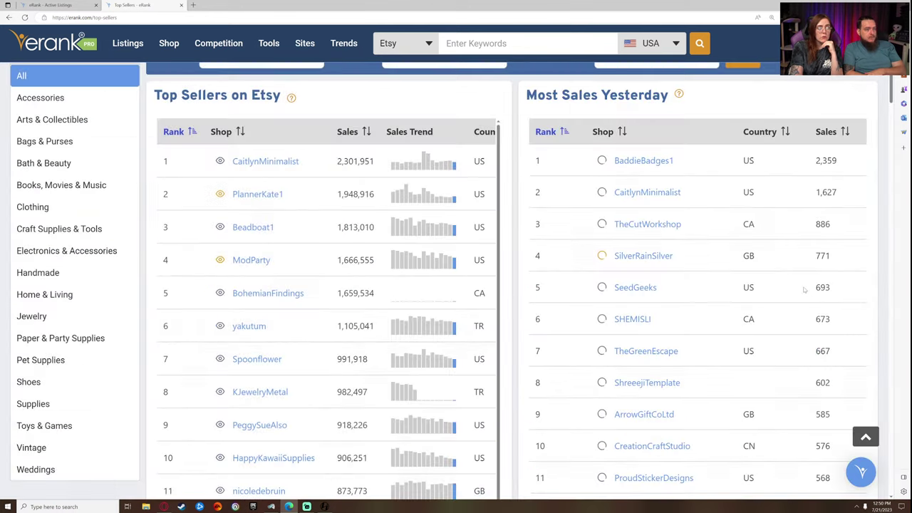
# Step: Go to CaitlynMinimalist's shop overview and audit its Personalized Name Necklace listing from Find Top Sellers
pyautogui.click(648, 194)
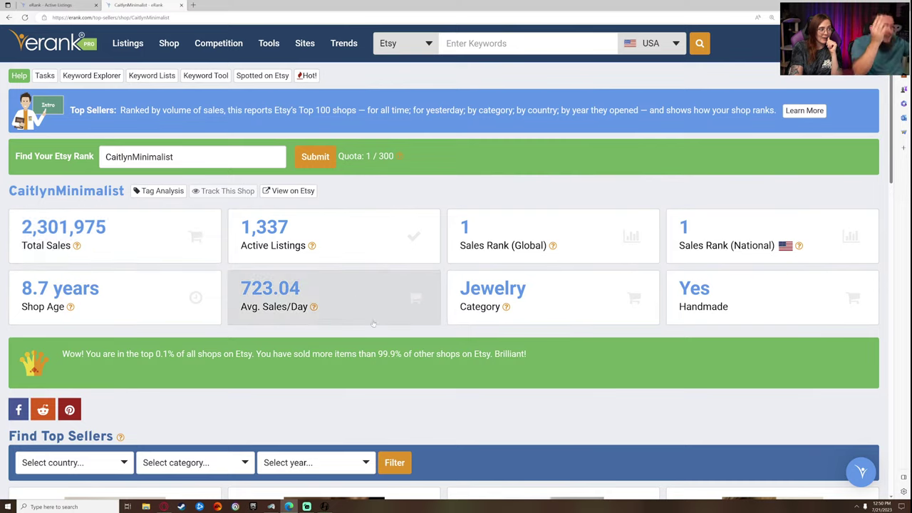
pyautogui.scroll(-1, 356, 297)
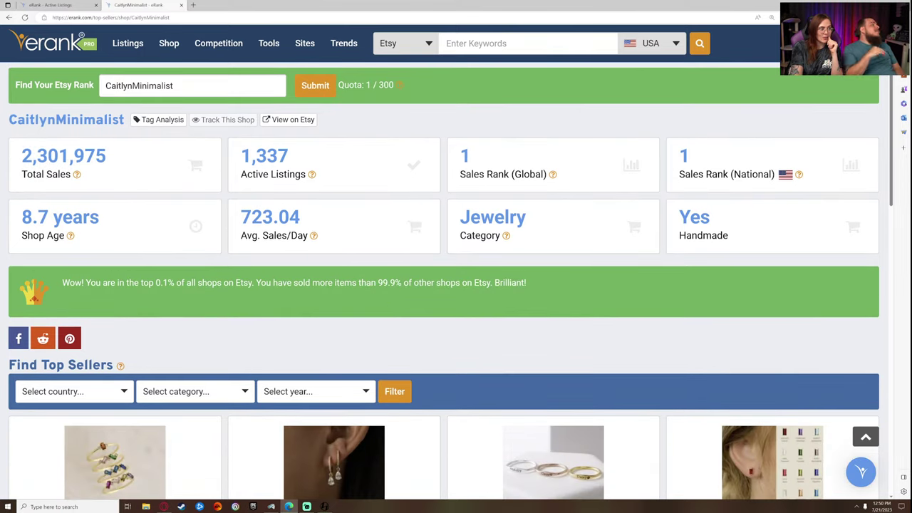
pyautogui.moveTo(173, 282); pyautogui.dragTo(534, 297)
pyautogui.click(505, 302)
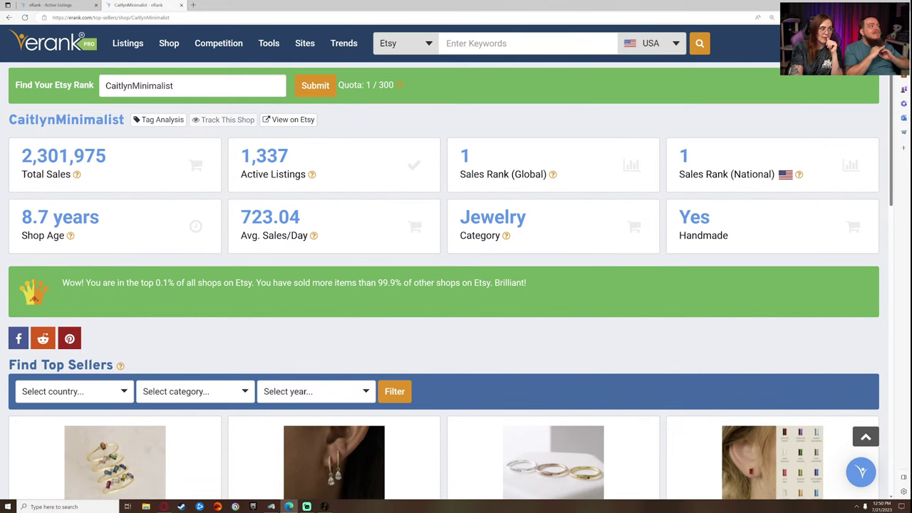
pyautogui.scroll(-3, 487, 300)
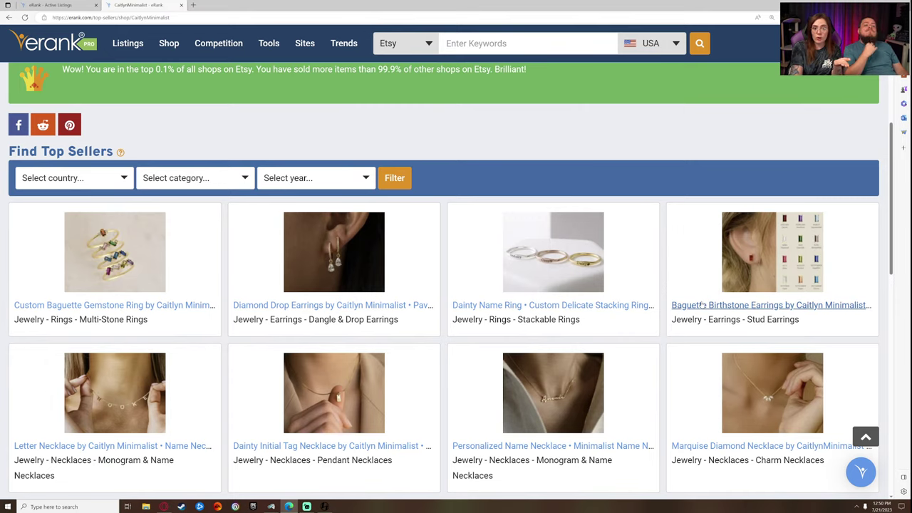
pyautogui.scroll(-1, 574, 287)
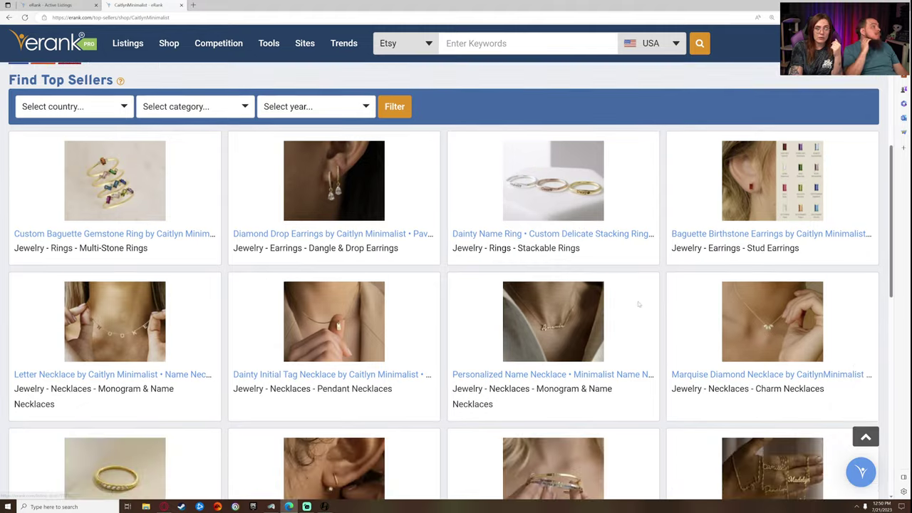
pyautogui.click(578, 375)
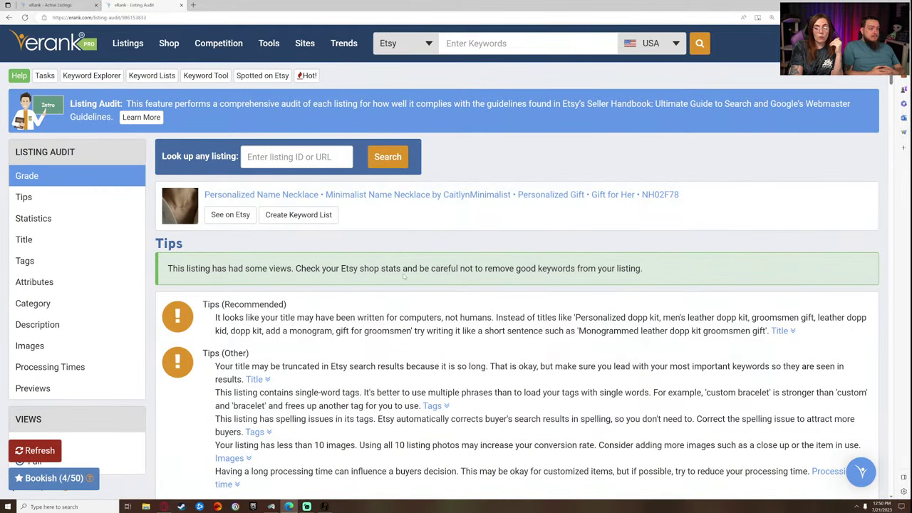
pyautogui.scroll(-5, 334, 322)
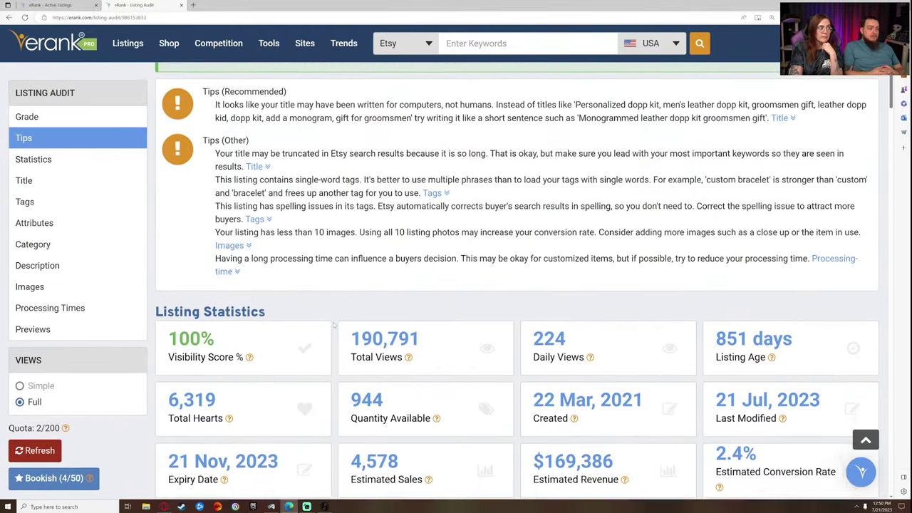
pyautogui.scroll(-3, 334, 323)
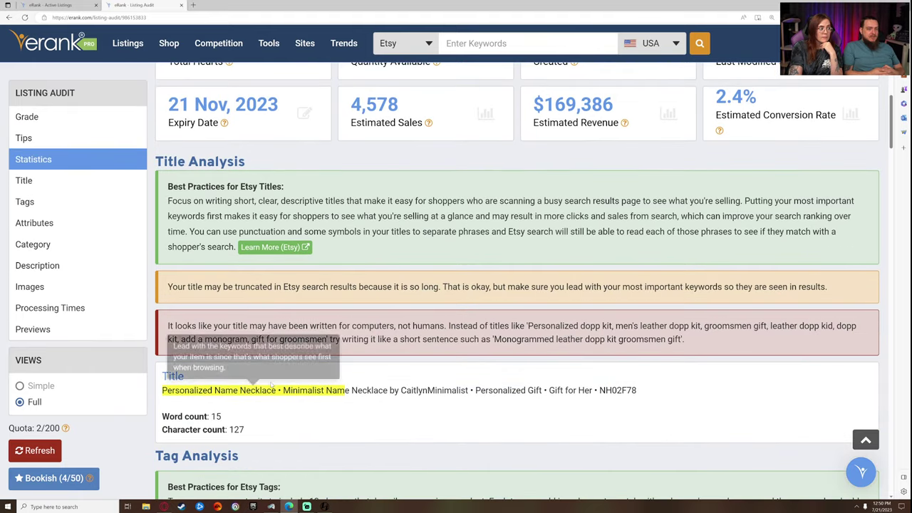
pyautogui.moveTo(567, 286); pyautogui.dragTo(706, 287)
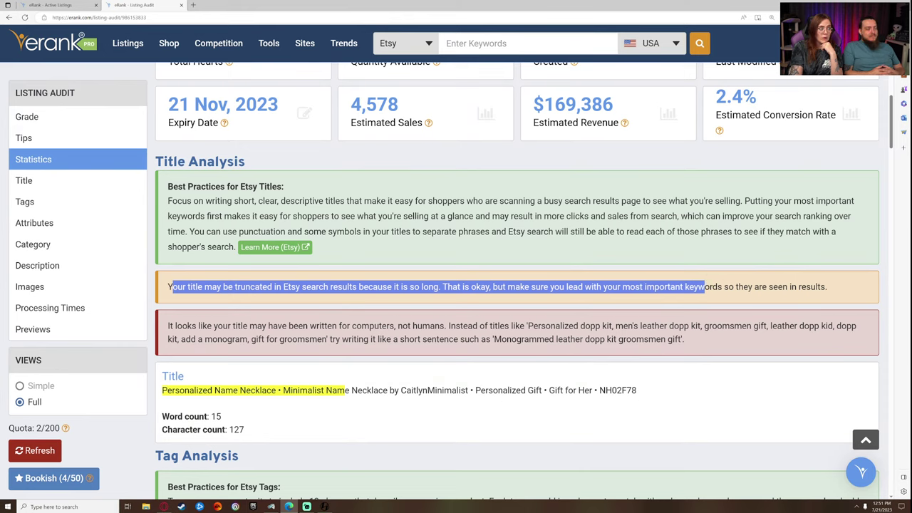
pyautogui.moveTo(383, 390); pyautogui.dragTo(161, 390)
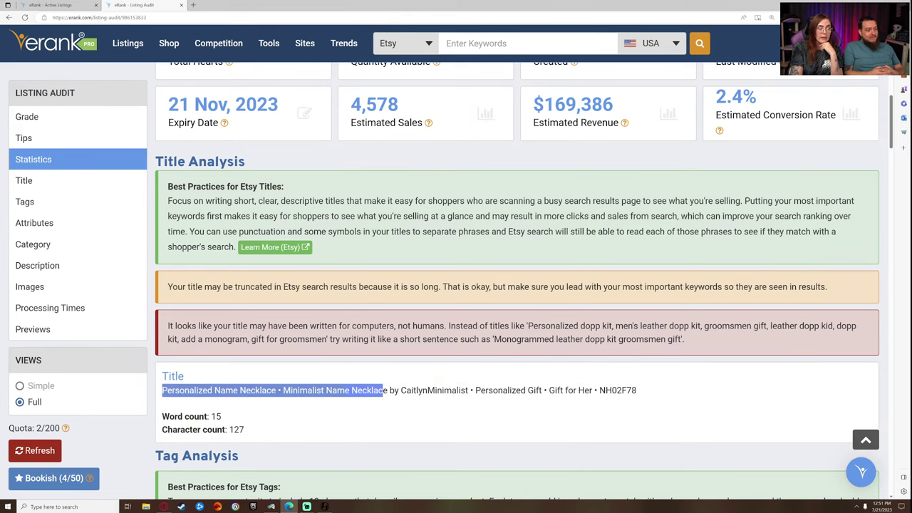
pyautogui.click(724, 376)
pyautogui.scroll(-6, 509, 358)
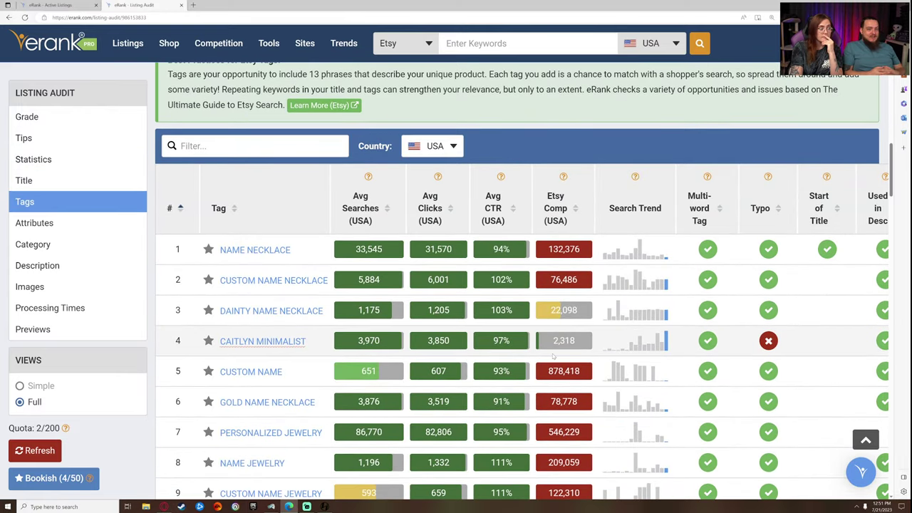
# Step: Star NAME NECKLACE in Tag Analysis, confirm it appears in the Bookish keyword list, and close it
pyautogui.scroll(-1, 592, 356)
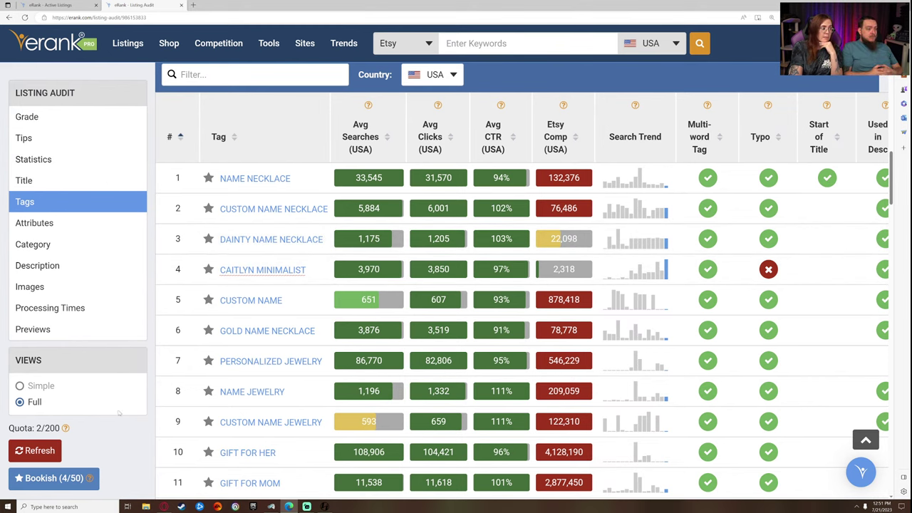
pyautogui.click(209, 178)
pyautogui.click(77, 475)
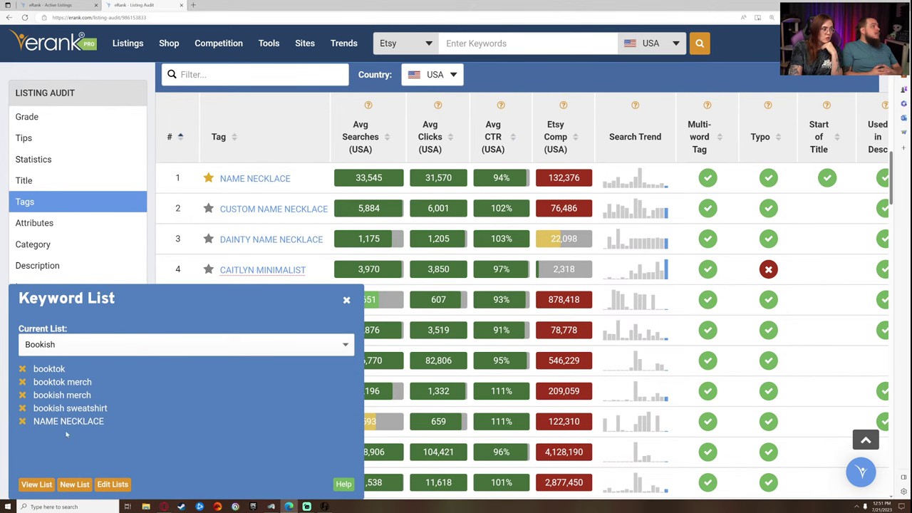
pyautogui.click(346, 300)
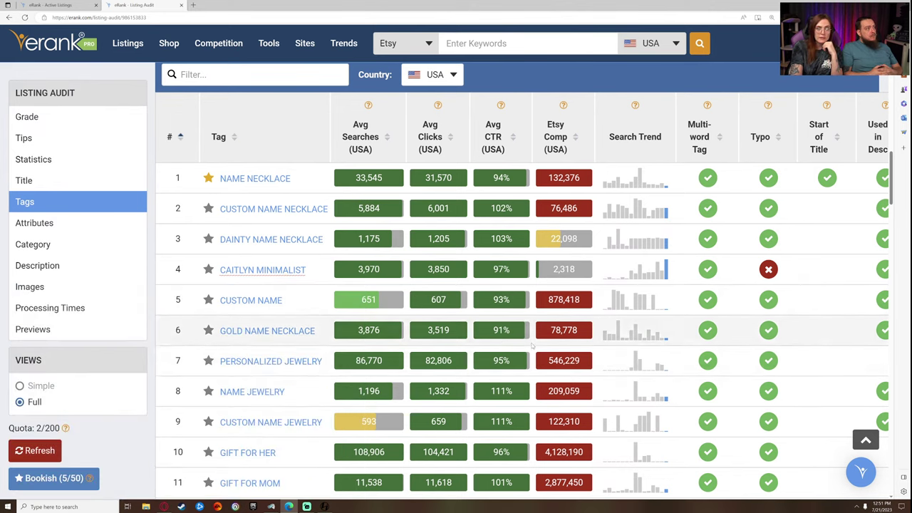
pyautogui.scroll(-1, 568, 346)
pyautogui.scroll(1, 567, 347)
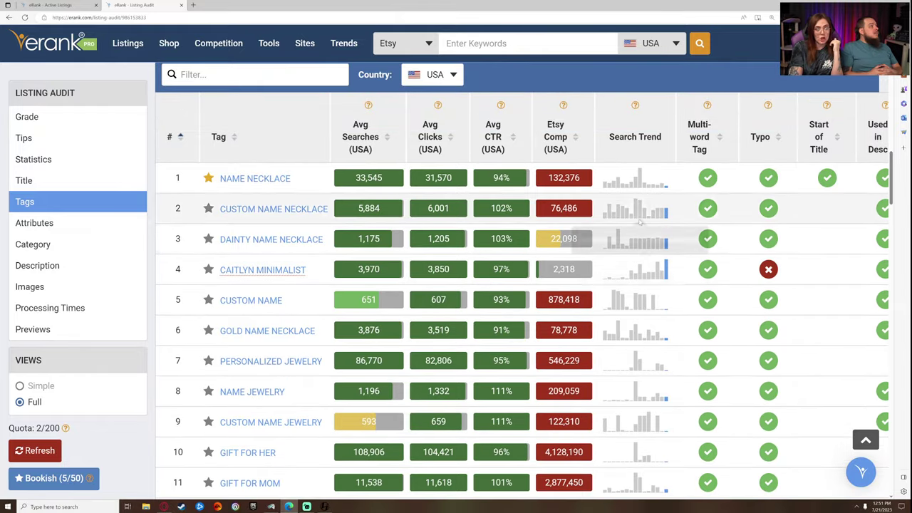
pyautogui.moveTo(643, 244)
pyautogui.scroll(-4, 643, 244)
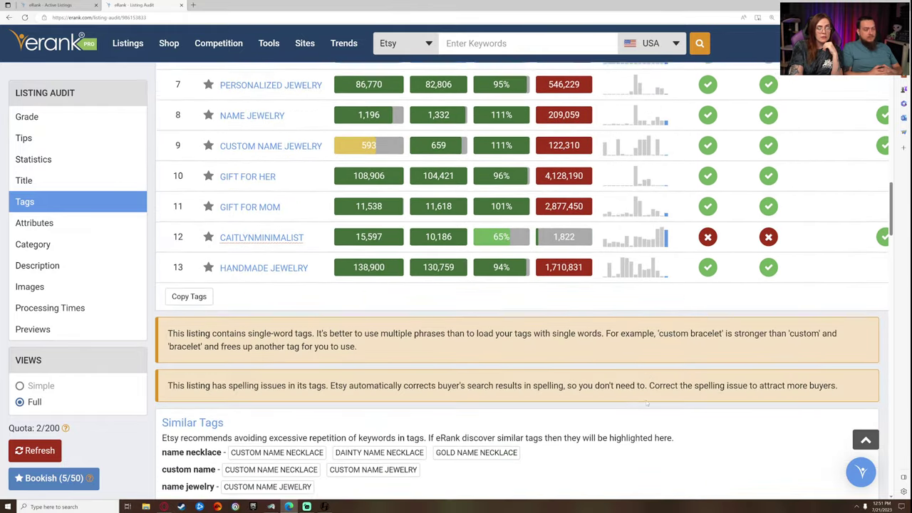
pyautogui.scroll(20, 597, 404)
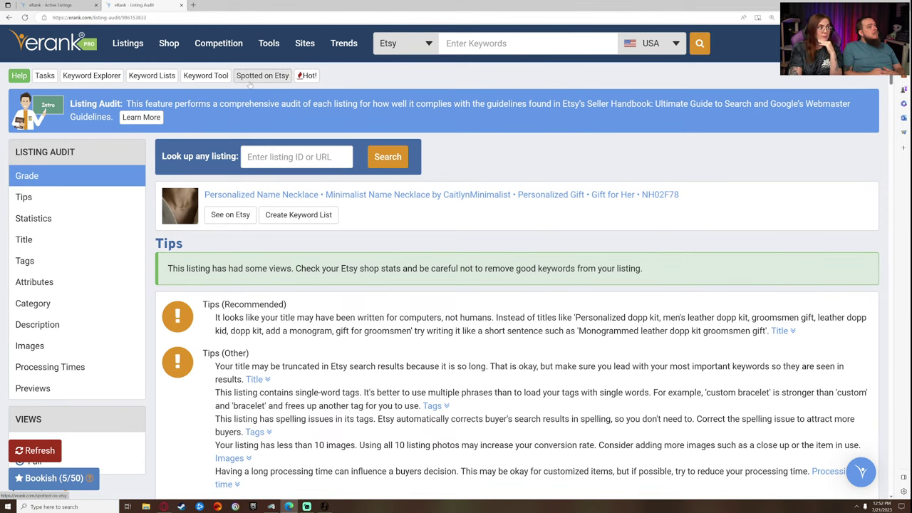
# Step: Go to Competition > Sales to see the tracked shops' daily sales
pyautogui.moveTo(222, 45)
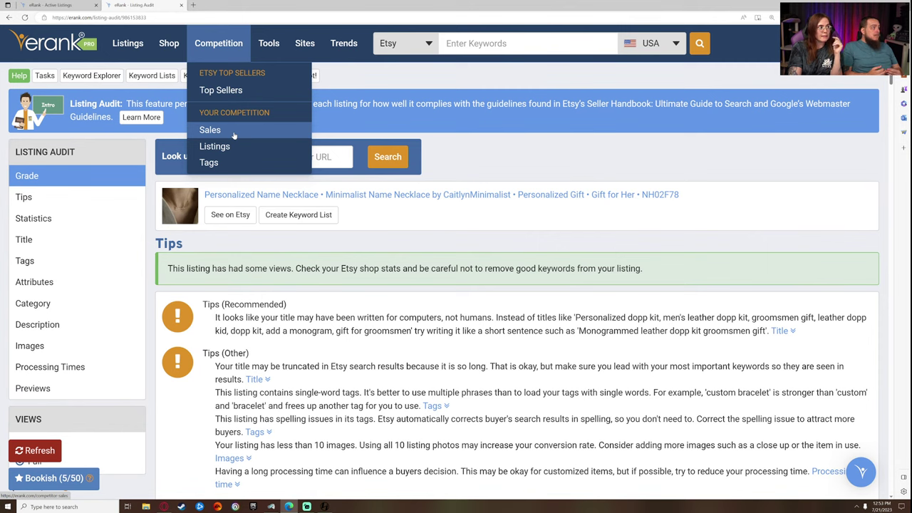
pyautogui.click(209, 129)
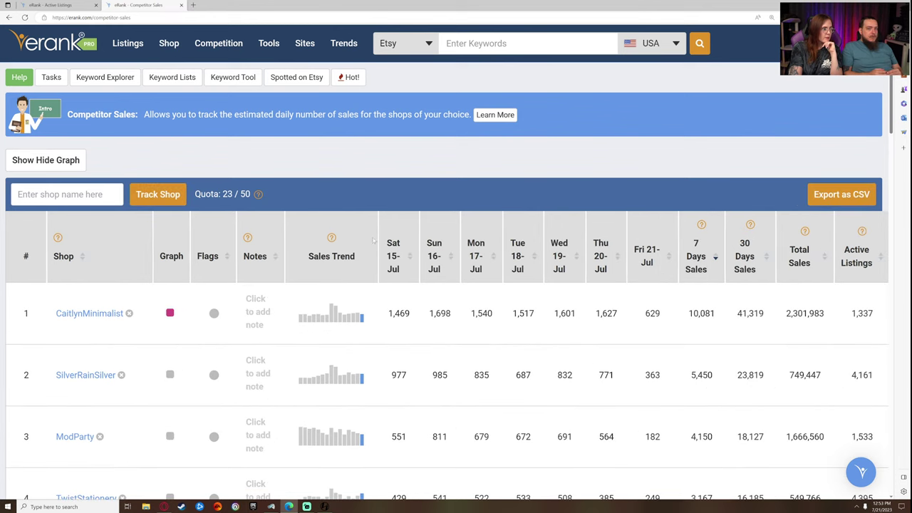
# Step: Give row 1 (CaitlynMinimalist) a green flag and row 2 (SilverRainSilver) a red flag
pyautogui.scroll(-2, 277, 251)
pyautogui.scroll(1, 277, 251)
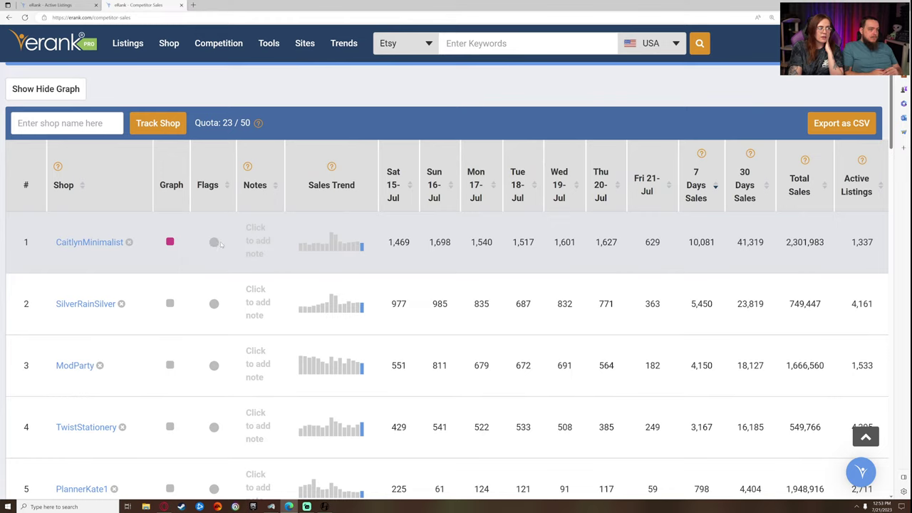
pyautogui.click(213, 243)
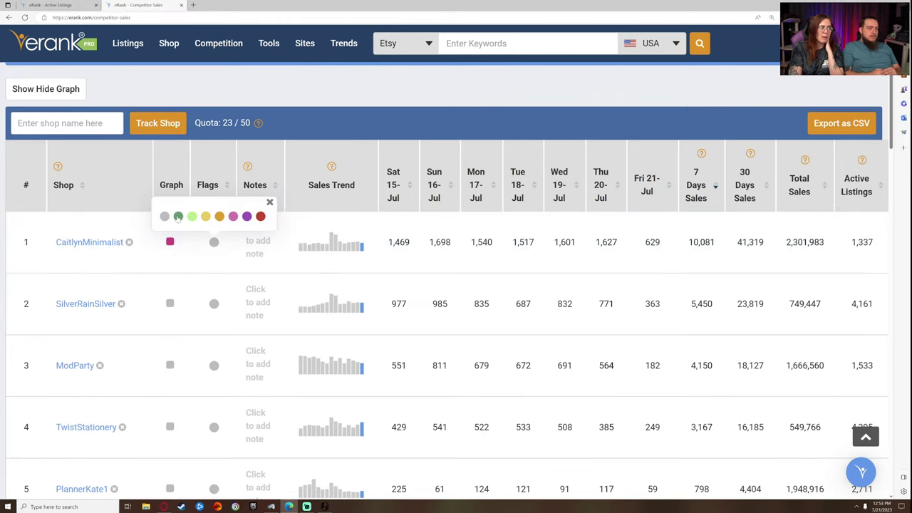
pyautogui.click(178, 216)
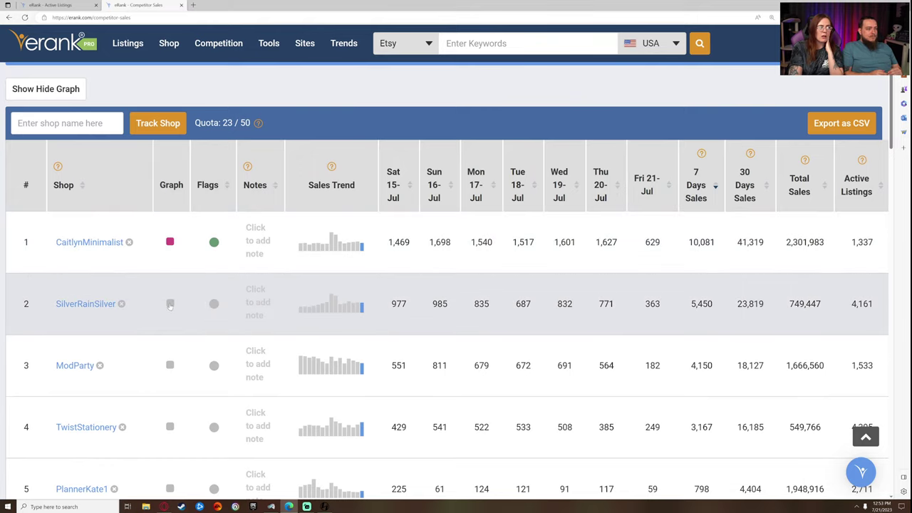
pyautogui.click(216, 306)
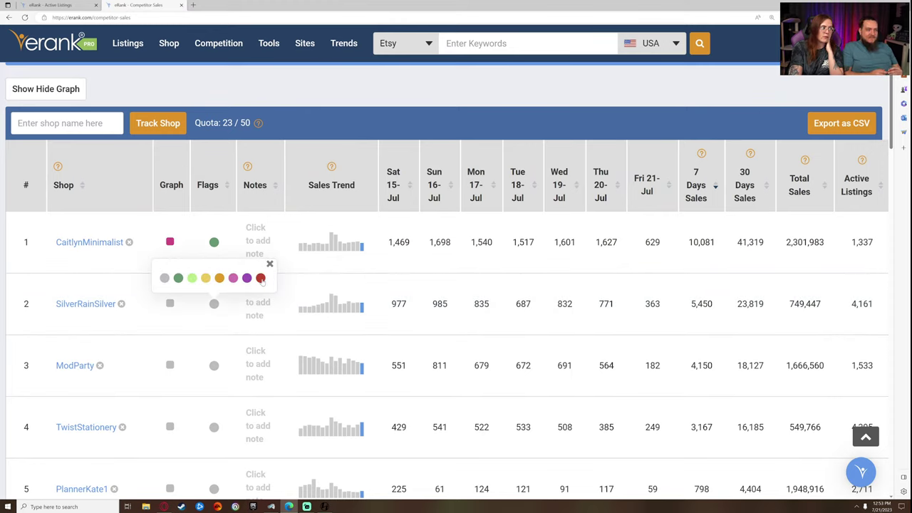
pyautogui.click(261, 278)
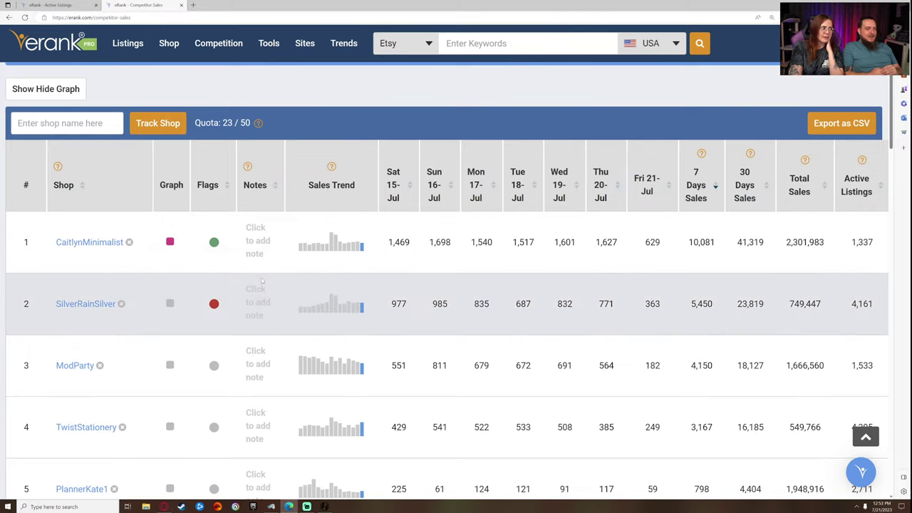
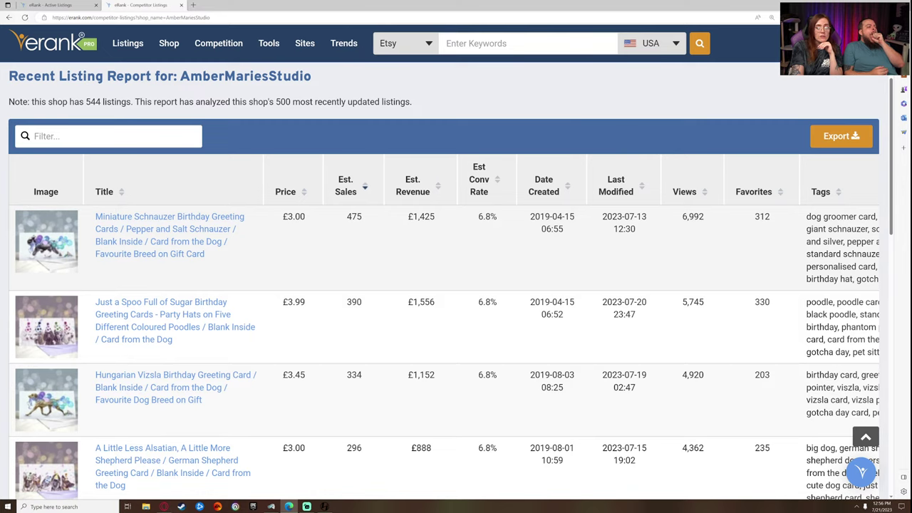
# Step: Open the Listing Audit for the top schnauzer birthday card and review its tips, statistics and tag analysis
pyautogui.click(176, 246)
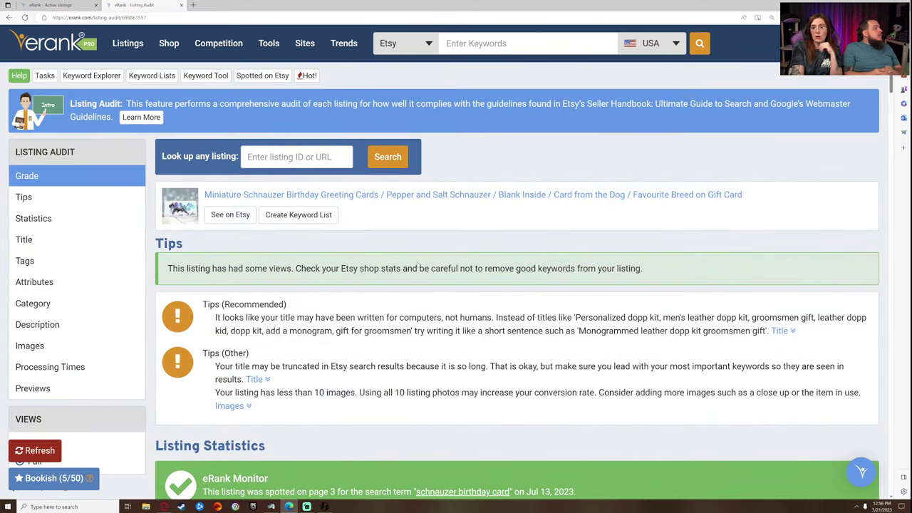
pyautogui.scroll(-10, 421, 288)
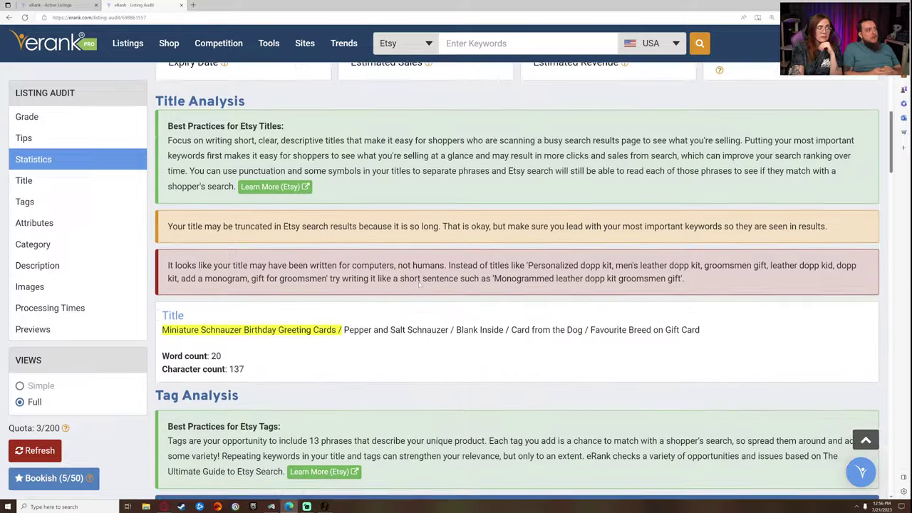
pyautogui.scroll(-8, 421, 288)
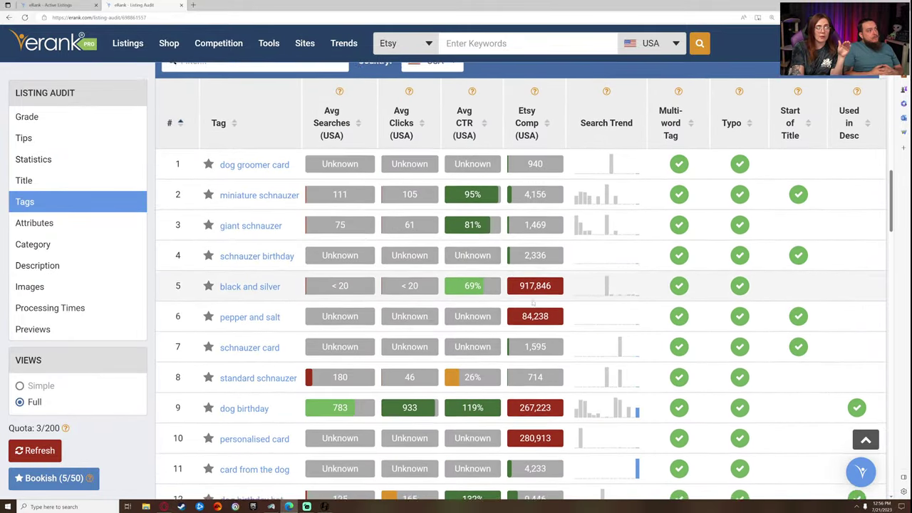
pyautogui.scroll(-2, 568, 322)
pyautogui.scroll(6, 568, 322)
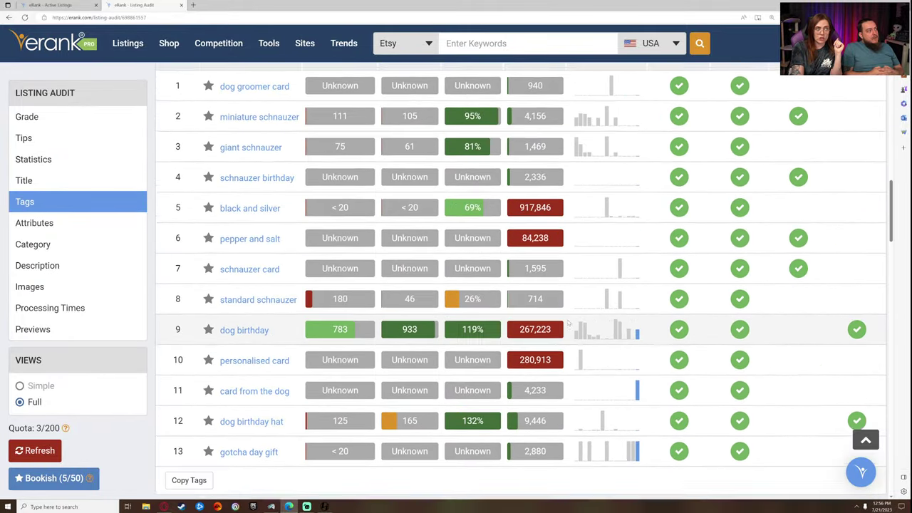
pyautogui.scroll(12, 569, 322)
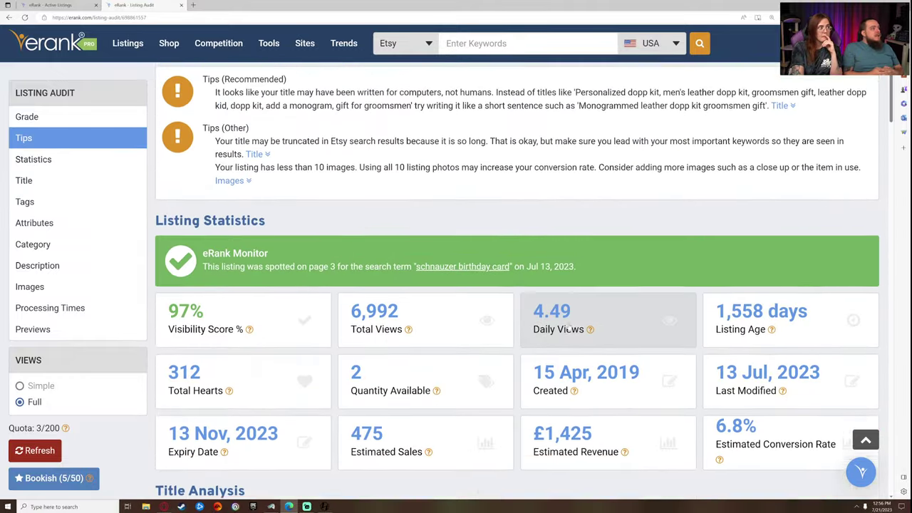
pyautogui.scroll(2, 569, 325)
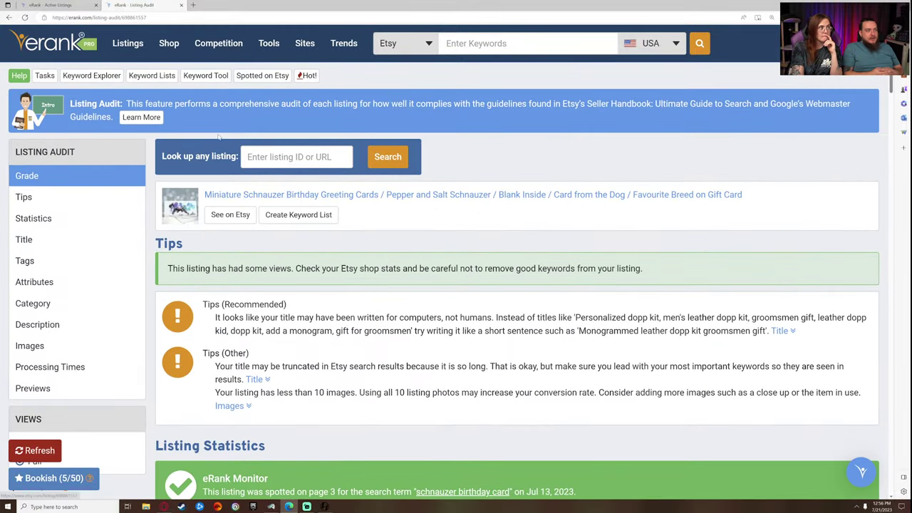
pyautogui.moveTo(218, 56)
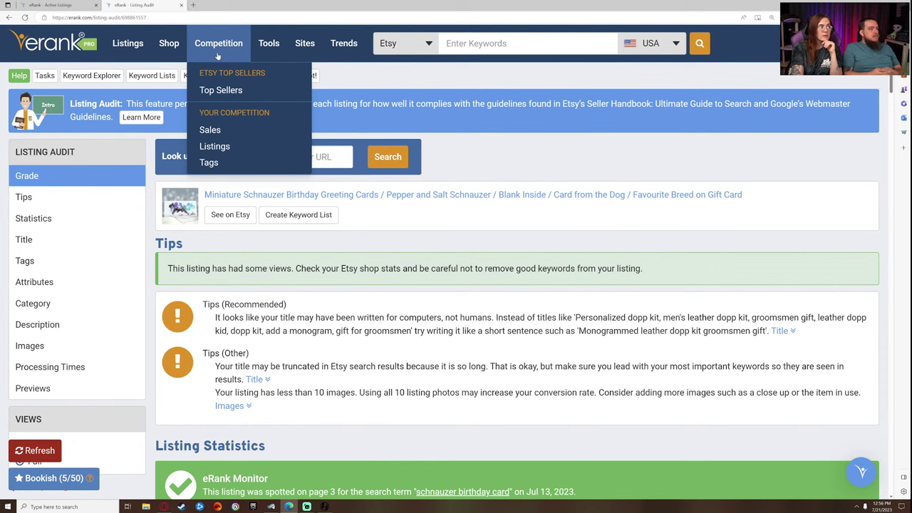
# Step: Run the Competitor Tags report for CLNandDRTY and browse its 204 tags, led by 'natural skincare'
pyautogui.click(209, 162)
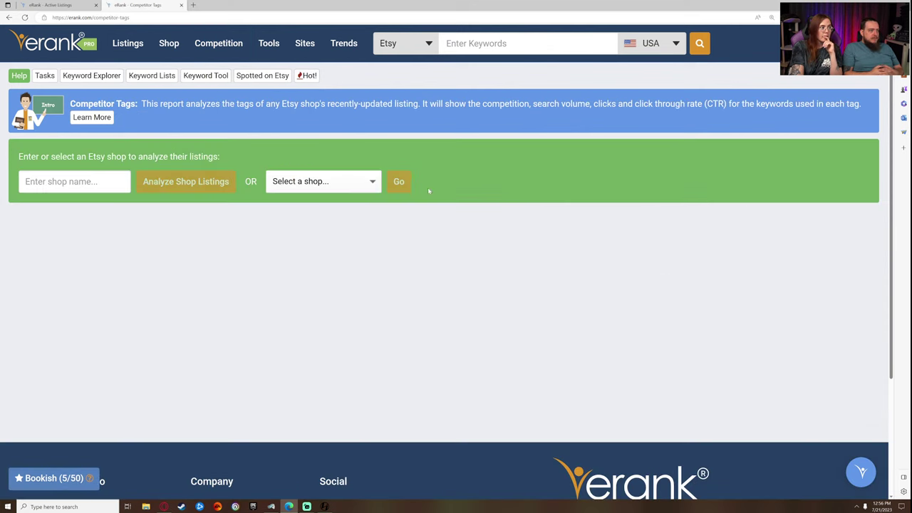
pyautogui.click(371, 183)
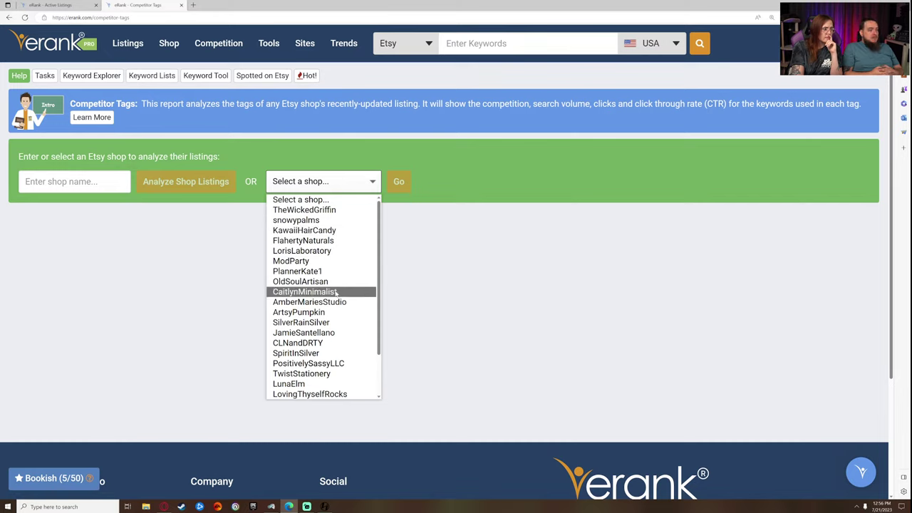
pyautogui.click(321, 342)
pyautogui.click(399, 182)
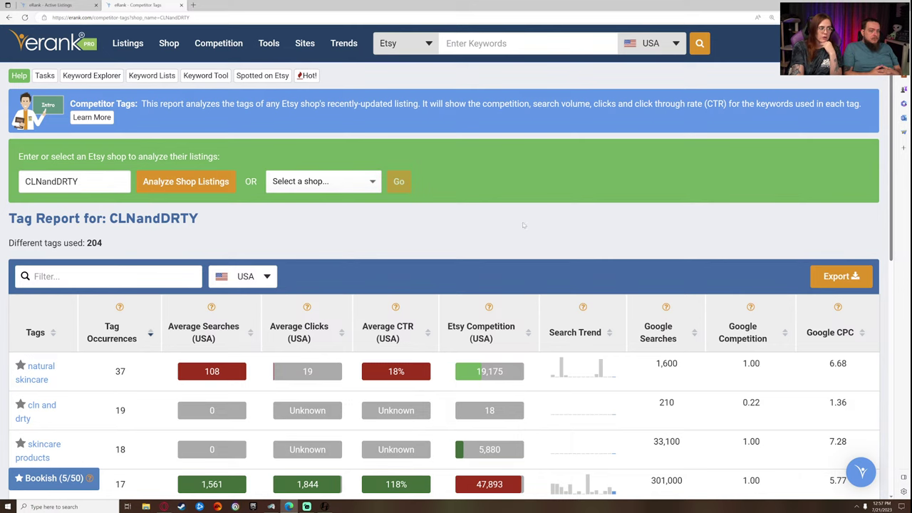
pyautogui.scroll(-1, 491, 238)
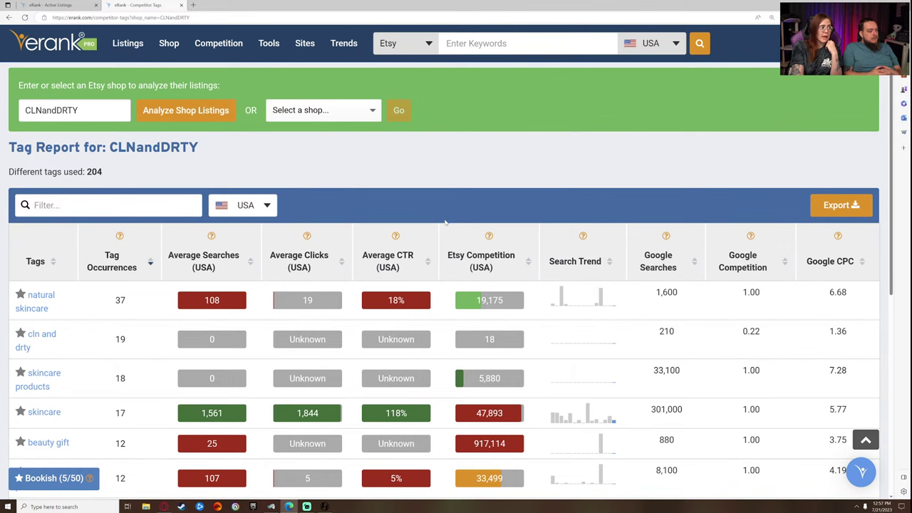
pyautogui.scroll(-3, 499, 249)
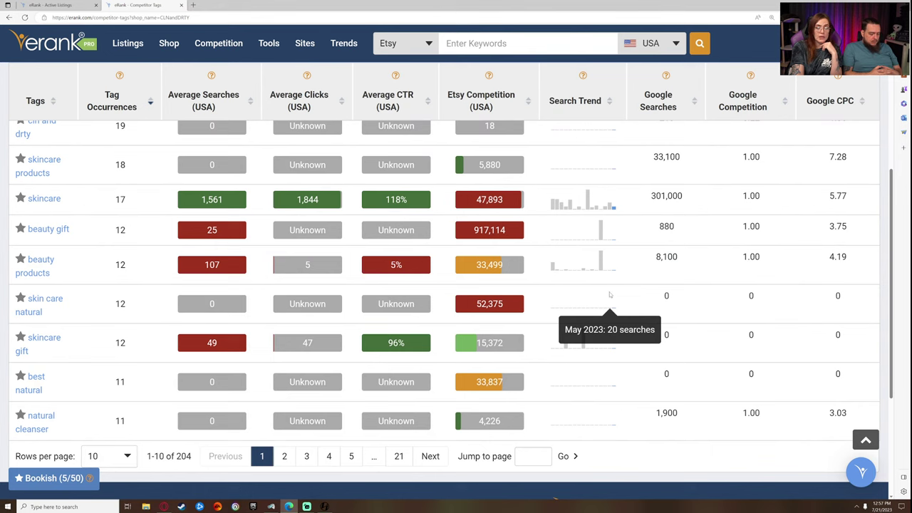
pyautogui.scroll(1, 609, 294)
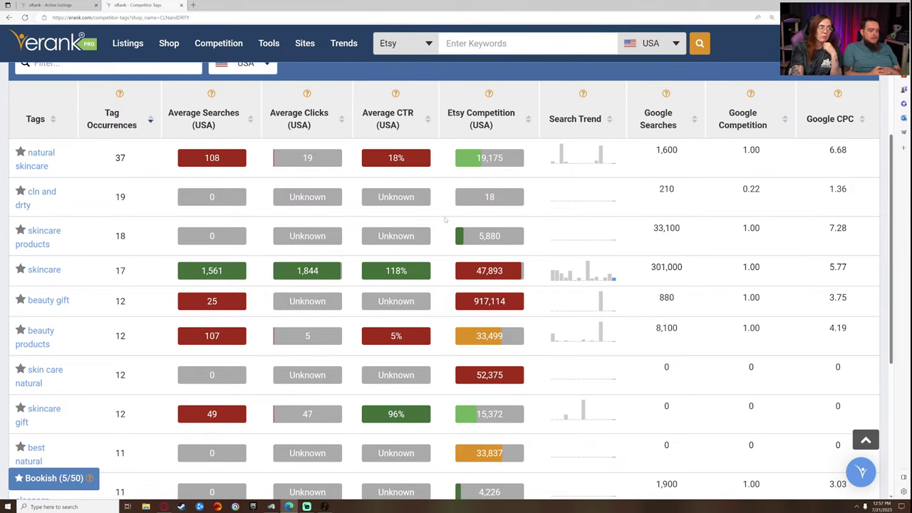
pyautogui.scroll(5, 231, 236)
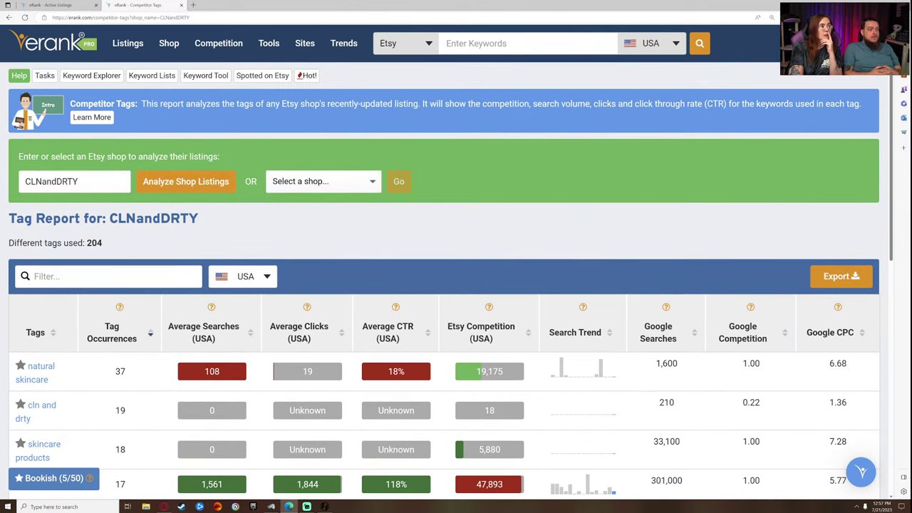
pyautogui.moveTo(269, 52)
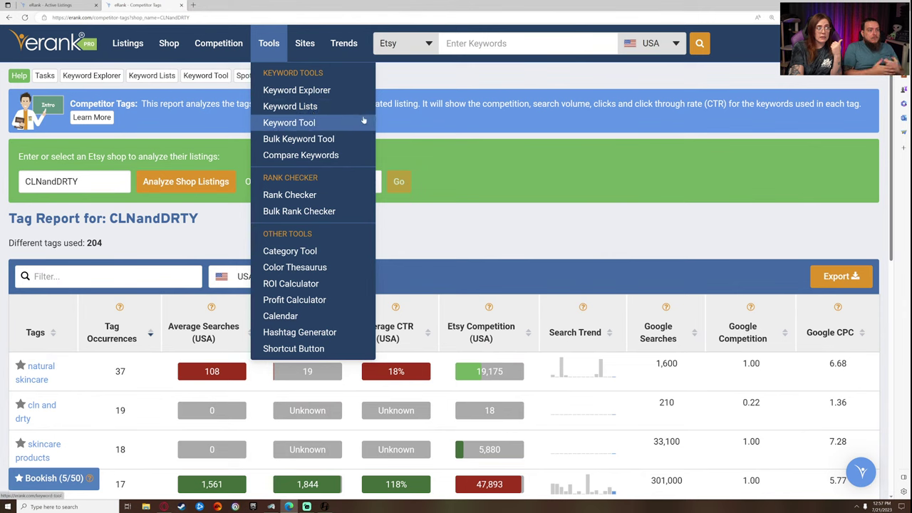
pyautogui.click(317, 126)
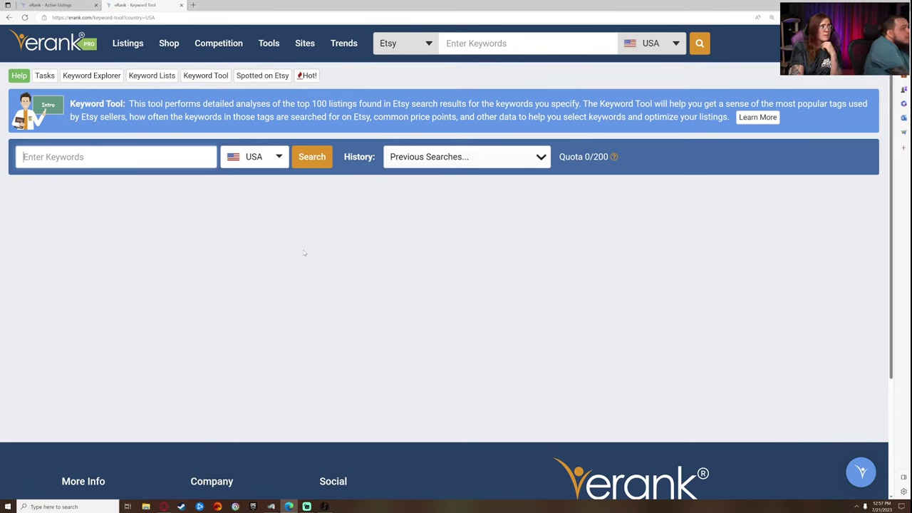
pyautogui.write('silver necklace')
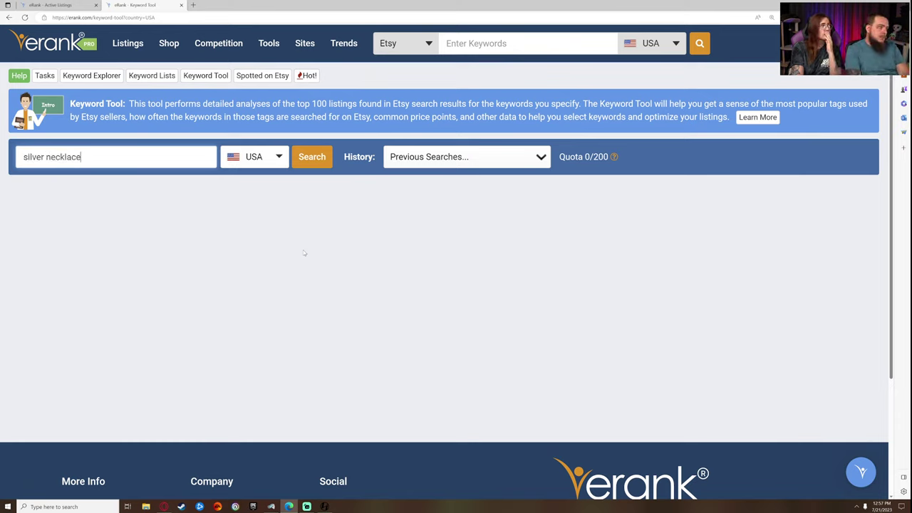
pyautogui.press('Return')
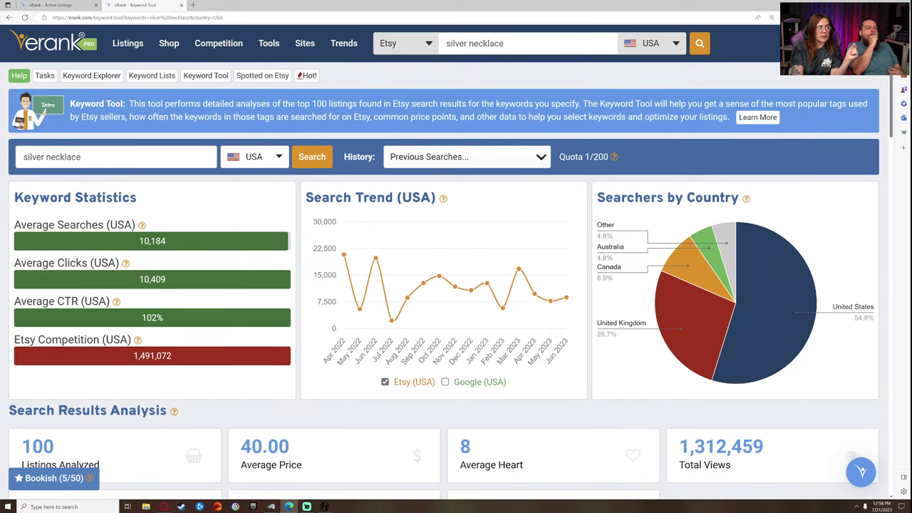
pyautogui.scroll(-8, 305, 309)
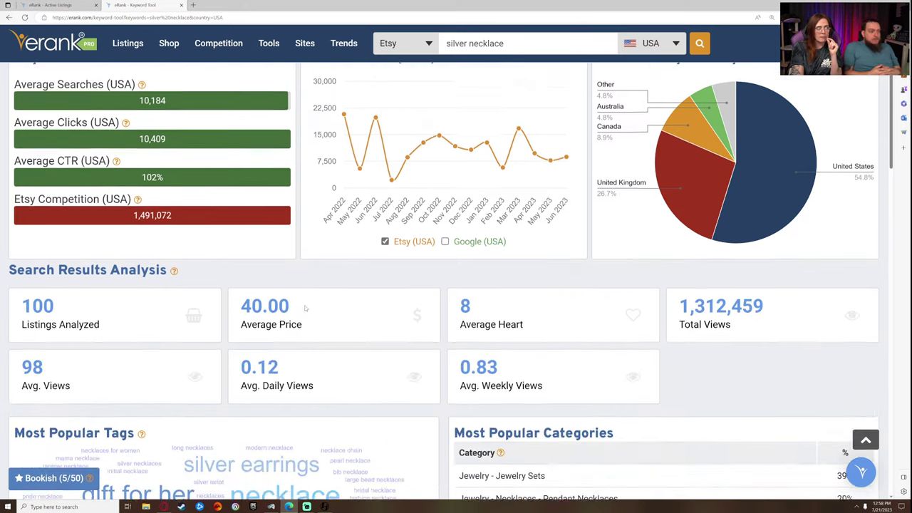
pyautogui.scroll(-3, 304, 309)
pyautogui.scroll(4, 305, 301)
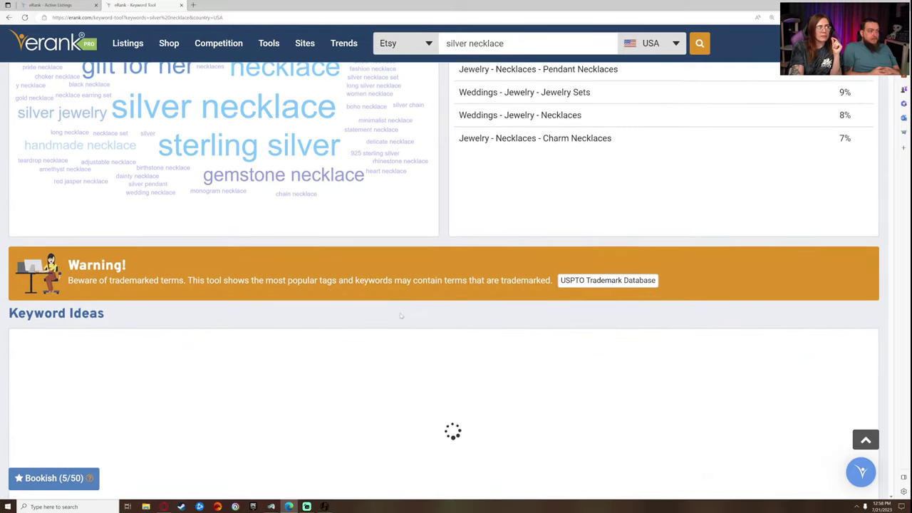
pyautogui.scroll(1, 383, 303)
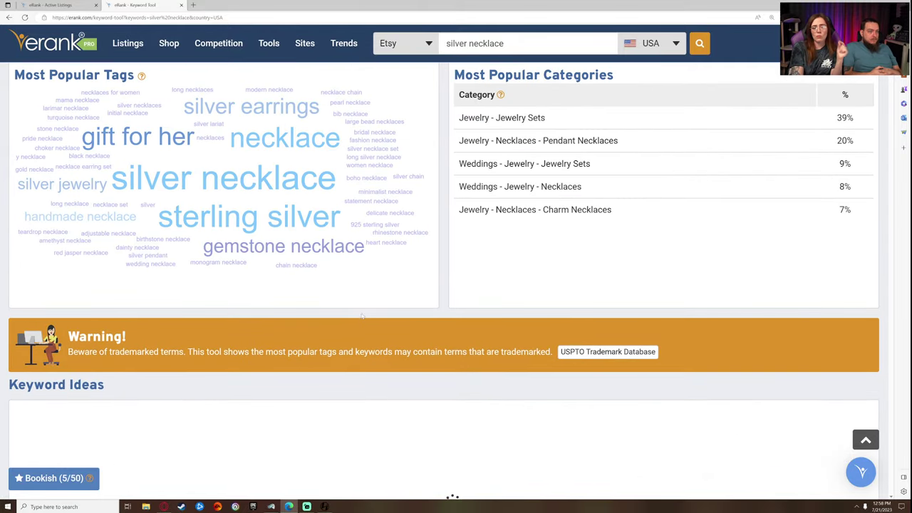
pyautogui.scroll(-1, 162, 353)
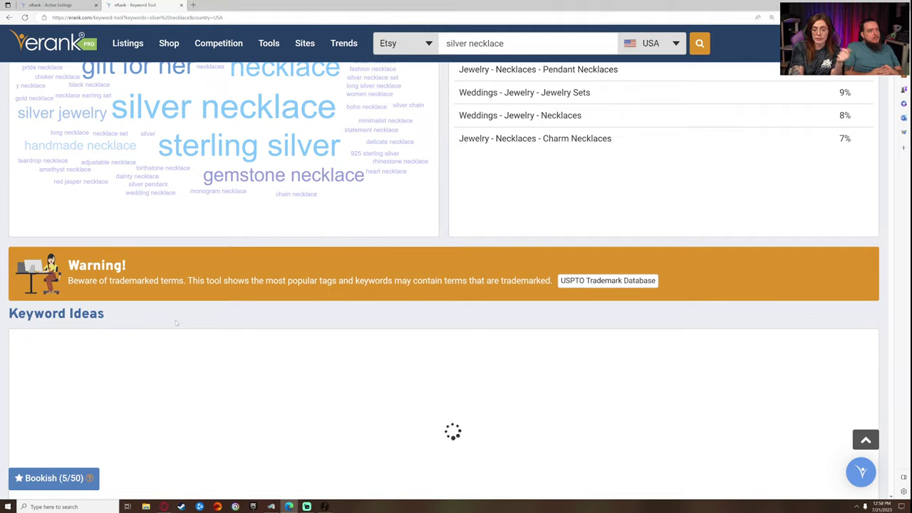
pyautogui.scroll(-6, 157, 325)
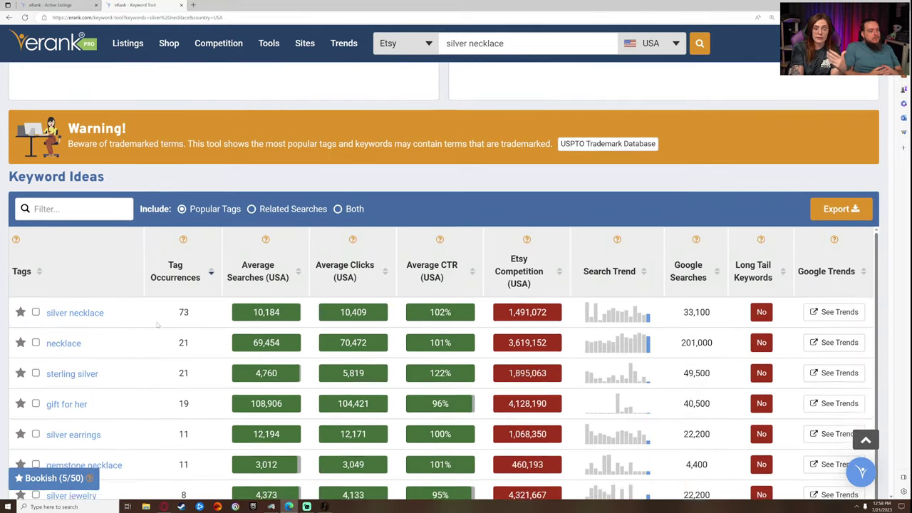
pyautogui.scroll(-12, 154, 319)
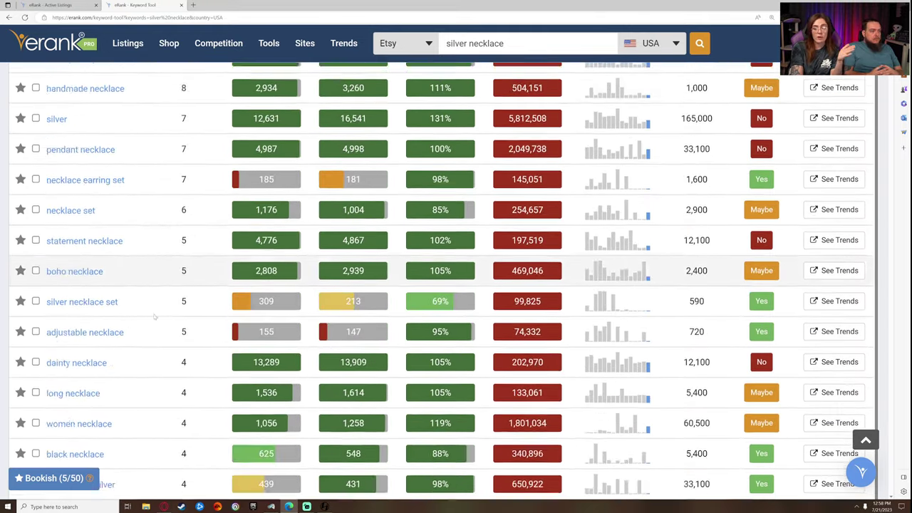
pyautogui.scroll(-13, 155, 317)
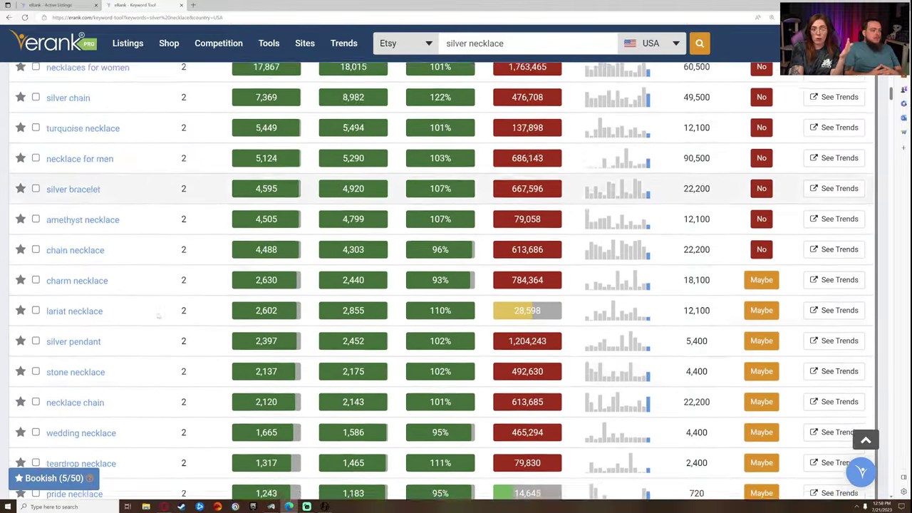
pyautogui.scroll(-20, 159, 322)
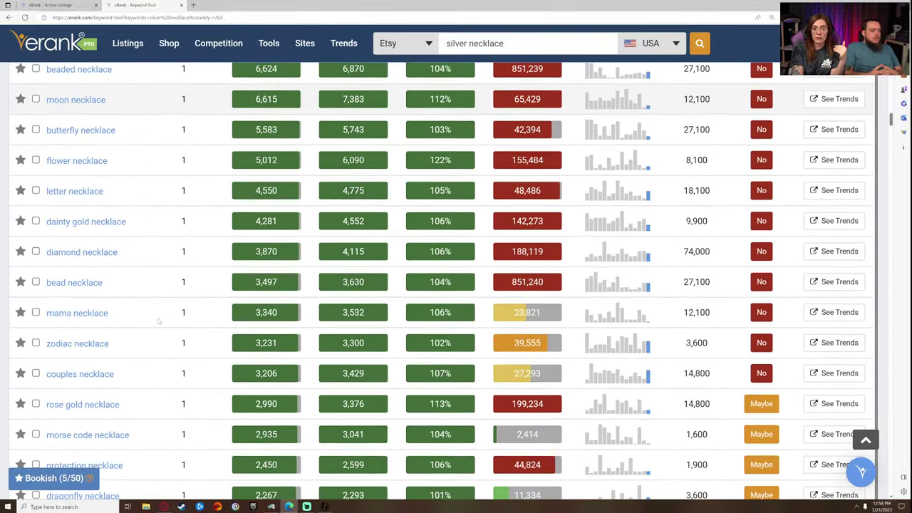
pyautogui.scroll(-5, 158, 322)
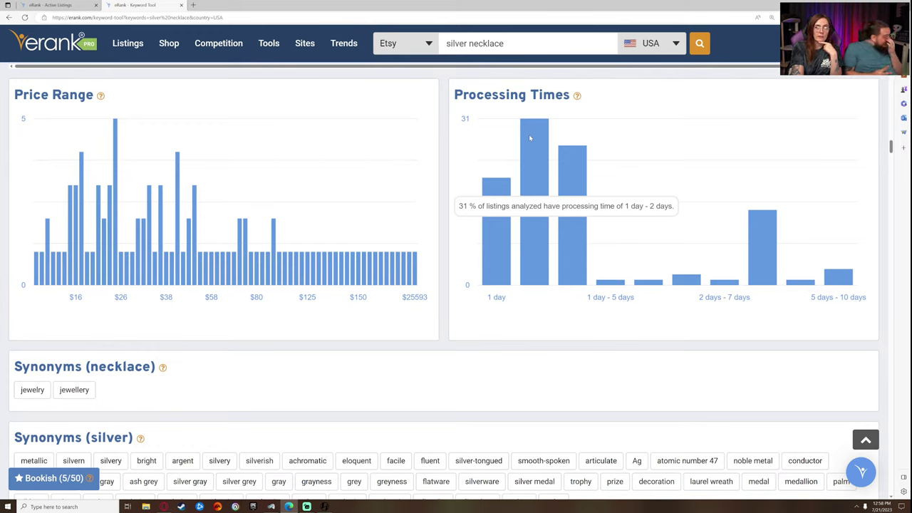
pyautogui.scroll(-6, 379, 328)
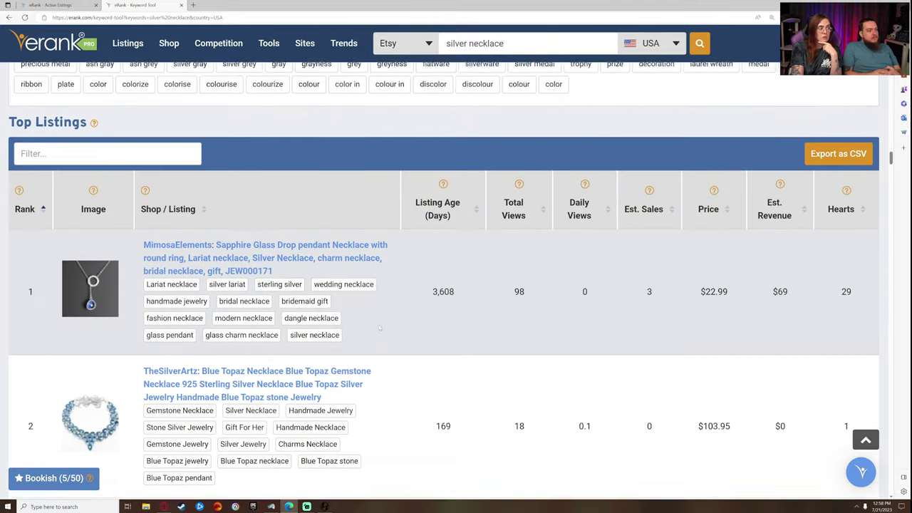
pyautogui.scroll(-1, 380, 328)
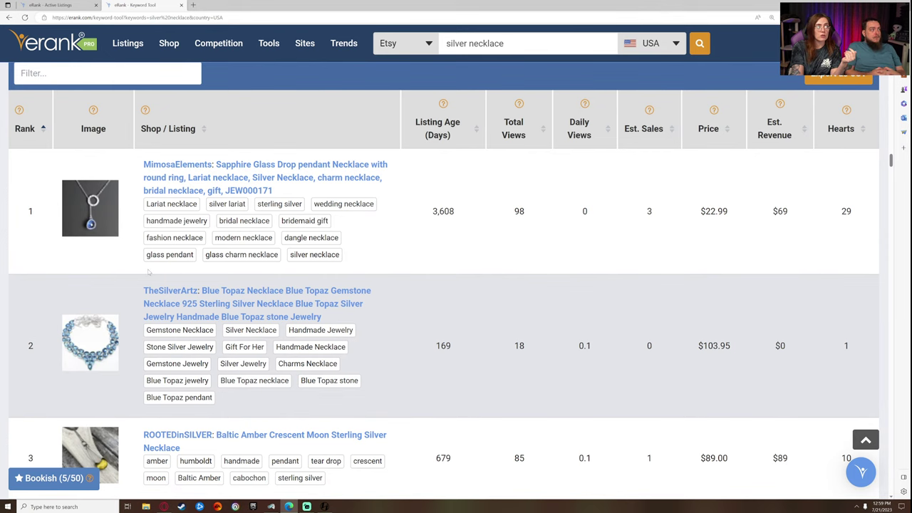
pyautogui.scroll(-2, 341, 347)
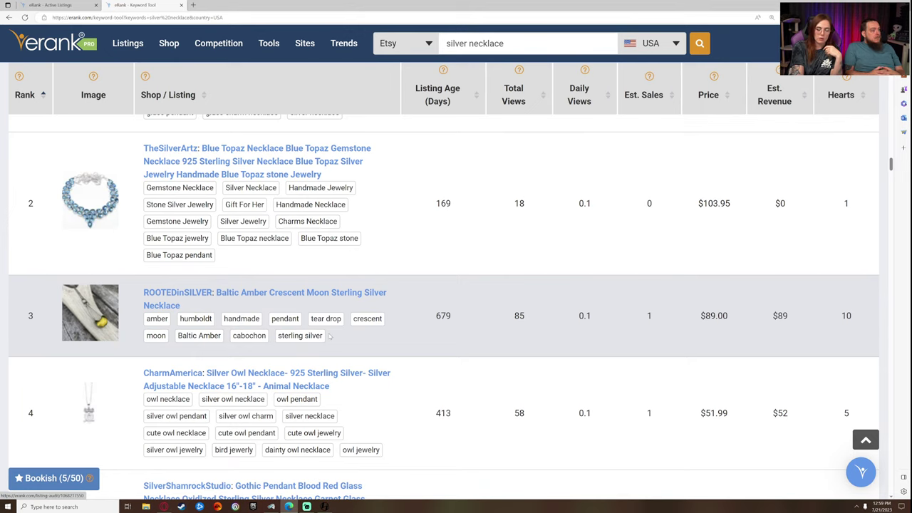
pyautogui.scroll(-4, 331, 370)
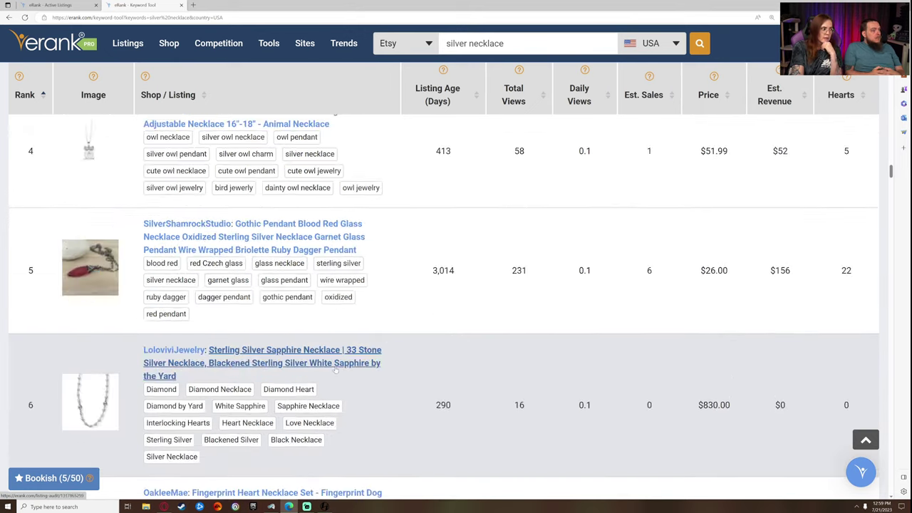
pyautogui.scroll(-5, 334, 370)
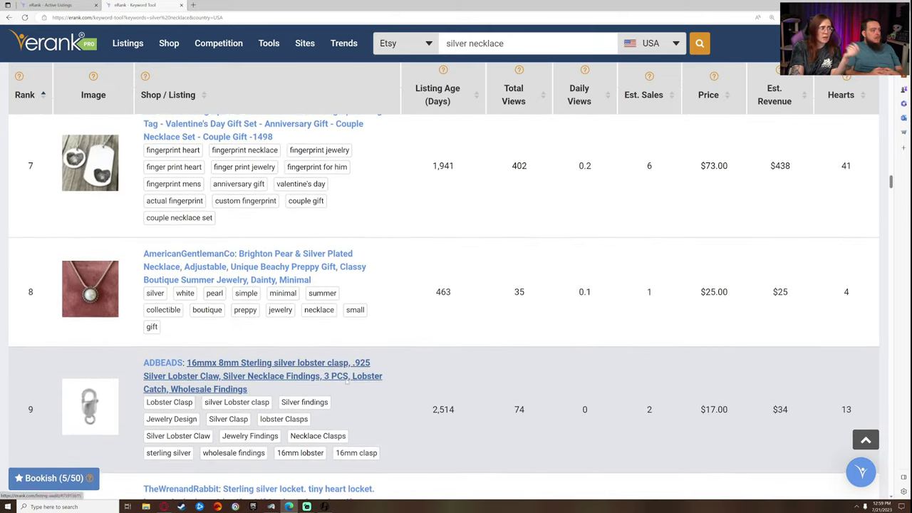
pyautogui.scroll(-7, 347, 379)
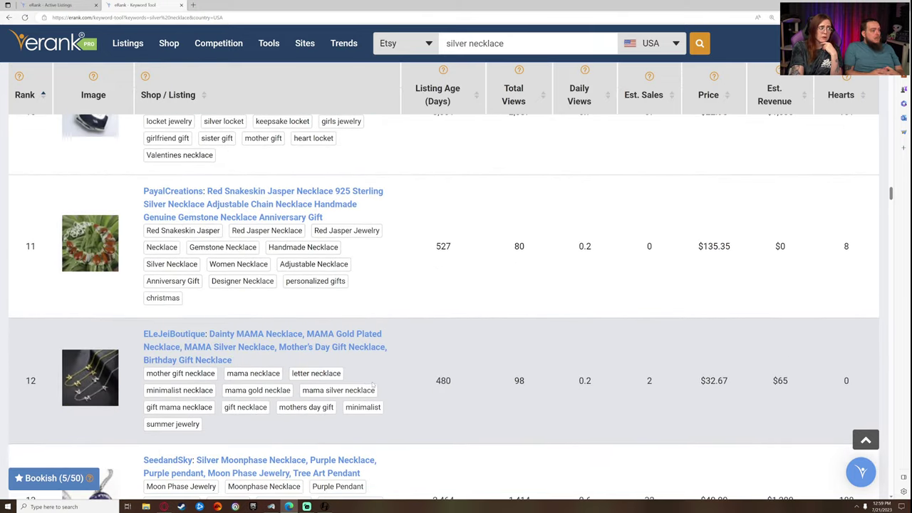
pyautogui.scroll(20, 371, 385)
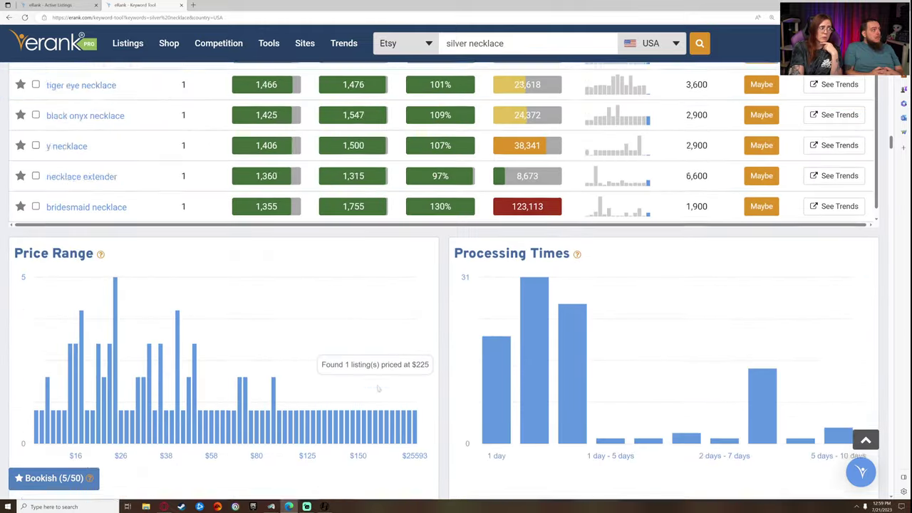
pyautogui.scroll(3, 378, 388)
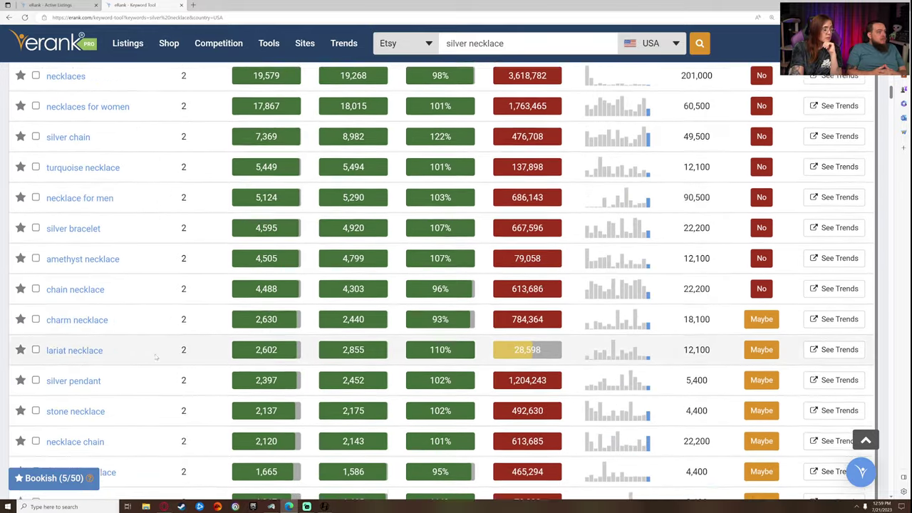
pyautogui.scroll(-5, 155, 352)
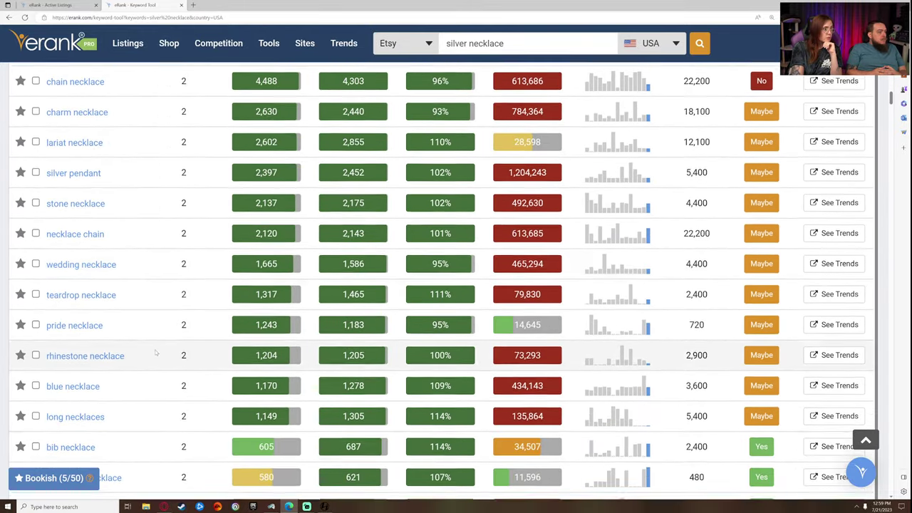
pyautogui.scroll(-2, 155, 351)
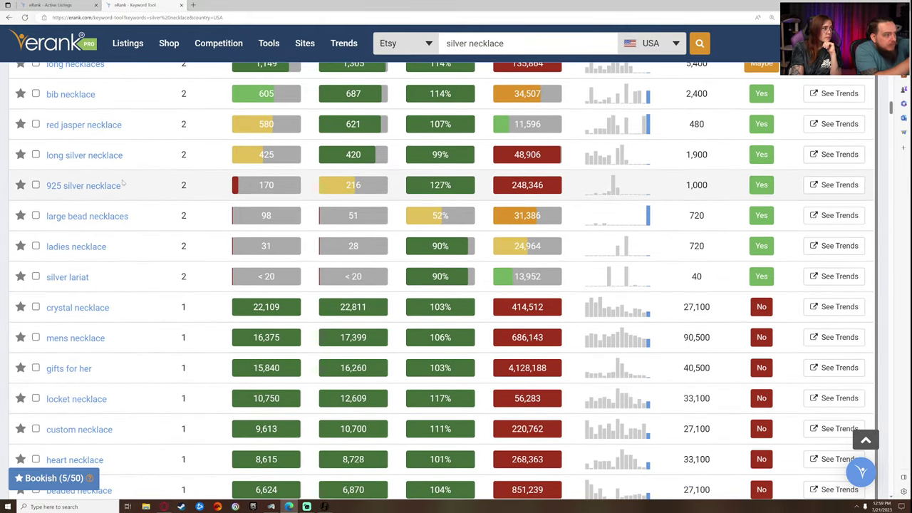
# Step: Open the 'red jasper necklace' keyword results (580 searches, 621 clicks) and review trend, listings and ideas
pyautogui.click(103, 128)
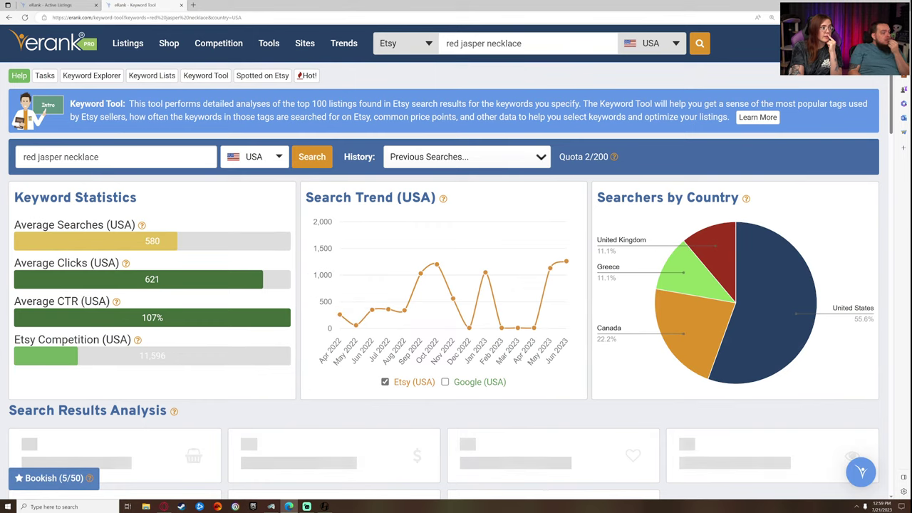
pyautogui.moveTo(568, 262)
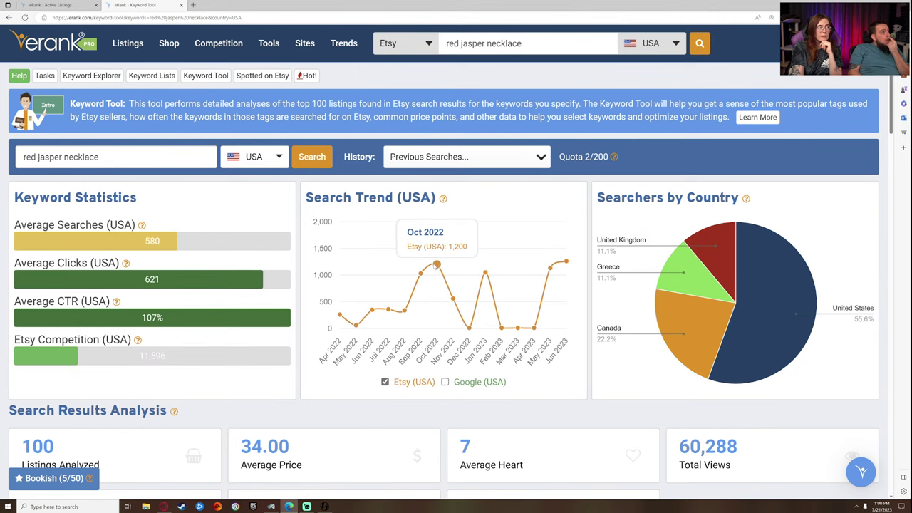
pyautogui.moveTo(437, 265)
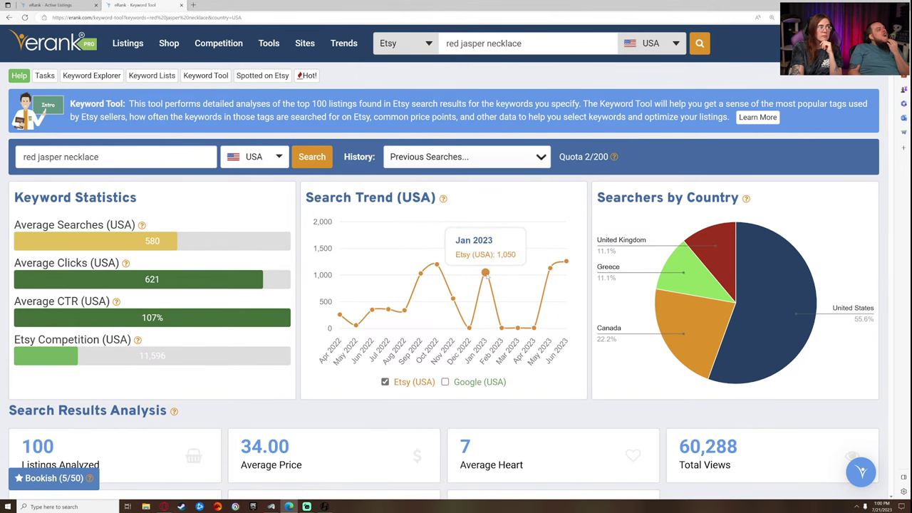
pyautogui.scroll(-7, 437, 265)
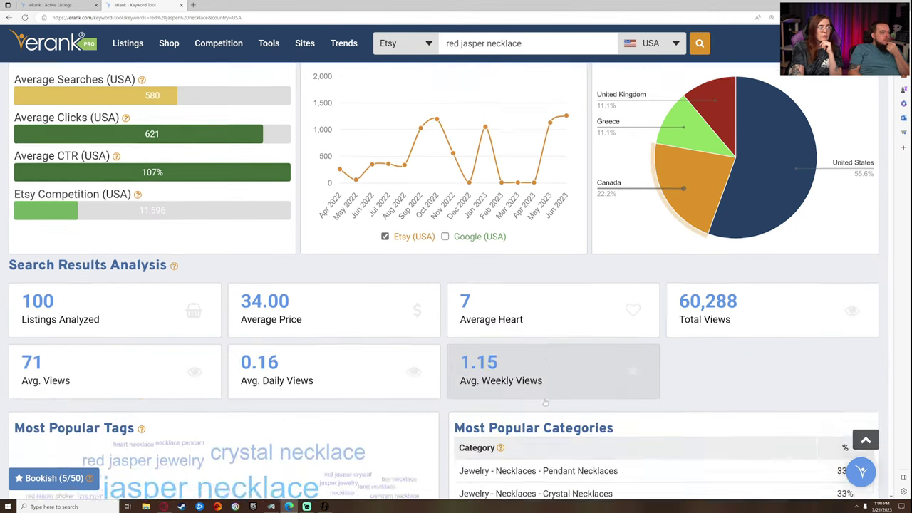
pyautogui.scroll(-15, 515, 397)
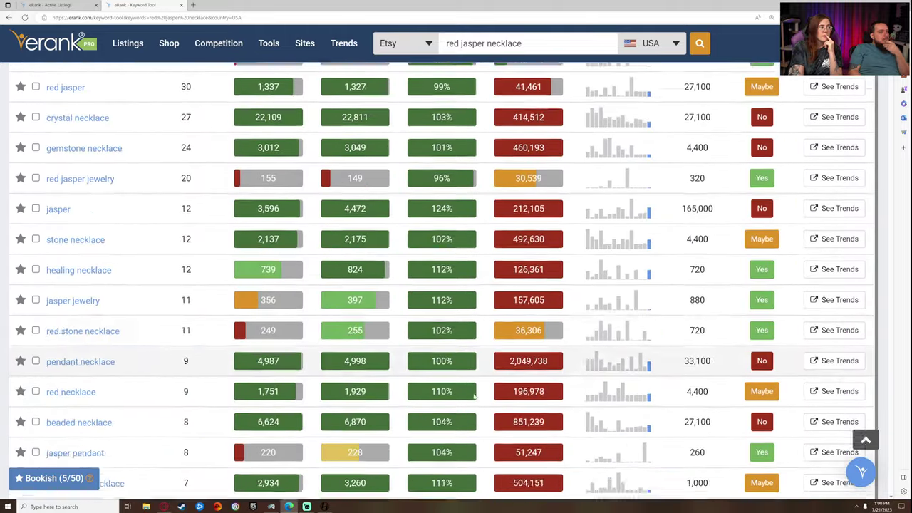
pyautogui.scroll(-20, 475, 398)
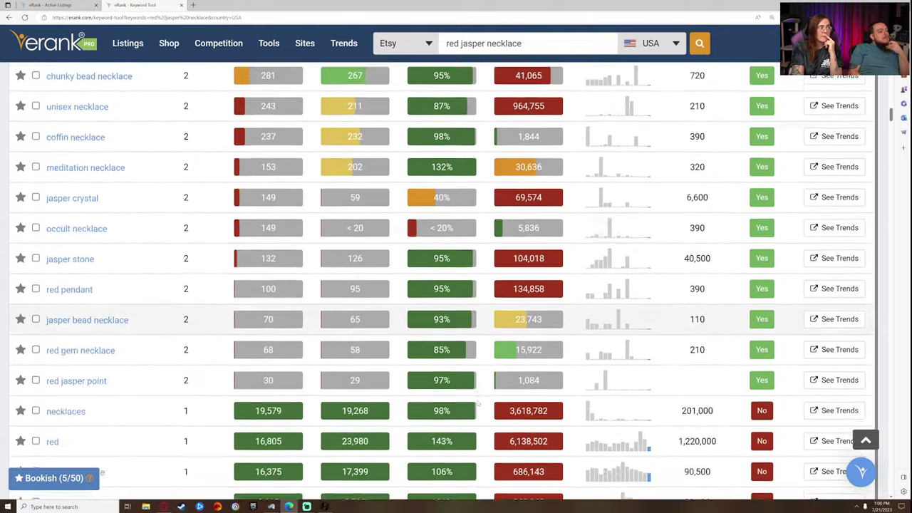
pyautogui.scroll(-15, 476, 407)
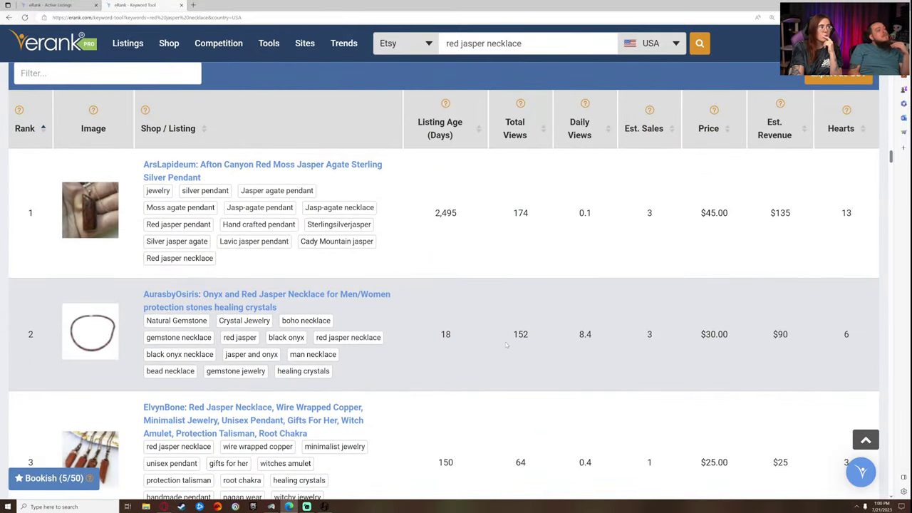
pyautogui.scroll(-6, 402, 443)
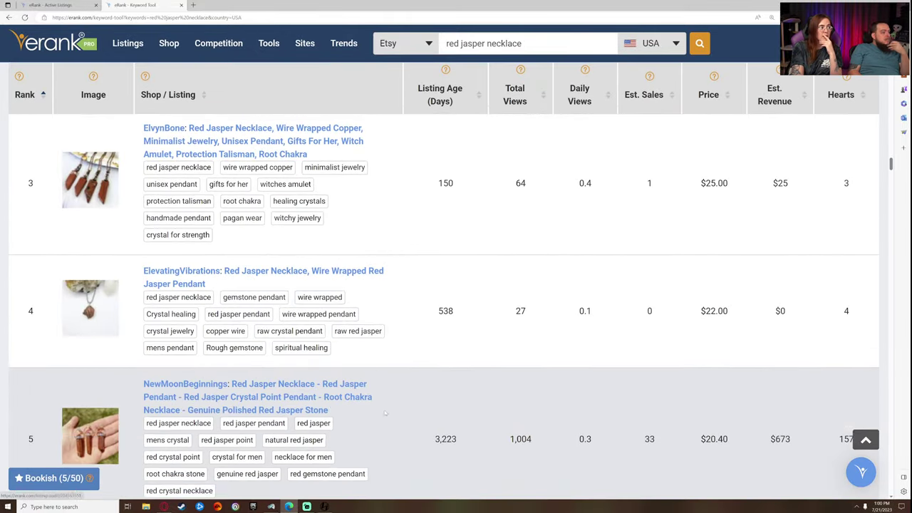
pyautogui.scroll(-5, 402, 421)
pyautogui.scroll(15, 558, 327)
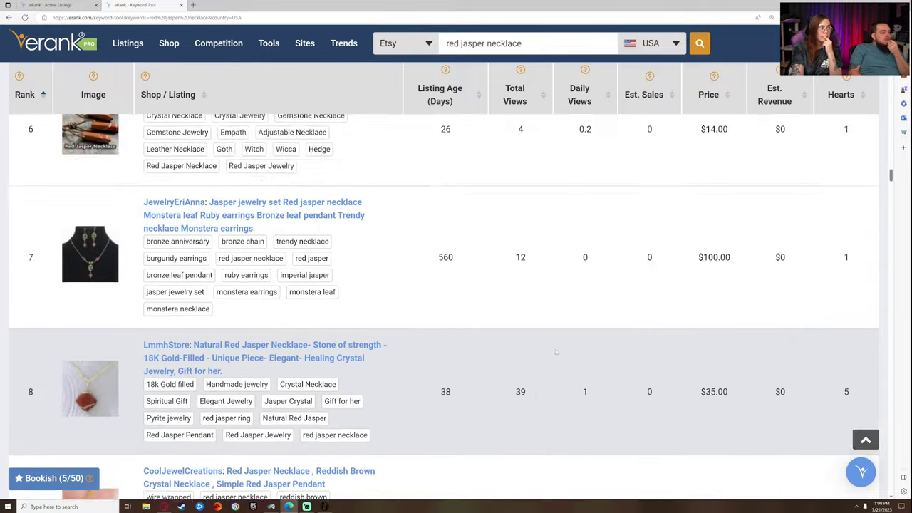
pyautogui.scroll(-20, 558, 328)
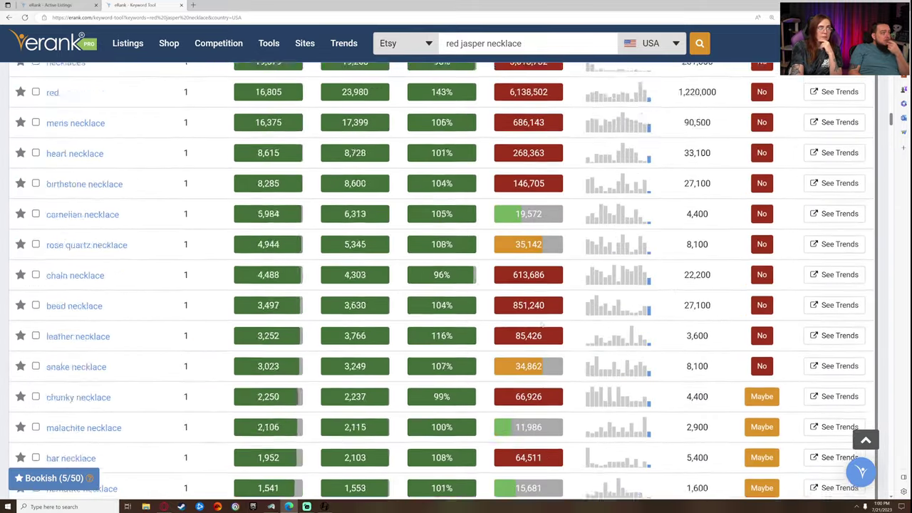
pyautogui.scroll(20, 535, 326)
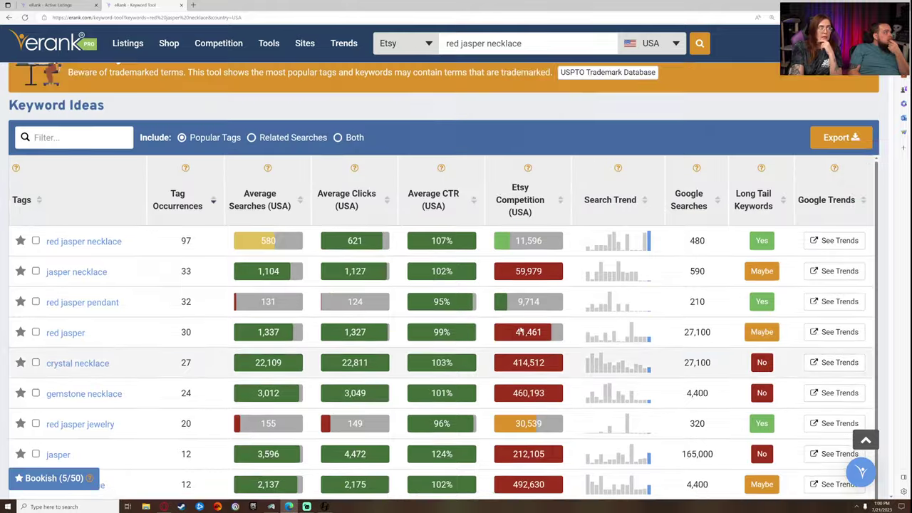
pyautogui.scroll(1, 489, 363)
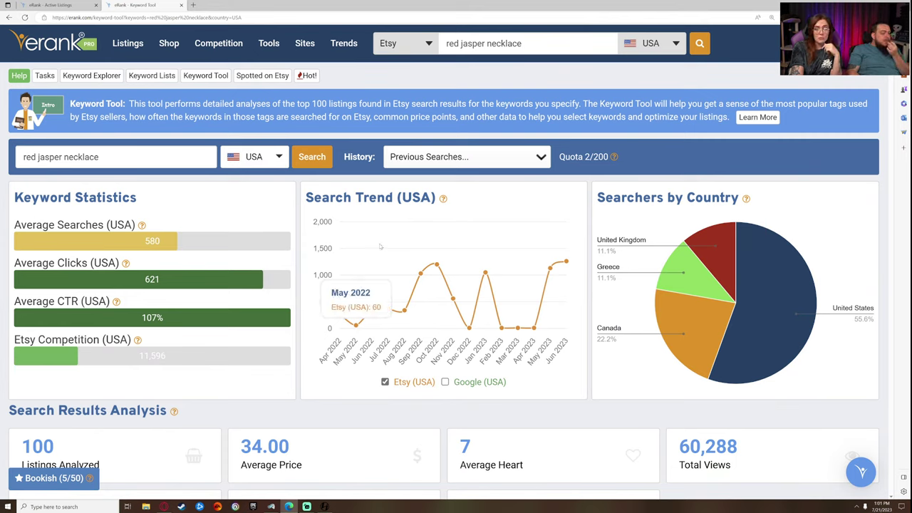
pyautogui.doubleClick(152, 241)
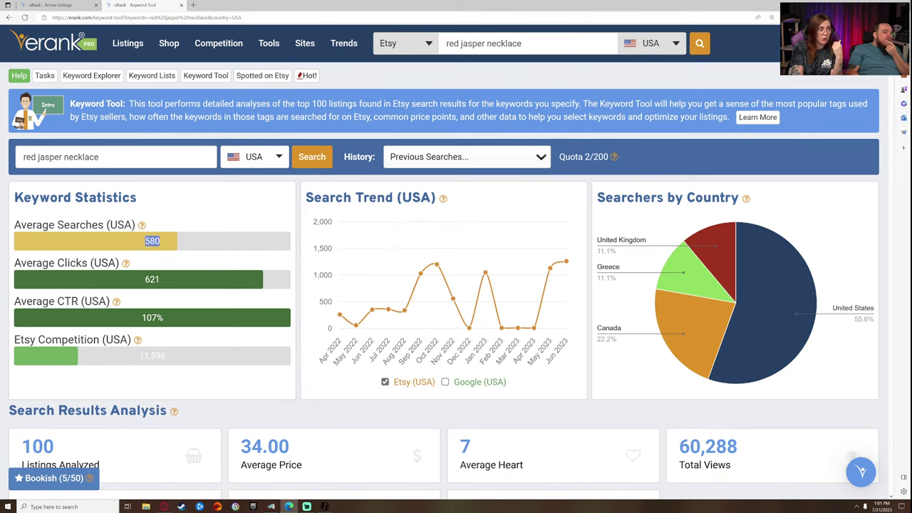
pyautogui.doubleClick(151, 355)
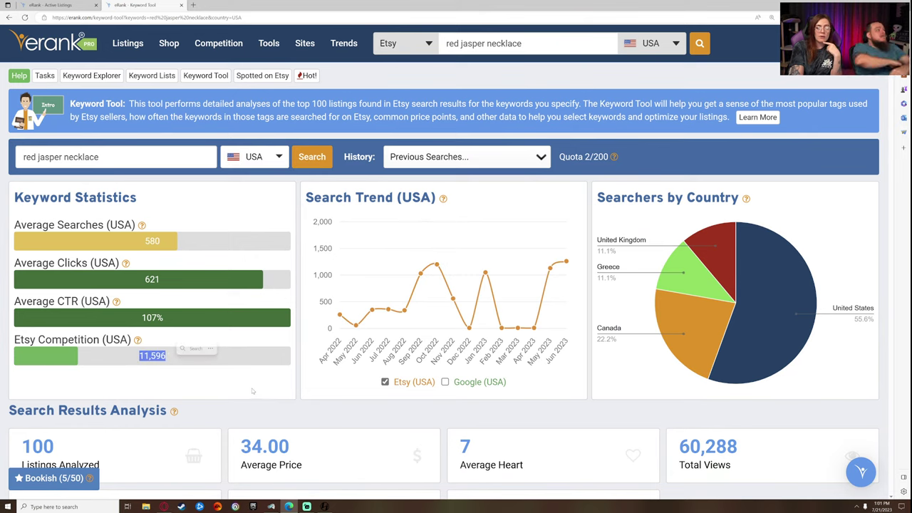
pyautogui.click(242, 382)
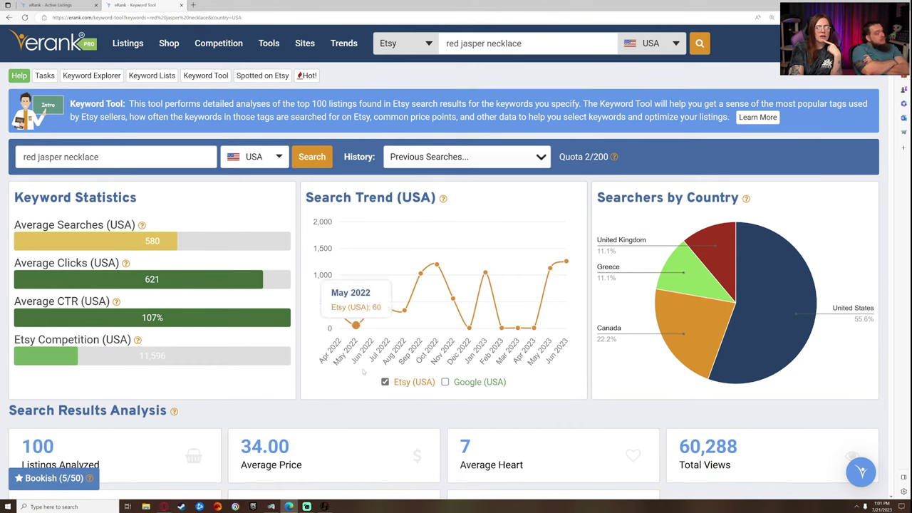
pyautogui.moveTo(563, 277)
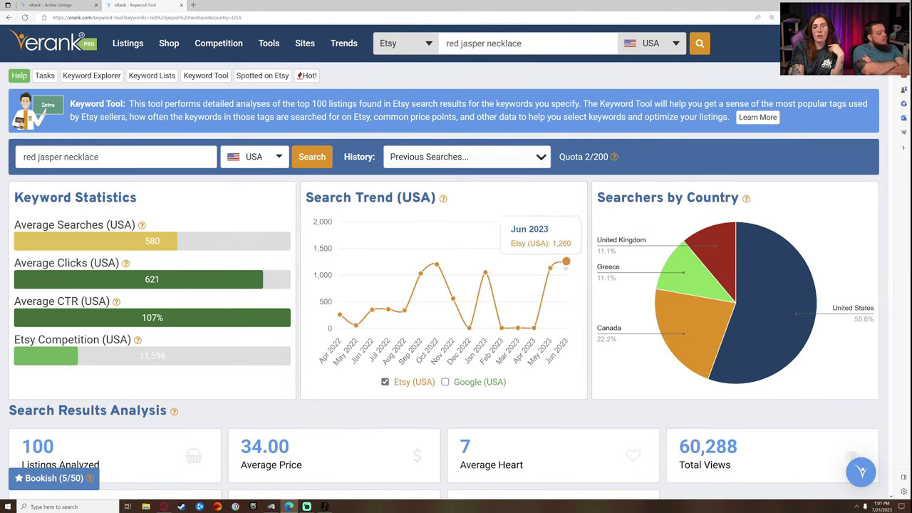
pyautogui.moveTo(426, 275)
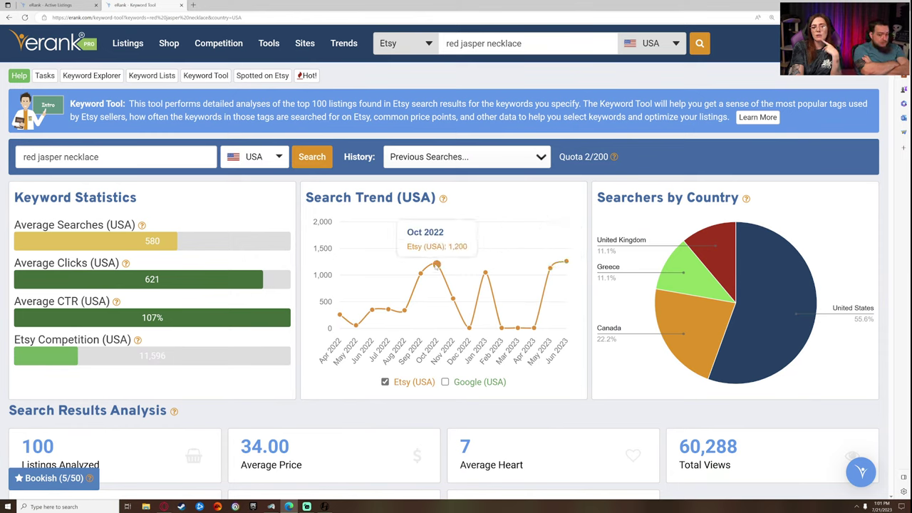
pyautogui.moveTo(484, 273)
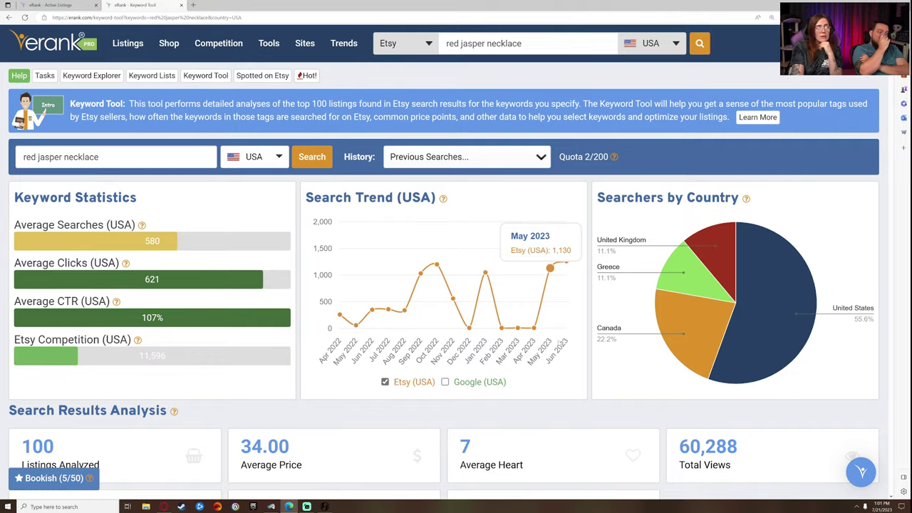
pyautogui.scroll(-2, 557, 338)
pyautogui.scroll(-3, 555, 340)
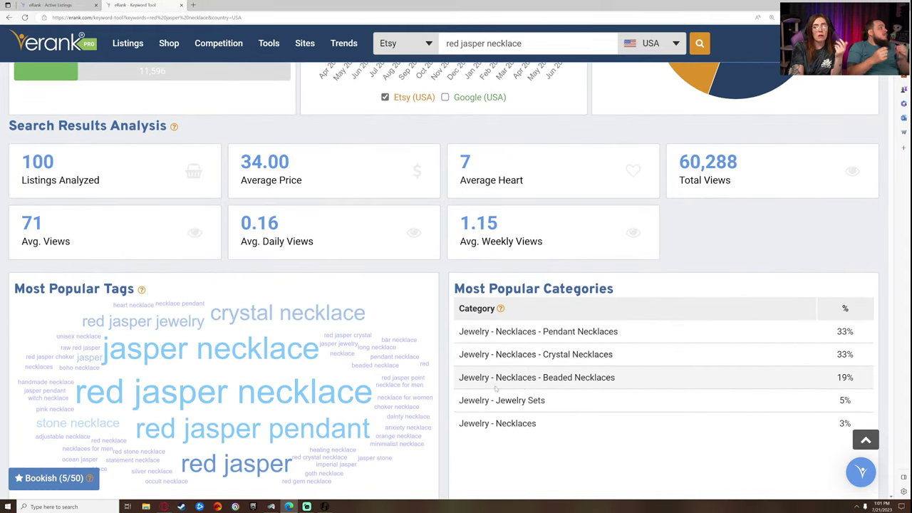
pyautogui.scroll(-1, 521, 388)
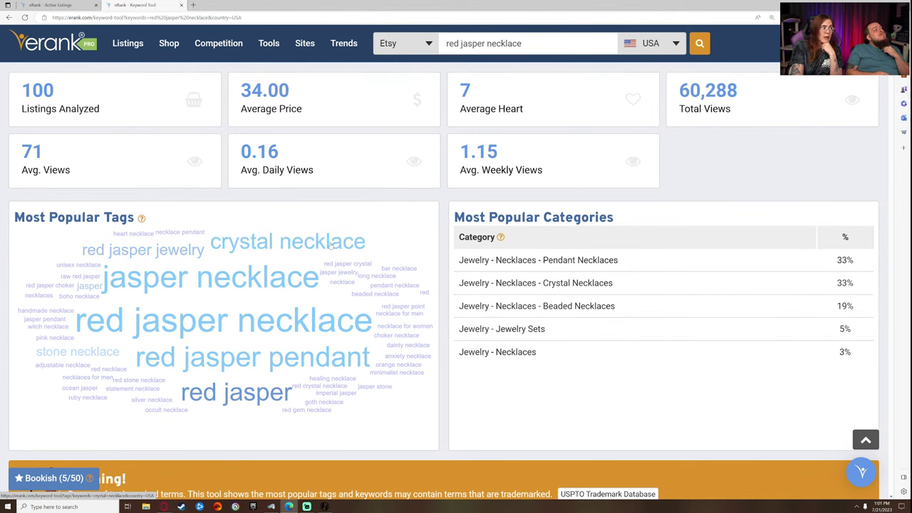
# Step: Open the 'crystal necklace' analysis and inspect its search trend and country breakdown (US 72.9%)
pyautogui.click(276, 243)
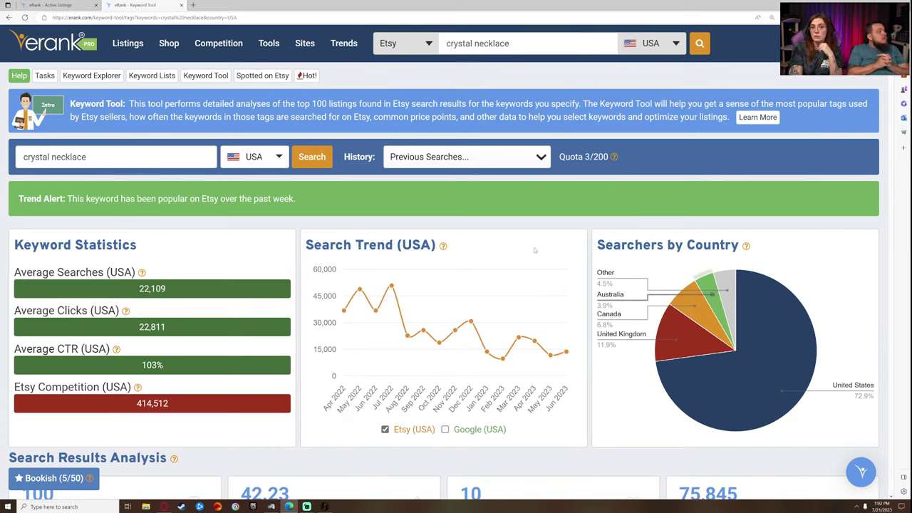
pyautogui.moveTo(395, 283)
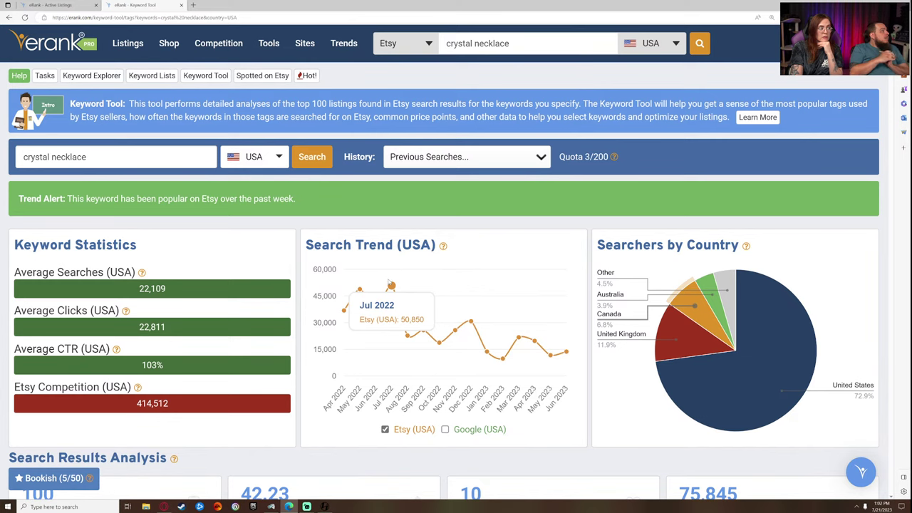
pyautogui.moveTo(362, 284)
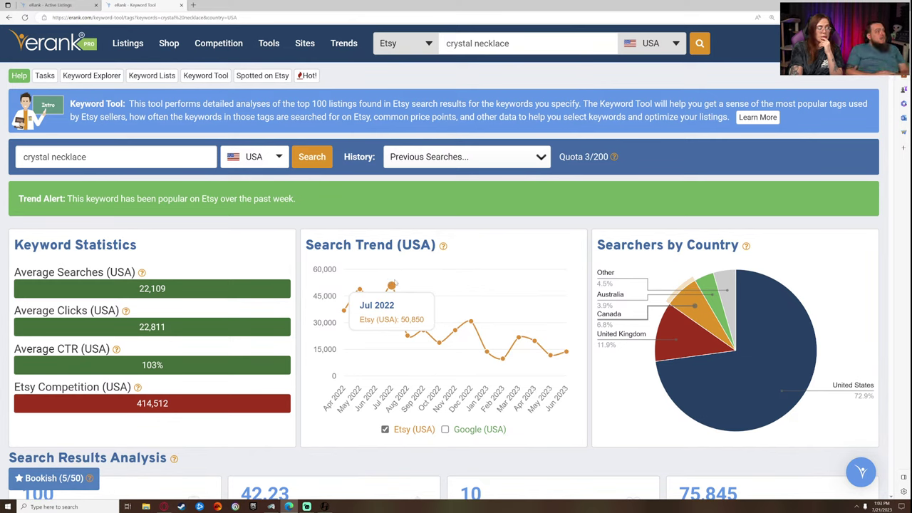
pyautogui.moveTo(475, 326)
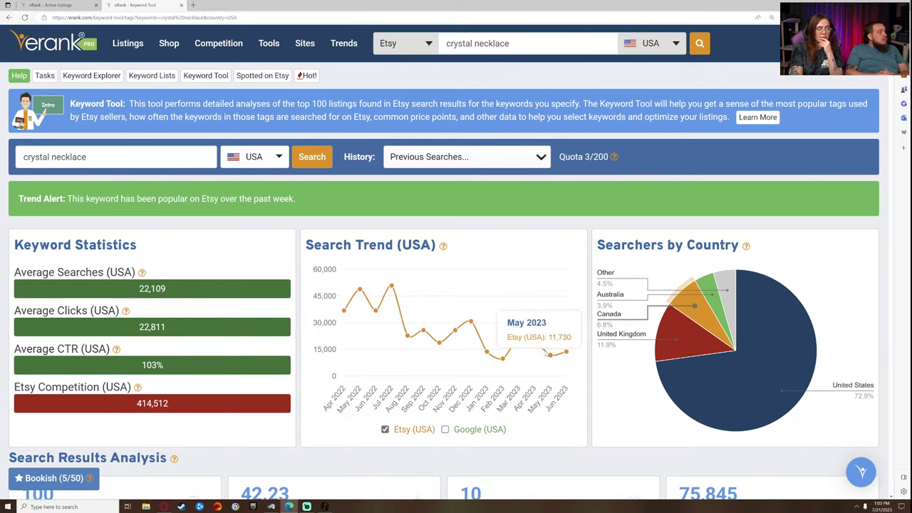
pyautogui.moveTo(568, 354)
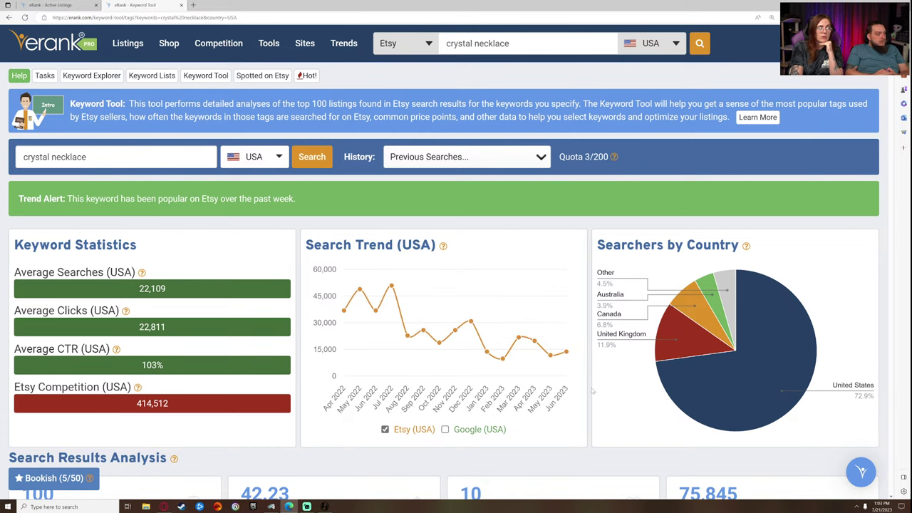
pyautogui.moveTo(673, 376)
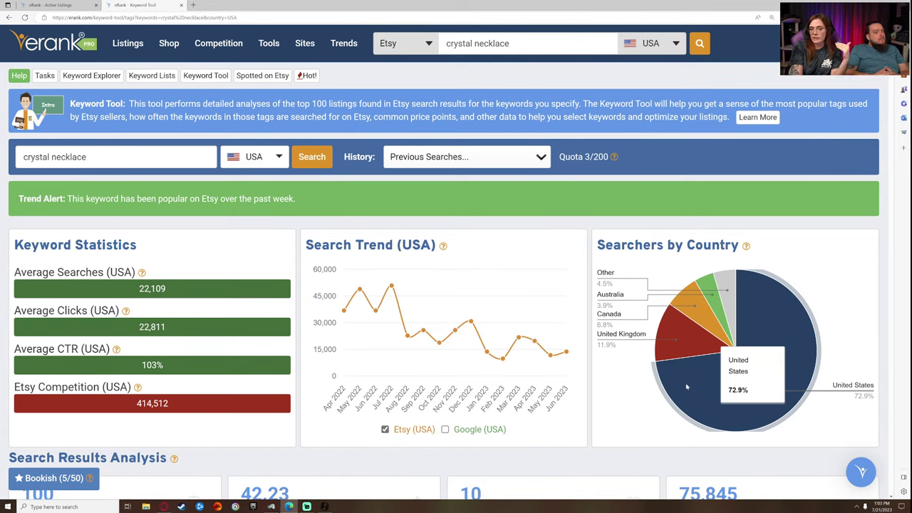
pyautogui.moveTo(679, 339)
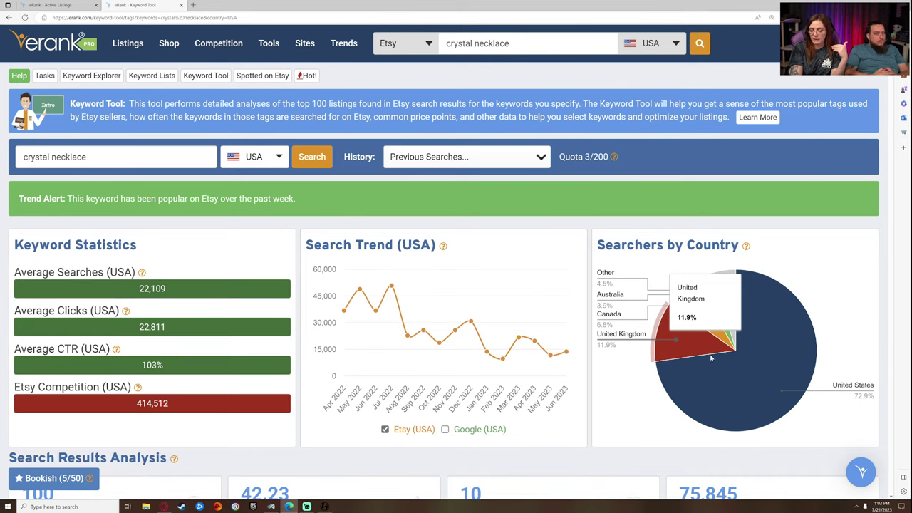
pyautogui.moveTo(719, 321)
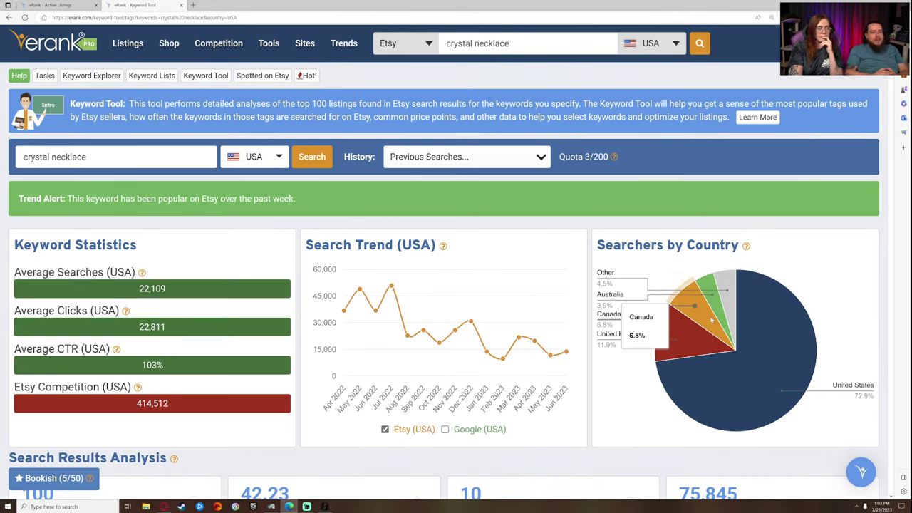
pyautogui.scroll(-4, 766, 332)
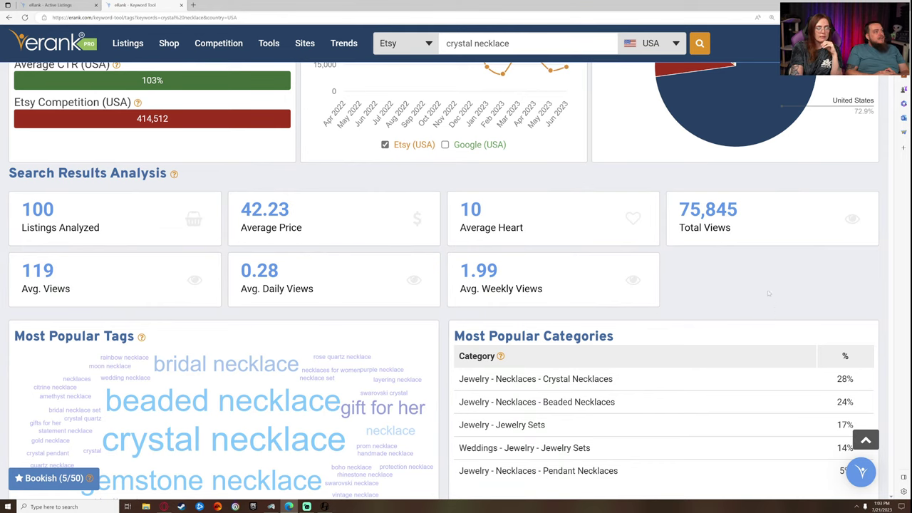
pyautogui.scroll(-3, 762, 260)
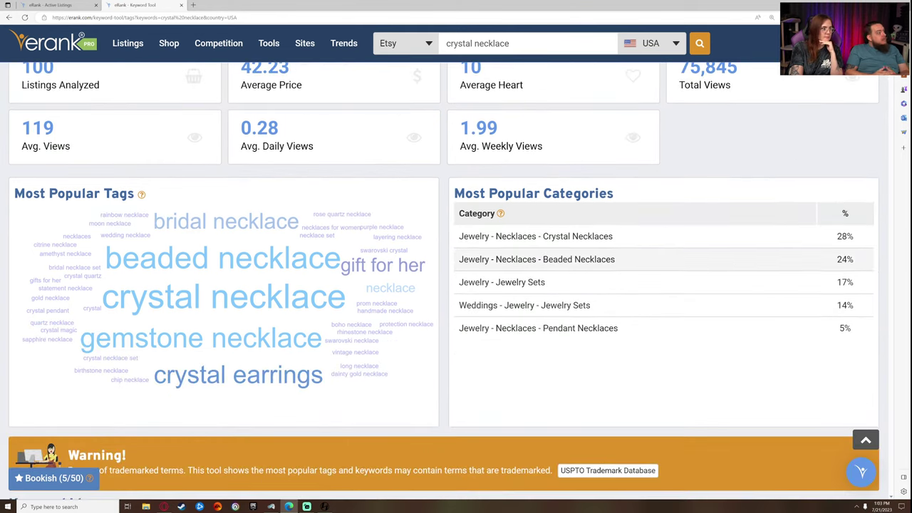
pyautogui.scroll(-5, 440, 260)
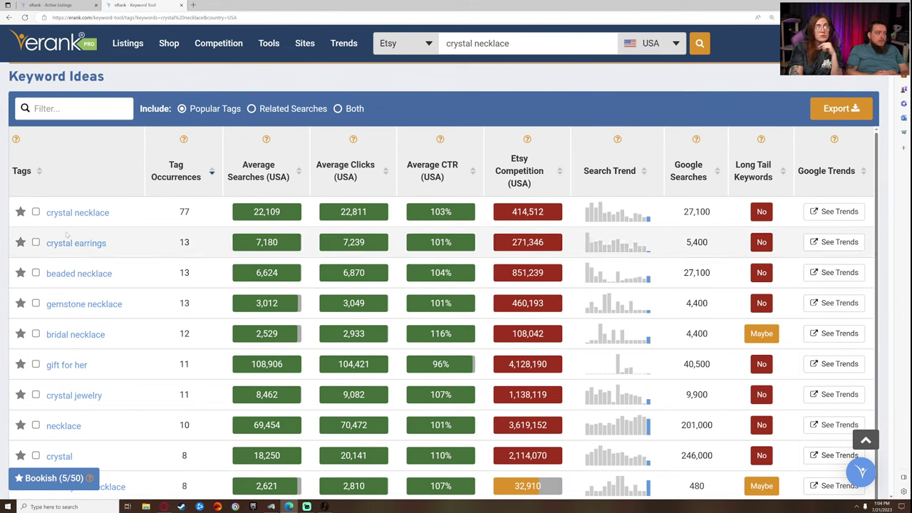
# Step: Select crystal necklace, crystal earrings, beaded necklace, gemstone necklace and bridal necklace, then copy the 5 tags
pyautogui.click(36, 212)
pyautogui.click(36, 242)
pyautogui.click(35, 273)
pyautogui.click(35, 304)
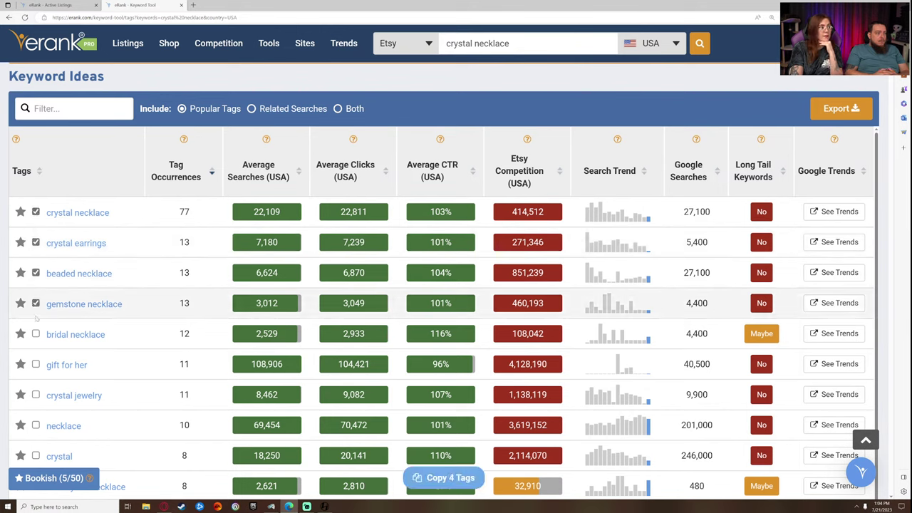
pyautogui.click(36, 333)
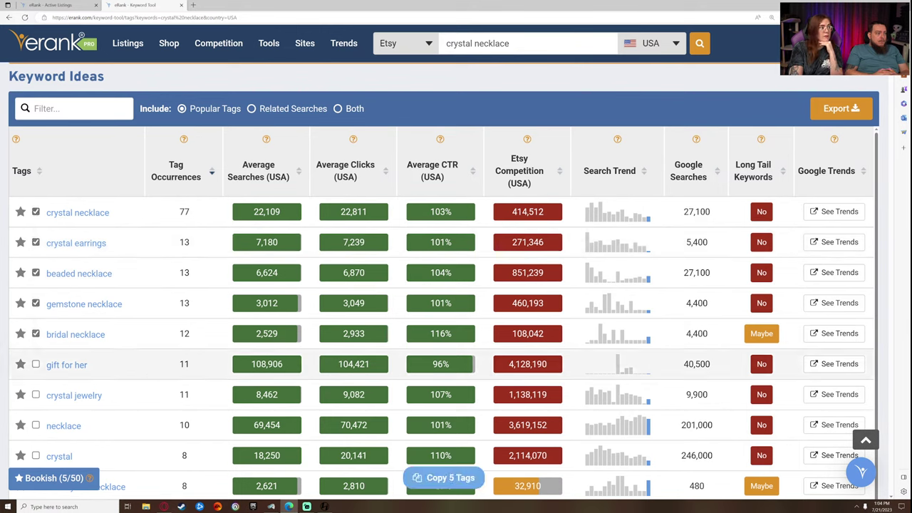
pyautogui.click(447, 481)
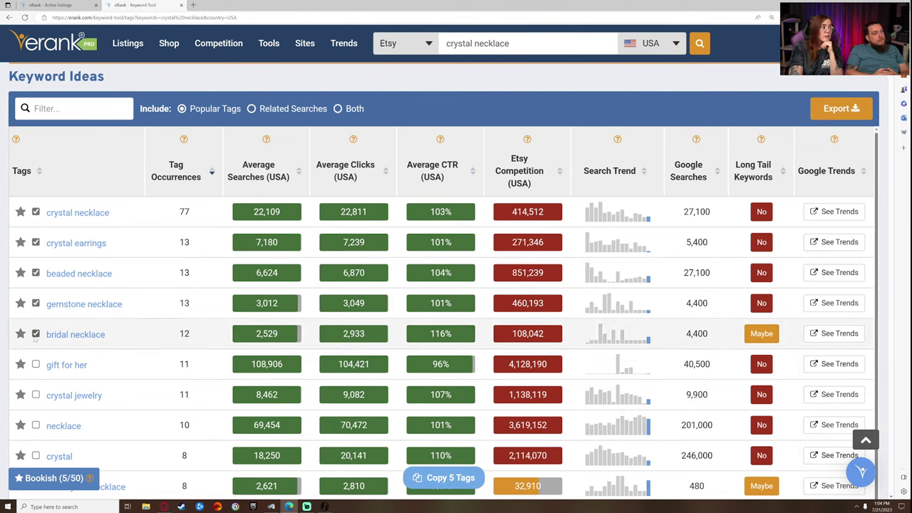
# Step: Clear the checkboxes on all five selected tags again
pyautogui.click(36, 333)
pyautogui.click(36, 302)
pyautogui.click(36, 273)
pyautogui.click(35, 242)
pyautogui.click(36, 212)
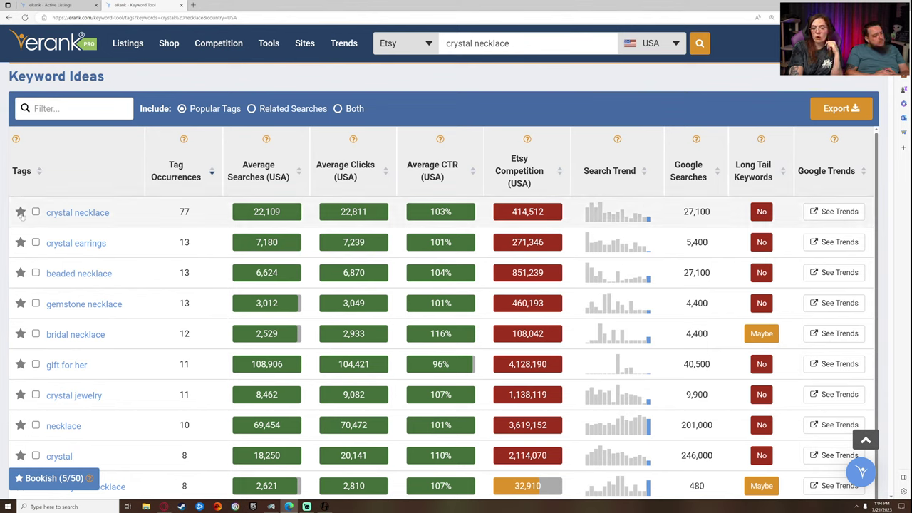
# Step: Star 'crystal necklace' into the Bookish list and show its 6 saved keywords
pyautogui.click(21, 212)
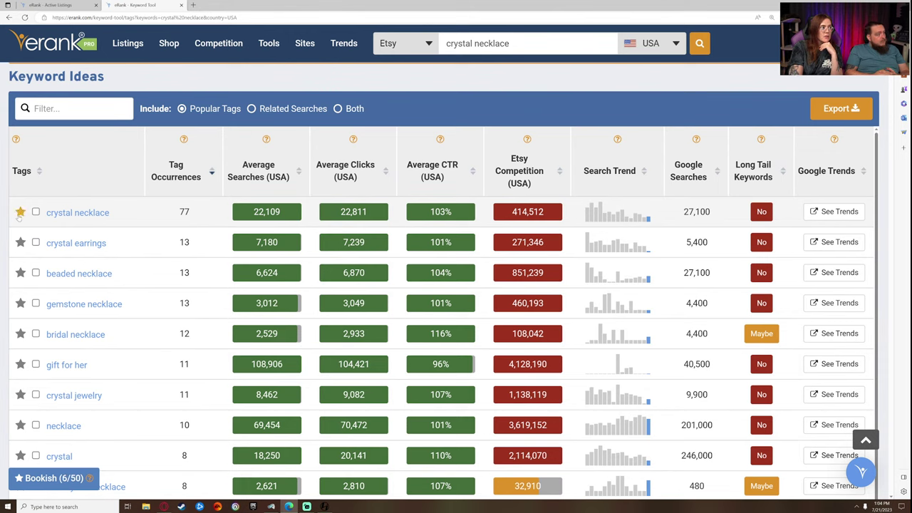
pyautogui.click(53, 478)
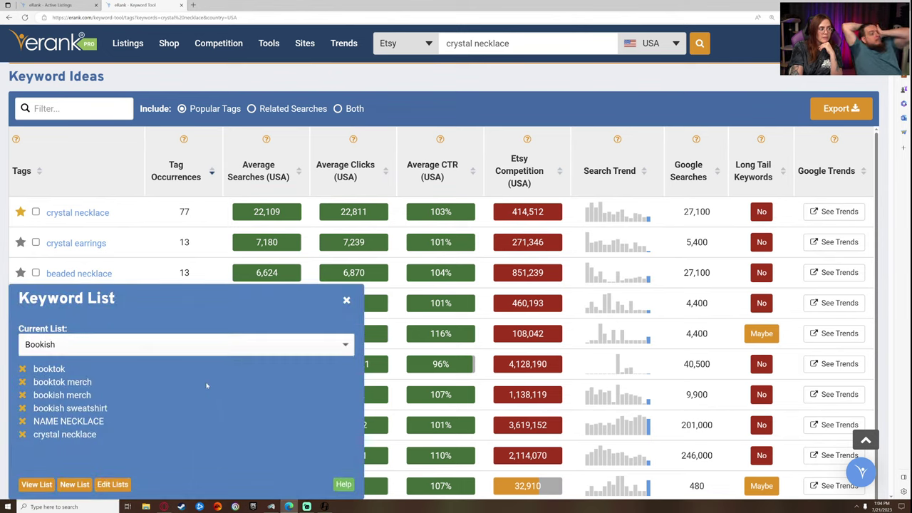
# Step: Keep Bookish as the current list and delete 'crystal necklace' and 'NAME NECKLACE' from it
pyautogui.click(73, 485)
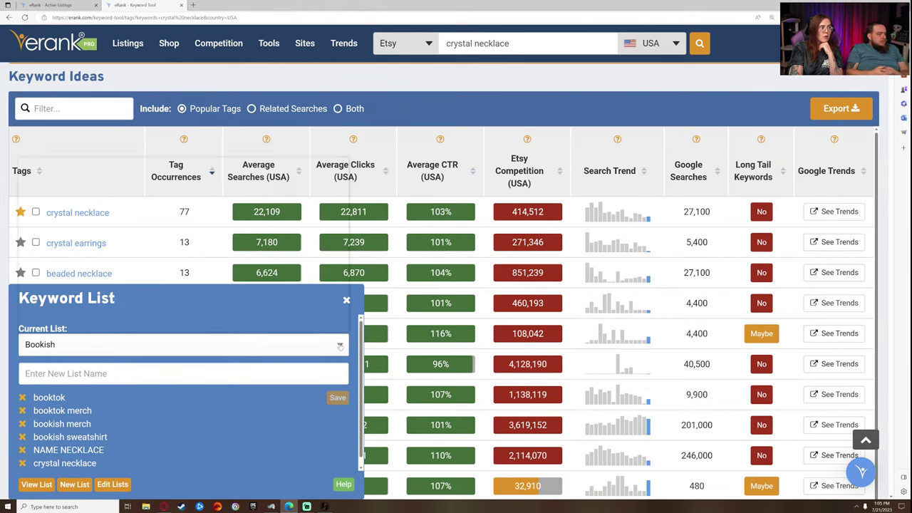
pyautogui.click(214, 344)
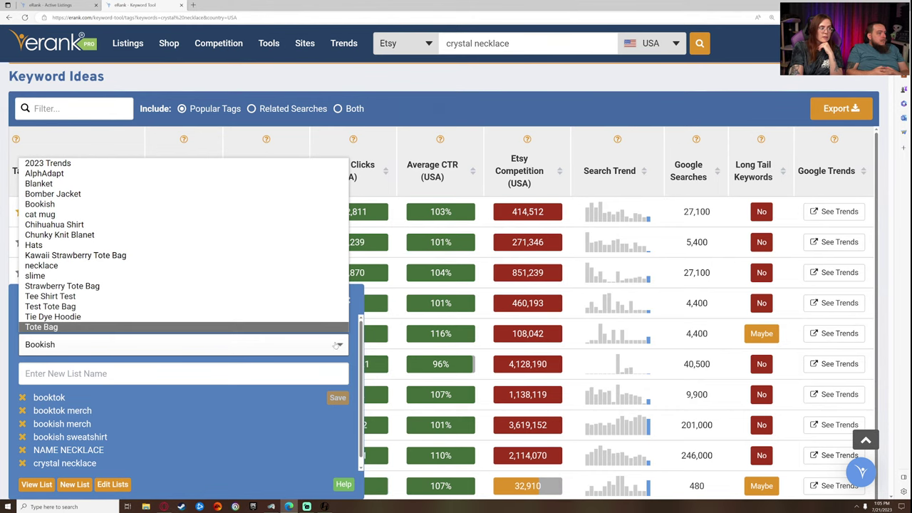
pyautogui.click(336, 349)
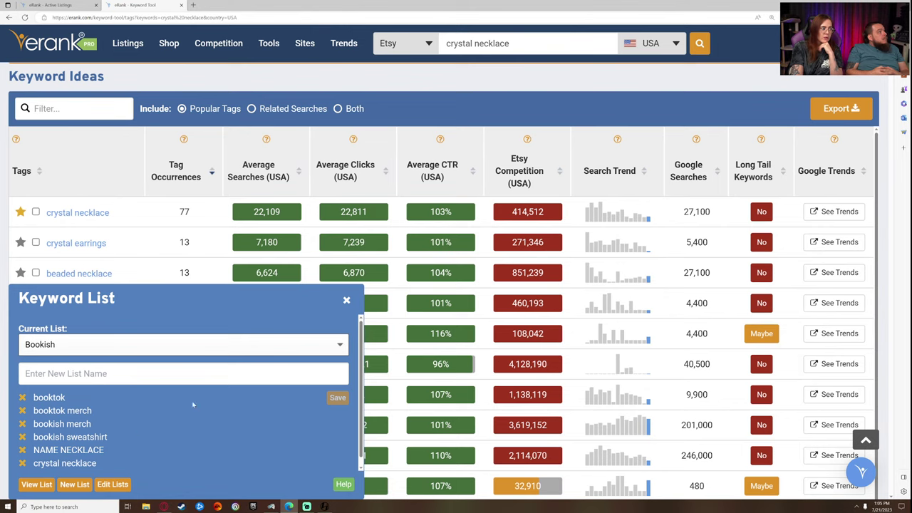
pyautogui.click(23, 462)
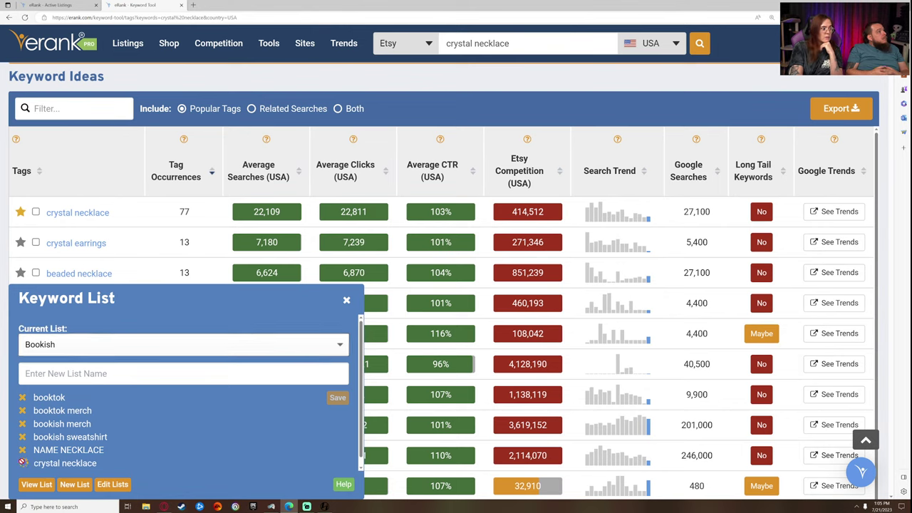
pyautogui.click(23, 450)
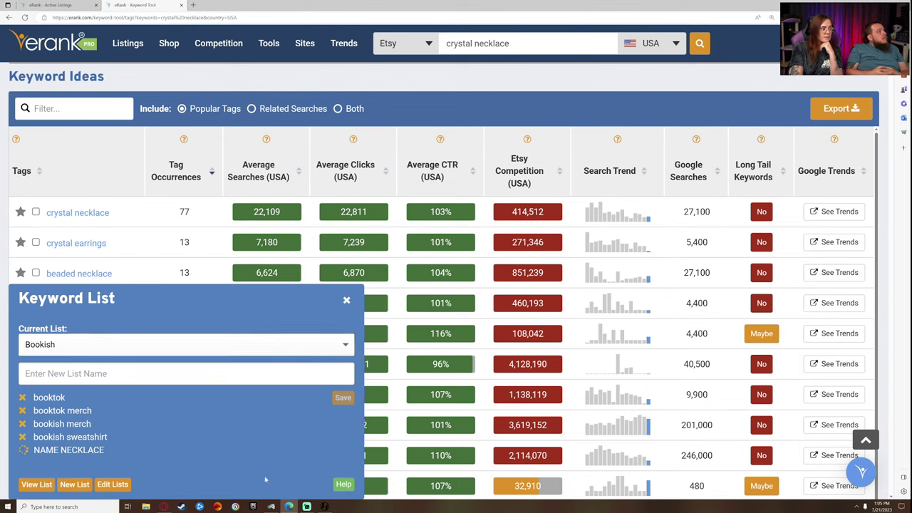
pyautogui.click(30, 486)
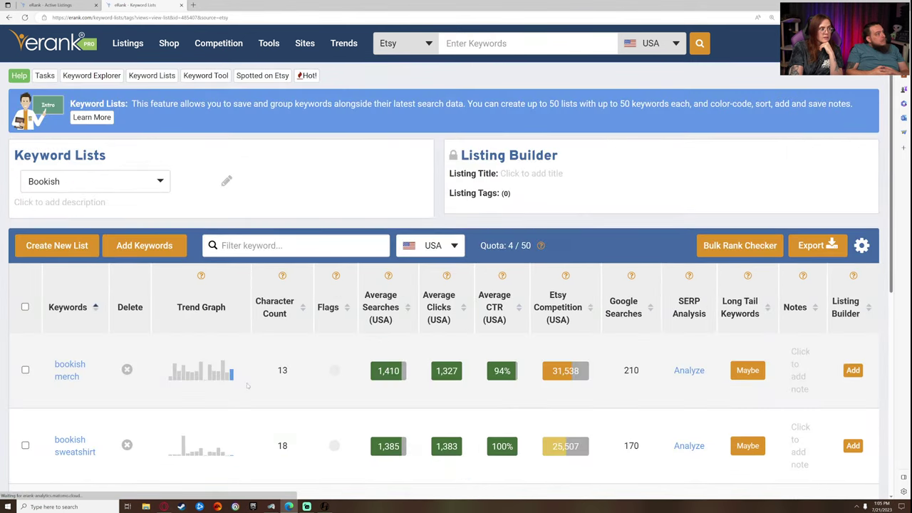
pyautogui.scroll(-1, 281, 339)
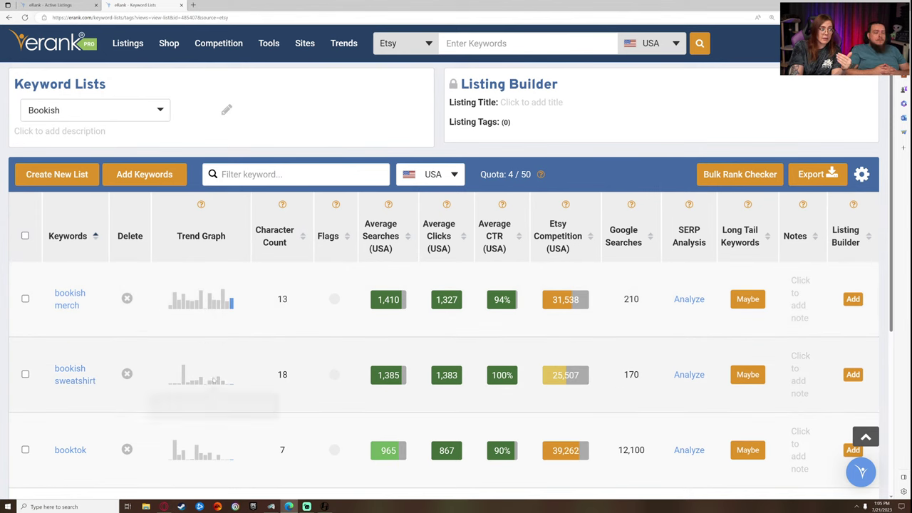
pyautogui.scroll(-3, 225, 388)
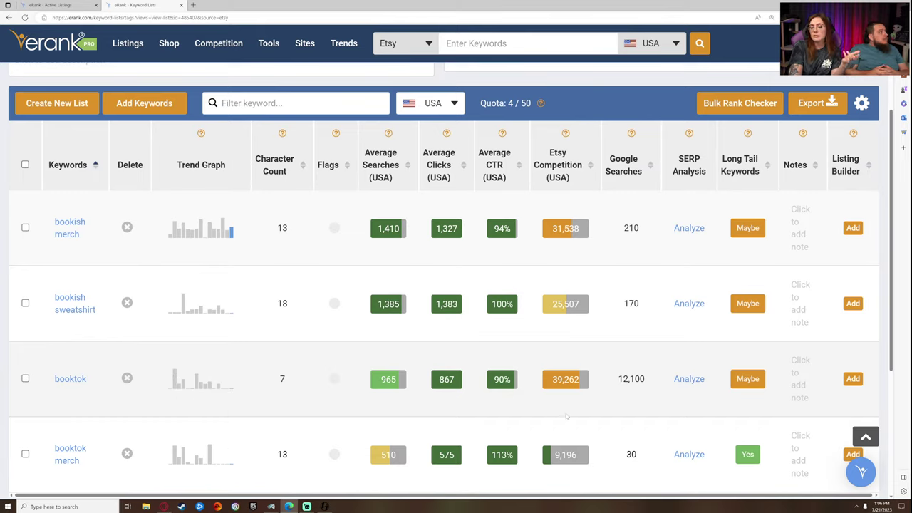
pyautogui.scroll(-3, 529, 410)
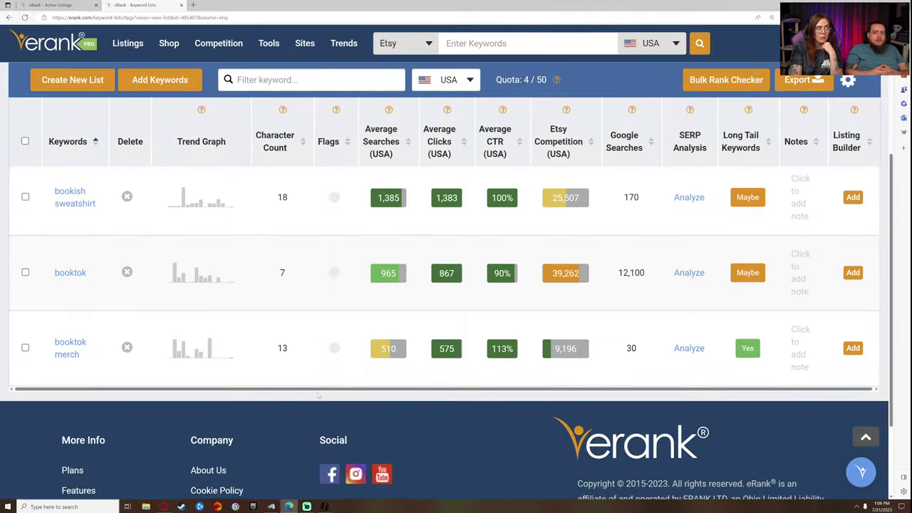
pyautogui.scroll(6, 499, 395)
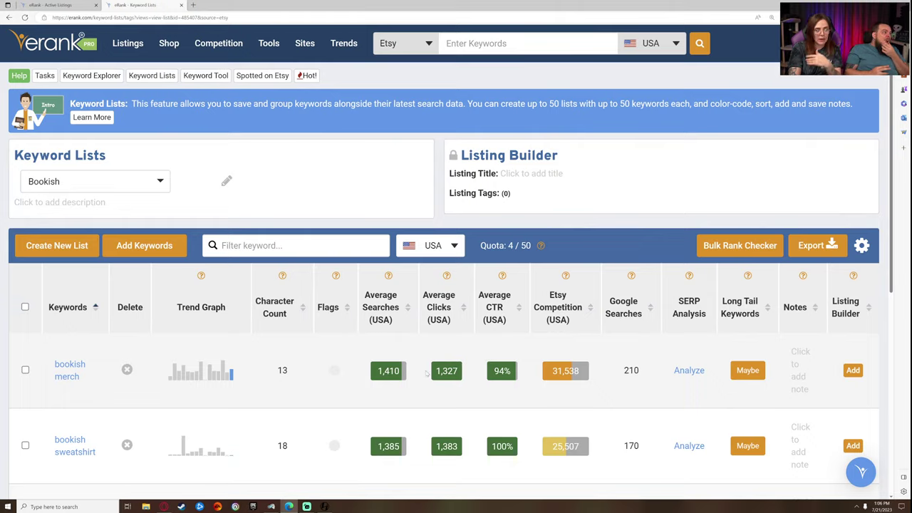
pyautogui.scroll(-1, 426, 372)
# Step: Set Flags colours: green for bookish merch and bookish sweatshirt, red for booktok, yellow for booktok merch
pyautogui.click(338, 301)
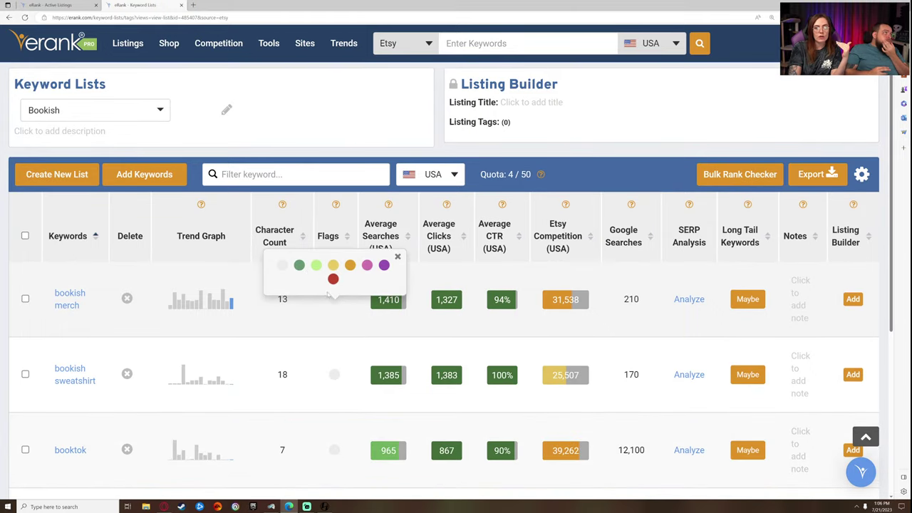
pyautogui.click(299, 267)
pyautogui.scroll(-1, 334, 303)
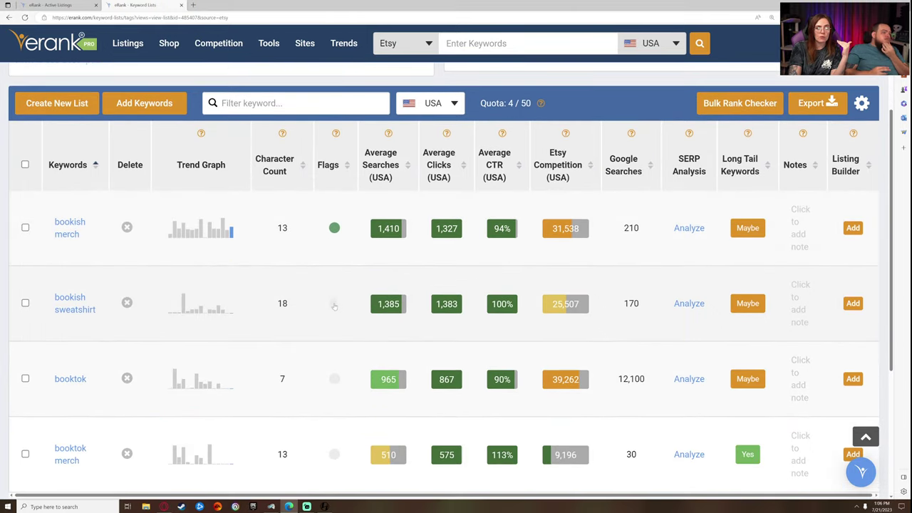
pyautogui.click(334, 304)
pyautogui.click(299, 267)
pyautogui.scroll(-1, 389, 300)
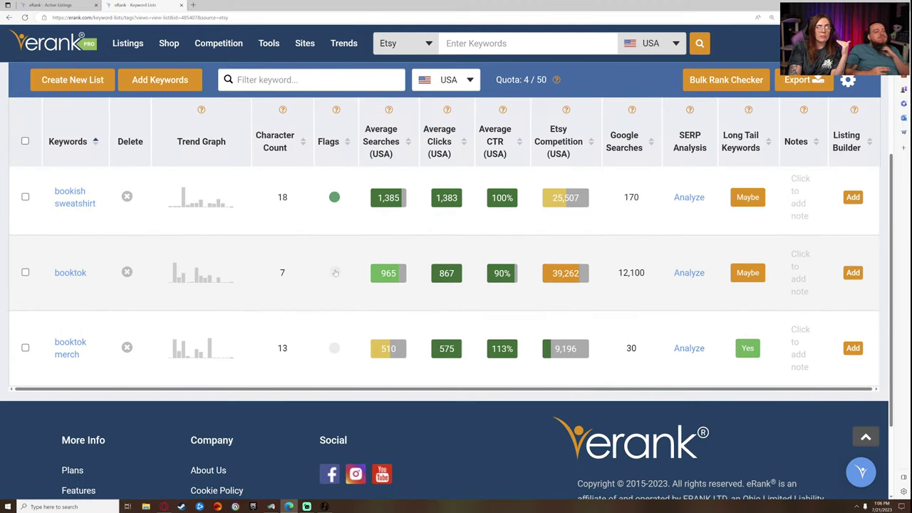
pyautogui.click(334, 273)
pyautogui.click(332, 250)
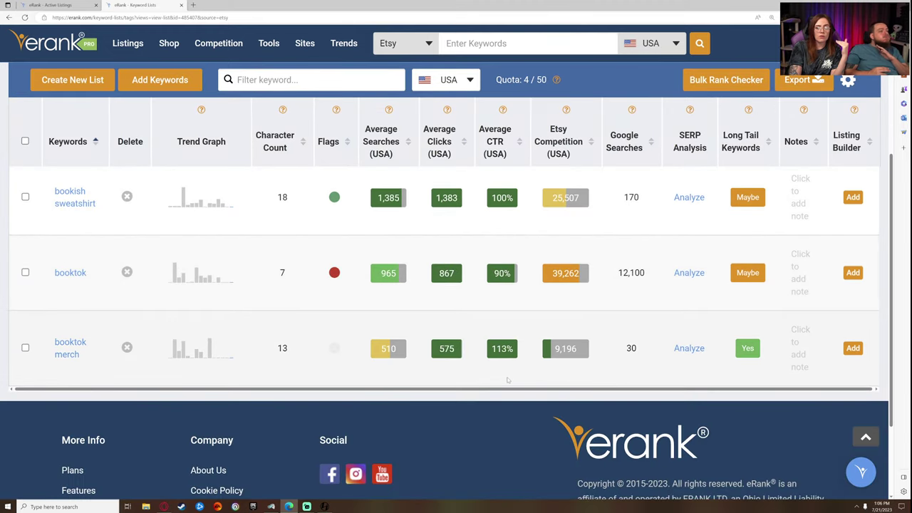
pyautogui.click(336, 350)
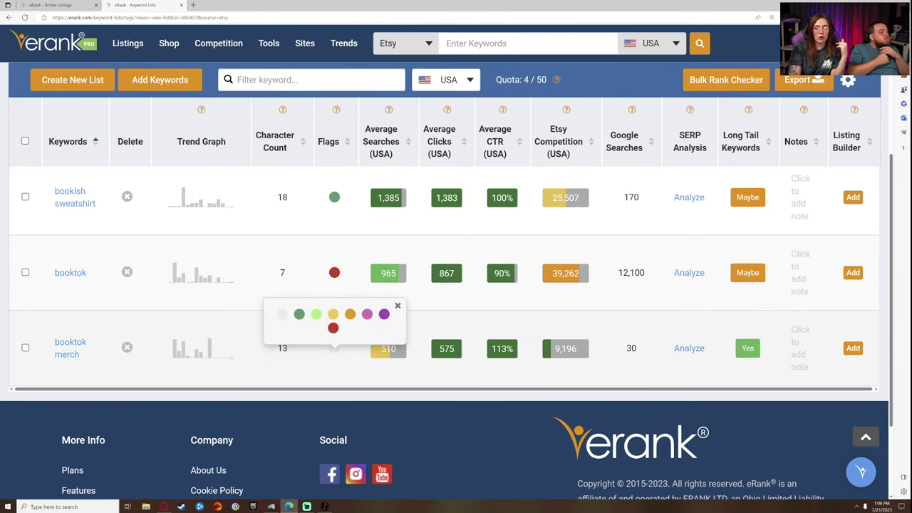
pyautogui.click(333, 314)
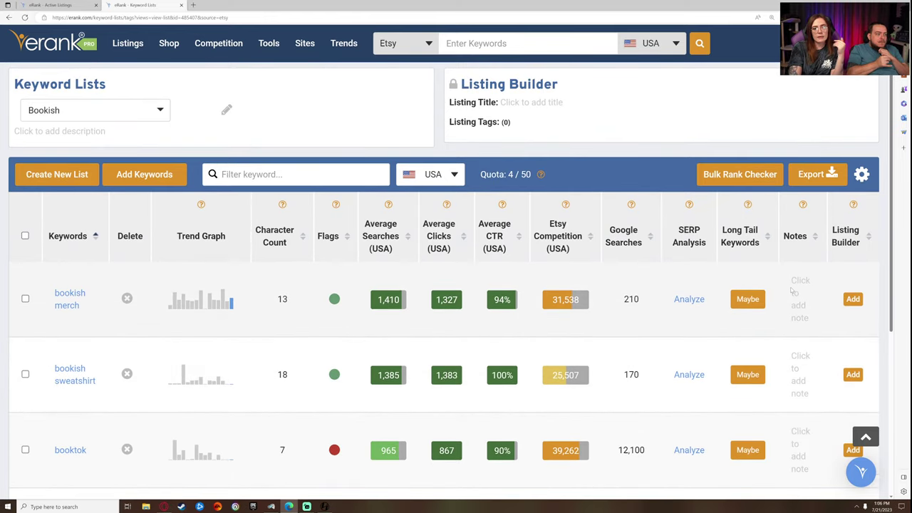
pyautogui.scroll(1, 547, 211)
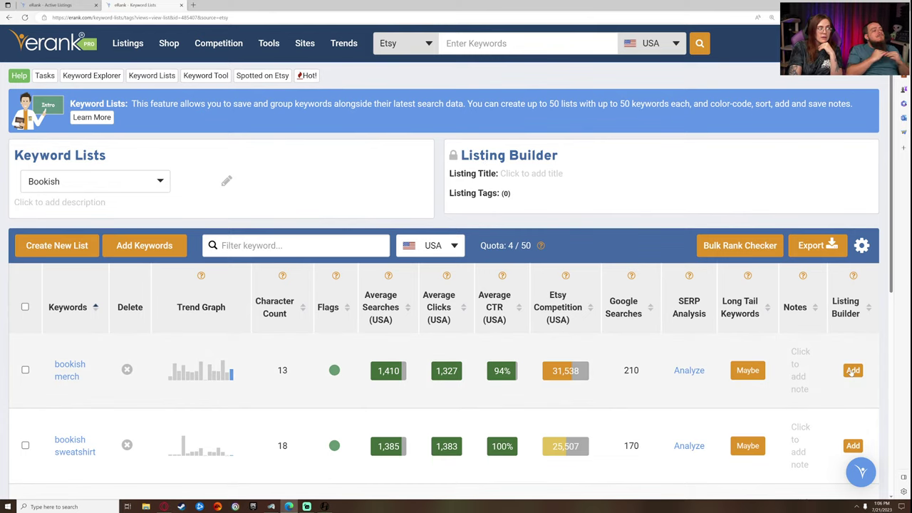
# Step: Add bookish merch, bookish sweatshirt, booktok and booktok merch to the Listing Builder tags
pyautogui.click(852, 371)
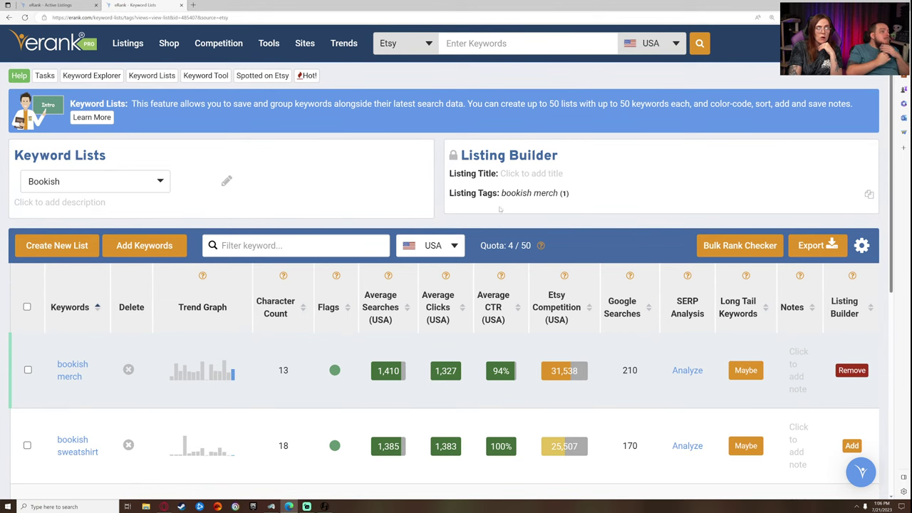
pyautogui.scroll(-1, 854, 373)
pyautogui.click(853, 375)
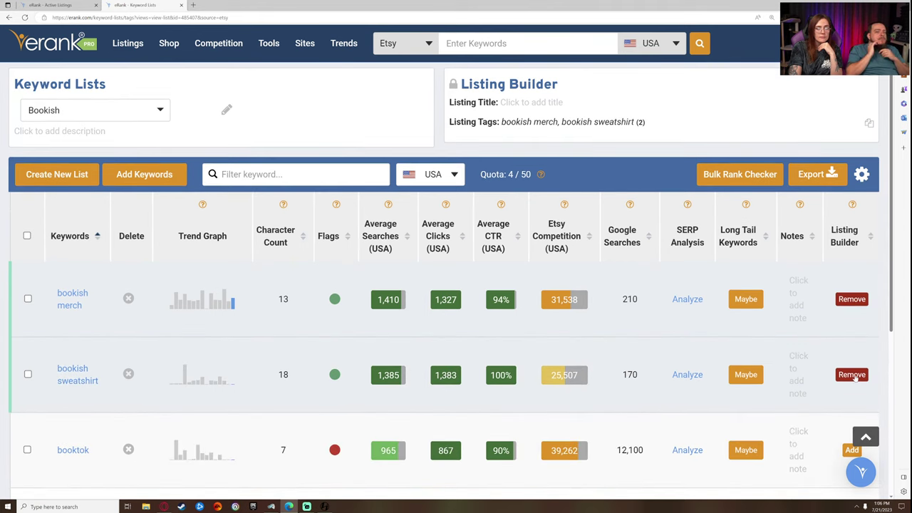
pyautogui.scroll(-1, 855, 388)
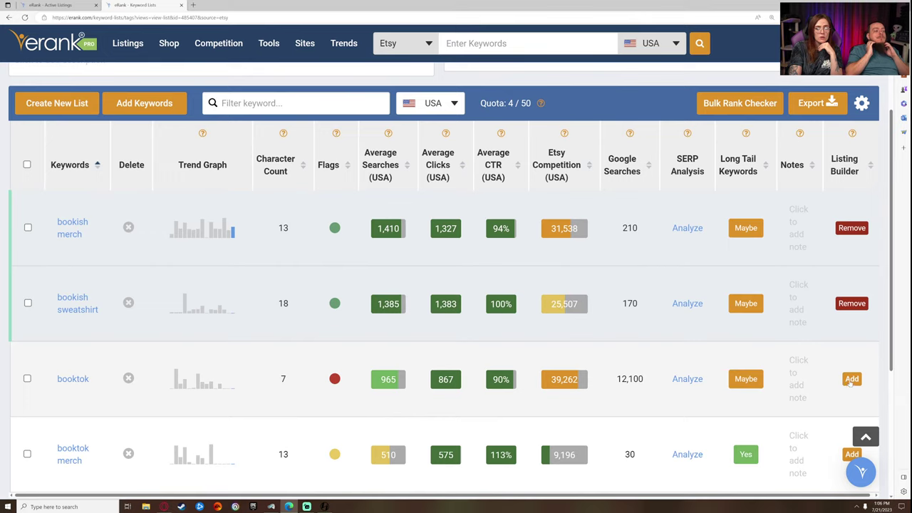
pyautogui.click(851, 379)
pyautogui.scroll(-2, 851, 381)
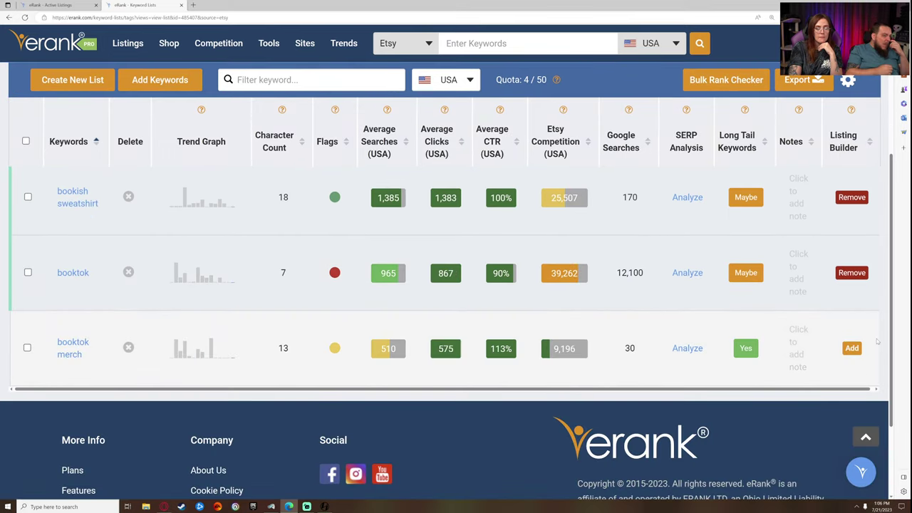
pyautogui.click(851, 348)
# Step: Copy the four listing tags and place the cursor in the Listing Title field
pyautogui.scroll(3, 834, 249)
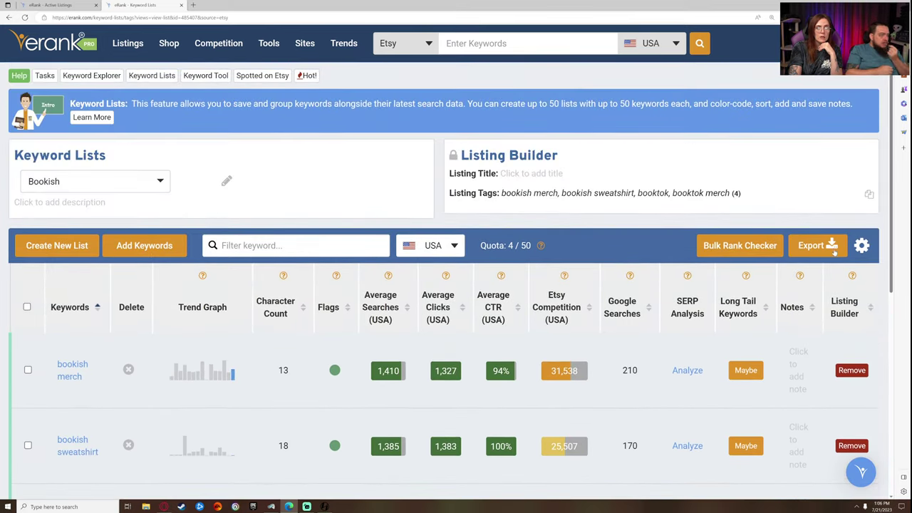
pyautogui.click(869, 196)
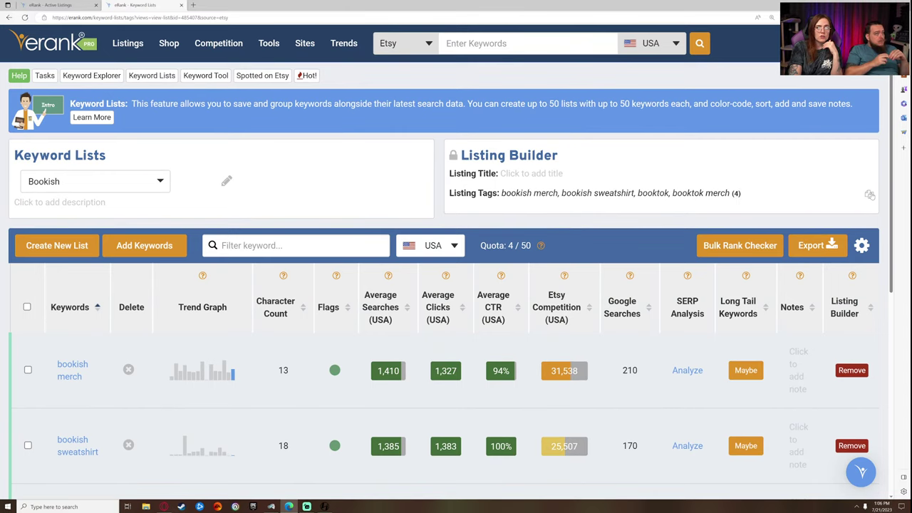
pyautogui.click(525, 176)
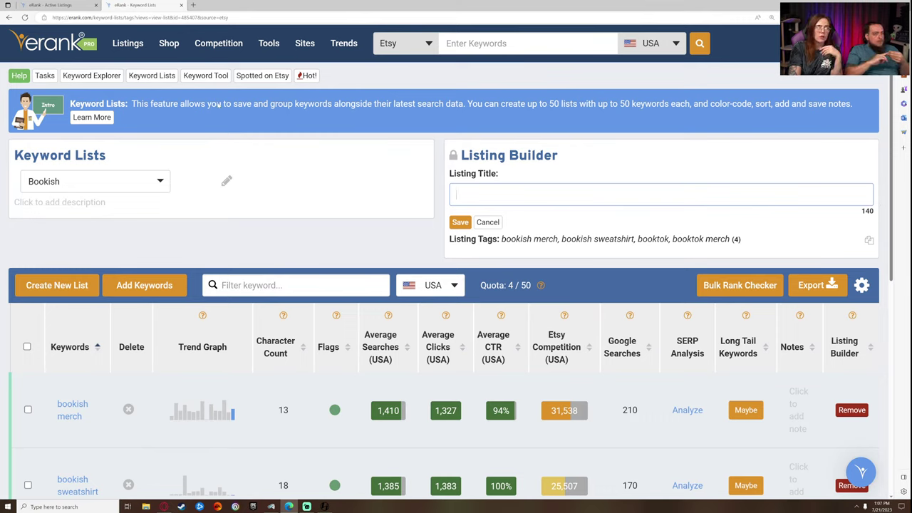
# Step: Go to Keyword Lists in the Tools menu to see all lists, 17 of 50 used
pyautogui.moveTo(215, 47)
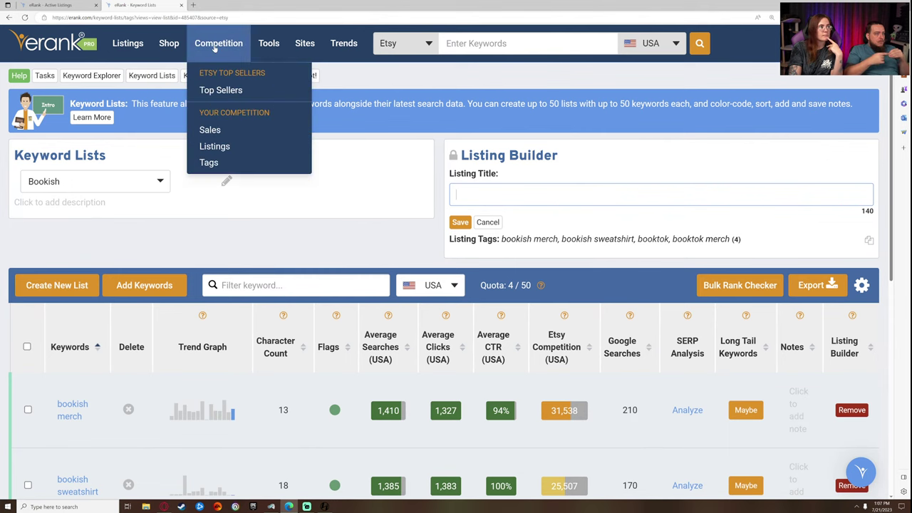
pyautogui.moveTo(268, 45)
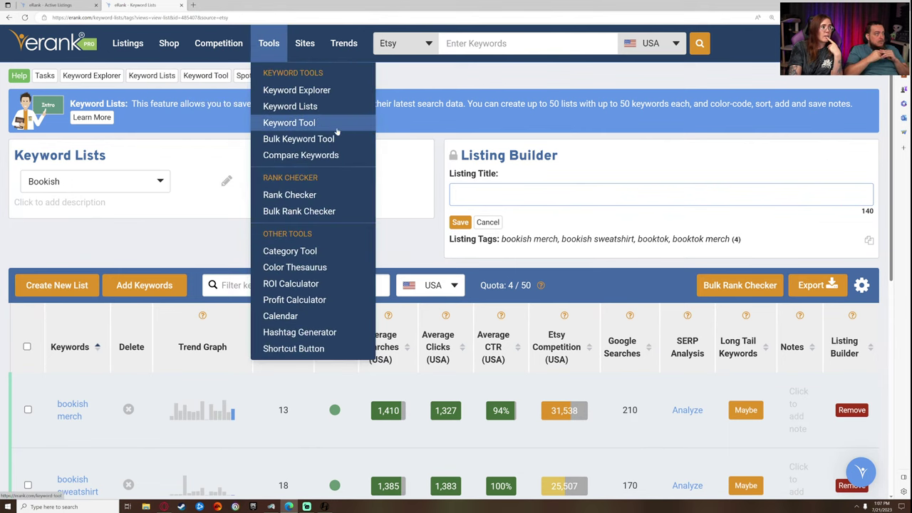
pyautogui.click(299, 112)
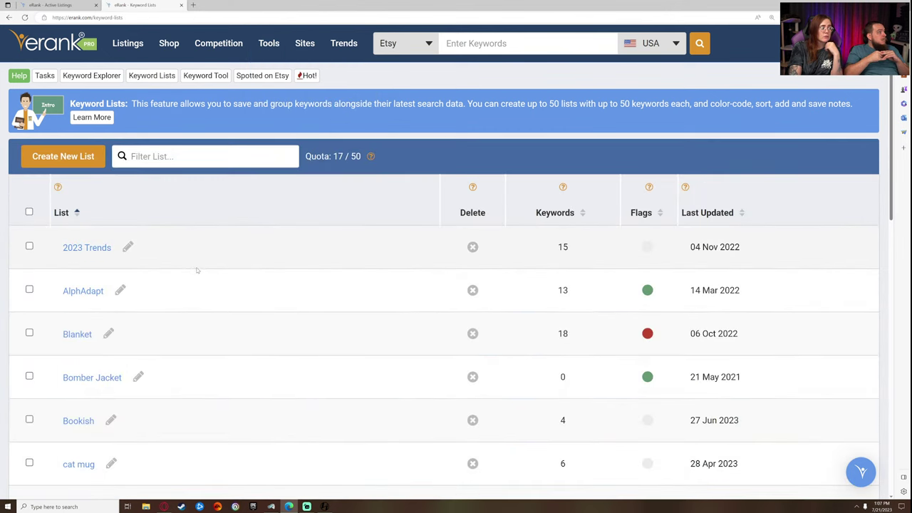
# Step: Review the saved keyword lists, then go to Tools > Keyword Explorer
pyautogui.scroll(-5, 207, 272)
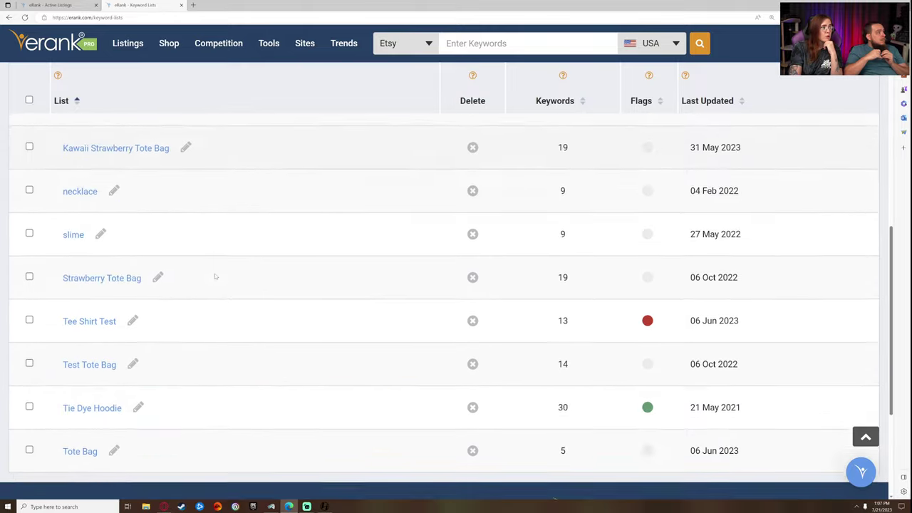
pyautogui.scroll(-3, 215, 277)
pyautogui.scroll(12, 264, 280)
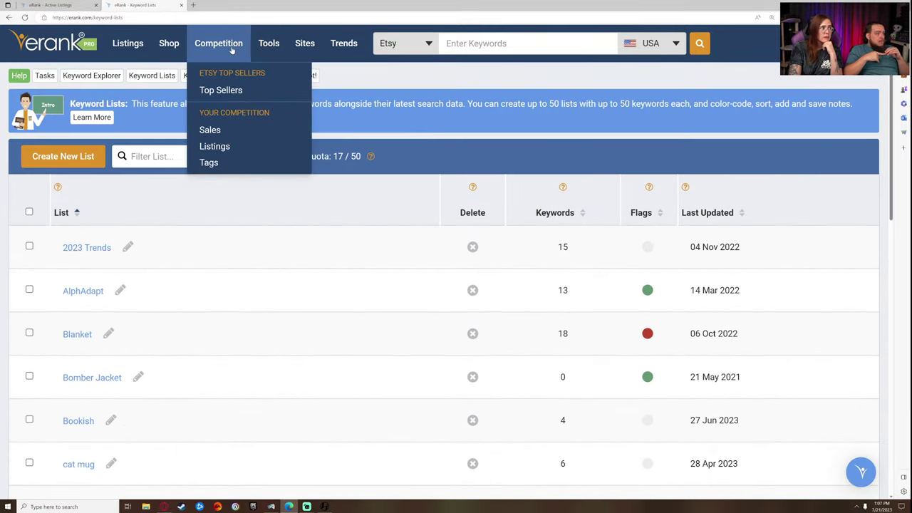
pyautogui.moveTo(268, 42)
pyautogui.click(297, 91)
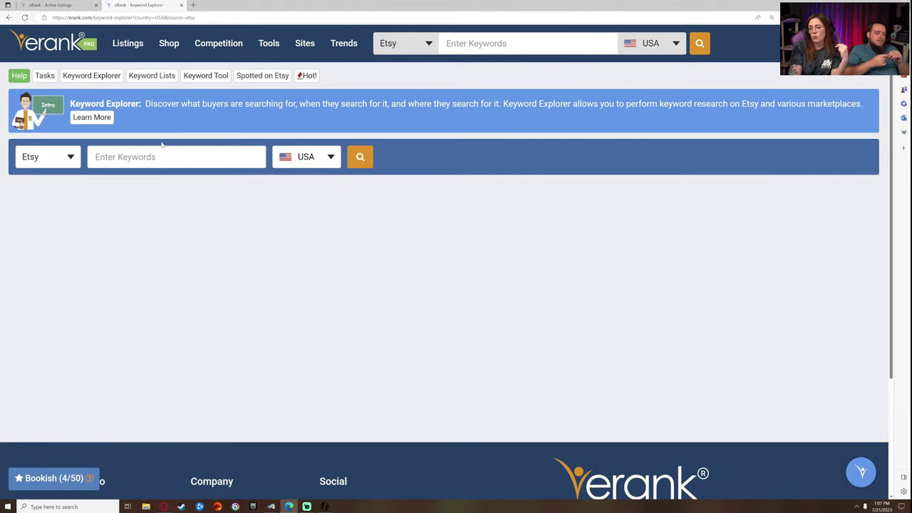
# Step: Expand the Etsy source dropdown to reveal All, Etsy, Facebook, Google, Target, TPT and Walmart
pyautogui.click(70, 158)
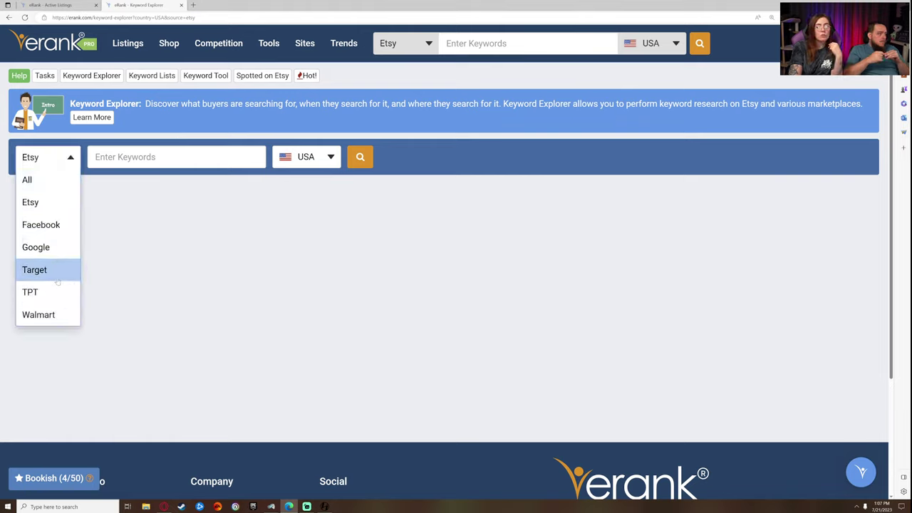
pyautogui.scroll(-1, 42, 247)
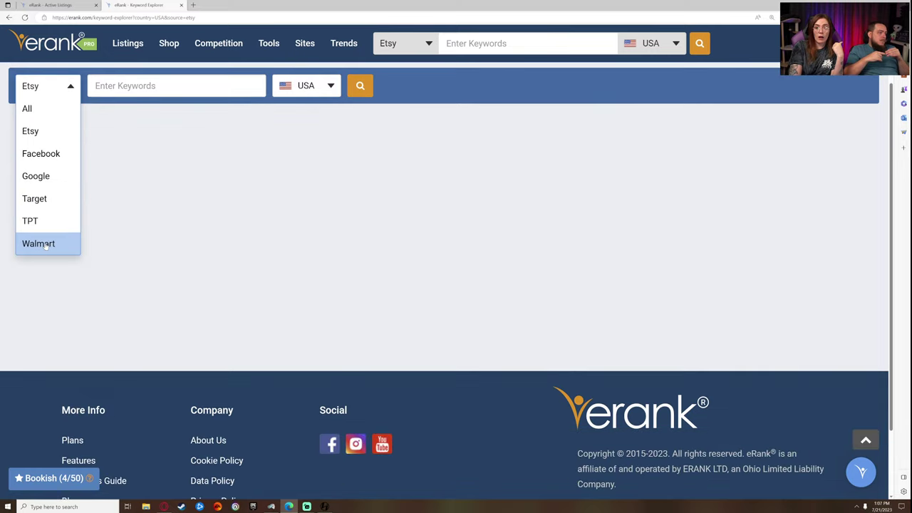
pyautogui.scroll(1, 112, 285)
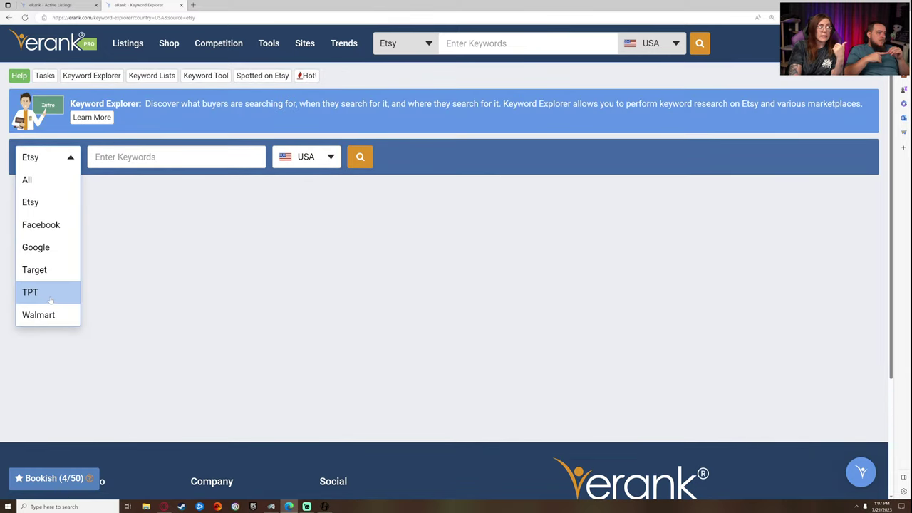
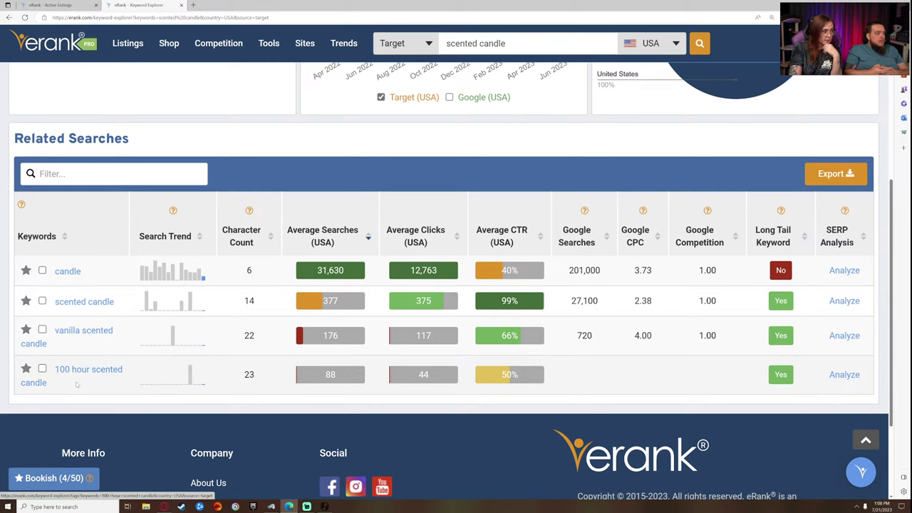
# Step: Open eRank's Bulk Keyword Tool from the Tools menu
pyautogui.scroll(4, 242, 387)
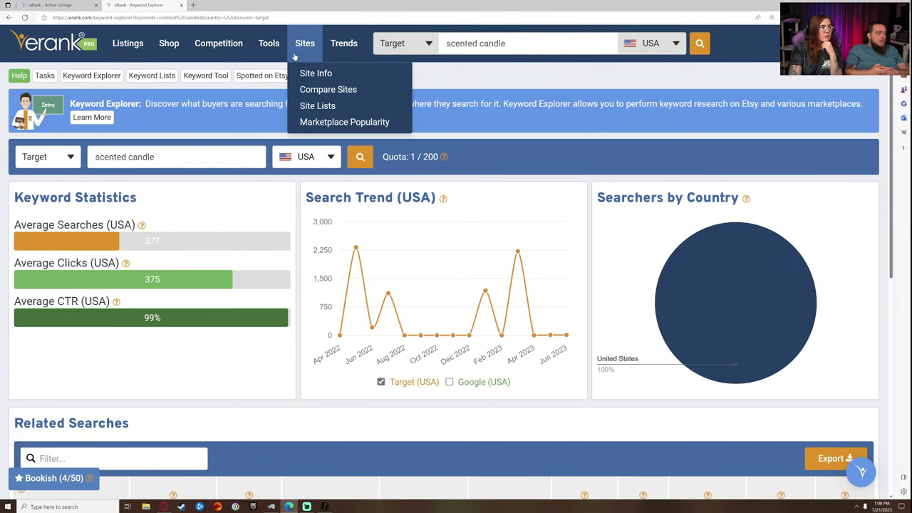
pyautogui.moveTo(279, 53)
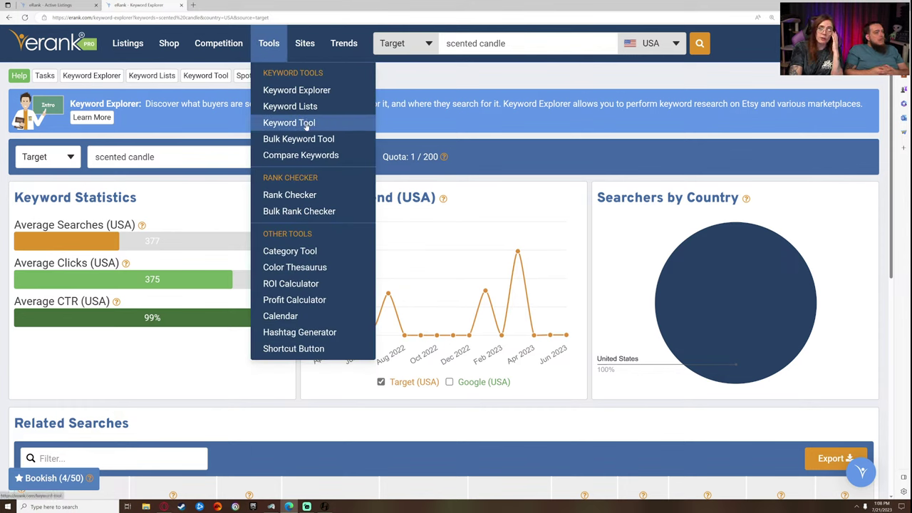
pyautogui.click(324, 142)
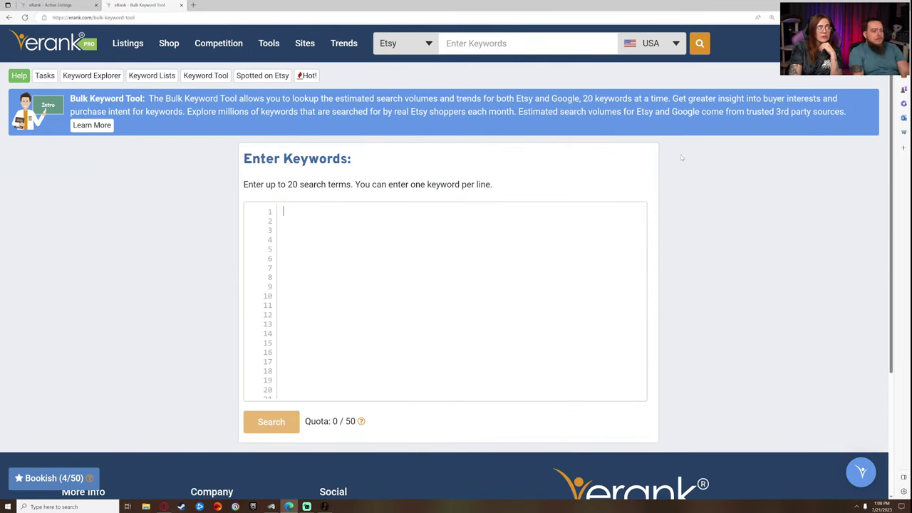
# Step: Bulk-search 'vanilla candle', then list coffee, strawberry, chocolate and cheeseburger candle beneath it
pyautogui.write('vanilla candle')
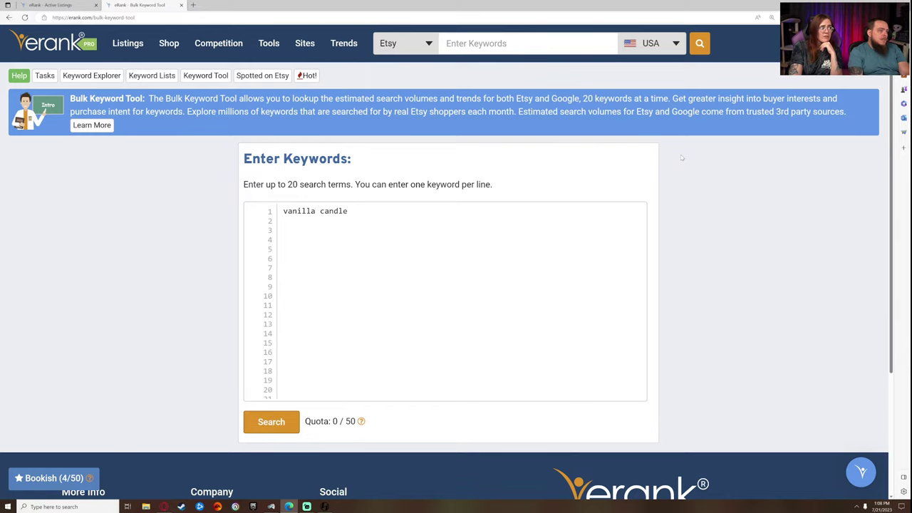
pyautogui.click(271, 421)
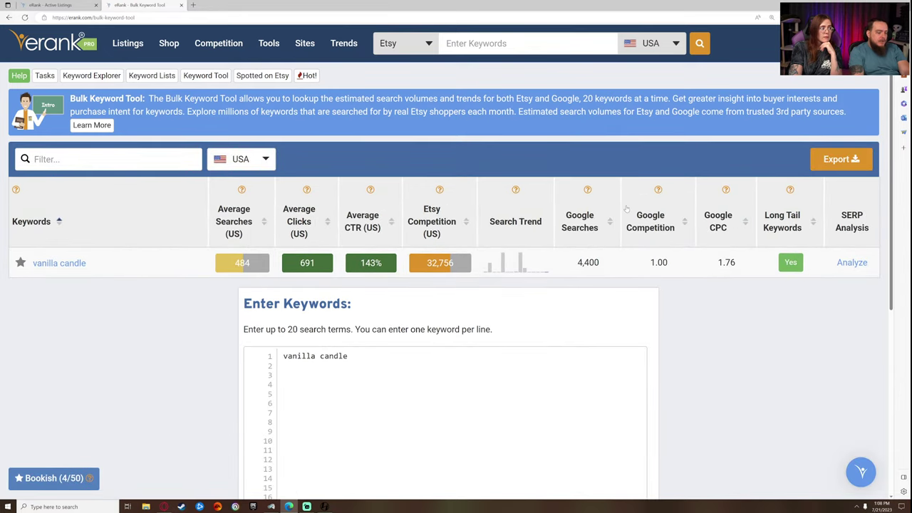
pyautogui.write('coffee candle')
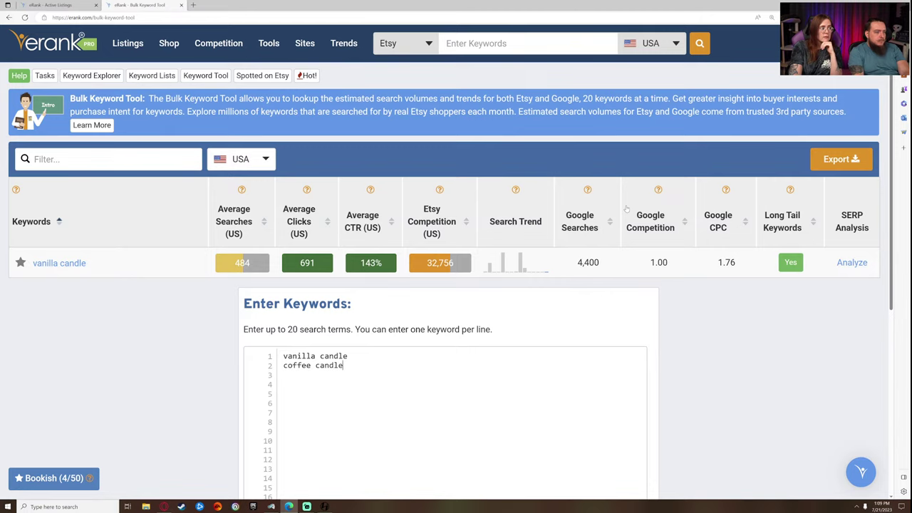
pyautogui.press('Return')
pyautogui.scroll(-2, 531, 287)
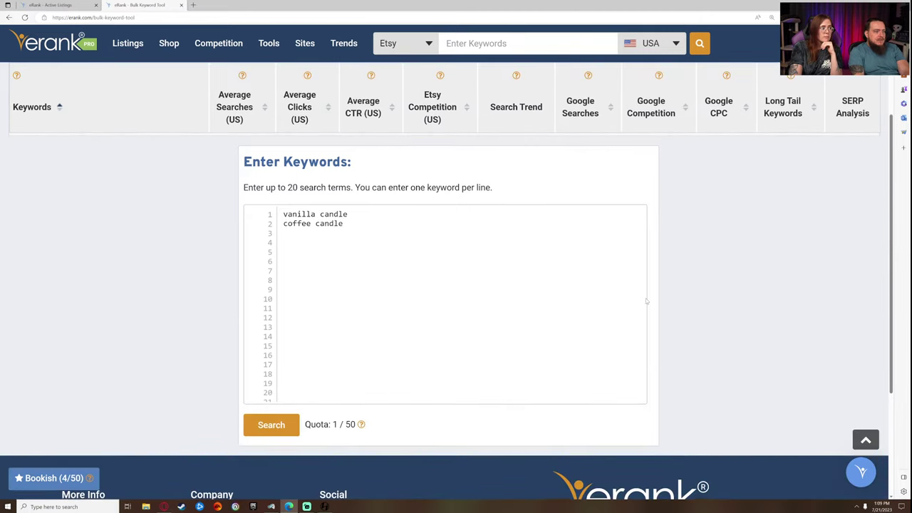
pyautogui.write('str')
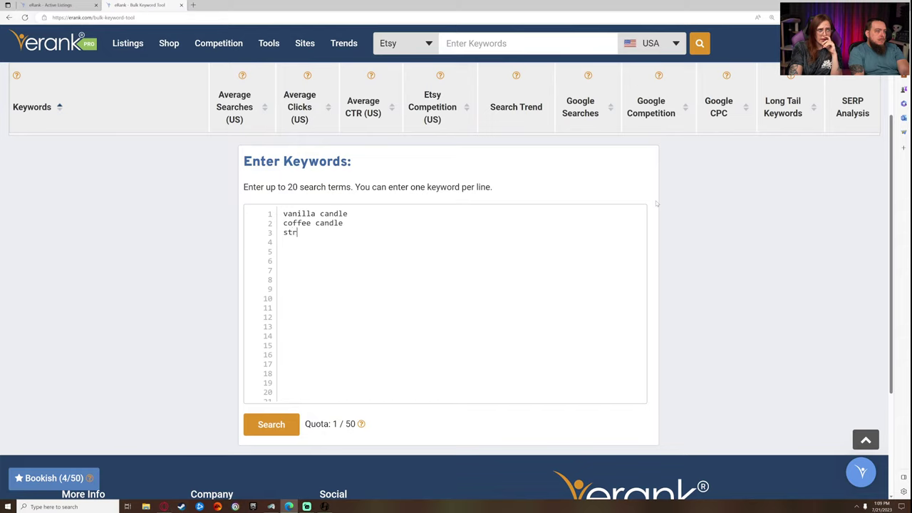
pyautogui.write('awberry candle ')
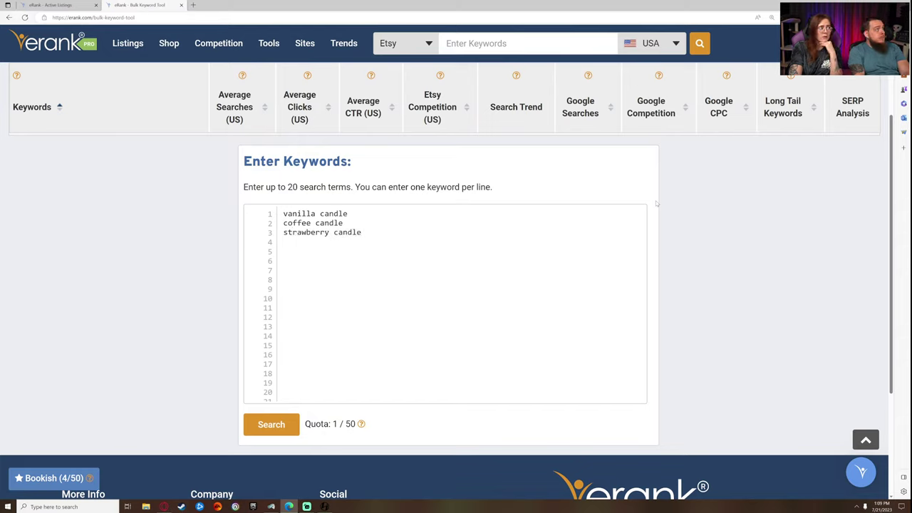
pyautogui.write('chocolat')
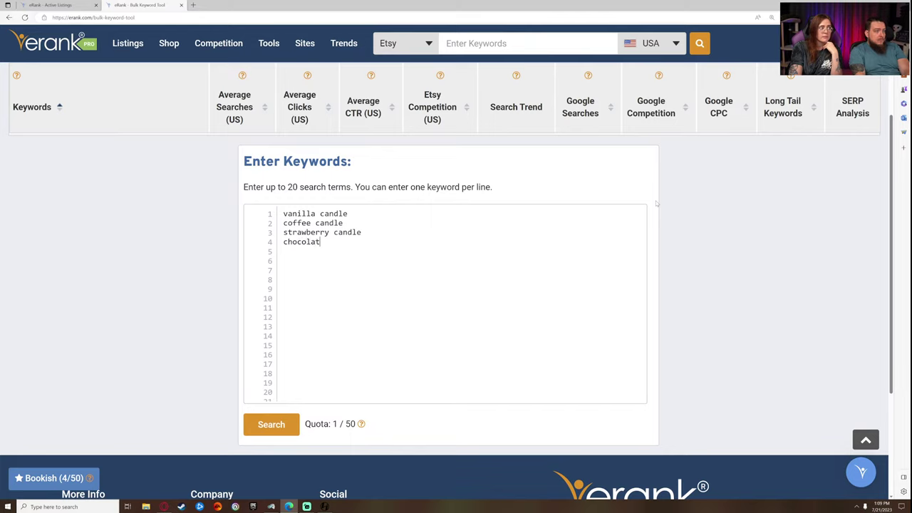
pyautogui.write('e candle chee')
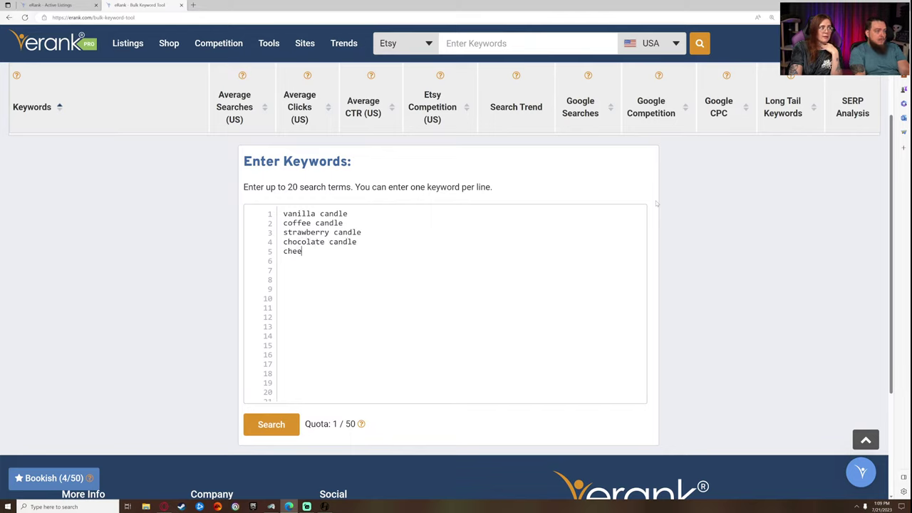
pyautogui.write('seburger candle')
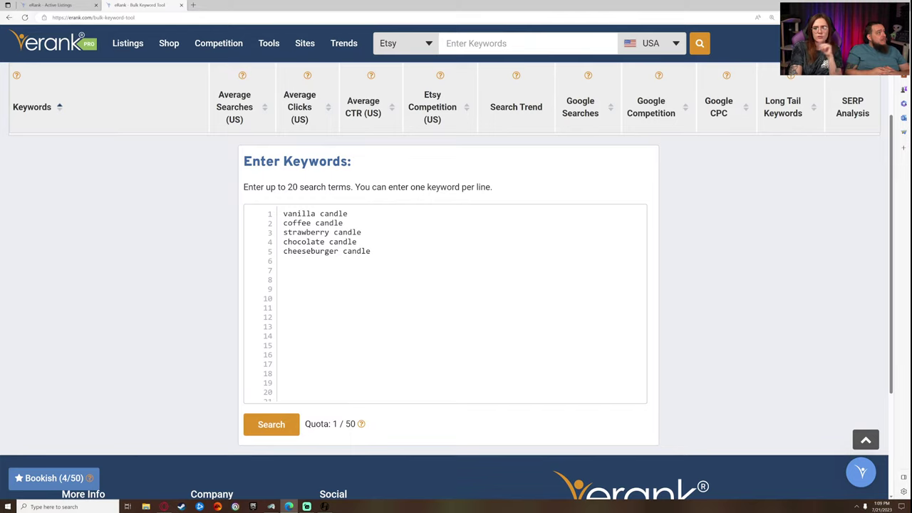
# Step: Run the bulk lookup on all five candle keywords and review the results, led by coffee candle at 2,736 searches
pyautogui.click(271, 425)
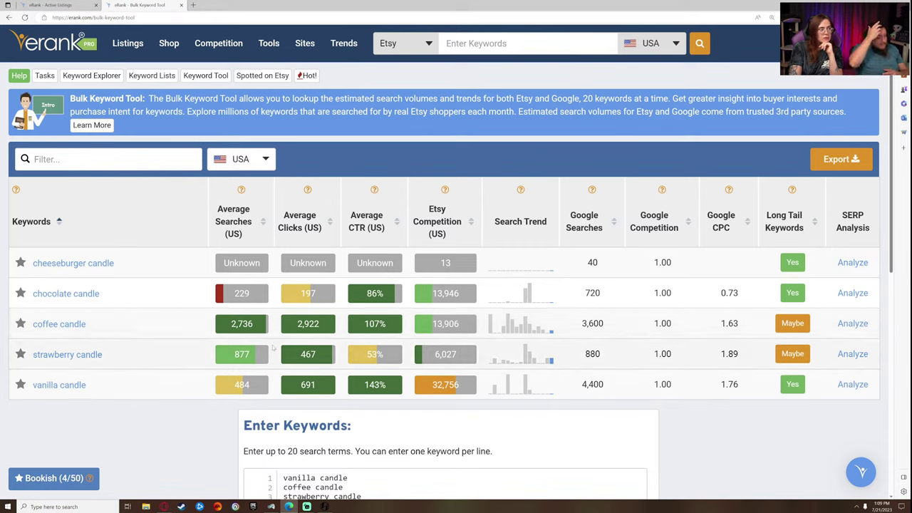
pyautogui.moveTo(510, 324)
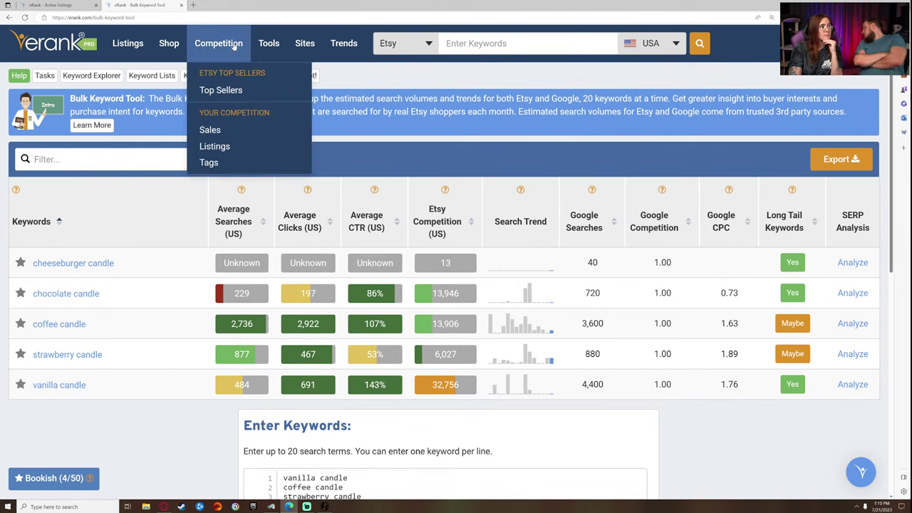
pyautogui.moveTo(268, 44)
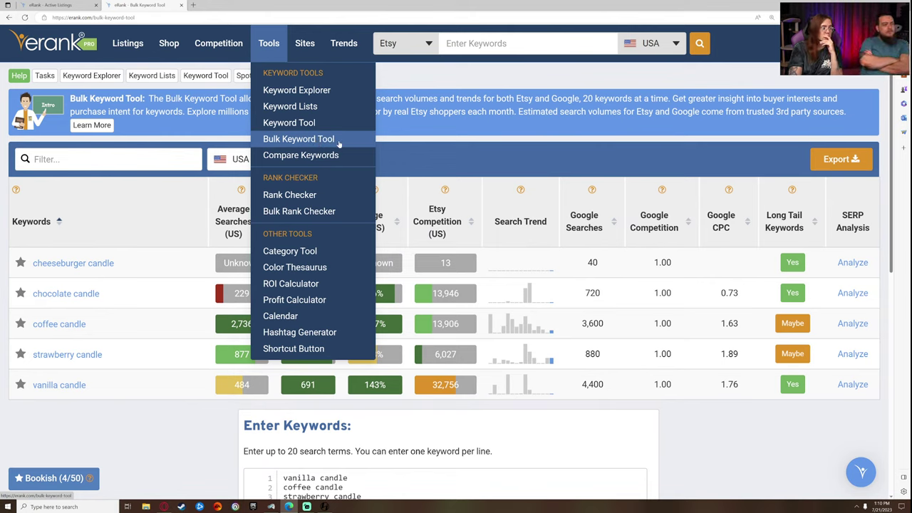
# Step: Compare 'strawberry candle' against 'vanilla candle' in the Compare Keywords tool
pyautogui.click(311, 142)
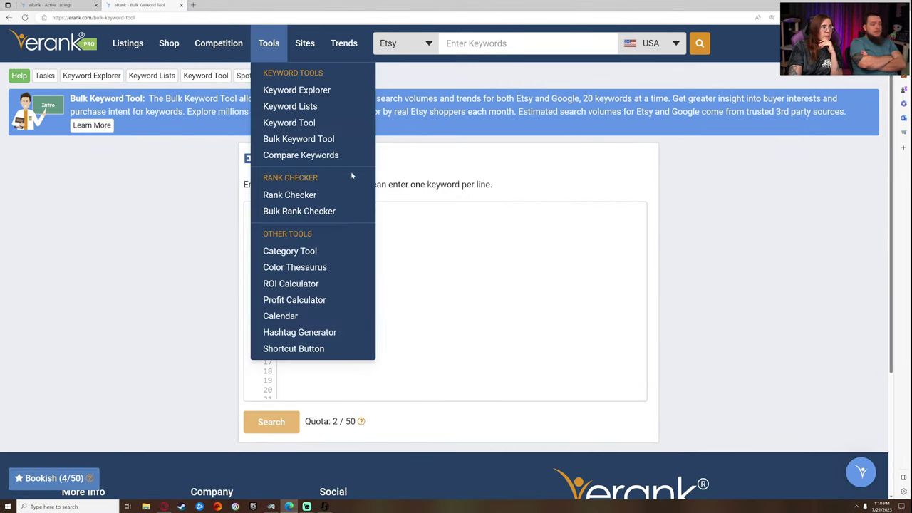
pyautogui.click(306, 155)
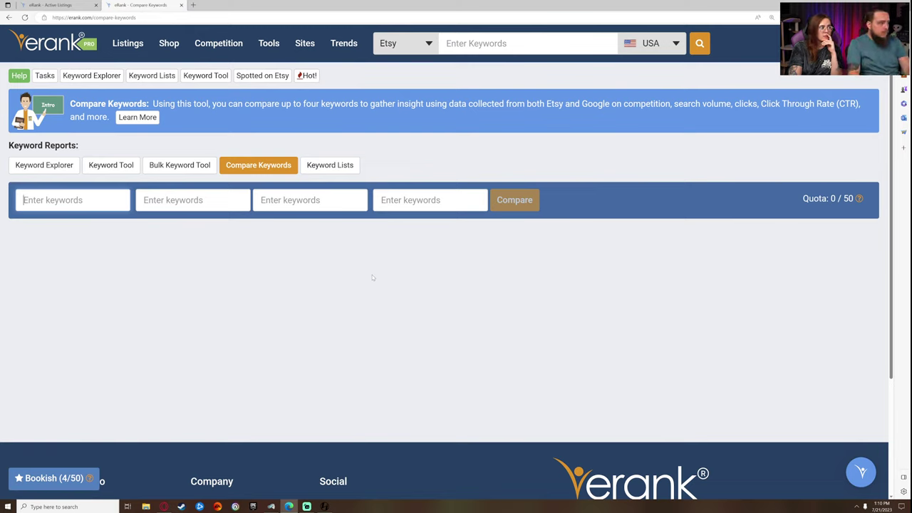
pyautogui.write('stra')
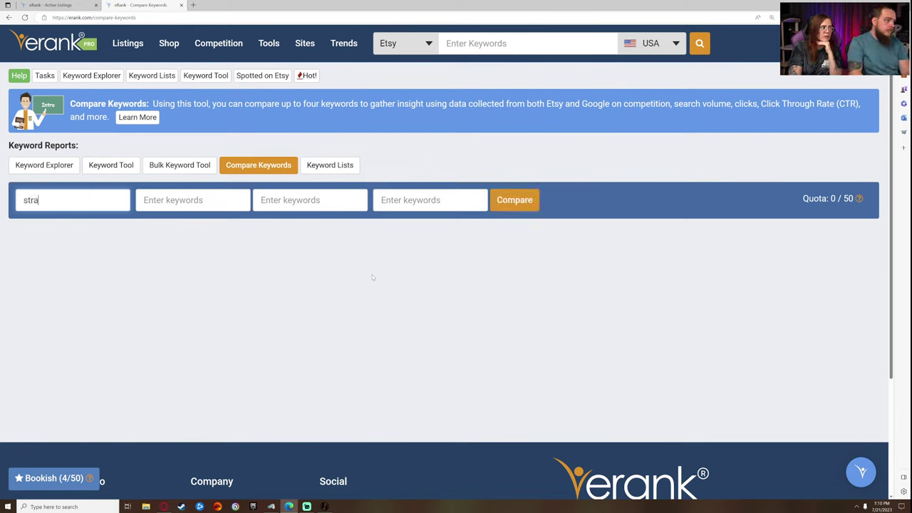
pyautogui.write('wberry candle')
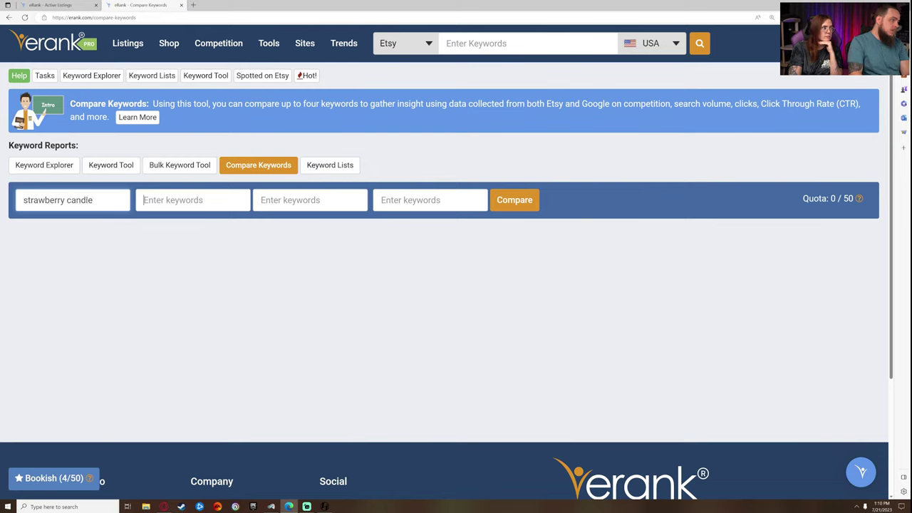
pyautogui.press('Tab')
pyautogui.write('vcab')
pyautogui.press('BackSpace')
pyautogui.press('BackSpace')
pyautogui.press('BackSpace')
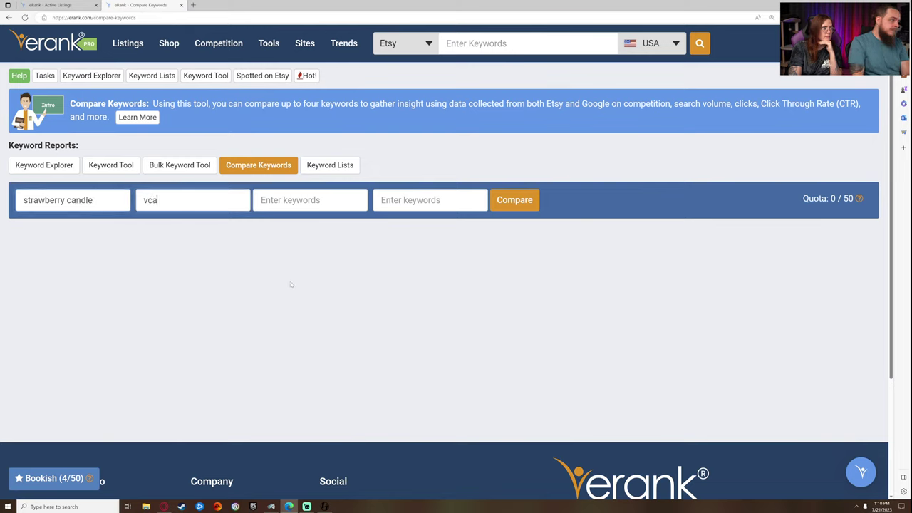
pyautogui.write('anilla can')
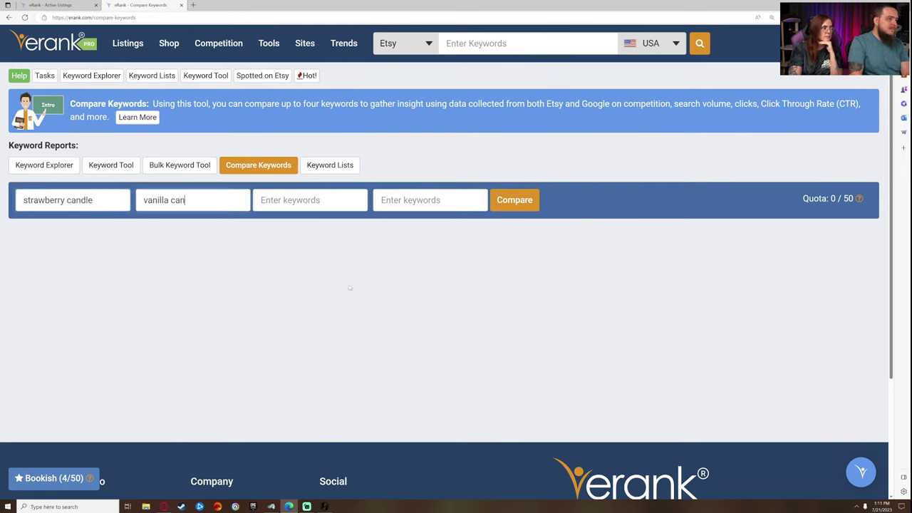
pyautogui.write('dle')
pyautogui.press('Return')
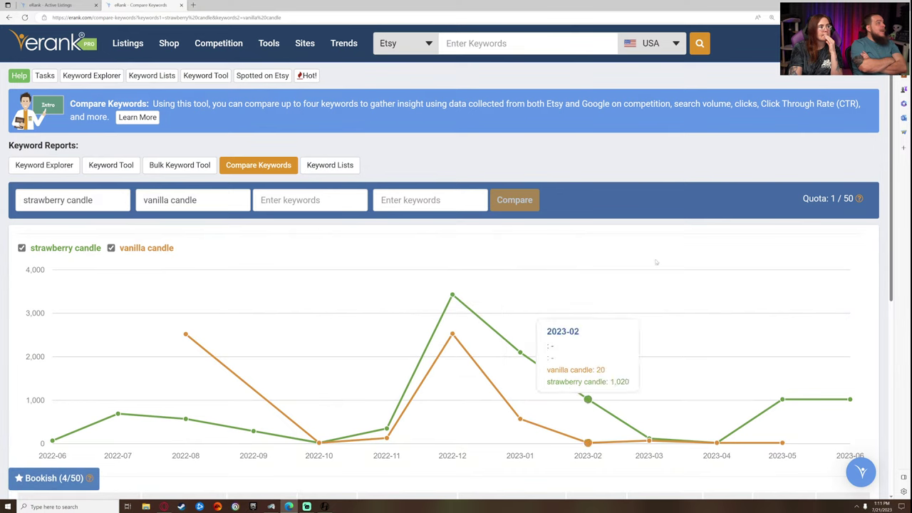
# Step: Review the comparison: strawberry candle at 877 searches and 6,027 competition versus vanilla's 484 and 32,756
pyautogui.scroll(-1, 661, 251)
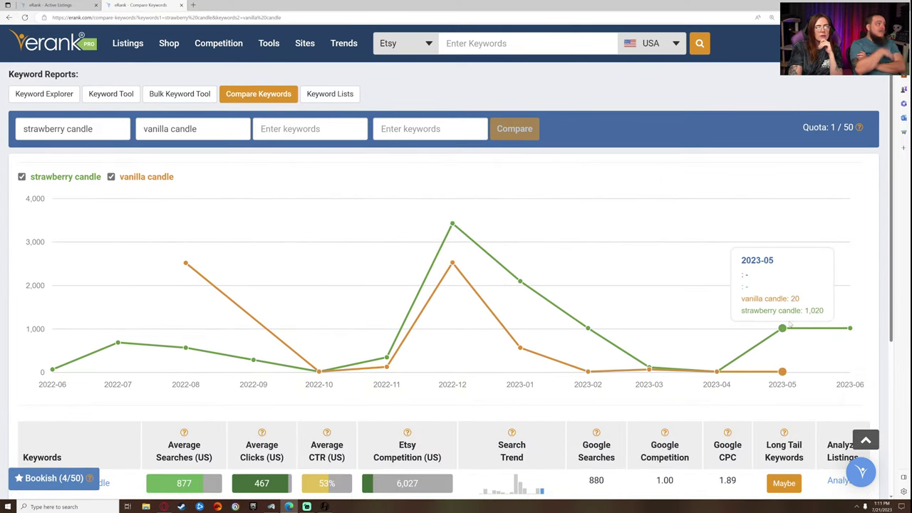
pyautogui.scroll(-1, 676, 299)
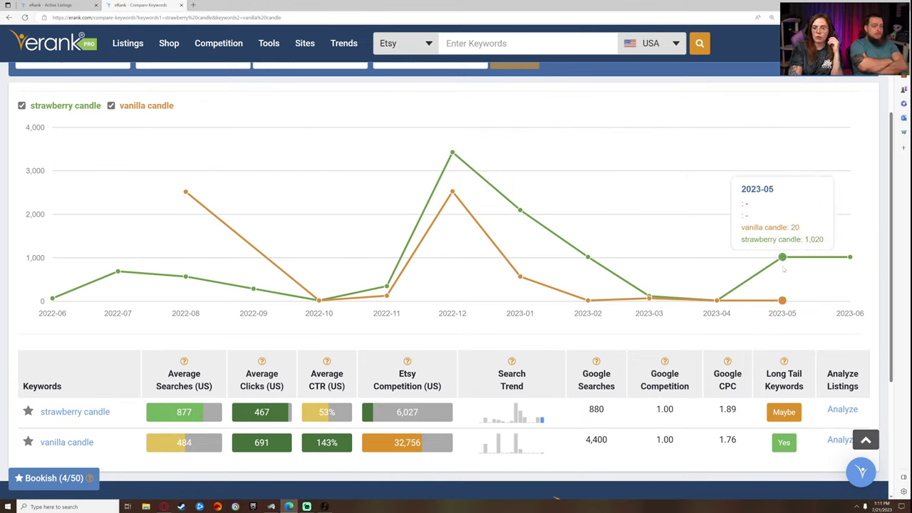
pyautogui.scroll(-2, 471, 397)
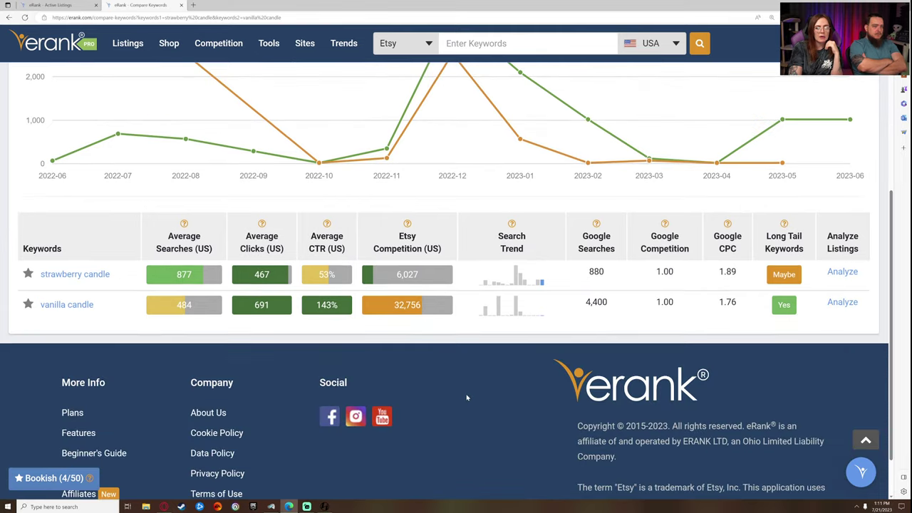
pyautogui.scroll(2, 437, 421)
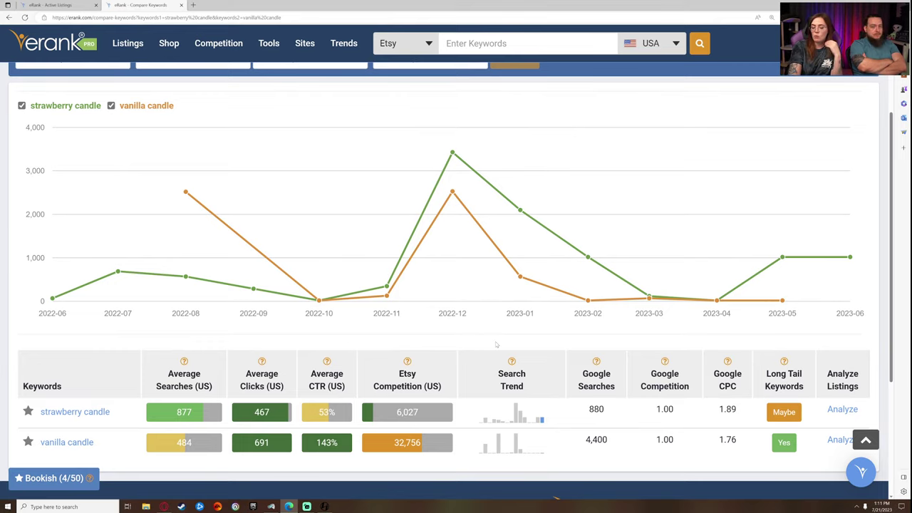
pyautogui.scroll(1, 499, 360)
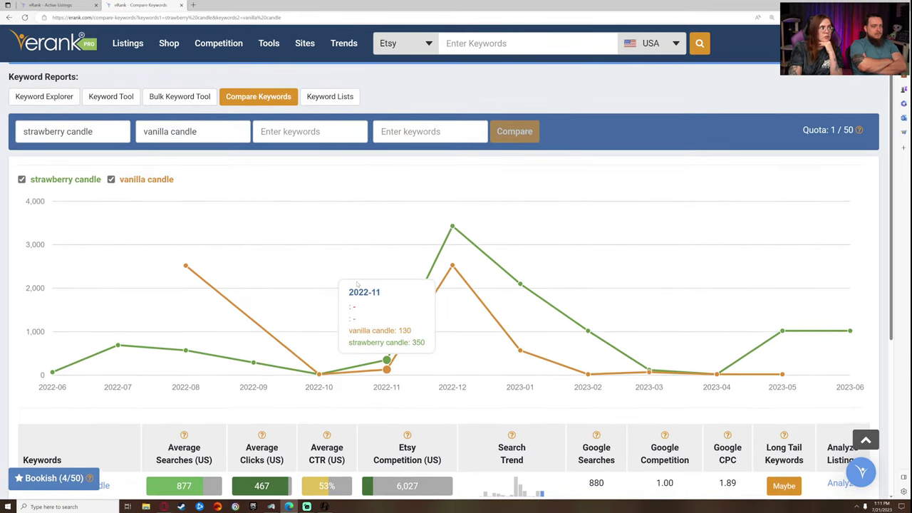
pyautogui.scroll(1, 358, 284)
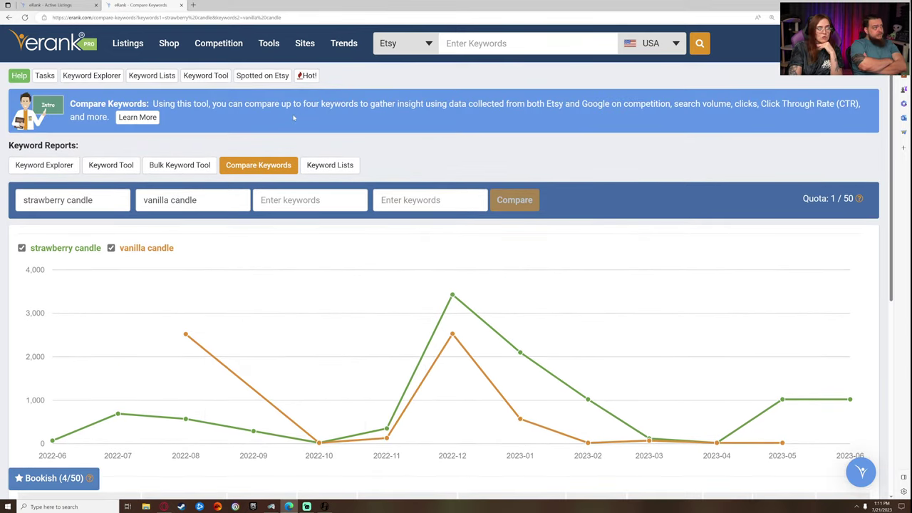
pyautogui.moveTo(282, 47)
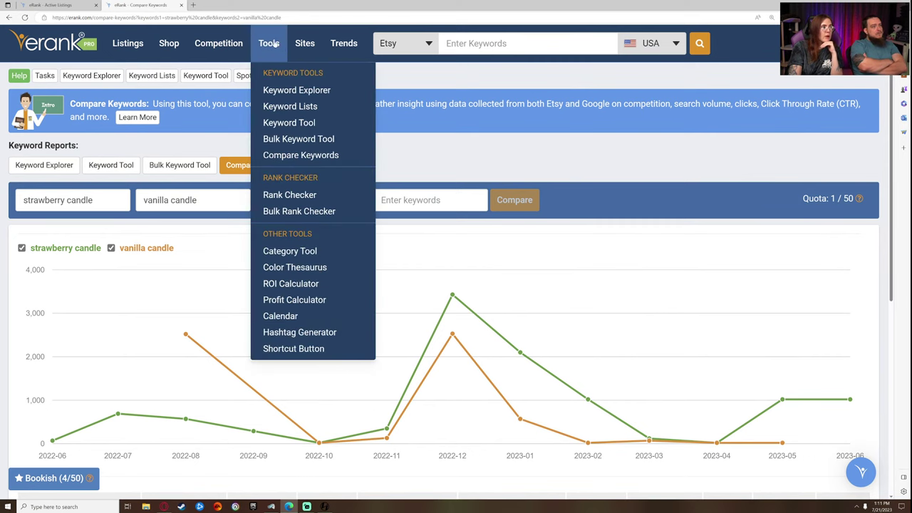
# Step: In the Rank Checker, clear the shop name and search the keyword 'silver necklace'
pyautogui.click(290, 196)
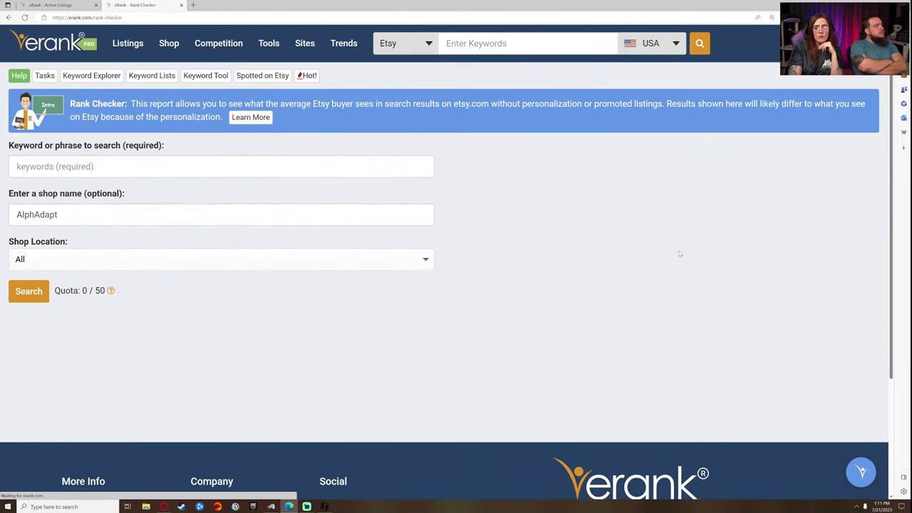
pyautogui.press('Return')
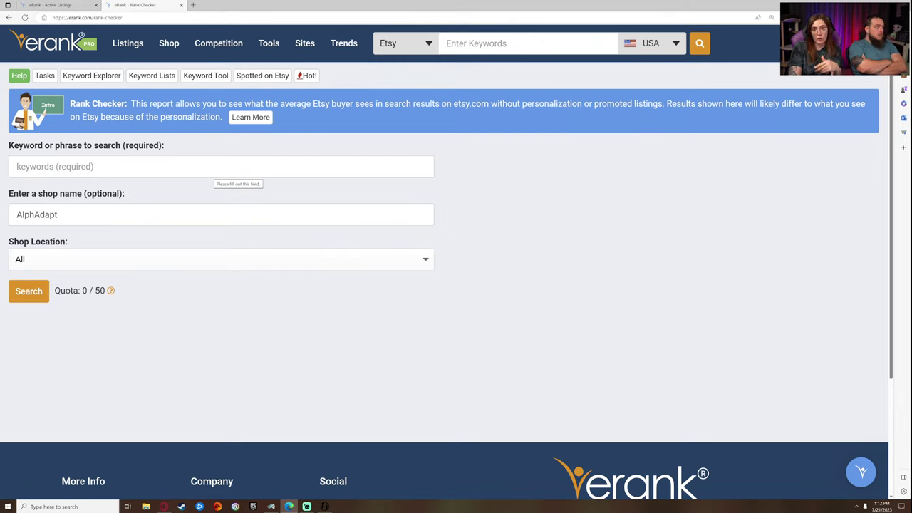
pyautogui.press('Return')
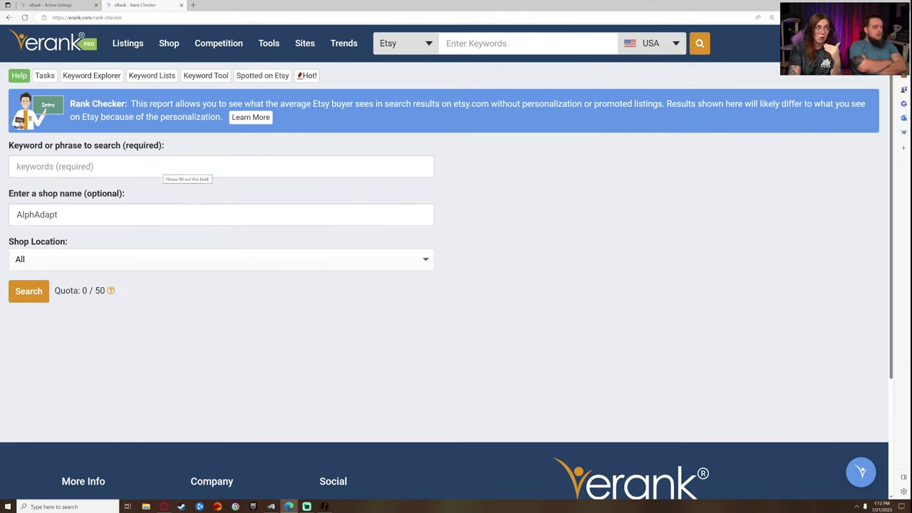
pyautogui.click(165, 166)
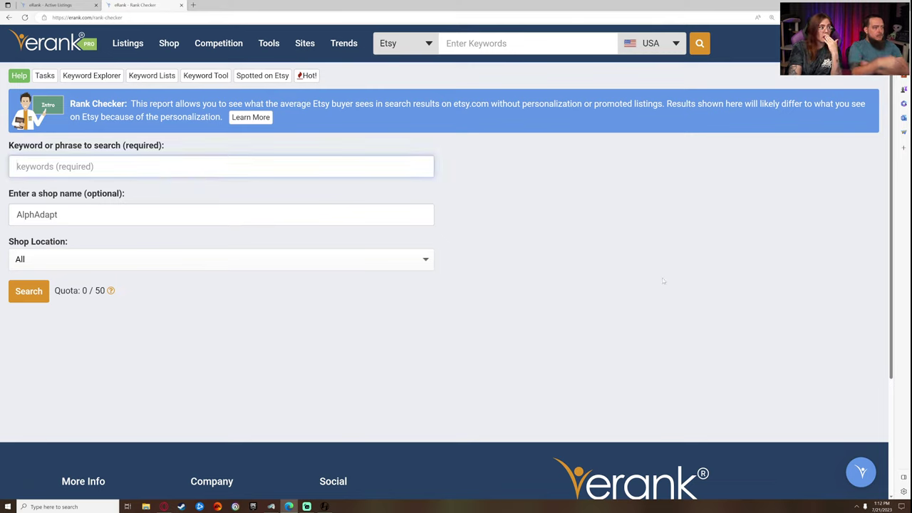
pyautogui.press('Tab')
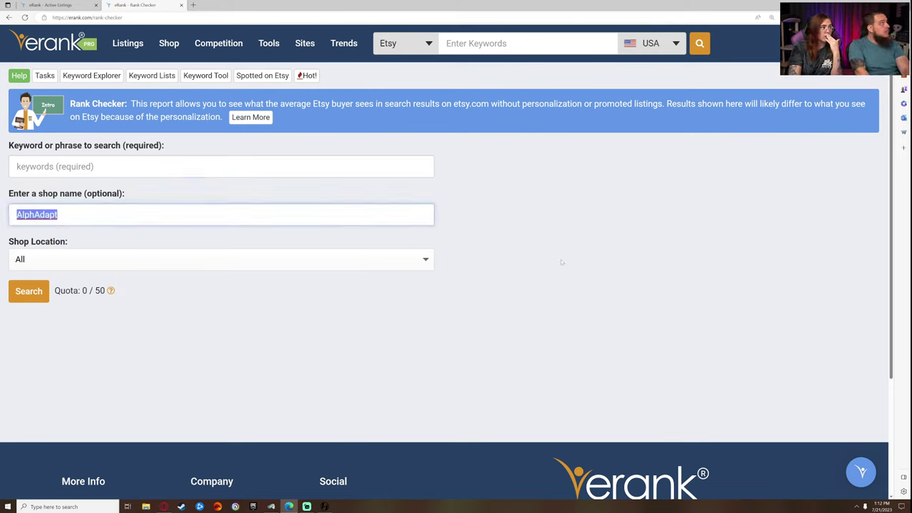
pyautogui.press('BackSpace')
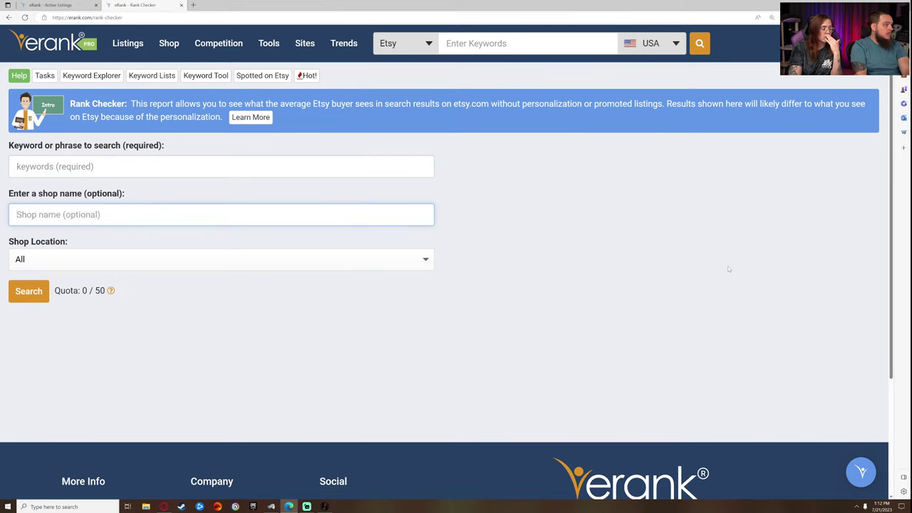
pyautogui.hotkey('shift', 'Tab')
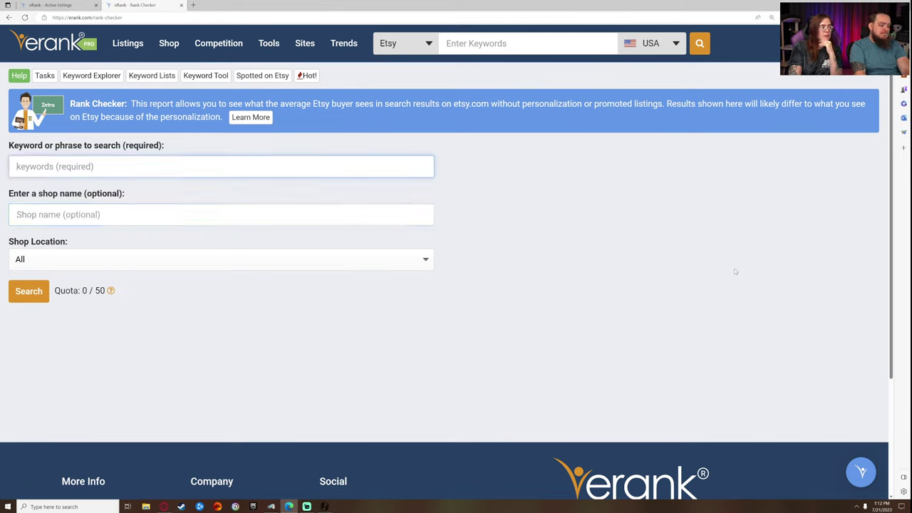
pyautogui.write('silv3er')
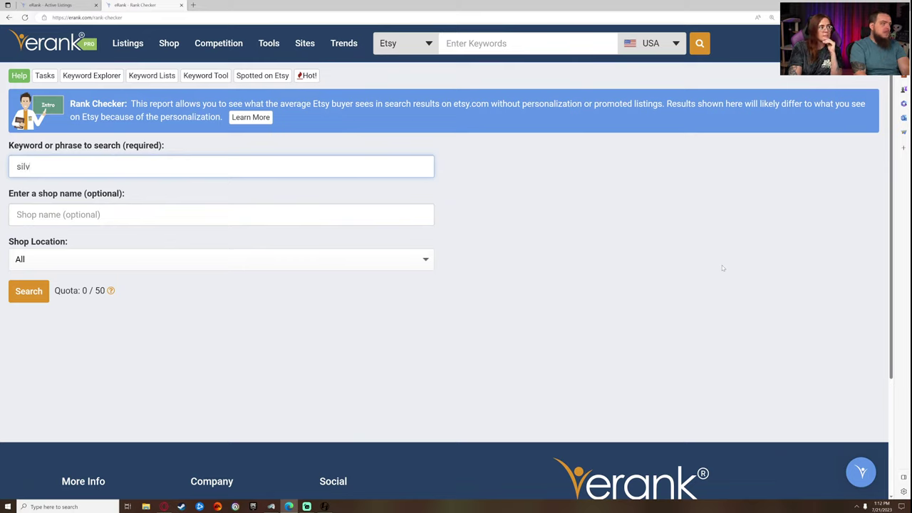
pyautogui.press('BackSpace')
pyautogui.press('BackSpace')
pyautogui.write('necklace')
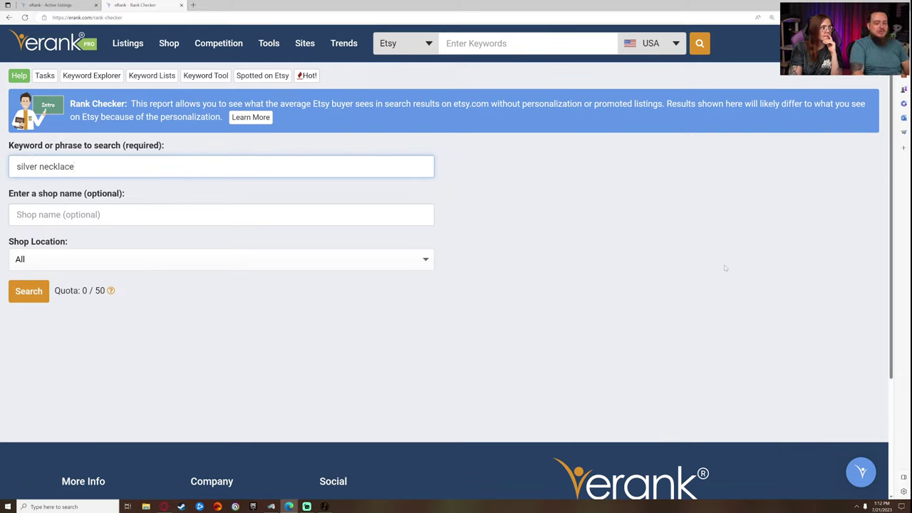
pyautogui.click(32, 292)
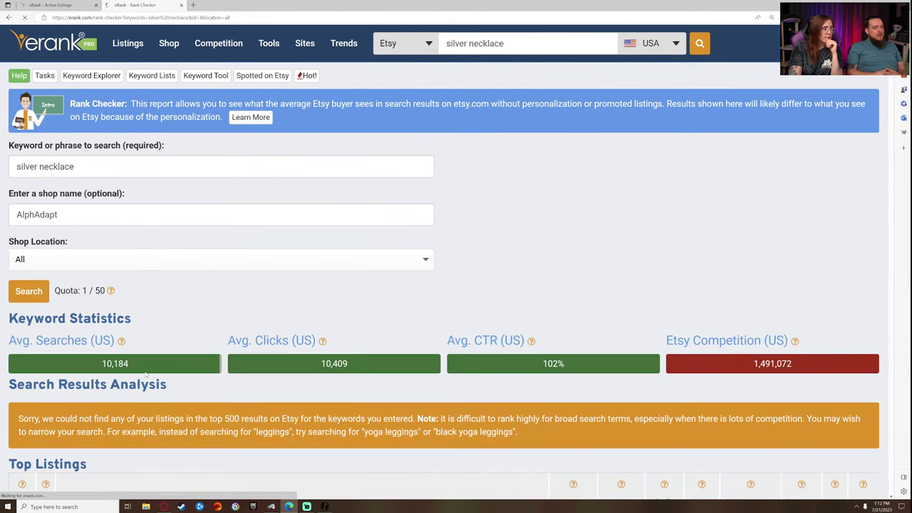
# Step: Scroll the silver necklace results: 10,184 searches, no shop listings in the top 500, top Etsy listings
pyautogui.scroll(-3, 146, 374)
pyautogui.moveTo(145, 206); pyautogui.dragTo(418, 219)
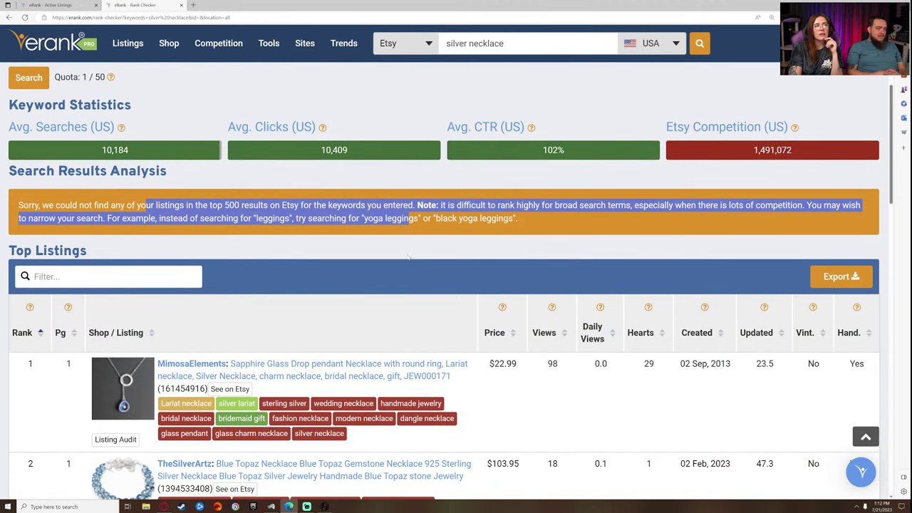
pyautogui.scroll(-1, 407, 257)
pyautogui.moveTo(27, 294); pyautogui.dragTo(72, 294)
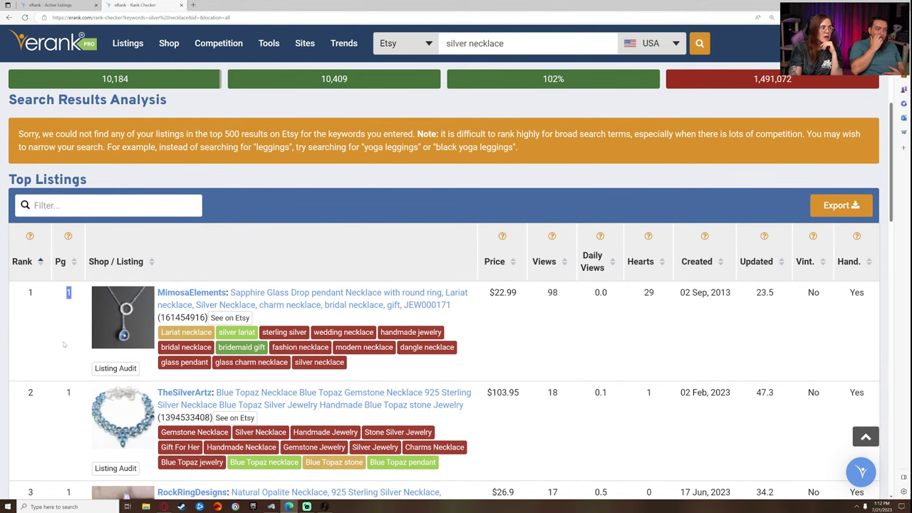
pyautogui.scroll(-1, 63, 344)
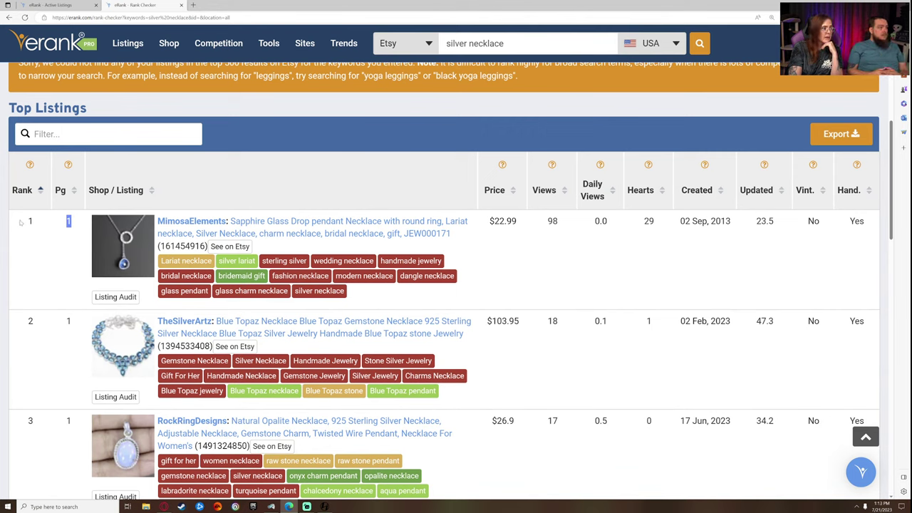
pyautogui.scroll(-8, 41, 260)
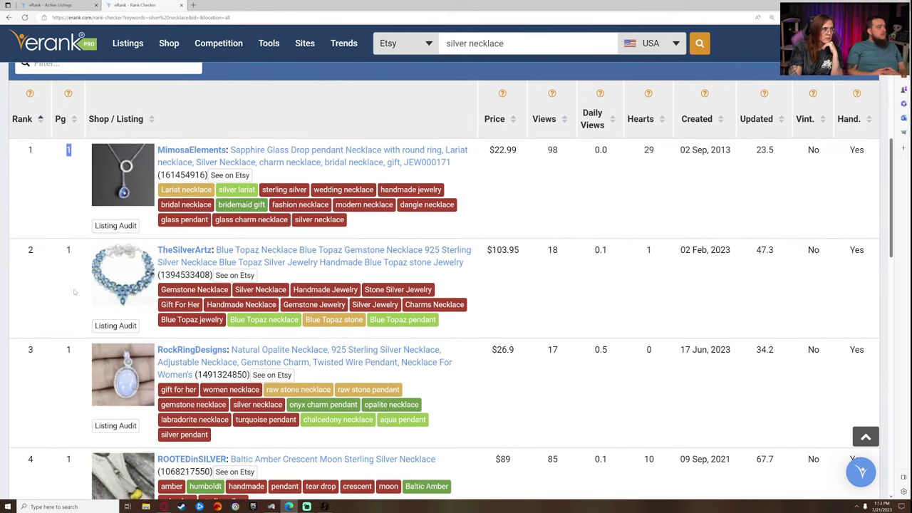
pyautogui.scroll(10, 65, 369)
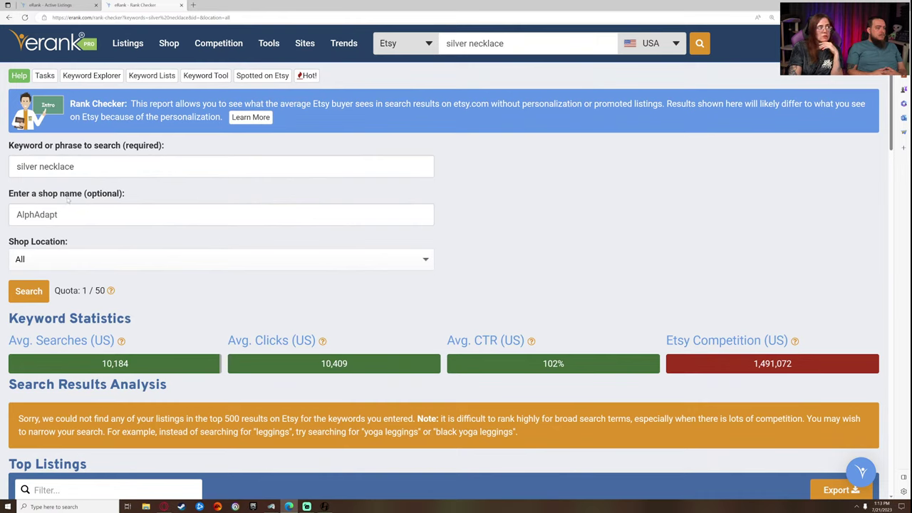
# Step: Replace the keyword with the seller's name and rerun the rank check, reviewing listings ranked 1–3
pyautogui.tripleClick(293, 171)
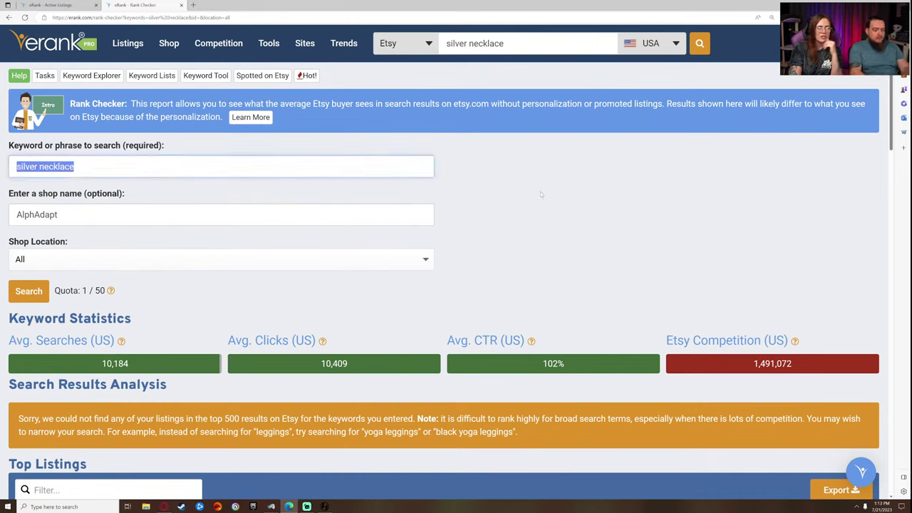
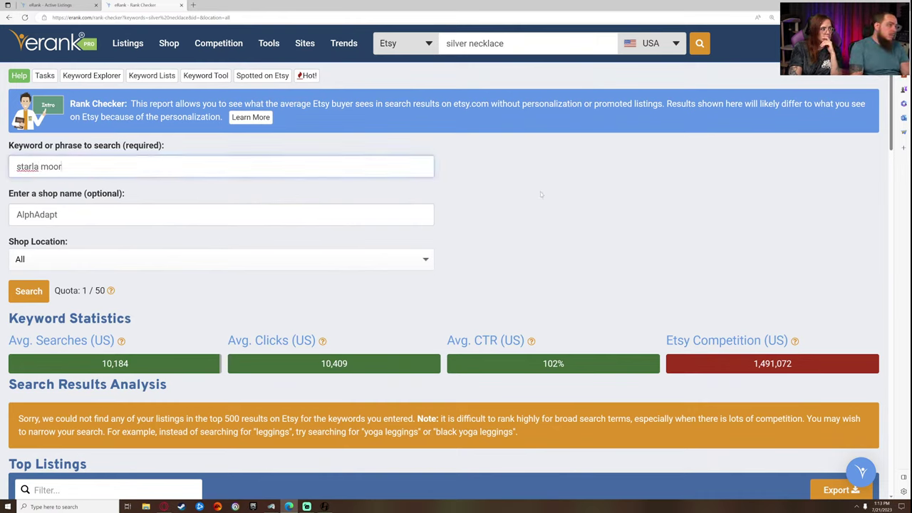
pyautogui.click(29, 296)
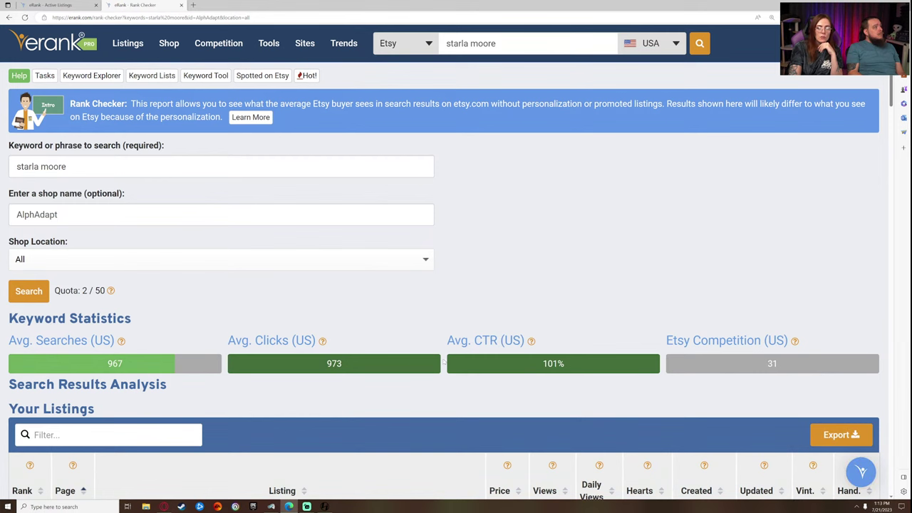
pyautogui.scroll(-4, 444, 362)
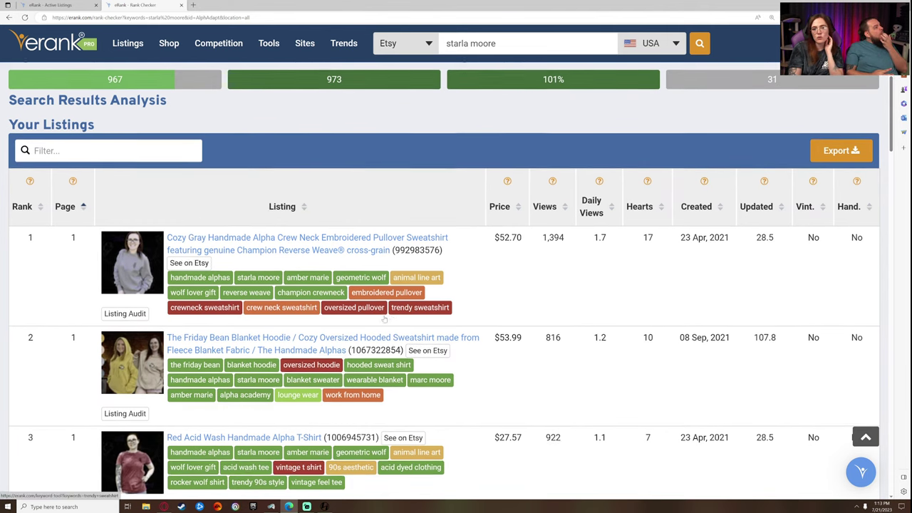
pyautogui.scroll(4, 390, 318)
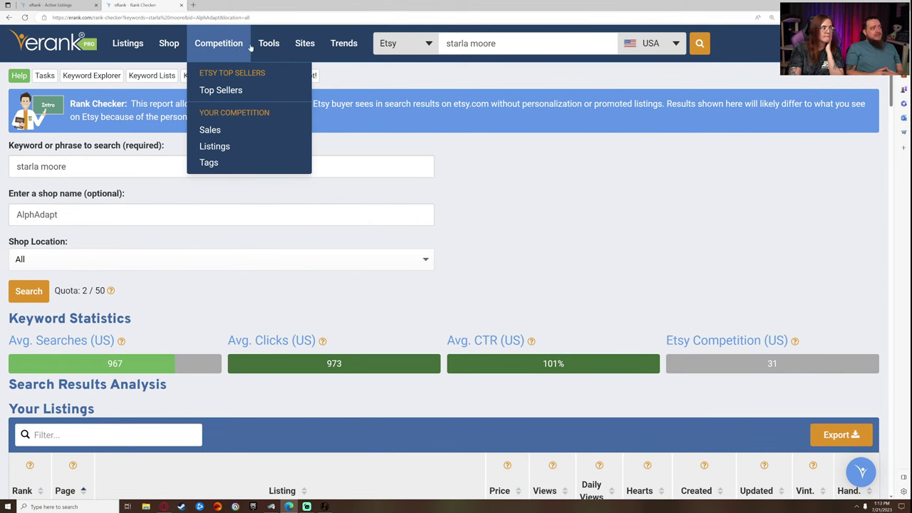
pyautogui.moveTo(268, 46)
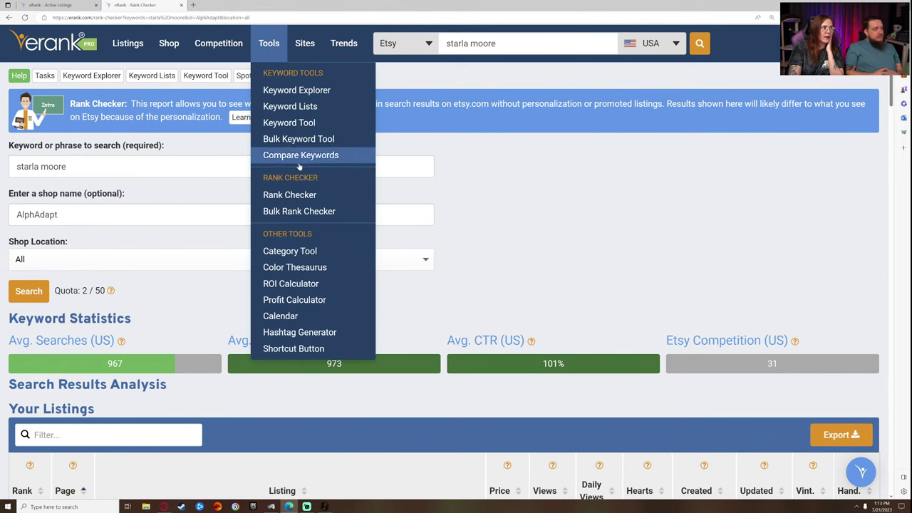
# Step: Open the Category Tool via Bulk Rank Checker and look up categories for 'tie dye hat'
pyautogui.click(303, 212)
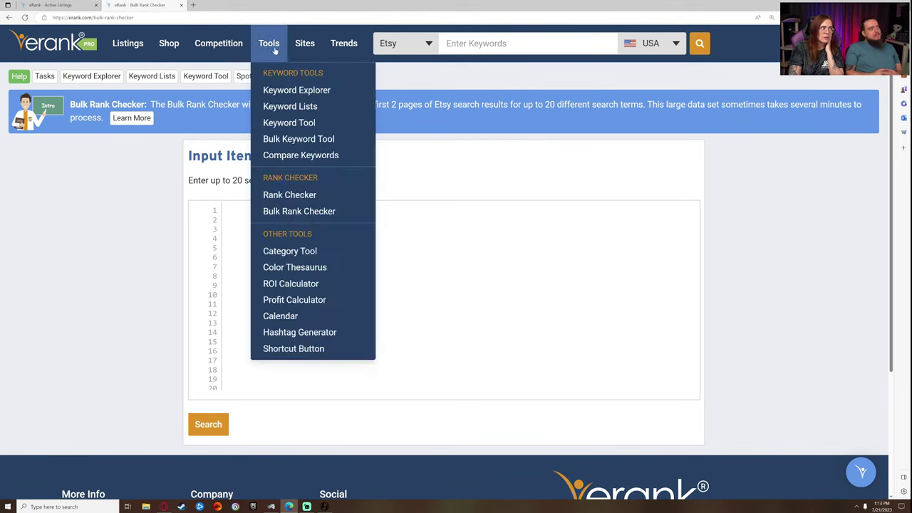
pyautogui.moveTo(269, 44)
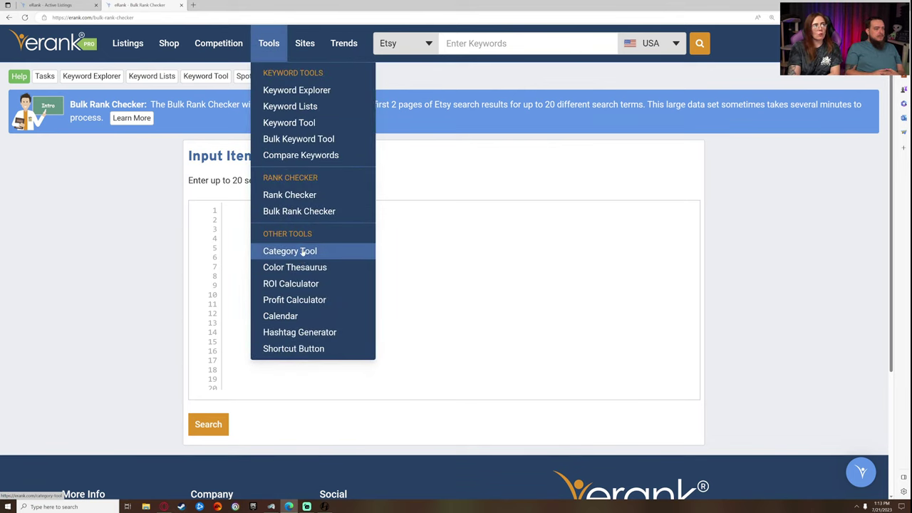
pyautogui.click(339, 252)
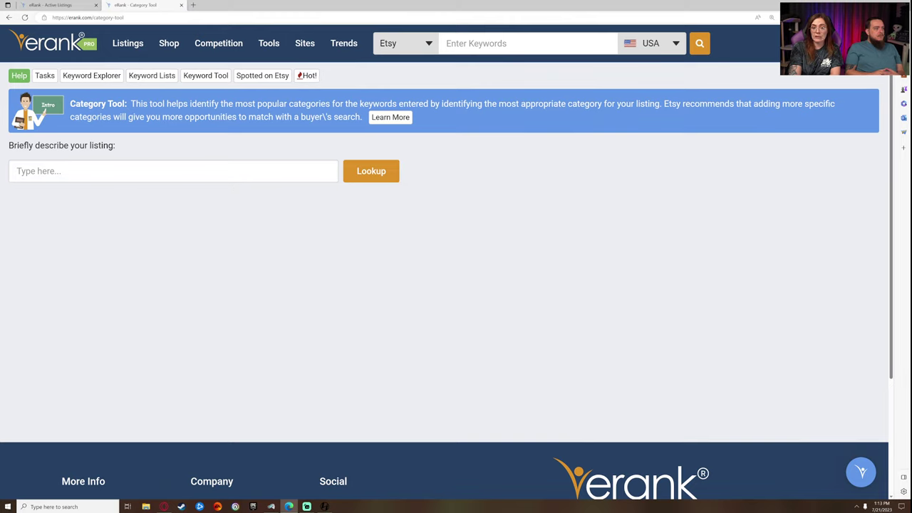
pyautogui.click(173, 170)
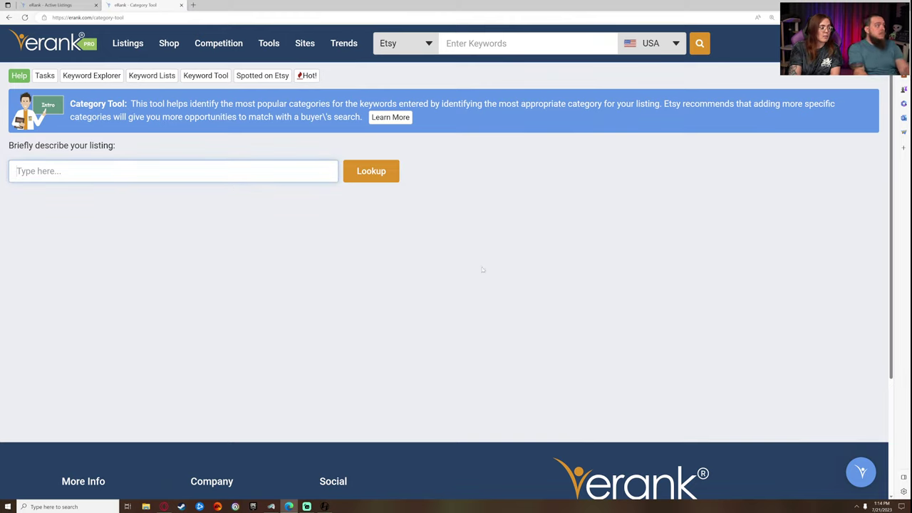
pyautogui.write('tie dye hat')
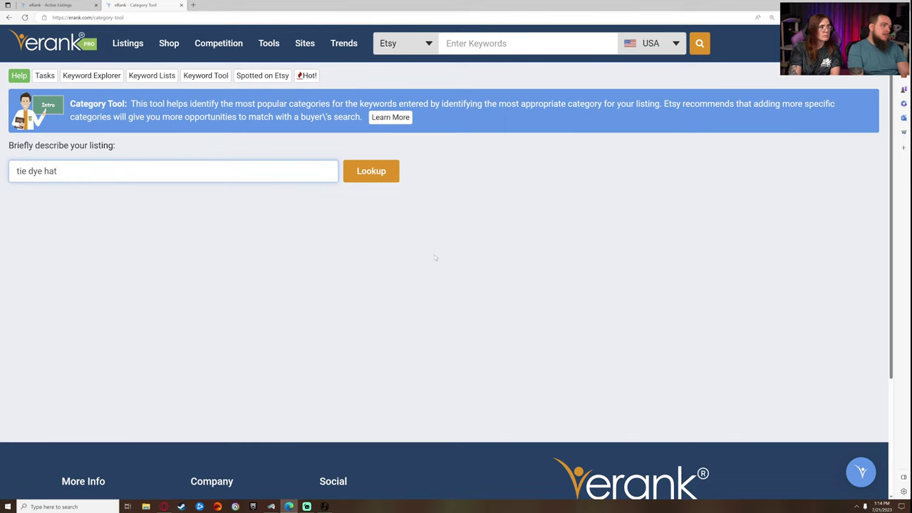
pyautogui.press('Return')
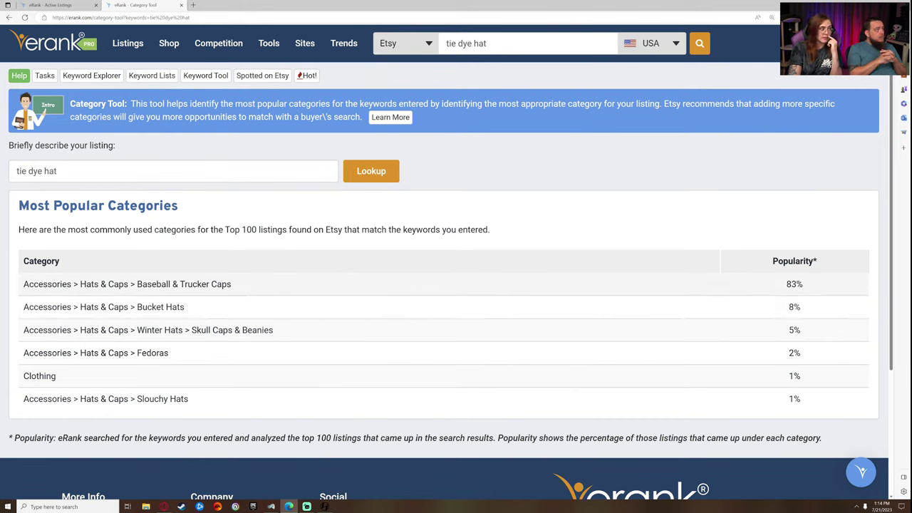
# Step: Open the Color Thesaurus, pick the orange #FF7F00 swatch, and browse related shades like Safety orange and Pumpkin
pyautogui.moveTo(276, 42)
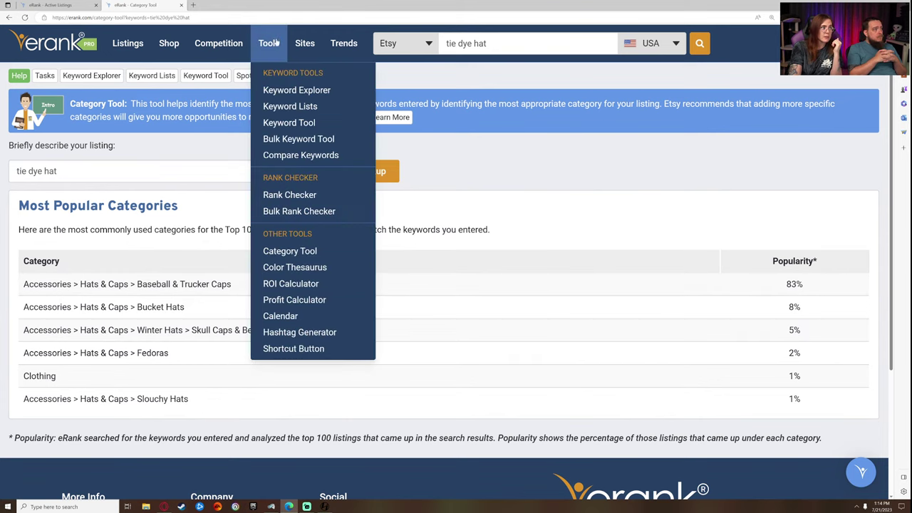
pyautogui.click(317, 265)
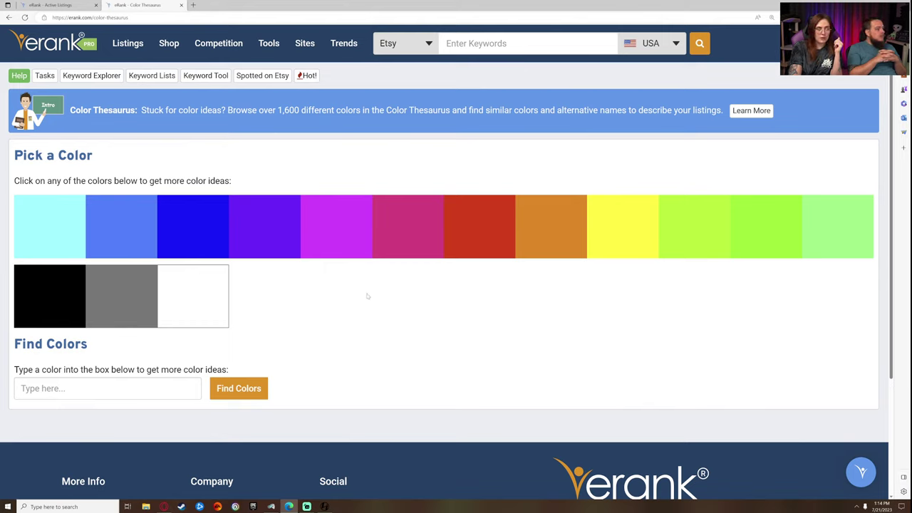
pyautogui.click(549, 250)
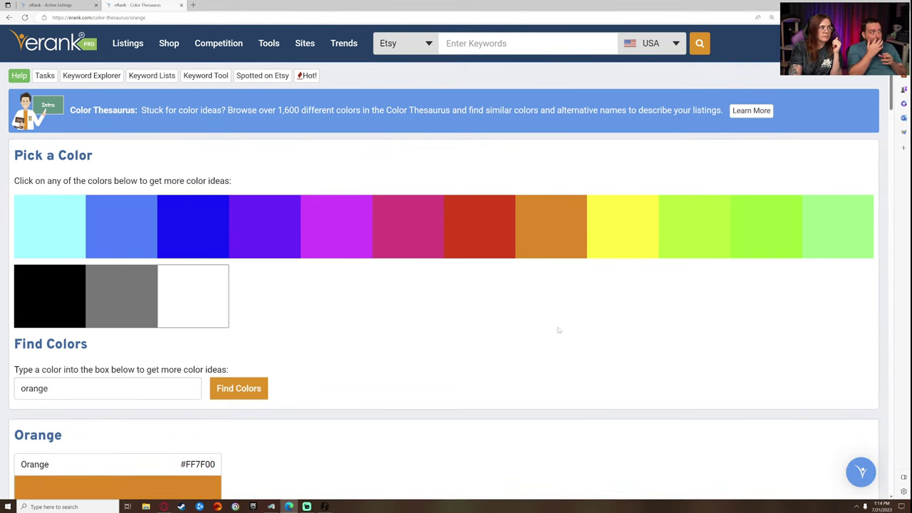
pyautogui.scroll(-5, 557, 328)
pyautogui.scroll(-6, 554, 319)
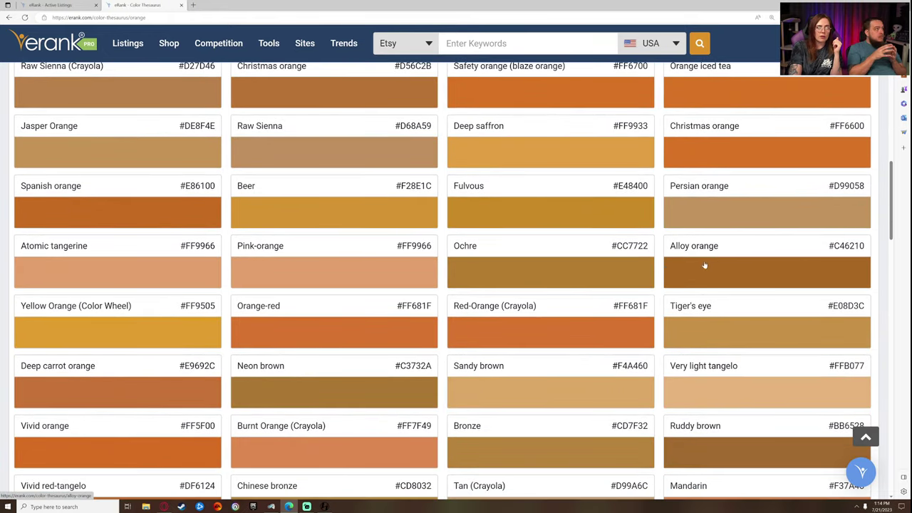
pyautogui.scroll(-3, 800, 304)
pyautogui.scroll(-18, 800, 304)
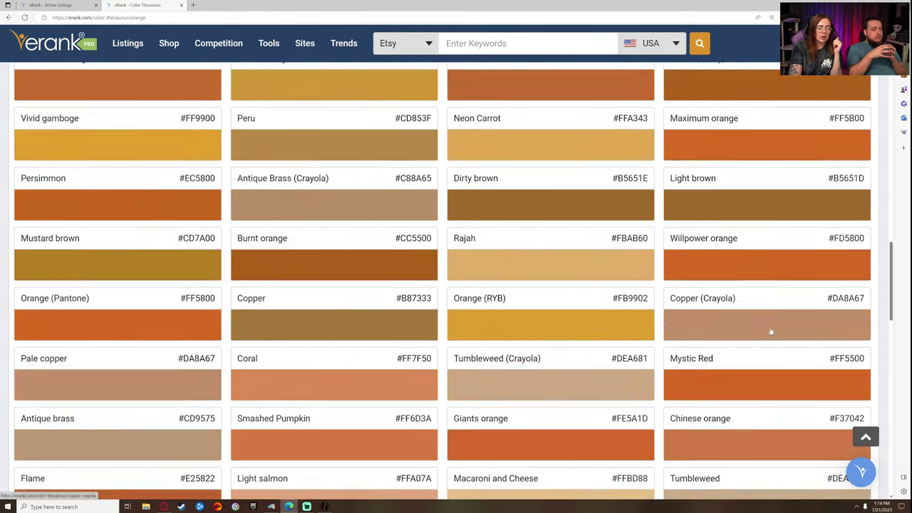
pyautogui.scroll(20, 717, 338)
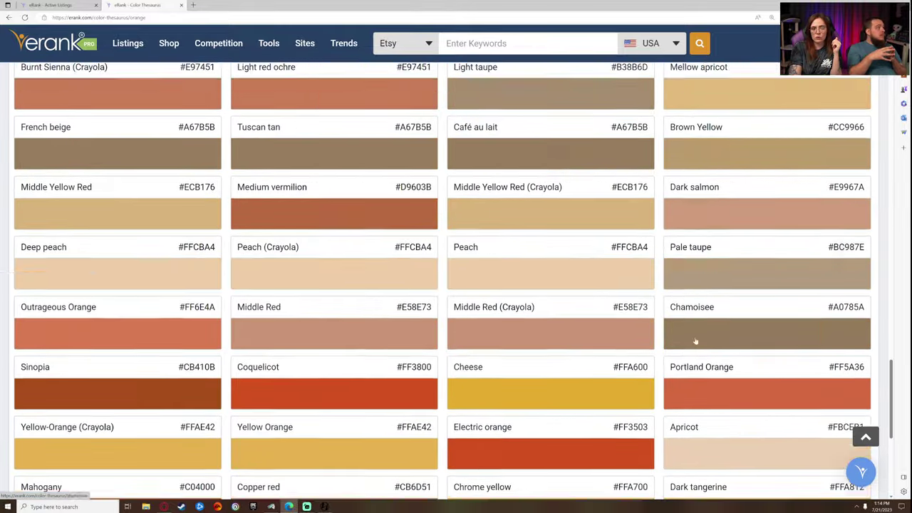
pyautogui.scroll(5, 682, 340)
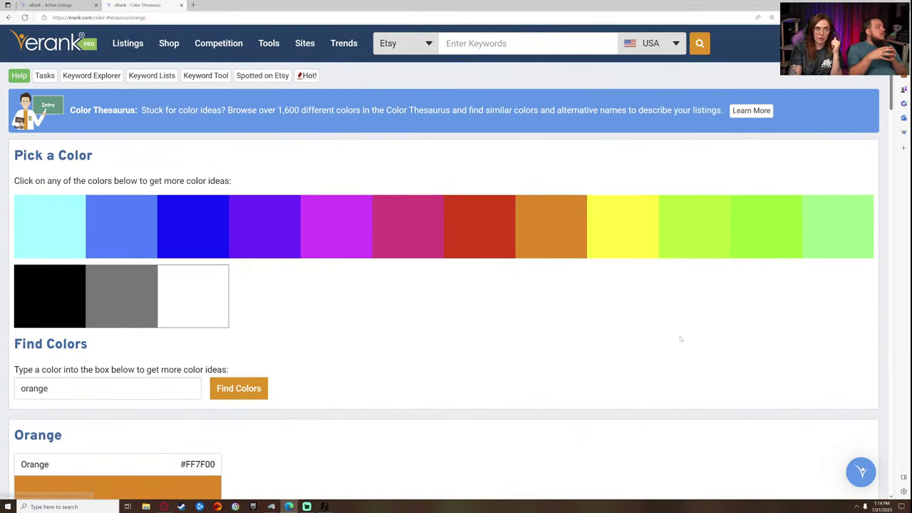
# Step: Move from the ROI Calculator to the Profit Calculator and select the Price field's value
pyautogui.moveTo(280, 56)
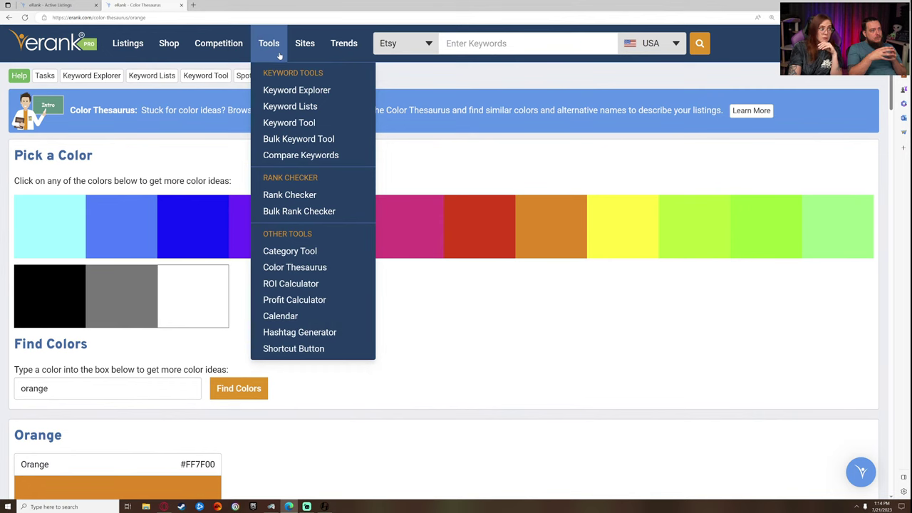
pyautogui.click(291, 283)
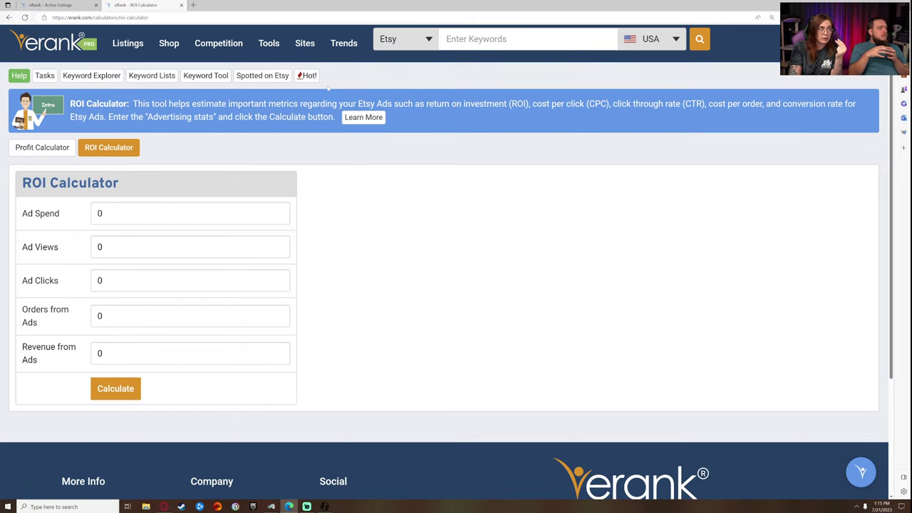
pyautogui.moveTo(269, 42)
pyautogui.click(313, 299)
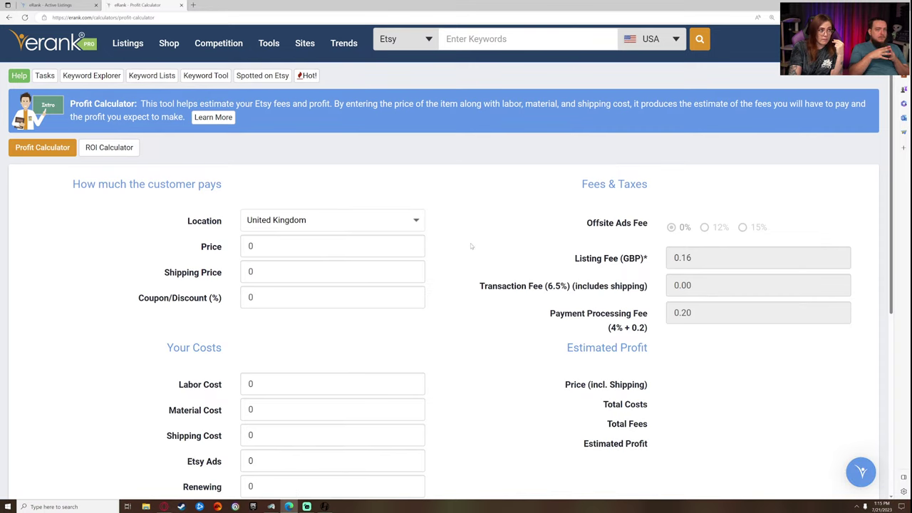
pyautogui.scroll(-1, 470, 246)
pyautogui.click(356, 176)
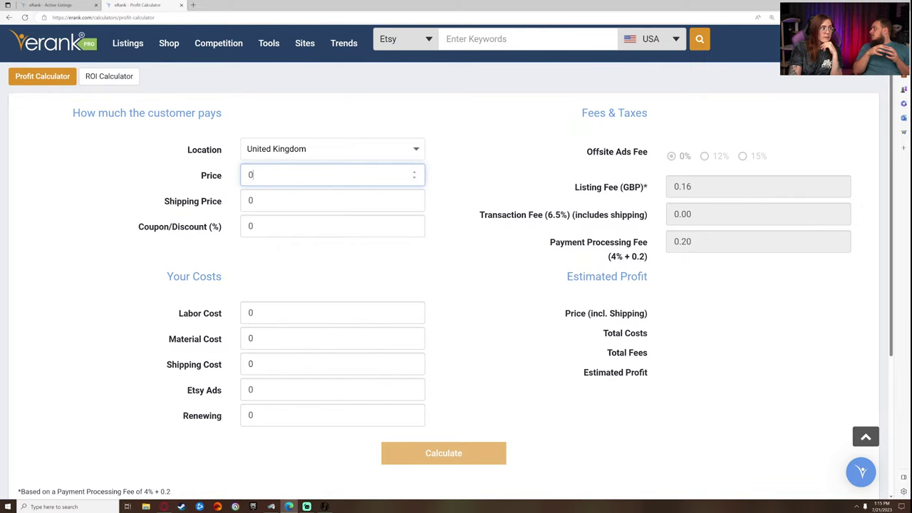
pyautogui.hotkey('ctrl', 'a')
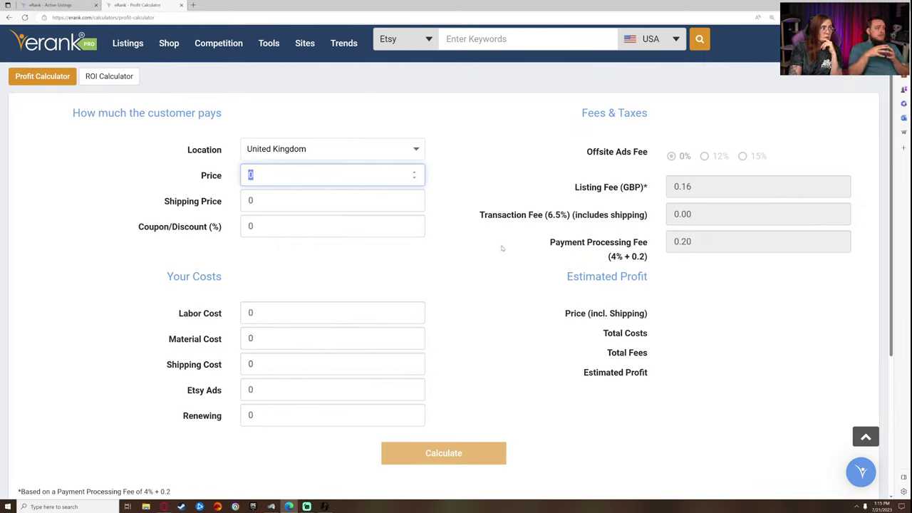
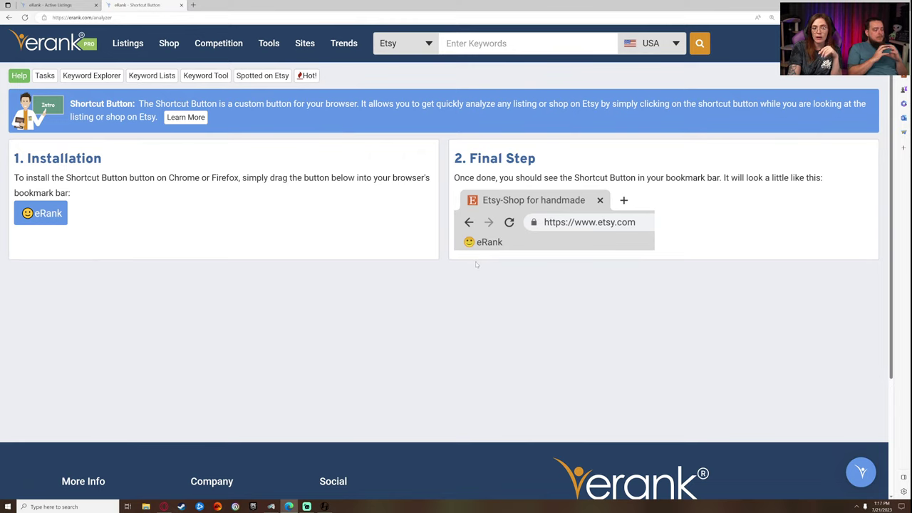
# Step: Open the Compare Sites tool from the Tools > Sites menu
pyautogui.click(277, 44)
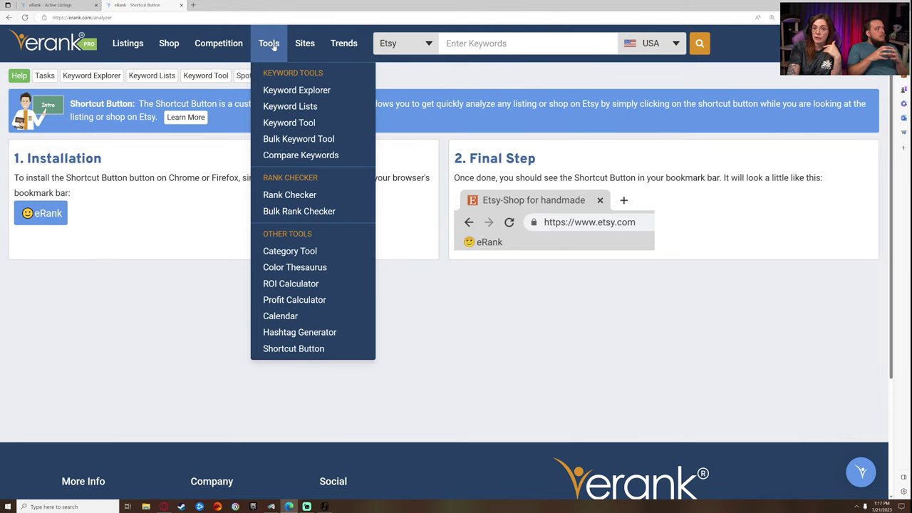
pyautogui.click(305, 44)
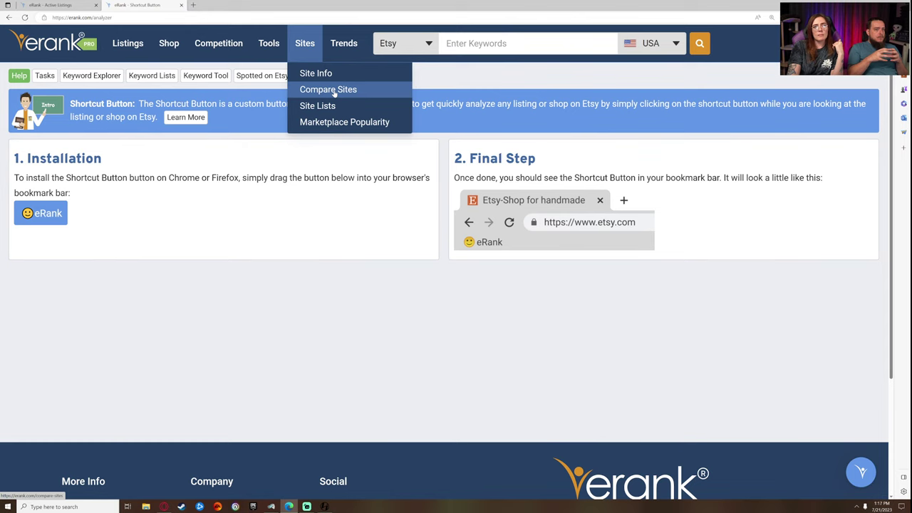
pyautogui.click(333, 90)
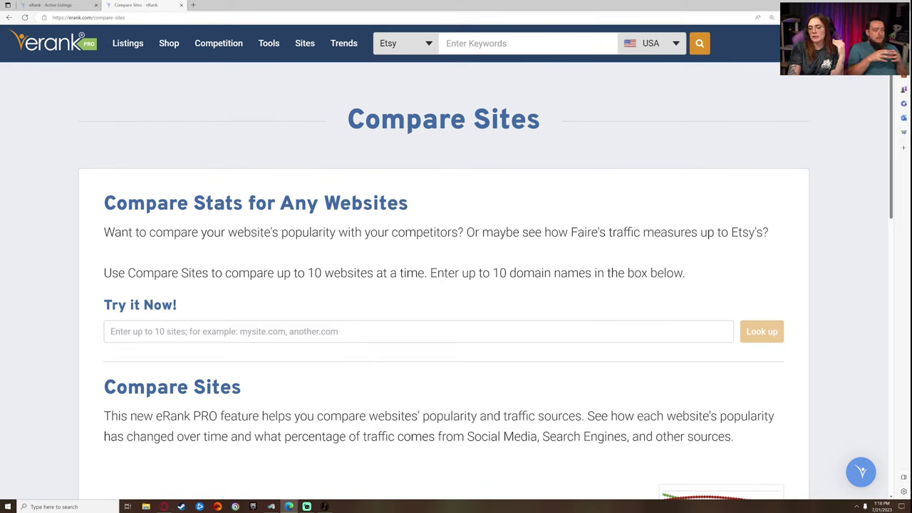
# Step: Look up a comparison of etsy.com and goimagine.com
pyautogui.click(111, 331)
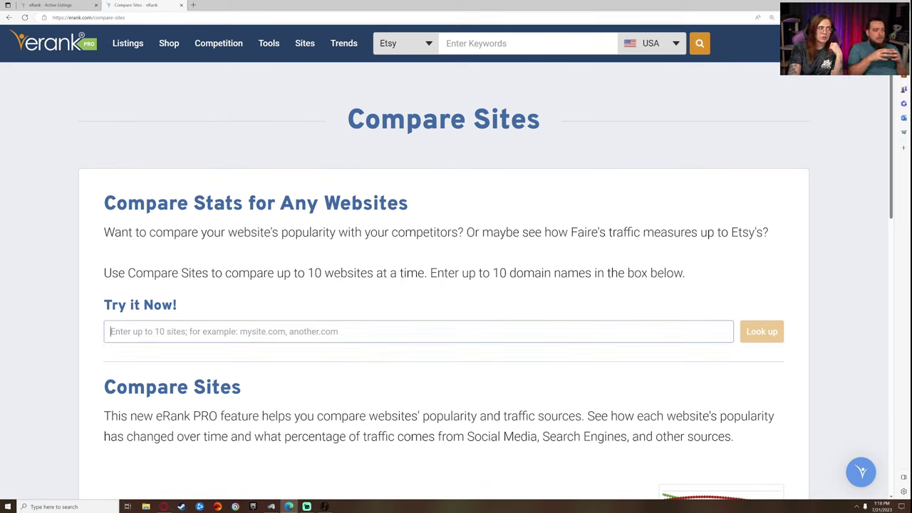
pyautogui.write('etsy.')
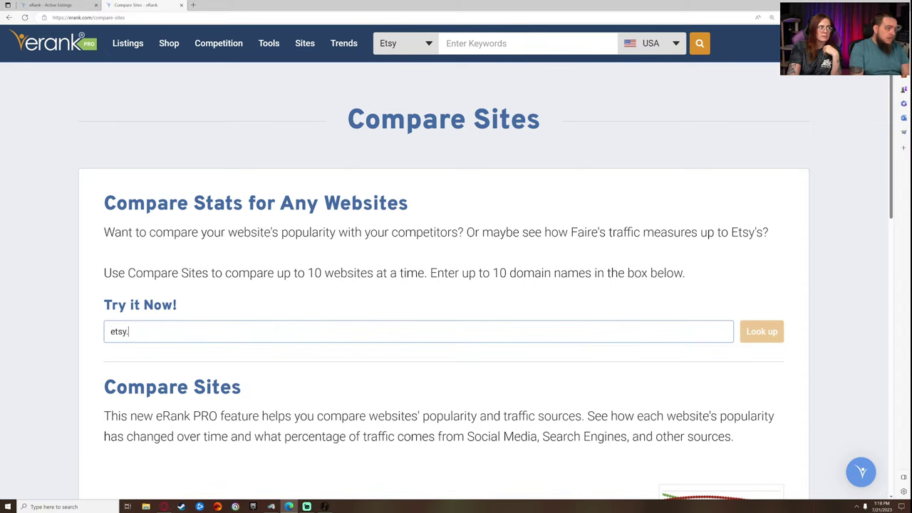
pyautogui.write('com, goimagine.com')
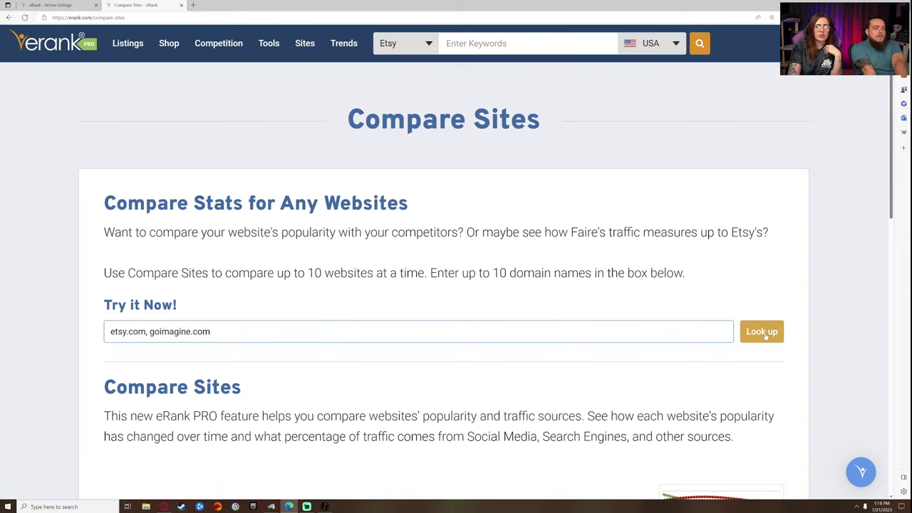
pyautogui.click(761, 334)
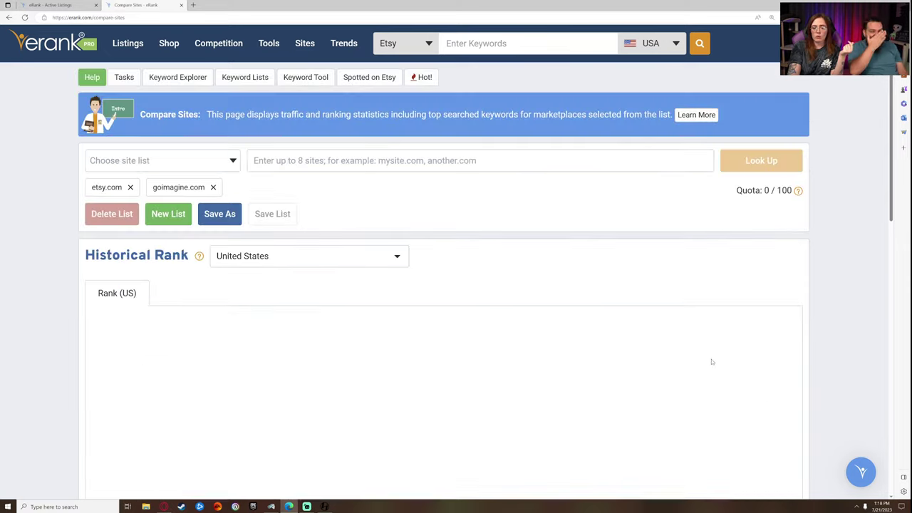
# Step: Review both sites' Historical Rank, Popularity Metrics and Traffic Sources sections
pyautogui.scroll(-2, 627, 364)
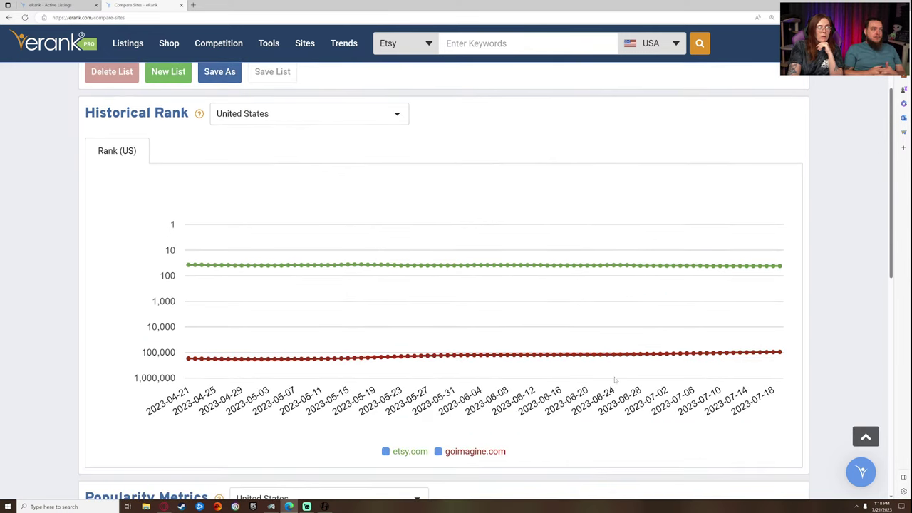
pyautogui.scroll(-1, 569, 341)
pyautogui.moveTo(494, 193)
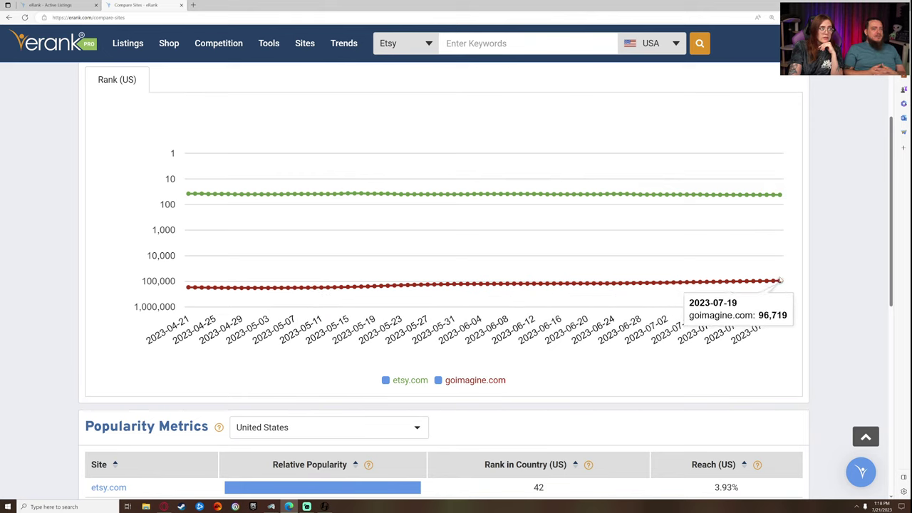
pyautogui.scroll(-4, 677, 299)
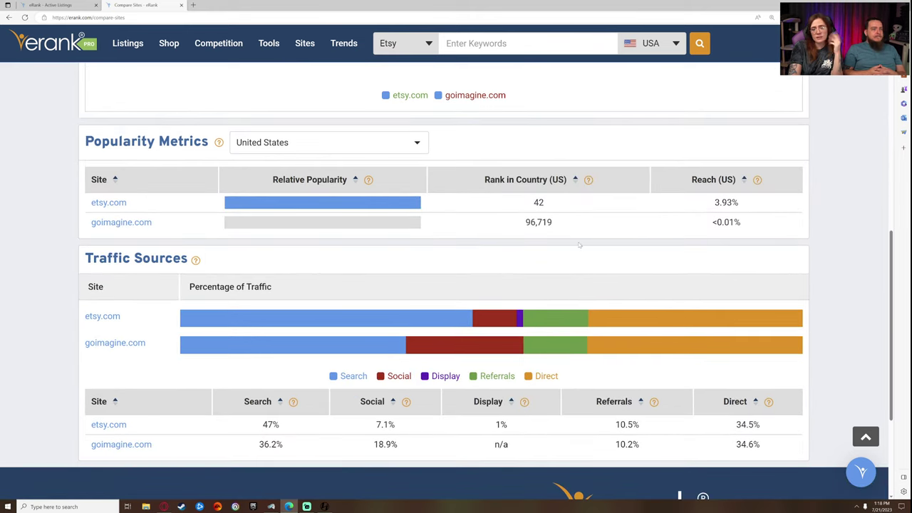
pyautogui.scroll(4, 641, 260)
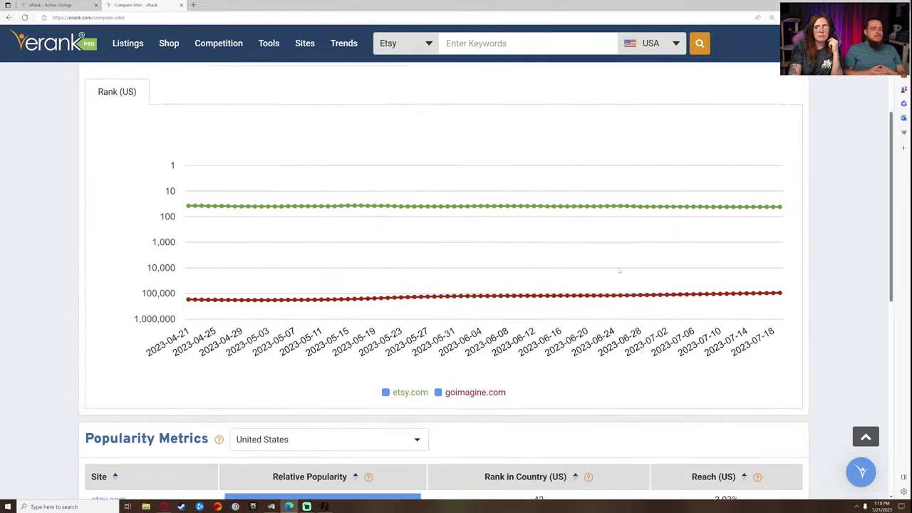
pyautogui.scroll(3, 613, 274)
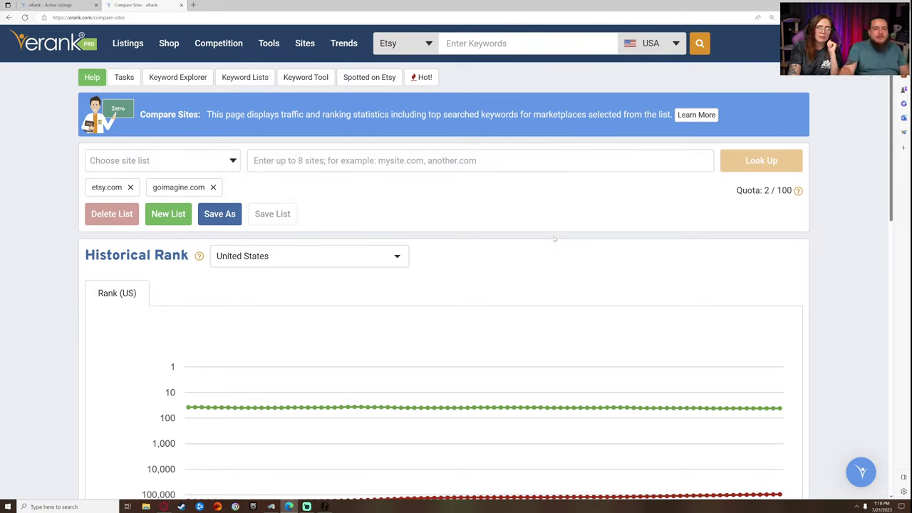
pyautogui.scroll(-3, 470, 199)
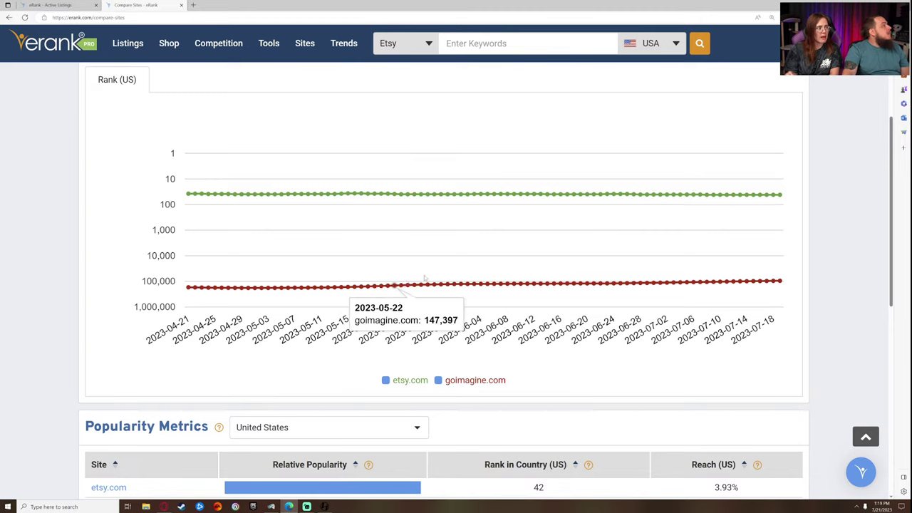
pyautogui.moveTo(456, 292)
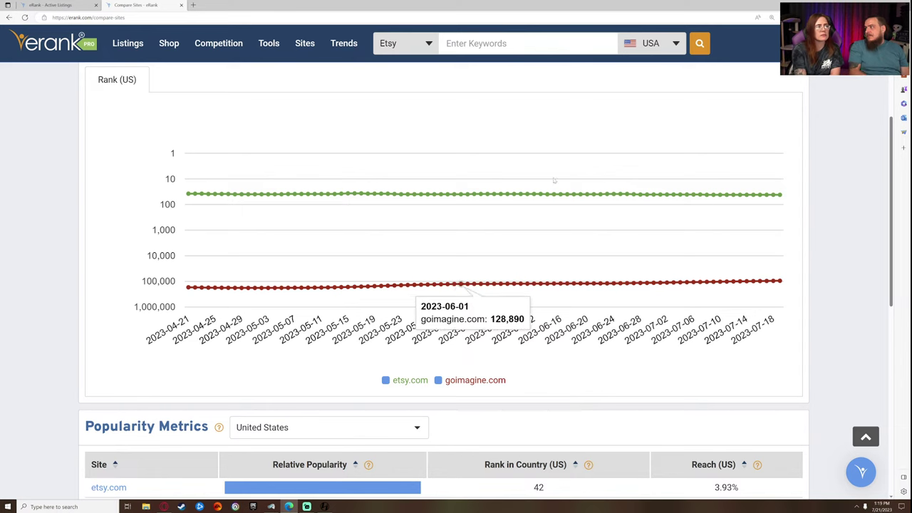
pyautogui.scroll(3, 639, 321)
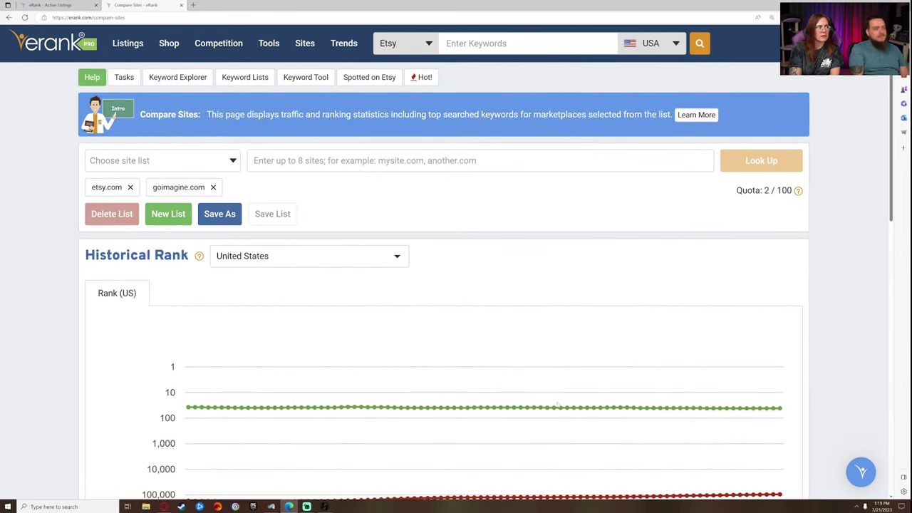
pyautogui.moveTo(304, 49)
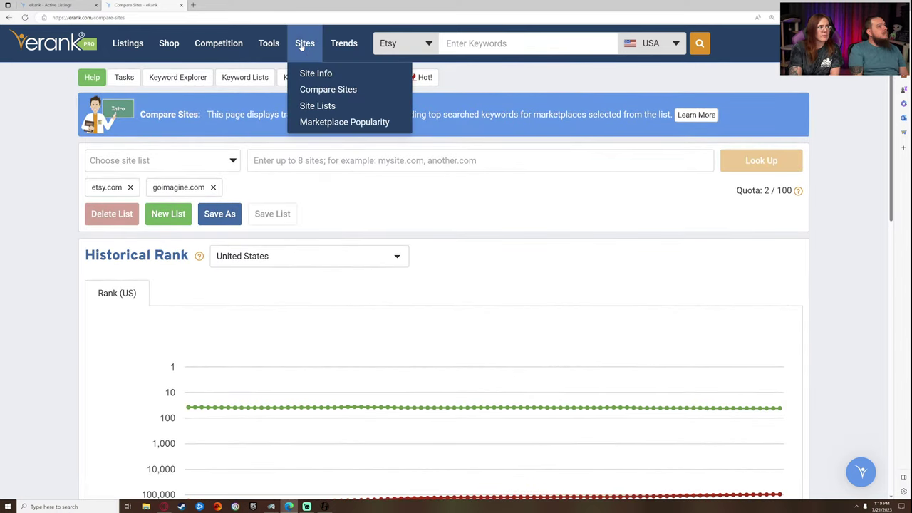
pyautogui.moveTo(351, 50)
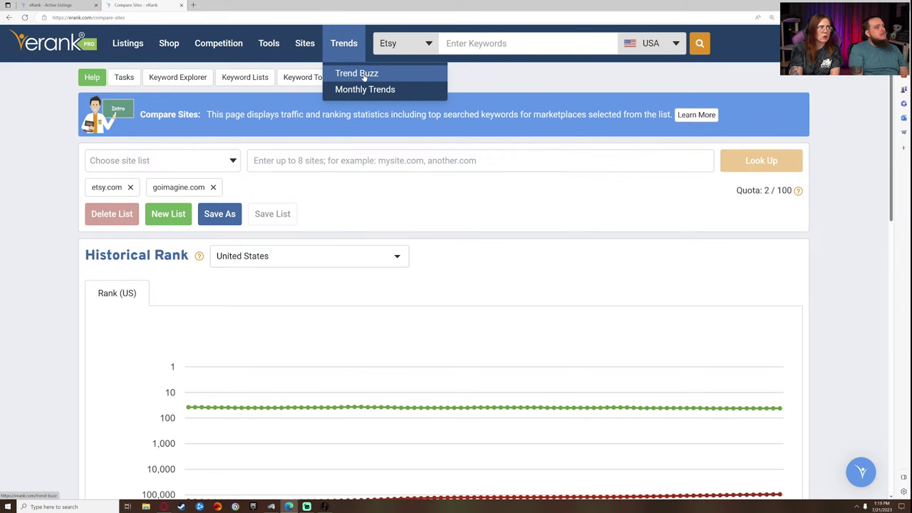
# Step: Open Trend Buzz, check the country and timeframe options, and keep Past 30 Days
pyautogui.click(364, 77)
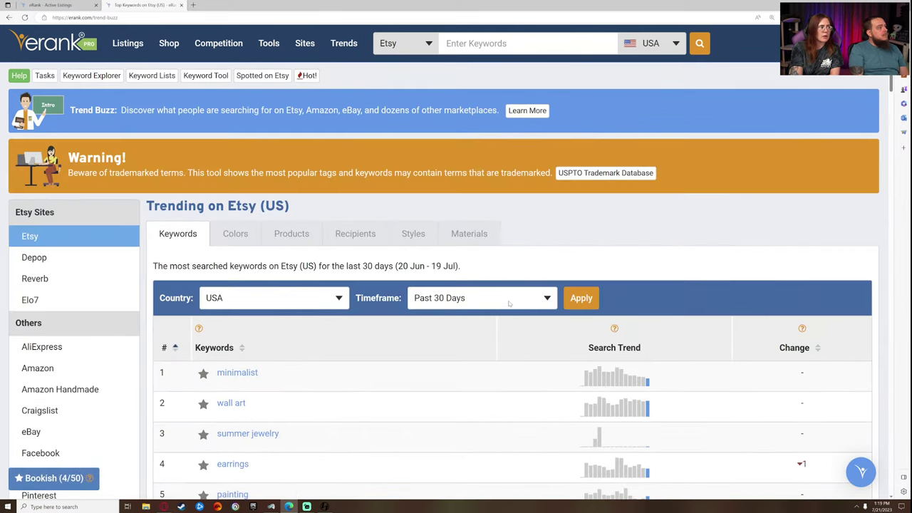
pyautogui.scroll(-2, 49, 258)
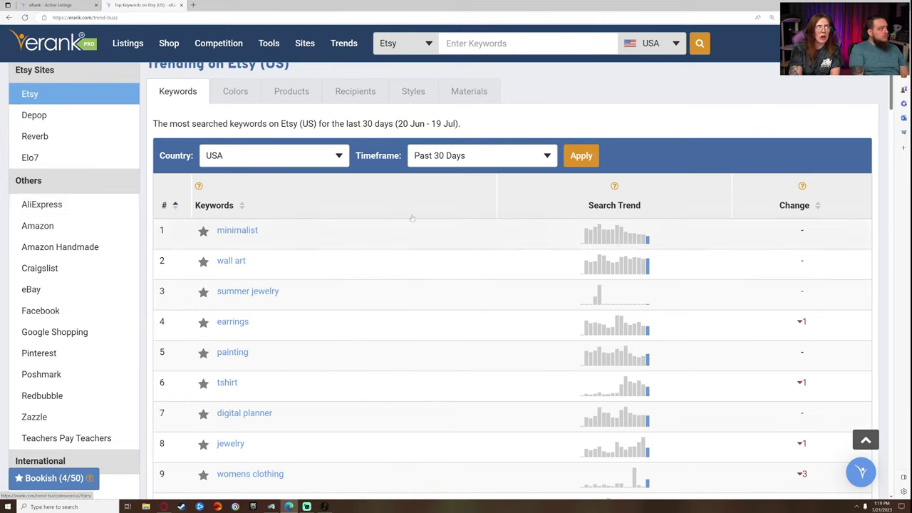
pyautogui.click(273, 157)
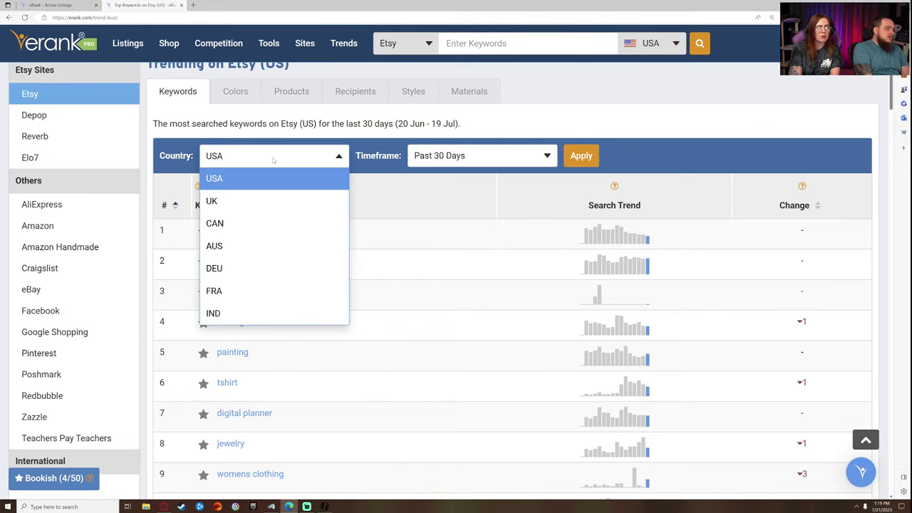
pyautogui.click(507, 155)
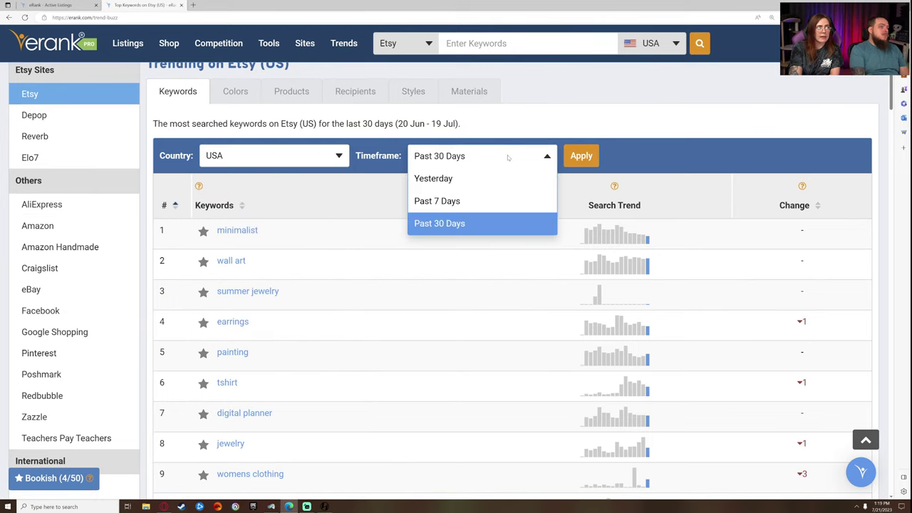
pyautogui.click(677, 159)
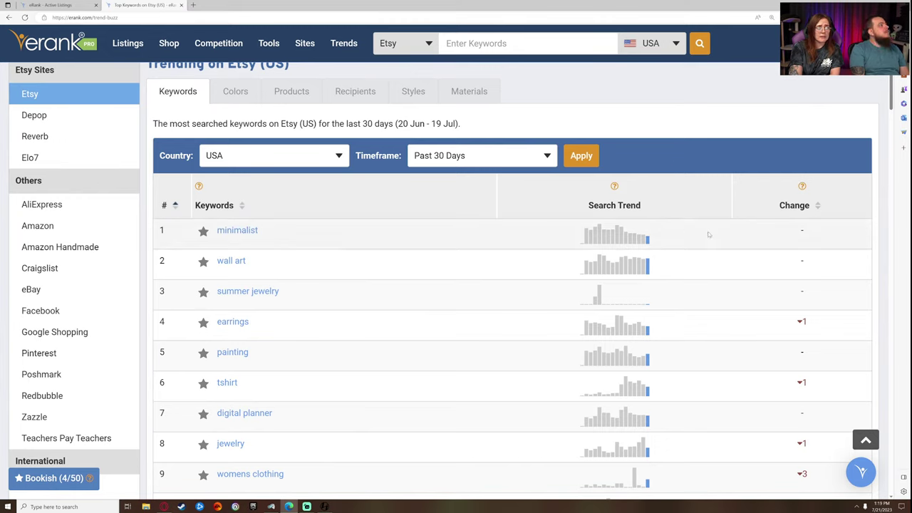
# Step: Scroll through the past-30-days Trend Buzz keyword table and back up
pyautogui.moveTo(598, 235)
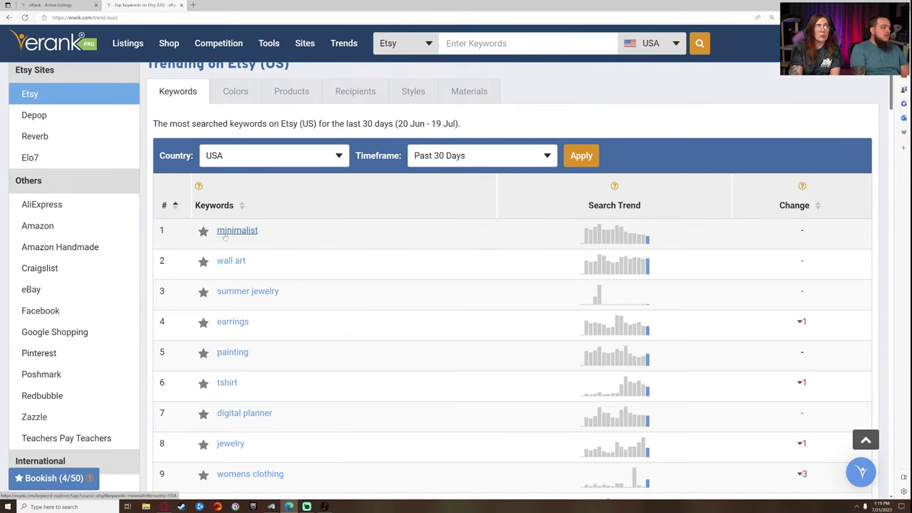
pyautogui.scroll(-1, 224, 238)
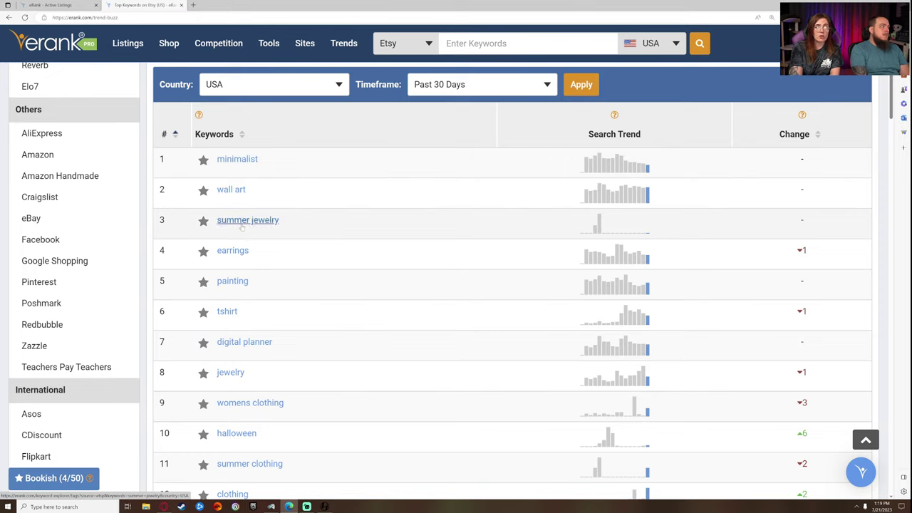
pyautogui.moveTo(646, 235)
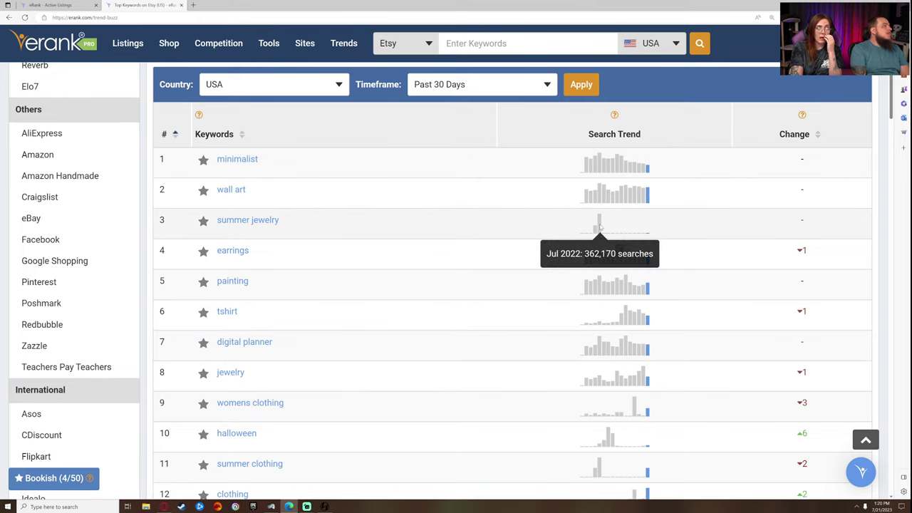
pyautogui.scroll(-2, 327, 312)
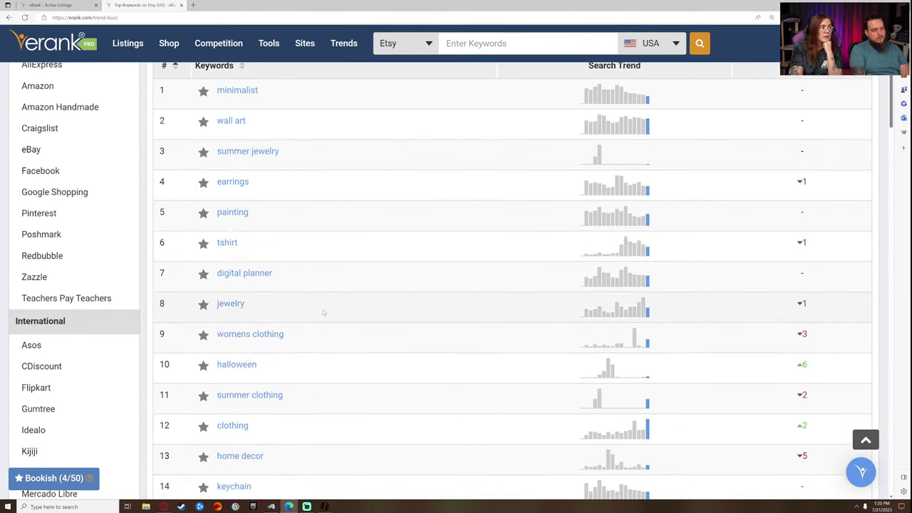
pyautogui.scroll(-8, 323, 311)
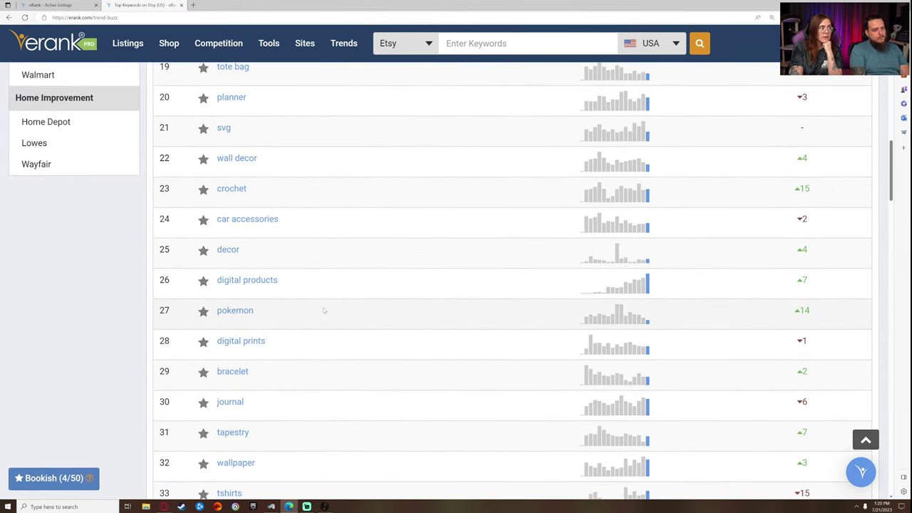
pyautogui.scroll(-8, 323, 310)
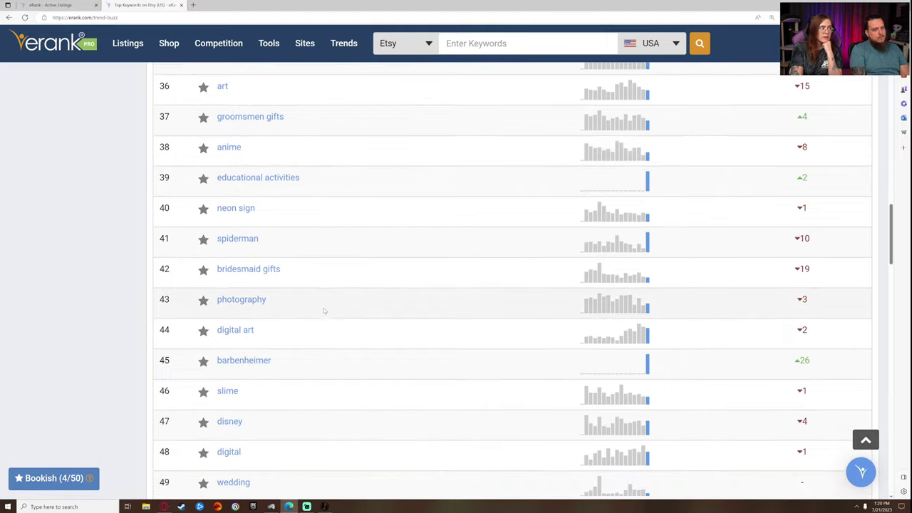
pyautogui.scroll(-2, 323, 311)
pyautogui.scroll(20, 320, 321)
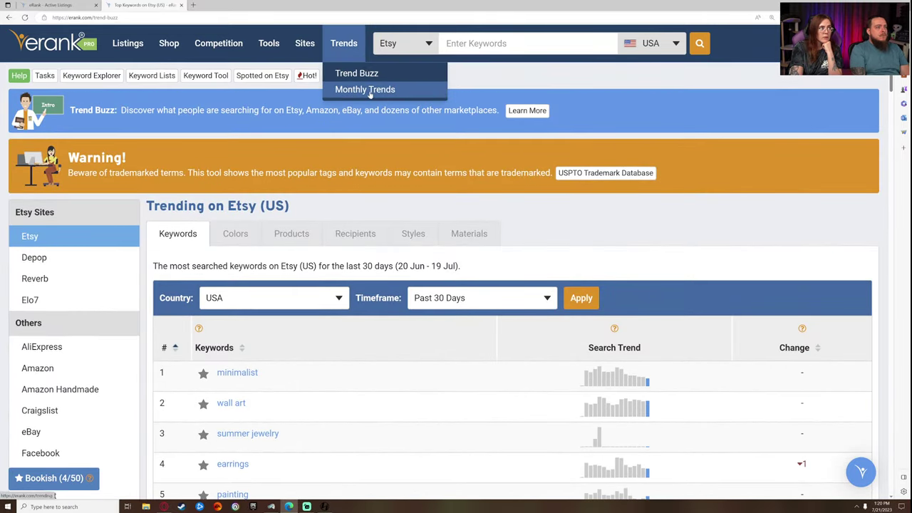
pyautogui.click(369, 93)
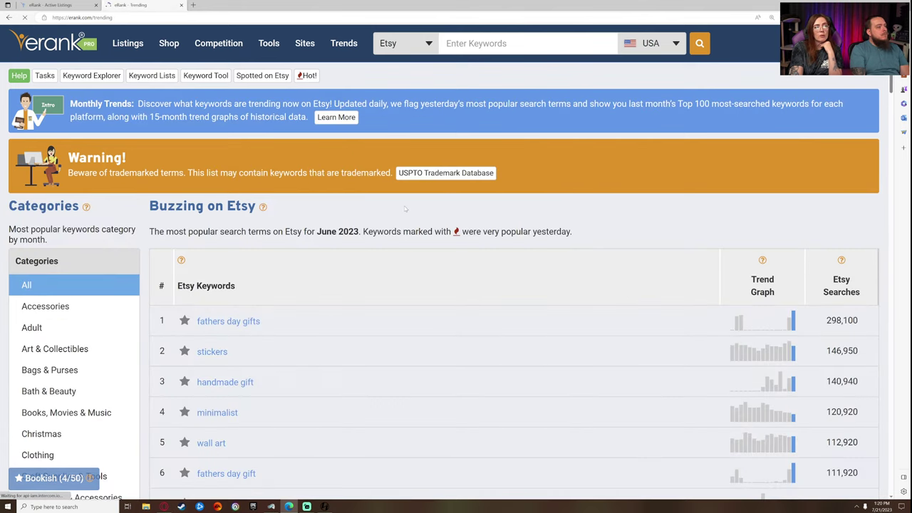
pyautogui.scroll(-1, 456, 309)
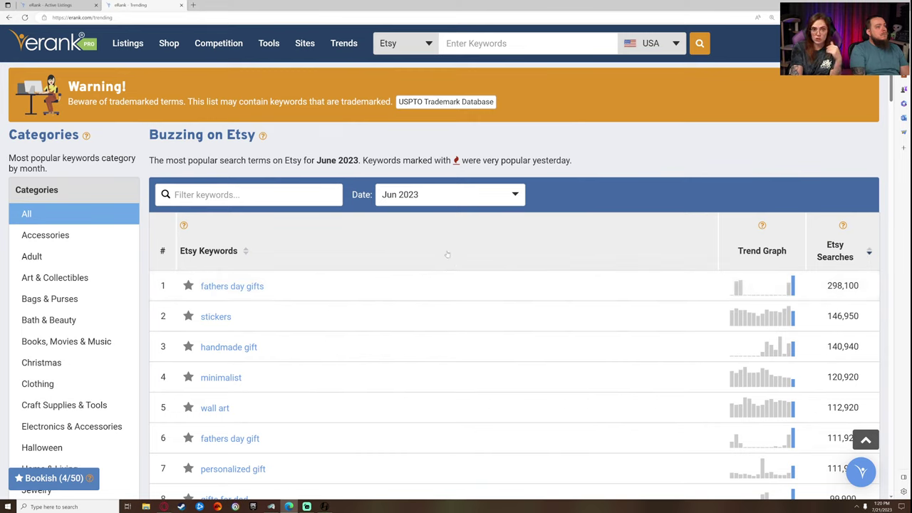
pyautogui.click(509, 194)
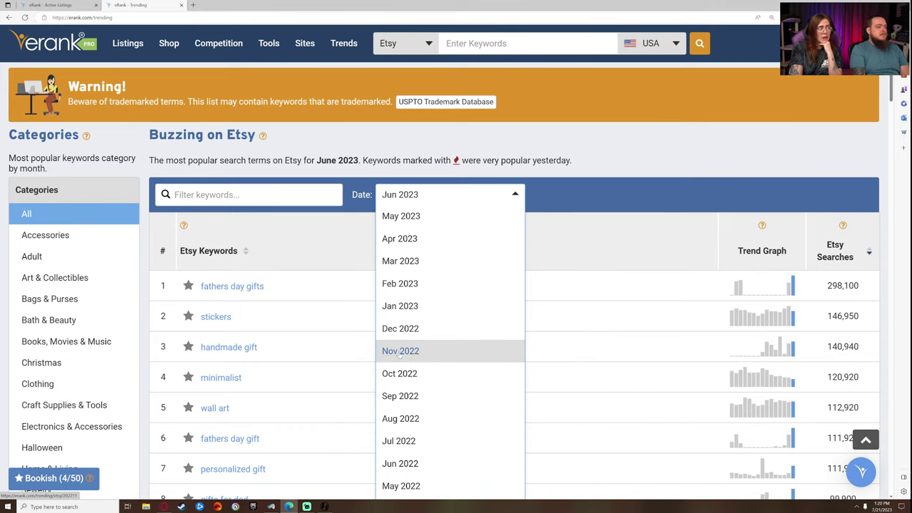
pyautogui.click(410, 353)
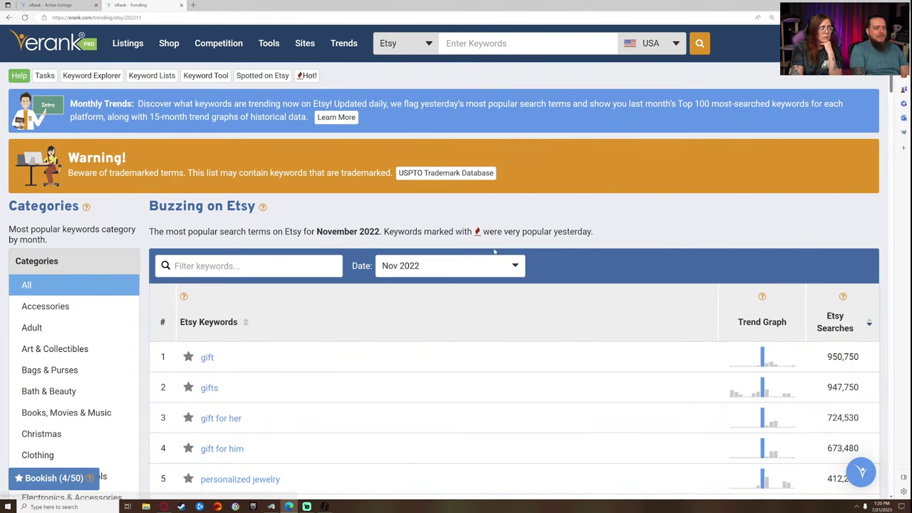
pyautogui.scroll(-2, 427, 335)
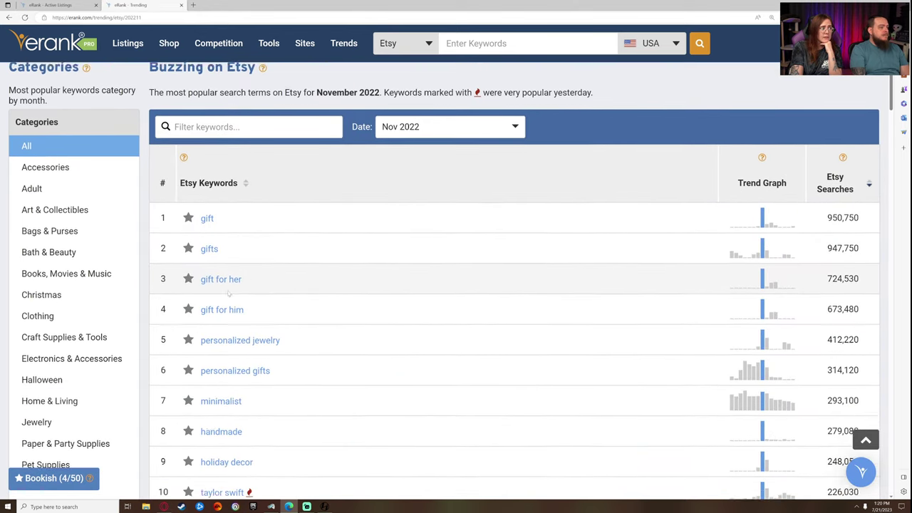
pyautogui.scroll(-1, 570, 299)
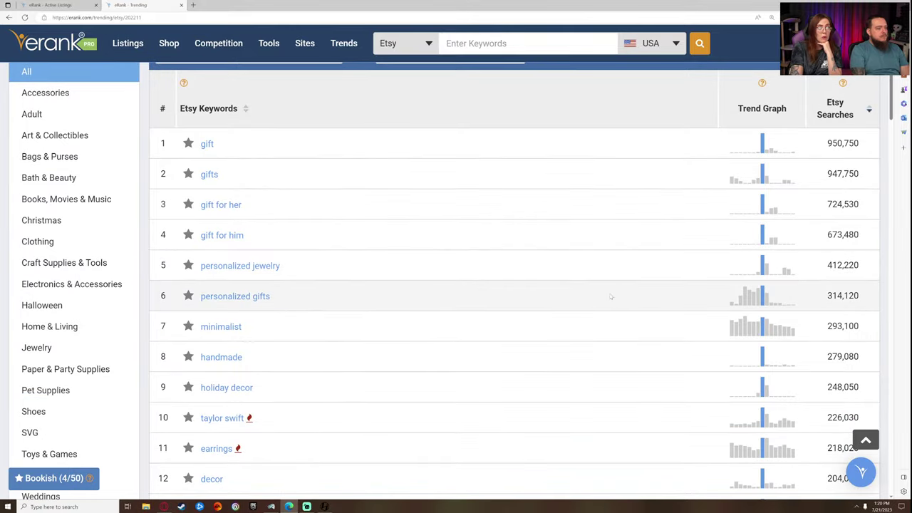
pyautogui.scroll(-2, 264, 299)
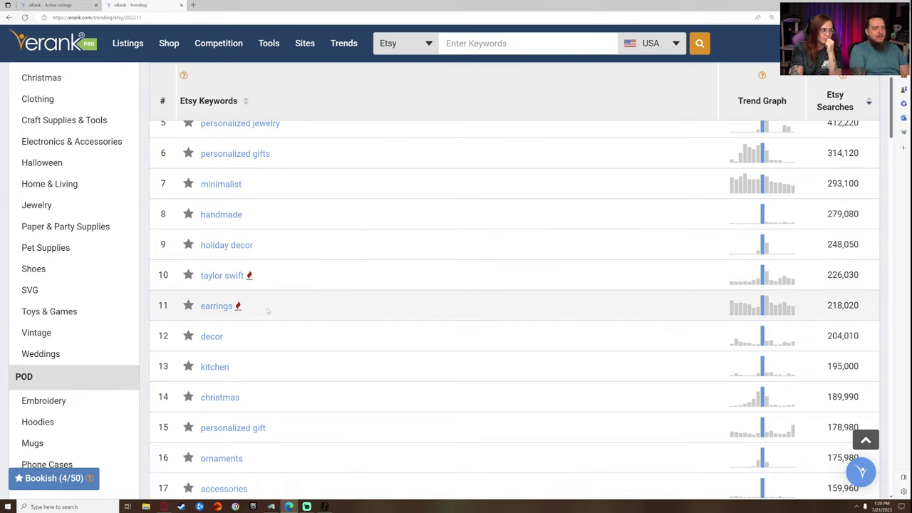
pyautogui.moveTo(238, 307)
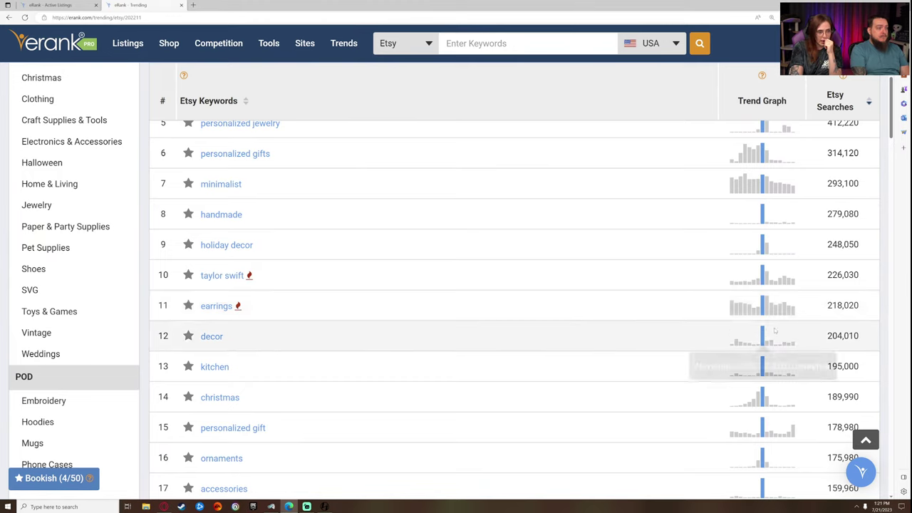
pyautogui.moveTo(767, 305)
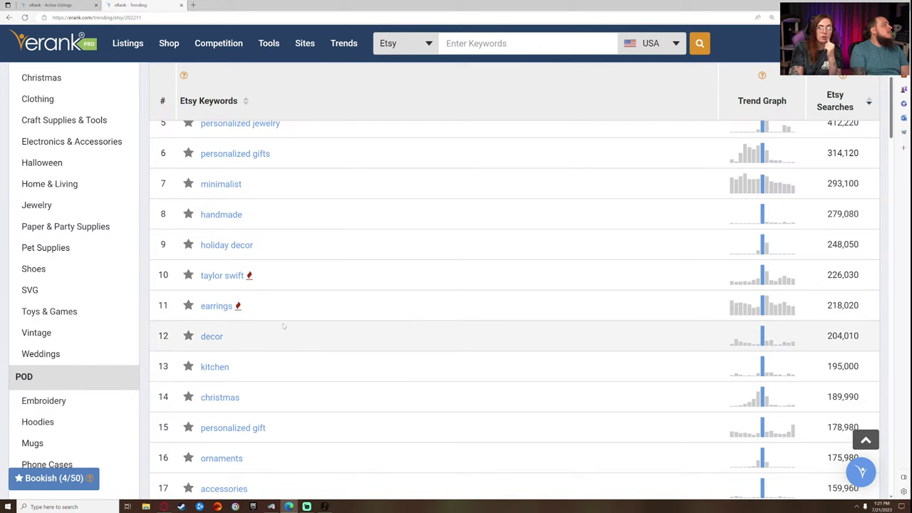
pyautogui.scroll(-2, 290, 337)
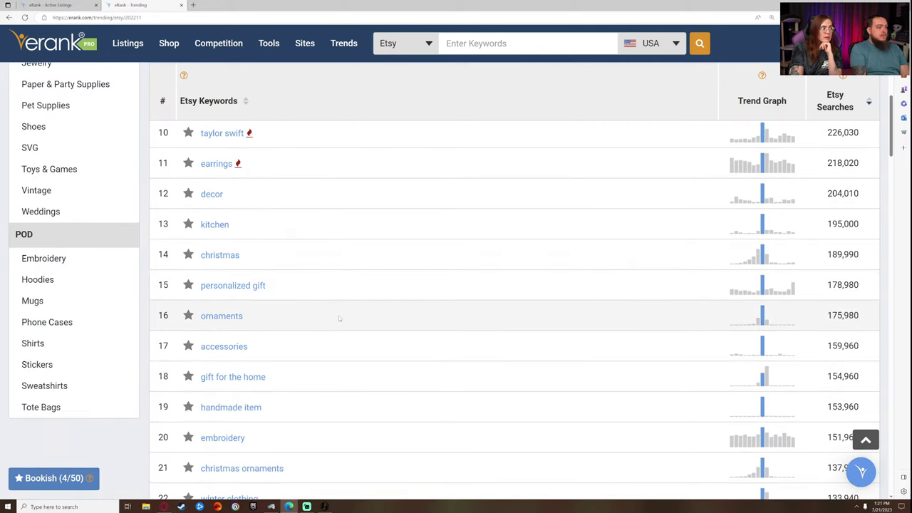
pyautogui.scroll(-1, 296, 299)
pyautogui.scroll(-1, 271, 306)
pyautogui.scroll(-1, 330, 323)
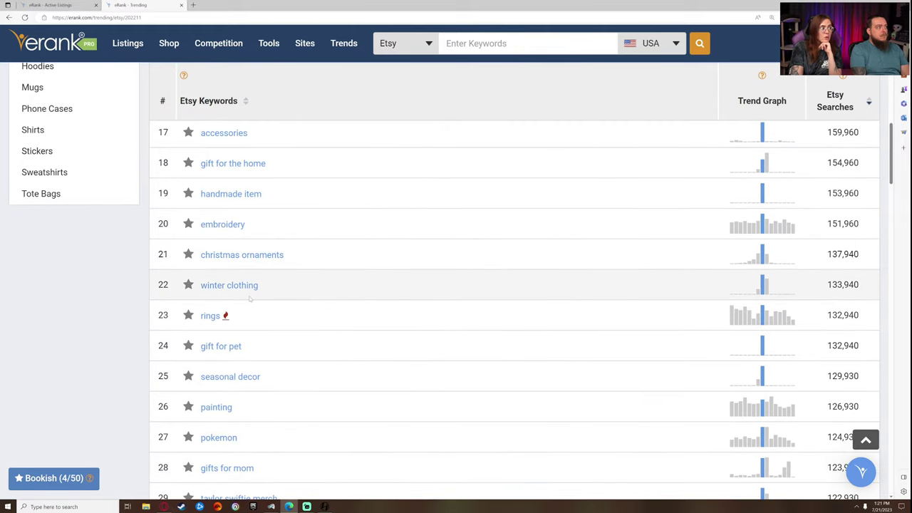
pyautogui.scroll(-5, 342, 341)
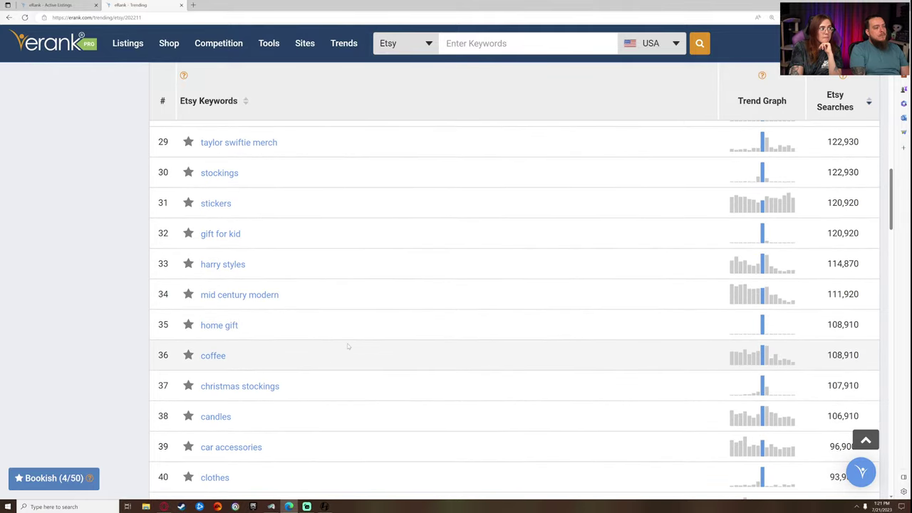
pyautogui.scroll(-1, 346, 345)
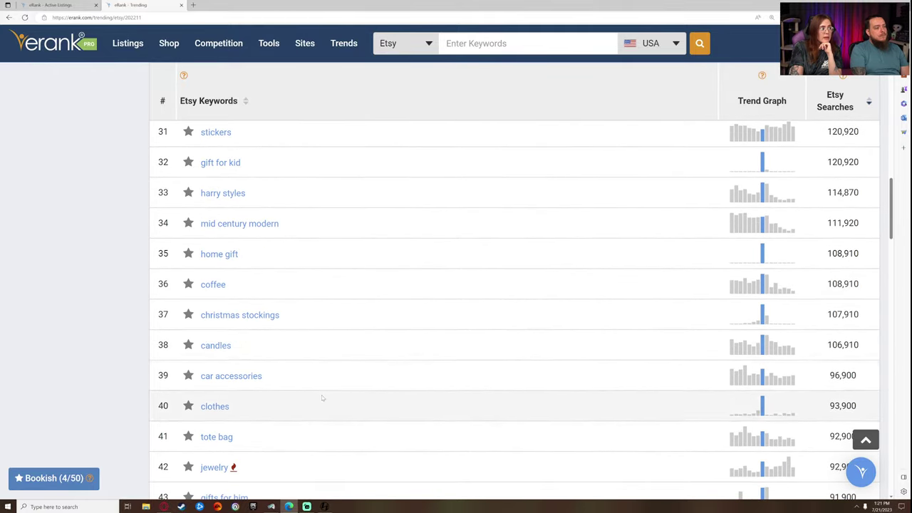
pyautogui.scroll(-1, 320, 395)
pyautogui.scroll(-3, 258, 399)
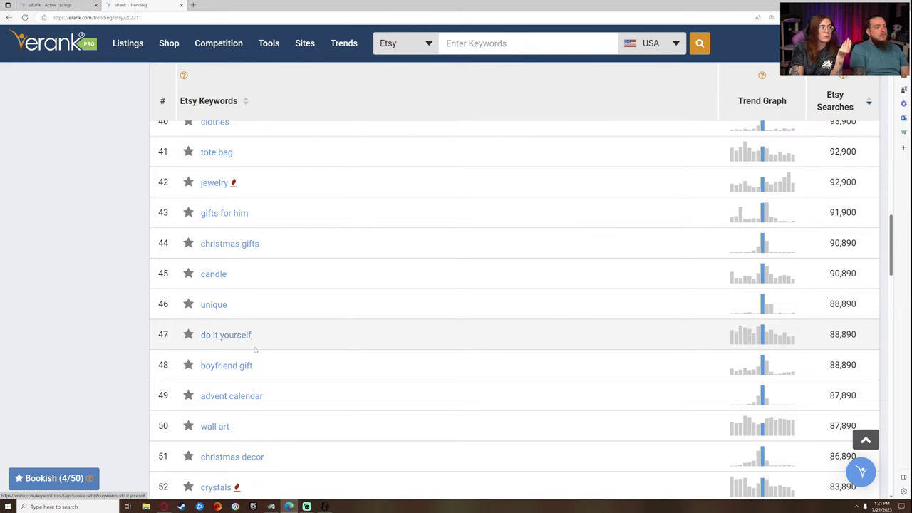
pyautogui.scroll(-1, 342, 373)
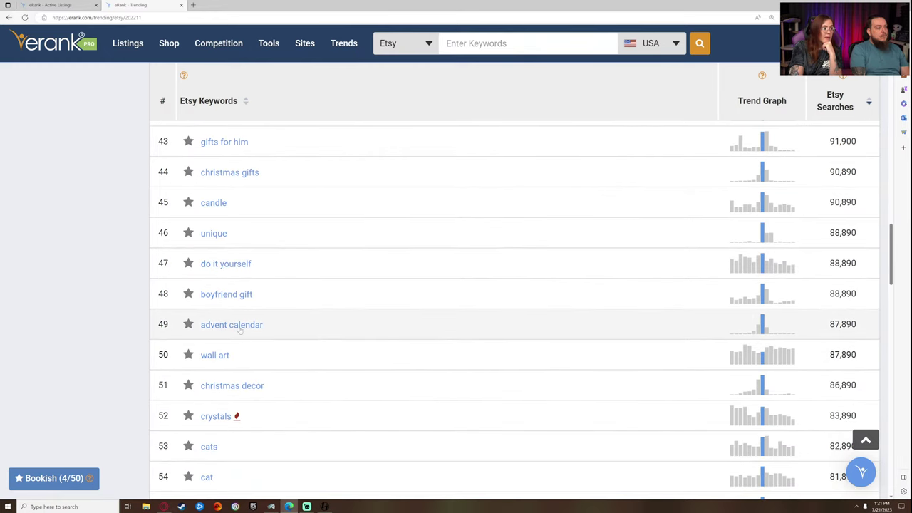
pyautogui.moveTo(762, 321)
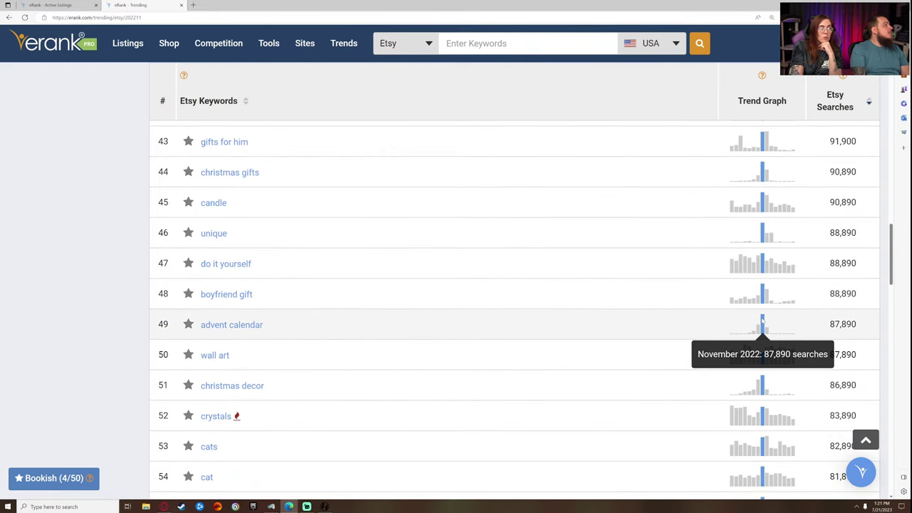
pyautogui.scroll(-3, 539, 356)
pyautogui.scroll(3, 655, 325)
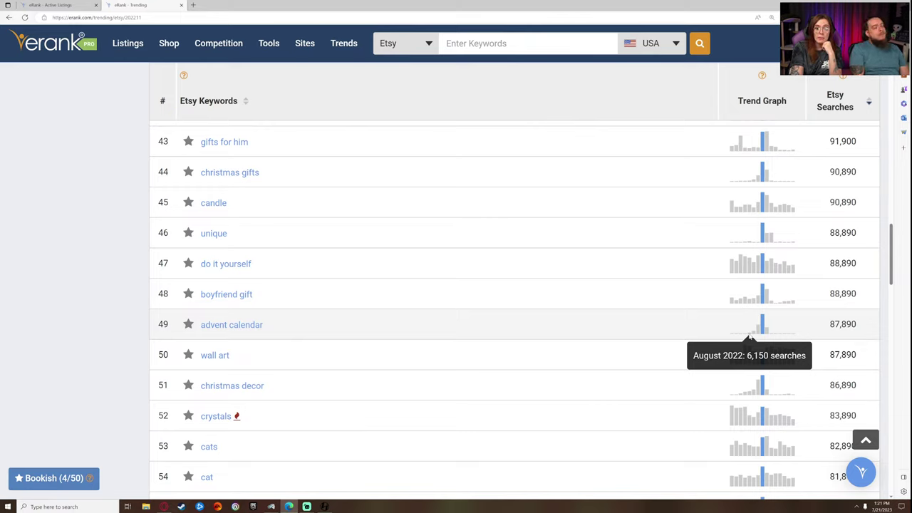
pyautogui.scroll(-4, 496, 407)
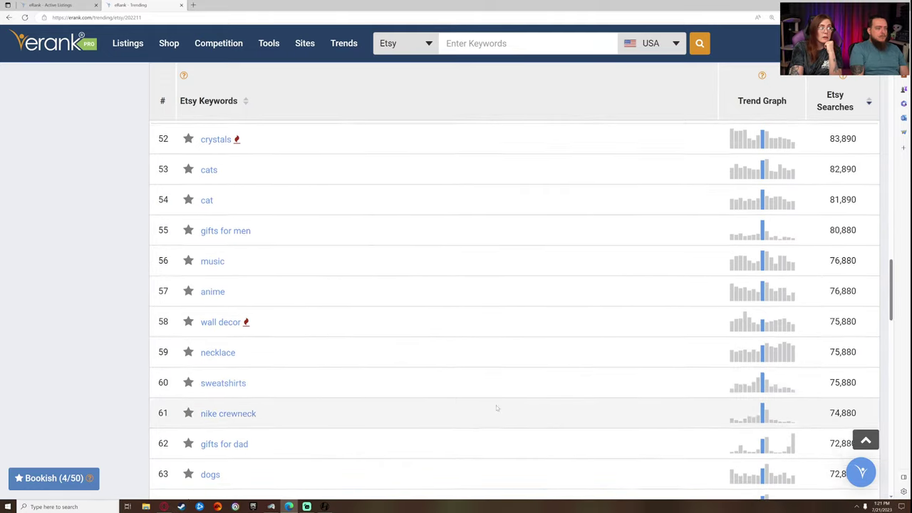
pyautogui.scroll(3, 462, 406)
pyautogui.scroll(15, 462, 405)
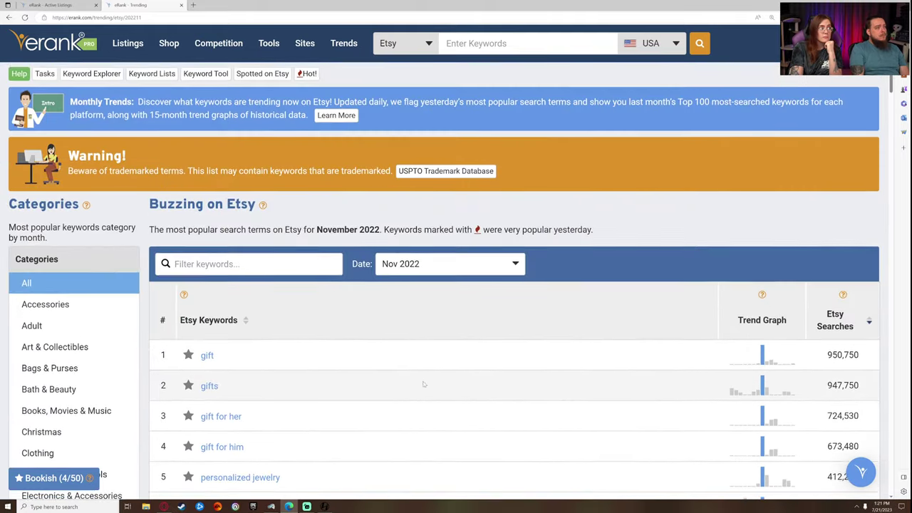
# Step: Pick Shirts under POD for November 2022 keywords, led by 'christmas shirt' at 70,870 searches
pyautogui.scroll(-2, 110, 358)
pyautogui.scroll(-1, 72, 367)
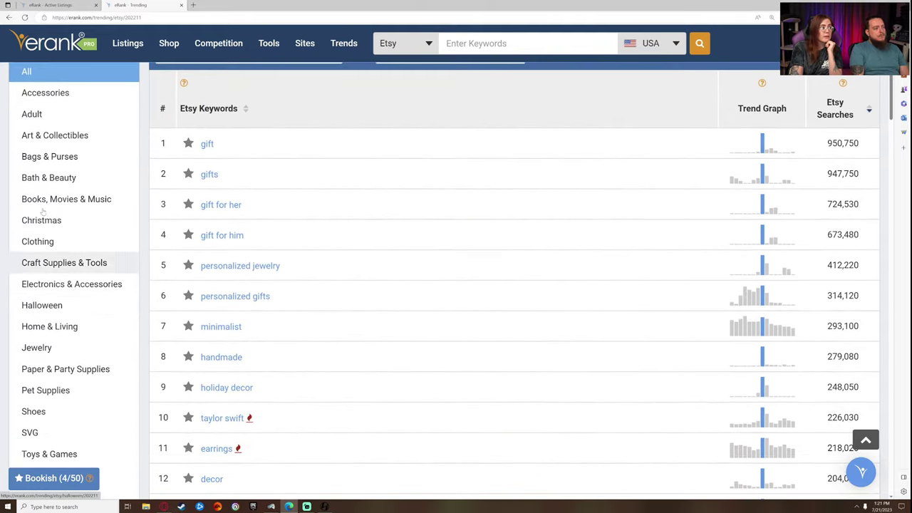
pyautogui.scroll(-3, 37, 349)
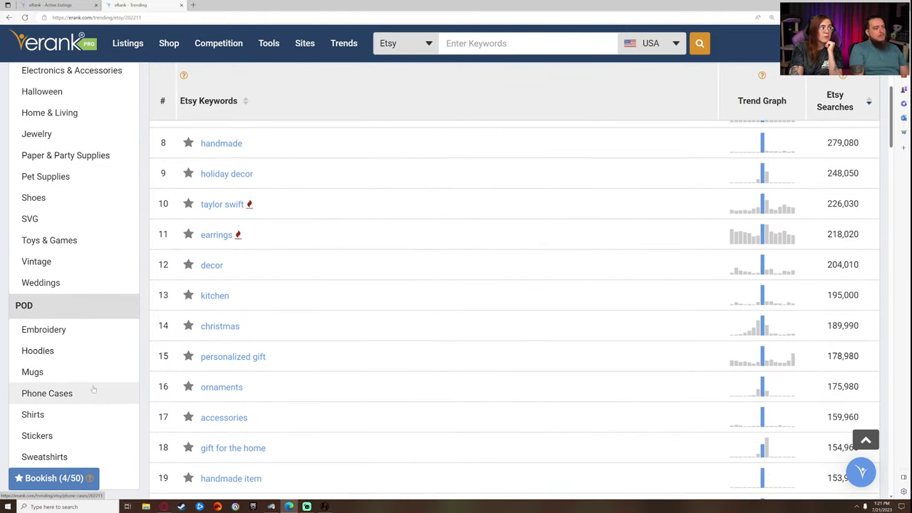
pyautogui.scroll(-1, 91, 385)
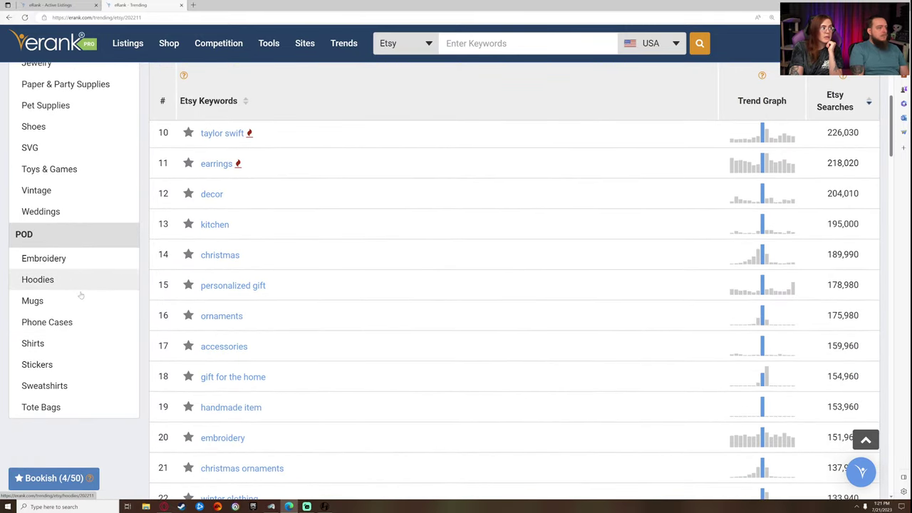
pyautogui.click(45, 343)
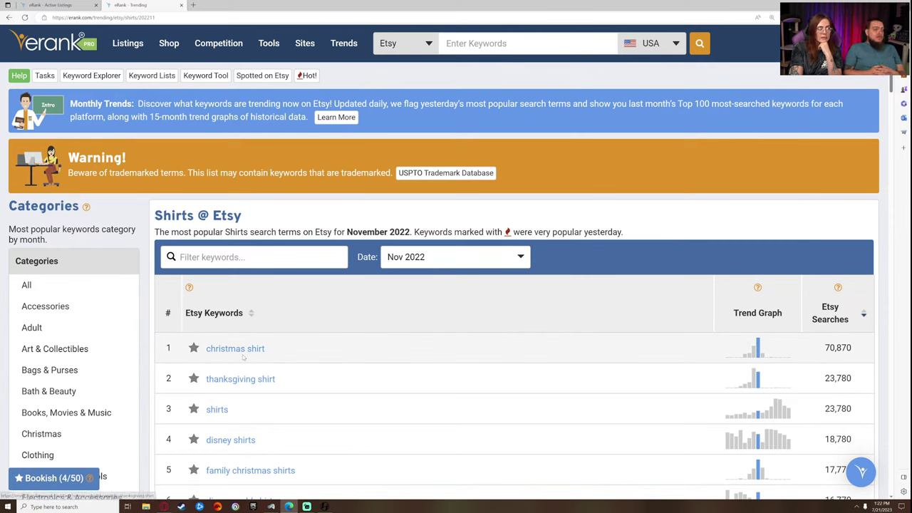
pyautogui.moveTo(742, 389)
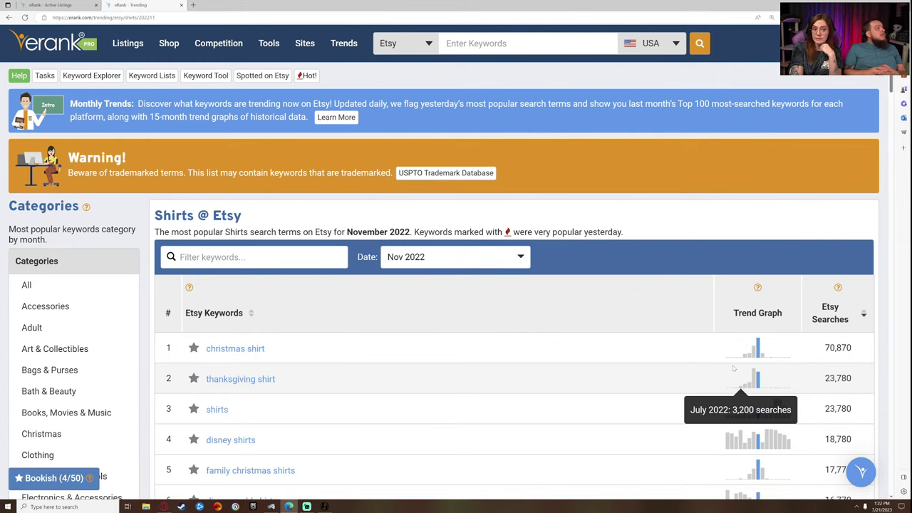
pyautogui.moveTo(339, 39)
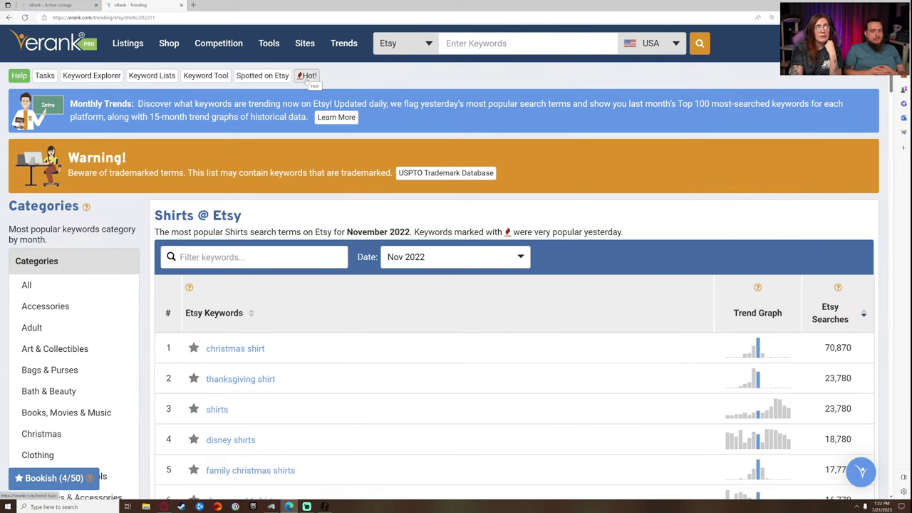
# Step: Open Trend Buzz via the Hot! link and set the timeframe to Yesterday
pyautogui.click(306, 81)
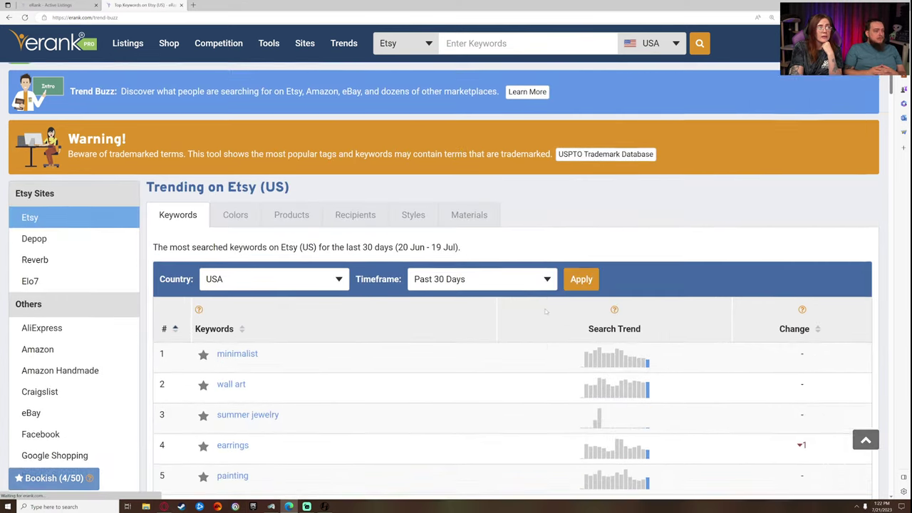
pyautogui.scroll(-1, 531, 292)
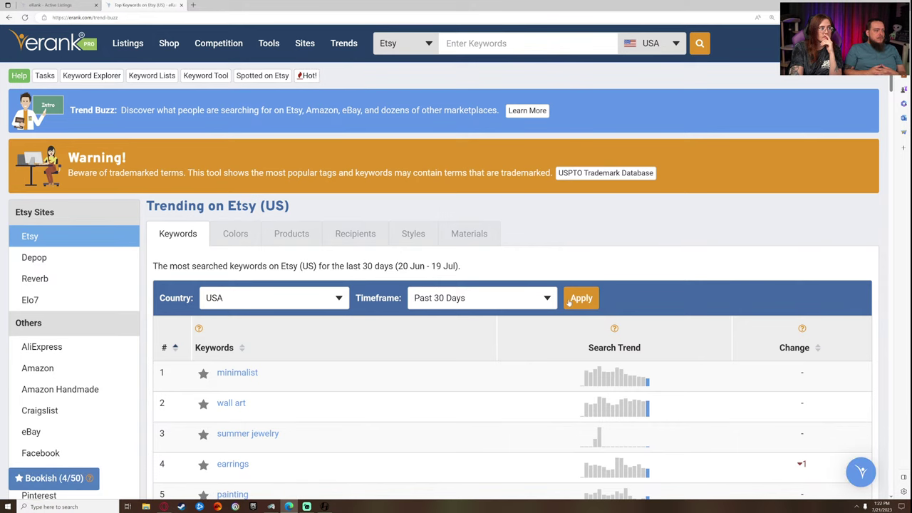
pyautogui.click(455, 298)
pyautogui.scroll(-2, 463, 327)
pyautogui.scroll(2, 462, 322)
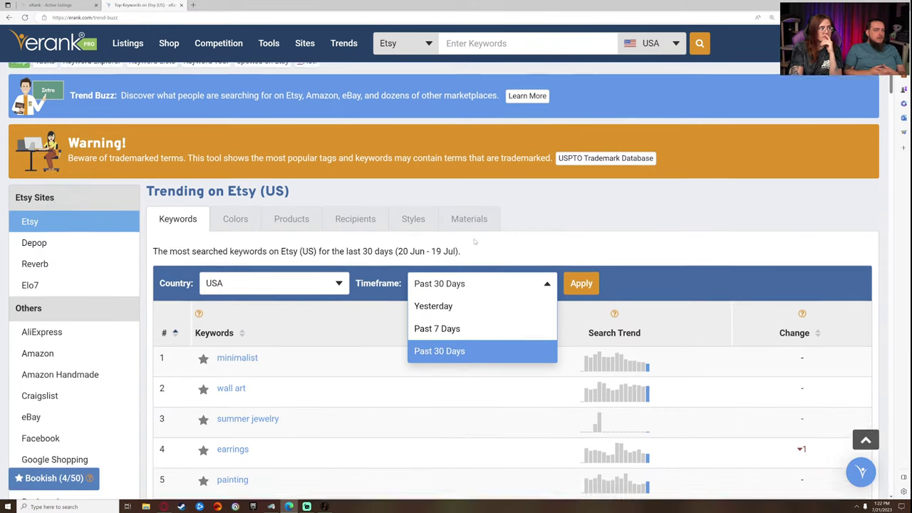
pyautogui.click(435, 320)
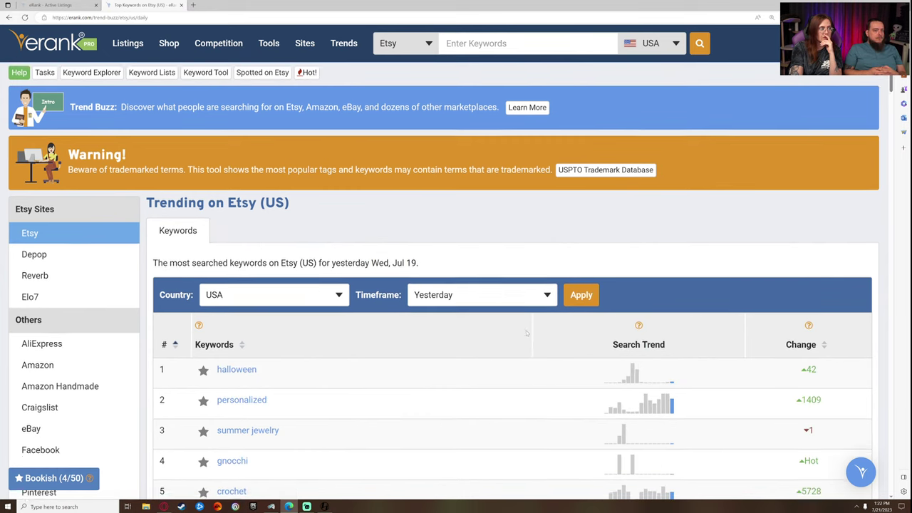
# Step: Scroll through yesterday's top Etsy US keywords, led by 'halloween' and 'personalized'
pyautogui.scroll(-2, 546, 328)
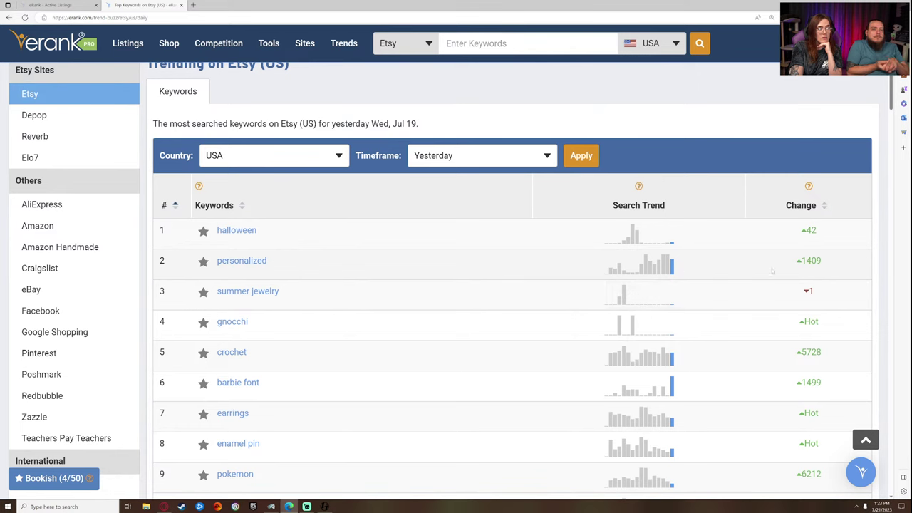
pyautogui.scroll(-1, 783, 314)
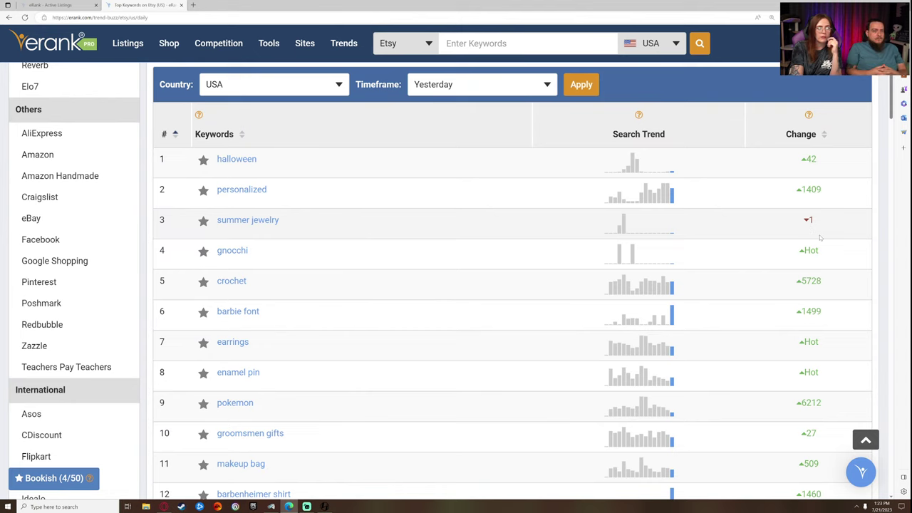
pyautogui.scroll(-1, 820, 293)
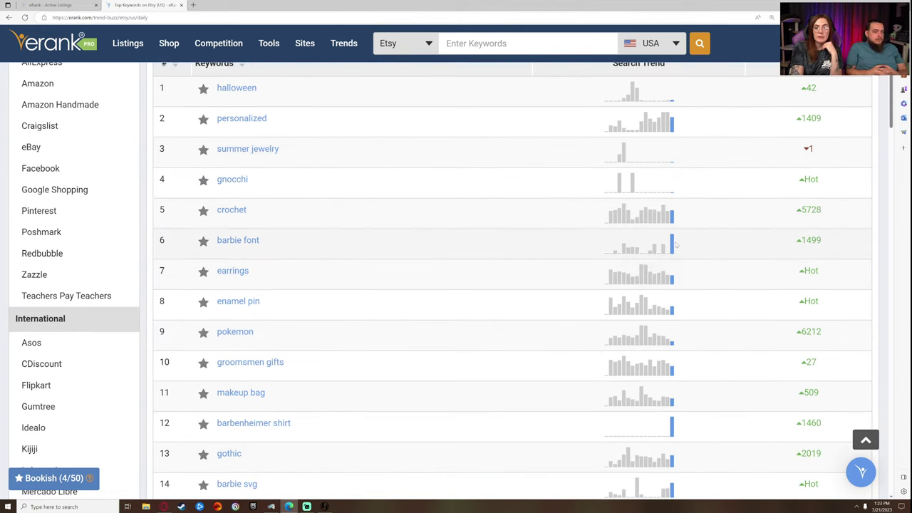
pyautogui.moveTo(673, 244)
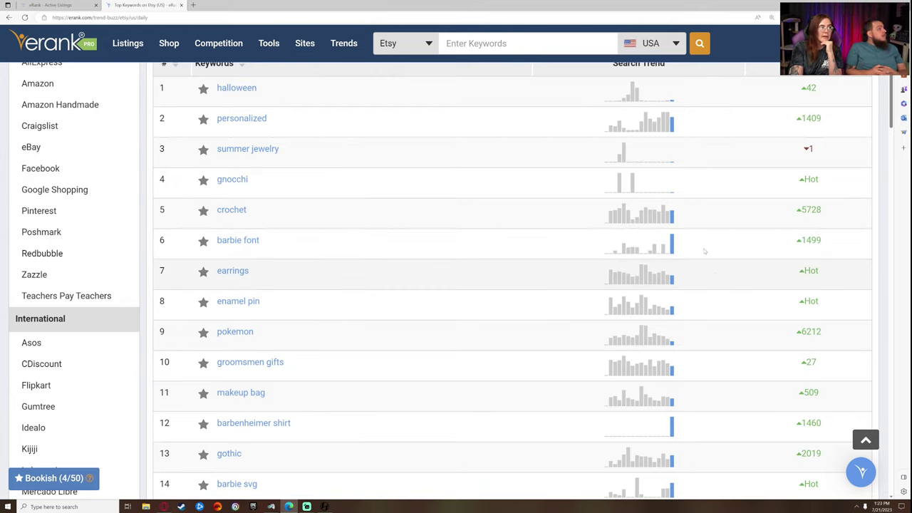
pyautogui.scroll(-1, 741, 309)
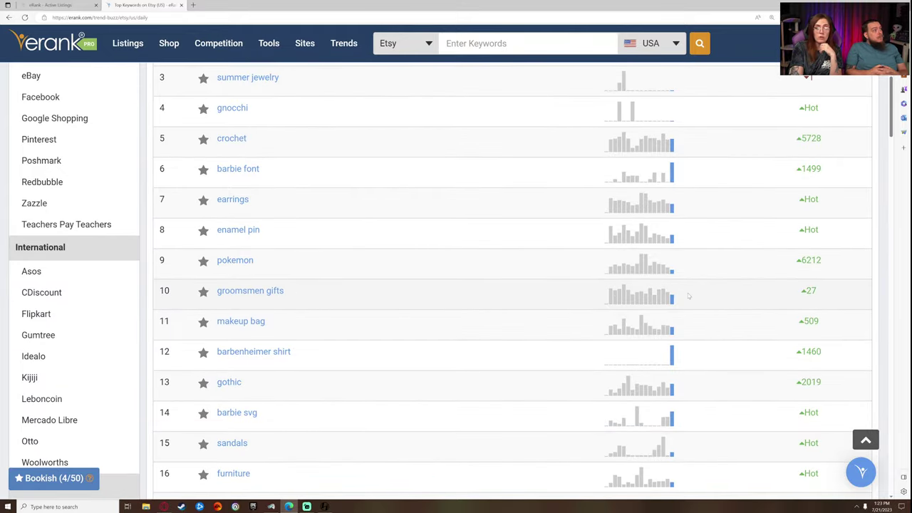
pyautogui.scroll(5, 688, 296)
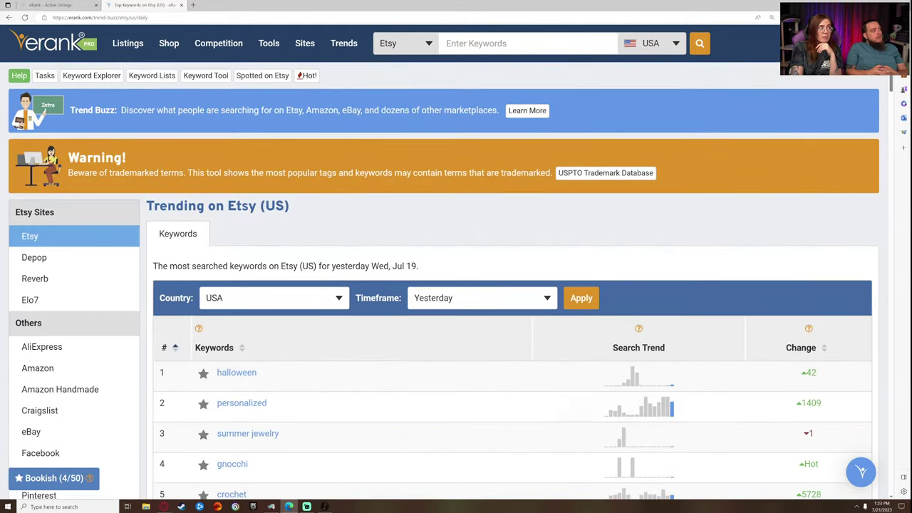